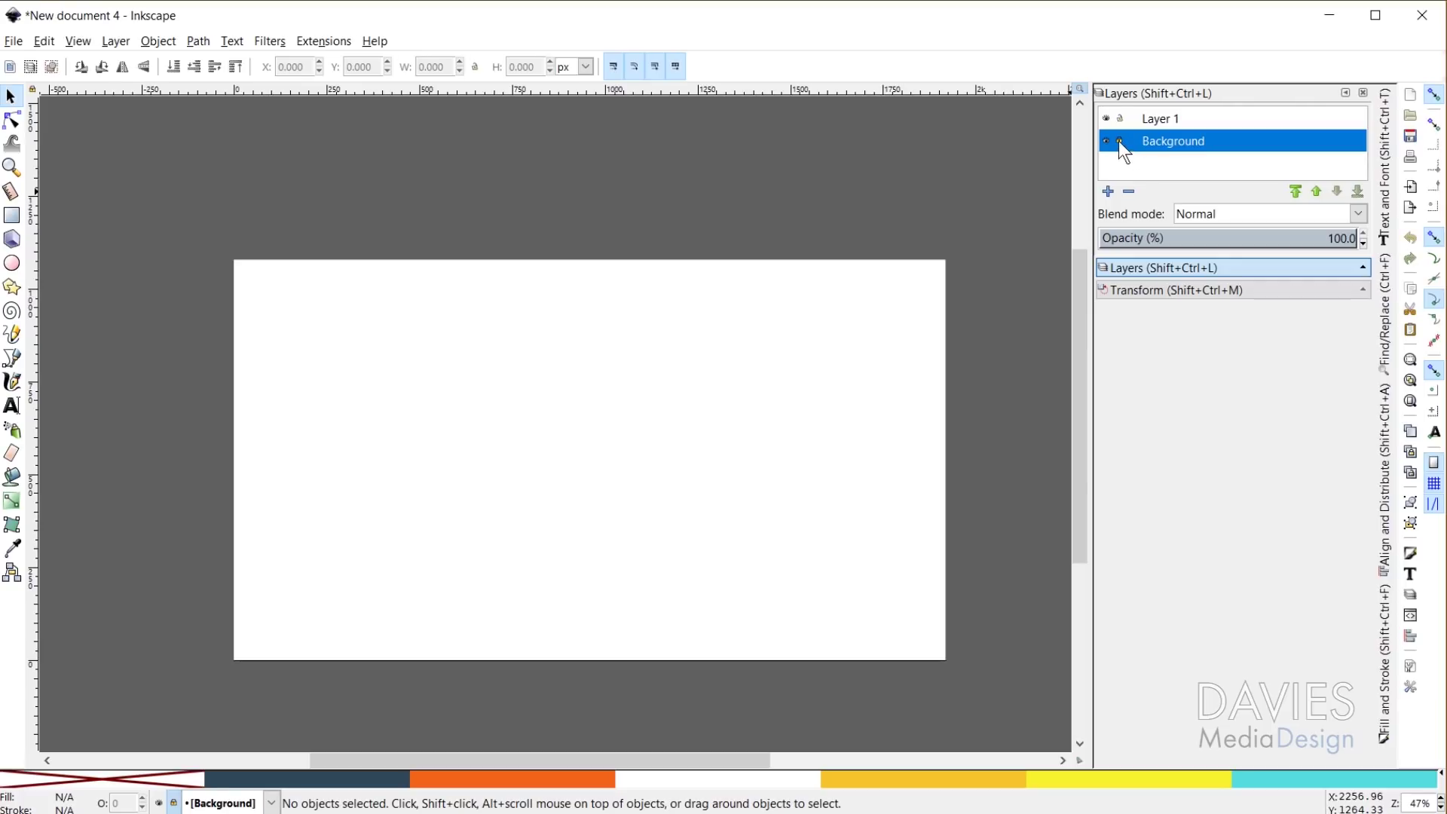
drag(613, 413, 581, 332)
key(ctrl+z)
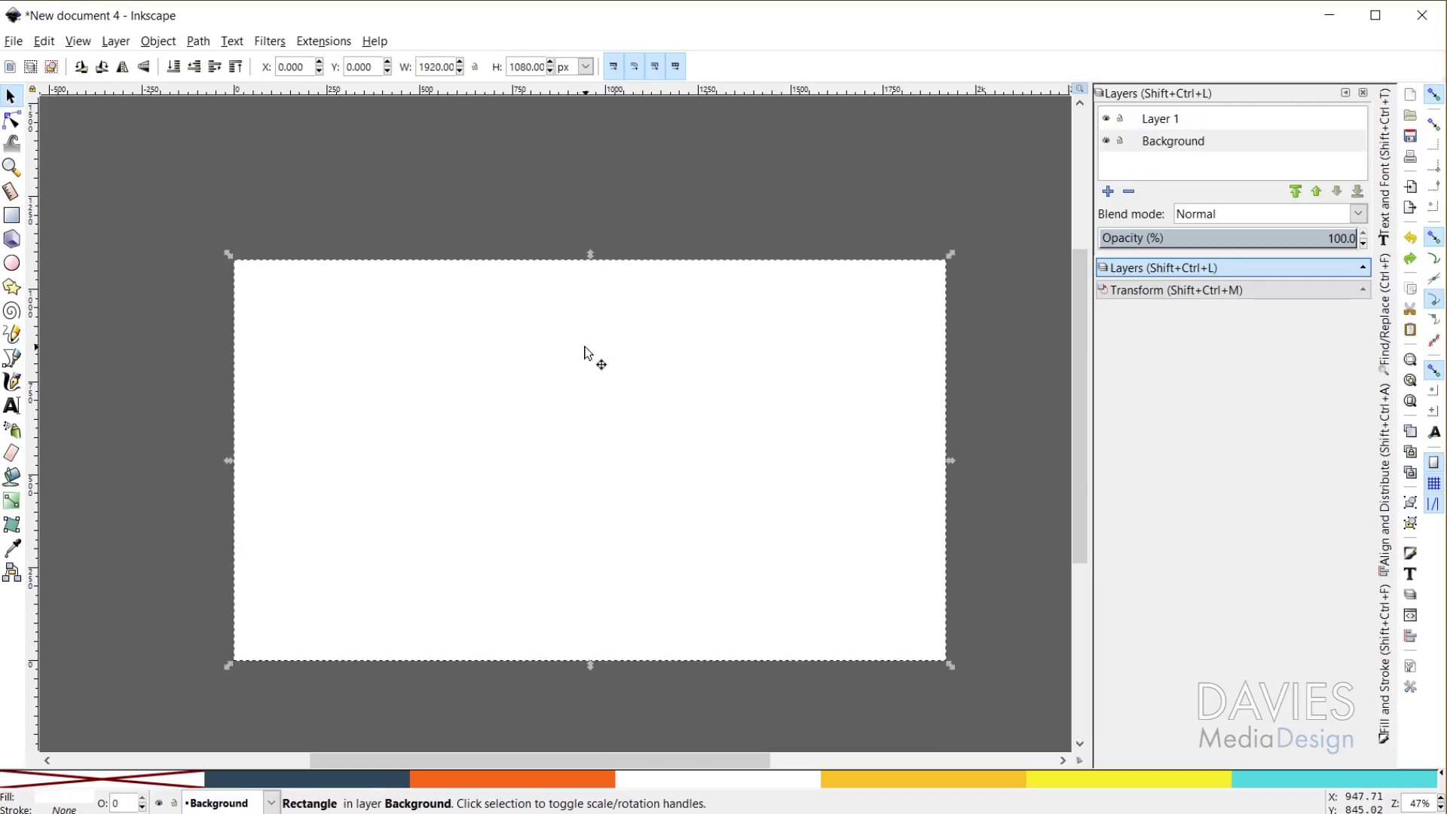
click(12, 215)
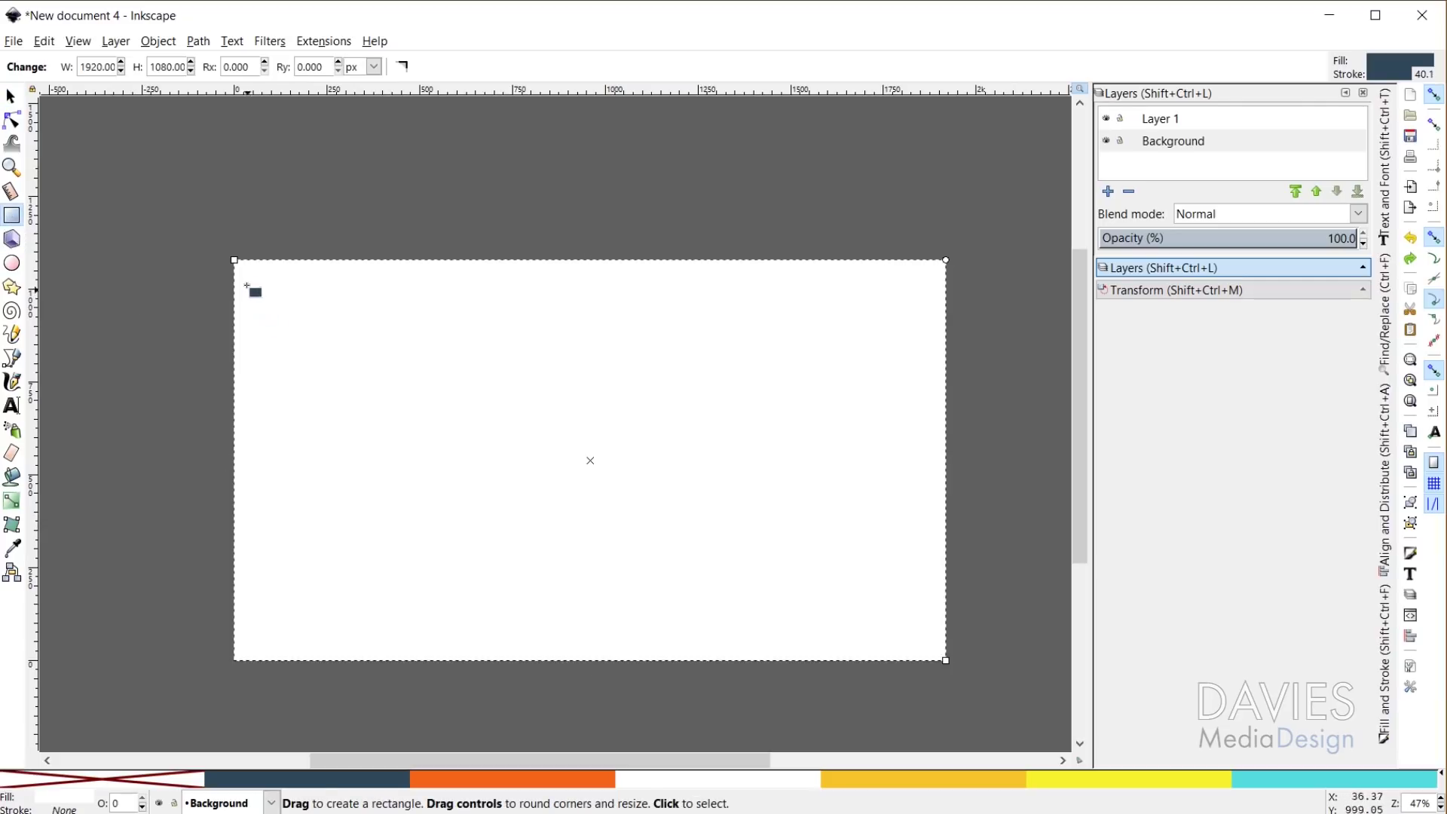
drag(234, 260, 469, 445)
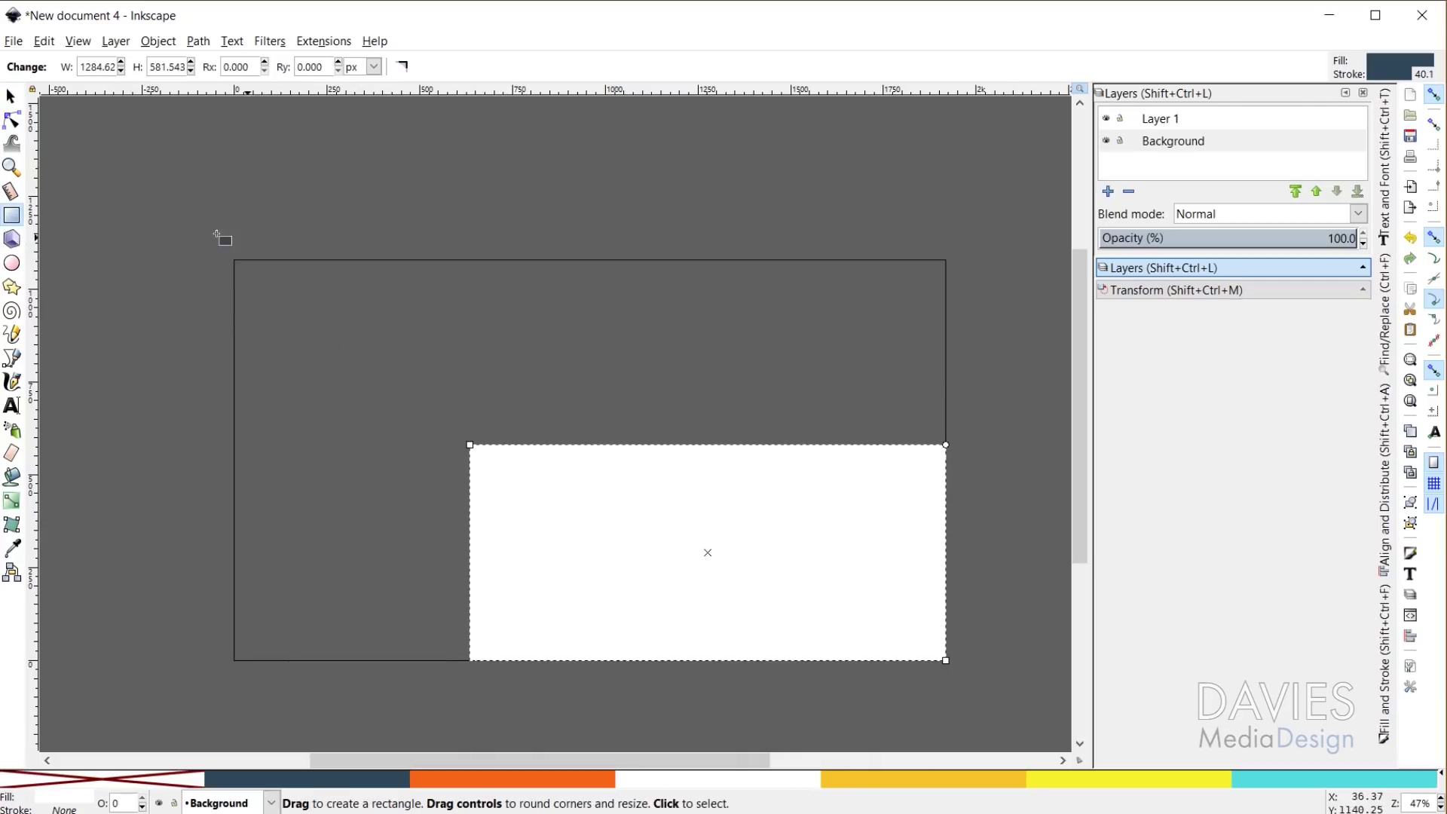
key(ctrl+z)
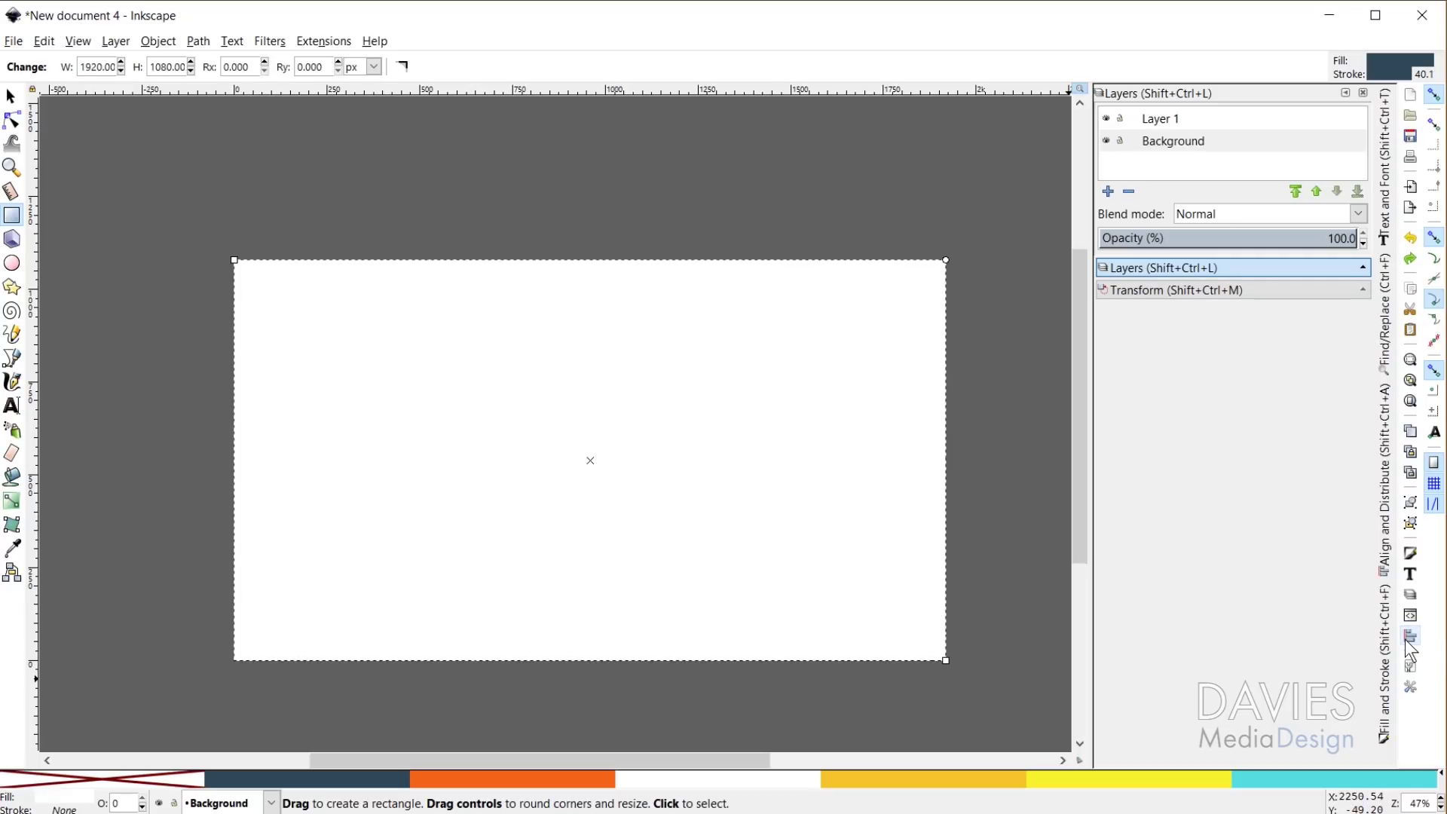
Center the background rectangle on the horizontal axis relative to the page
click(1384, 471)
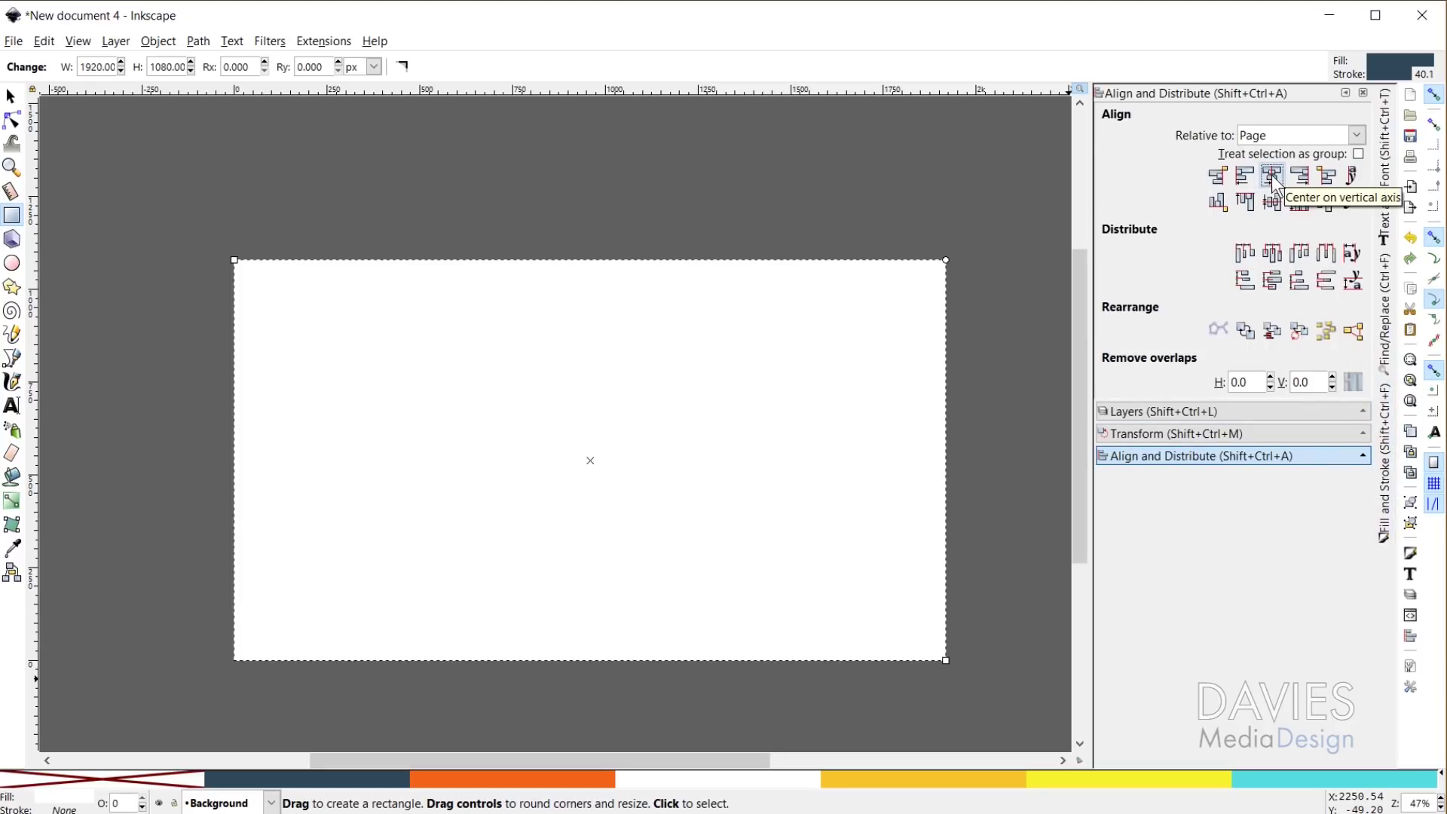
click(1272, 202)
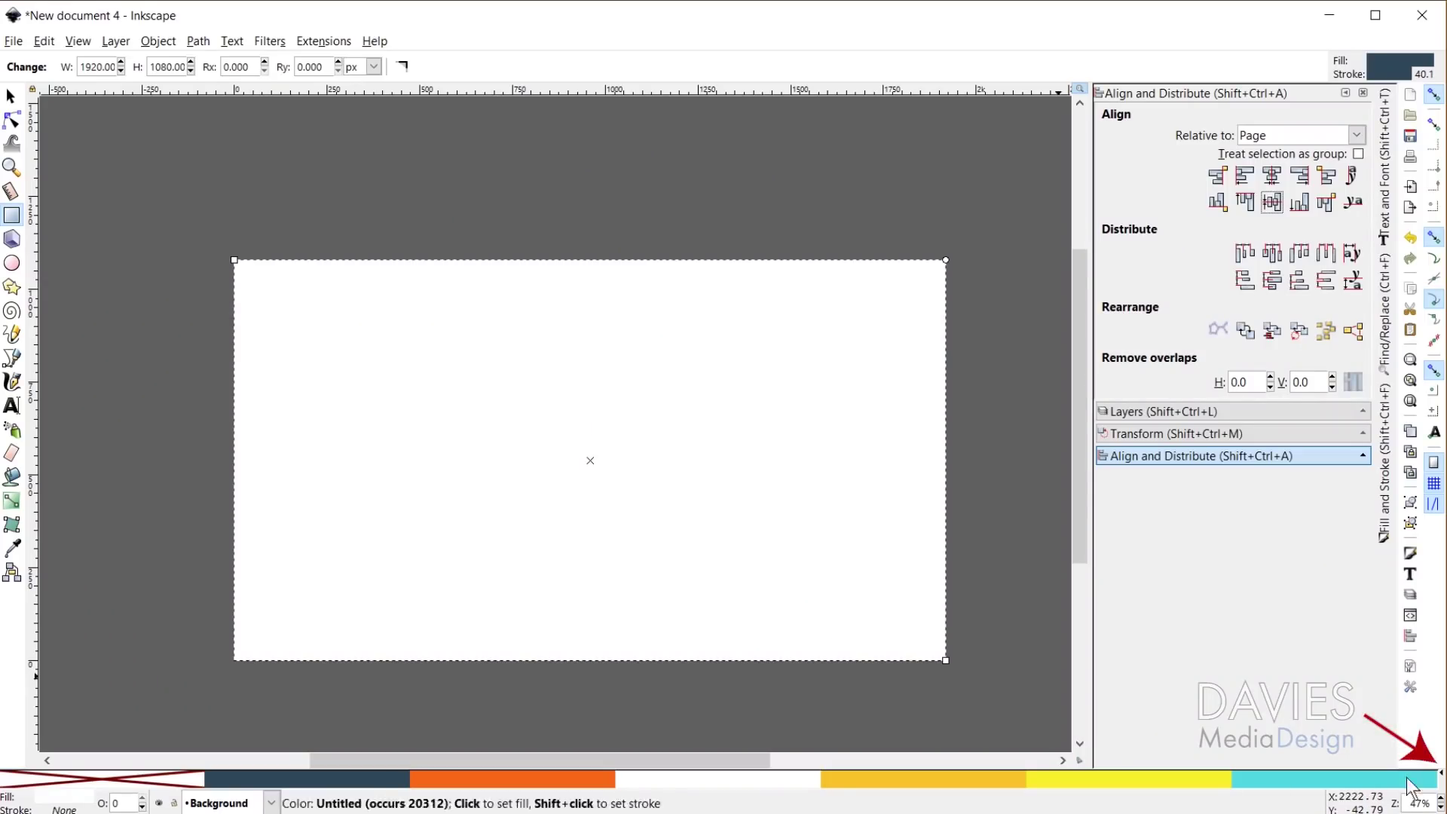
Choose the West Mountain Brewery color palette for the swatch bar
click(1441, 774)
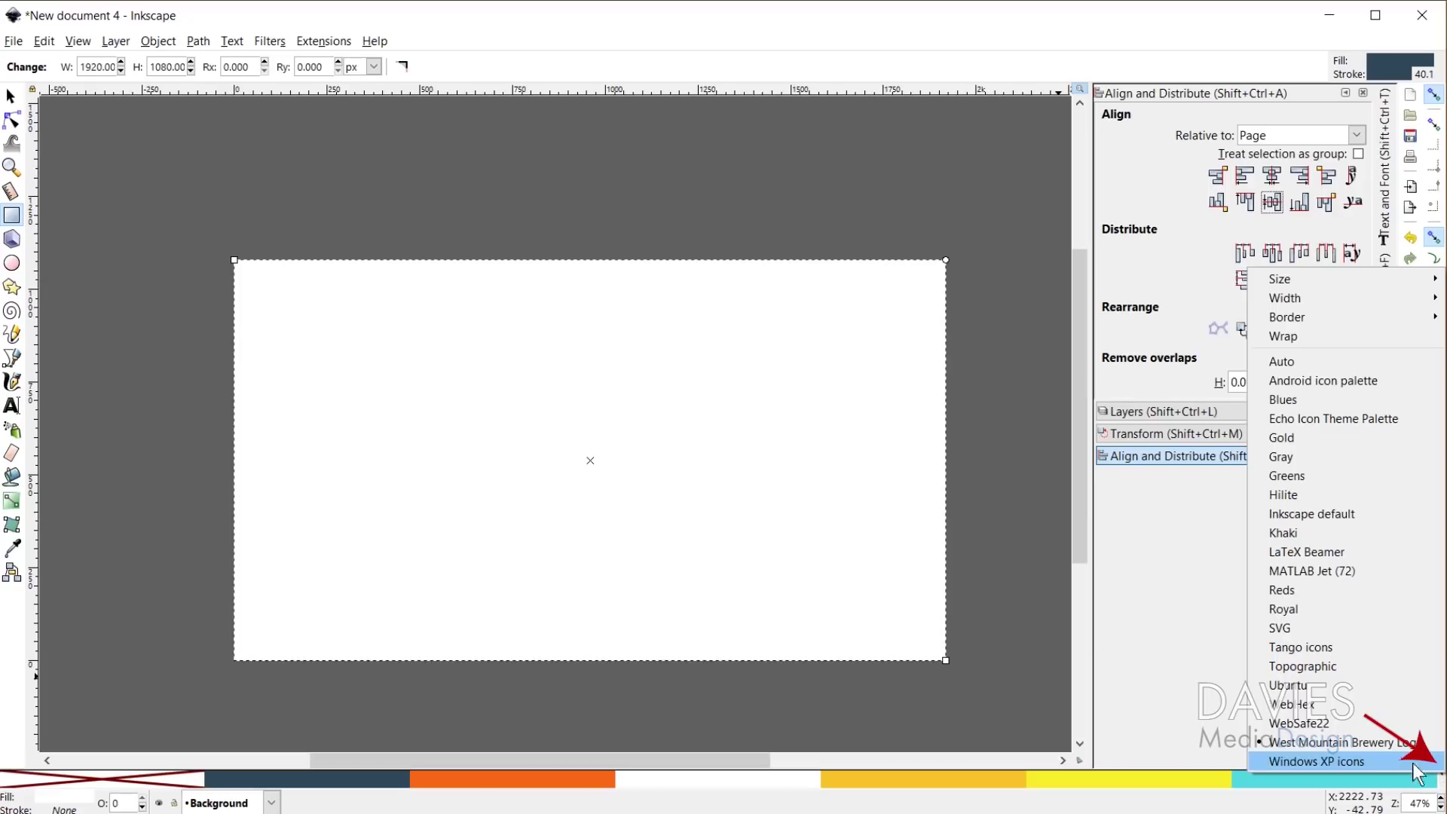
click(1378, 743)
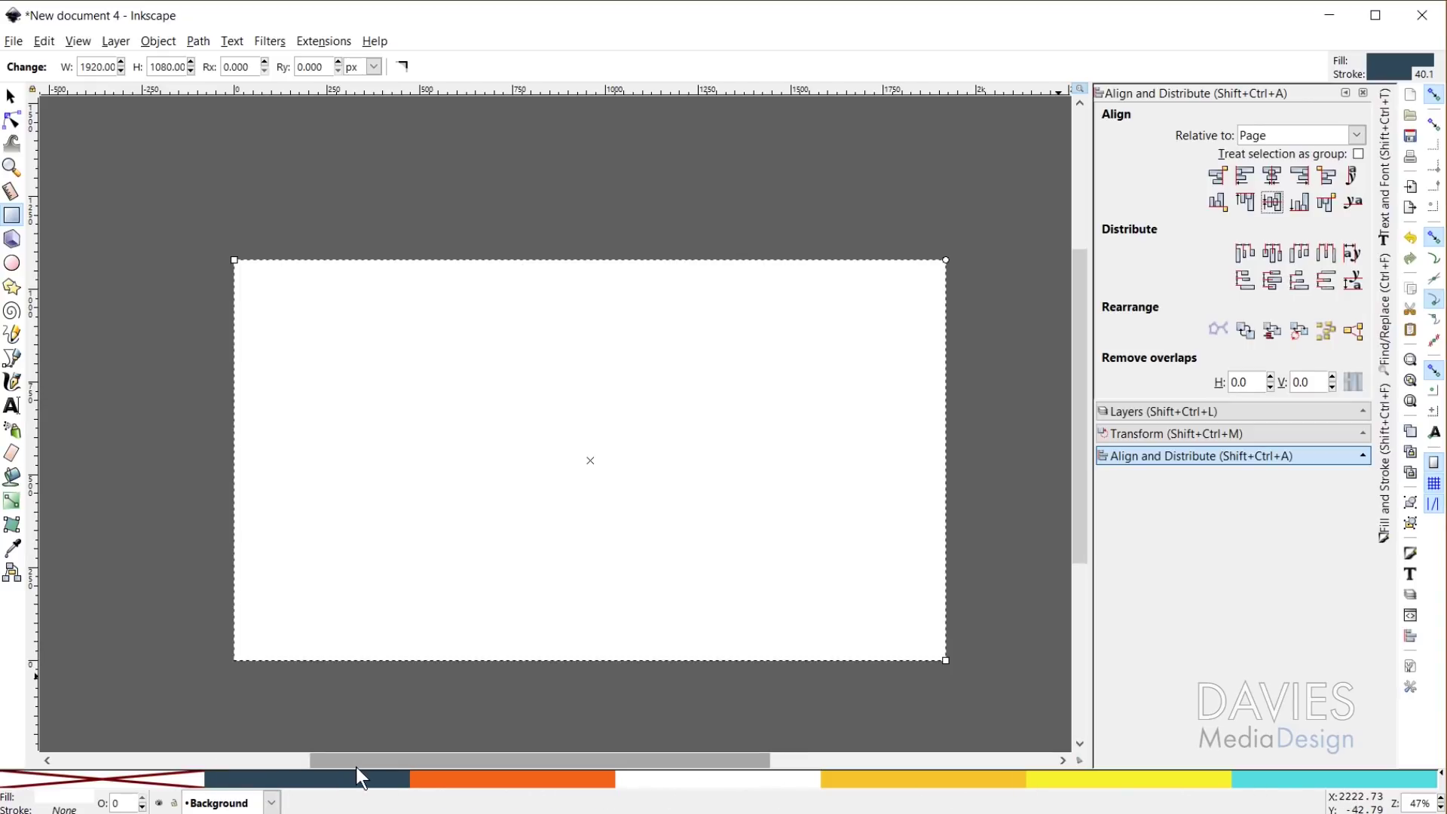
Copy the page-sized rectangle in the Background layer and paste the copy in place
click(1206, 412)
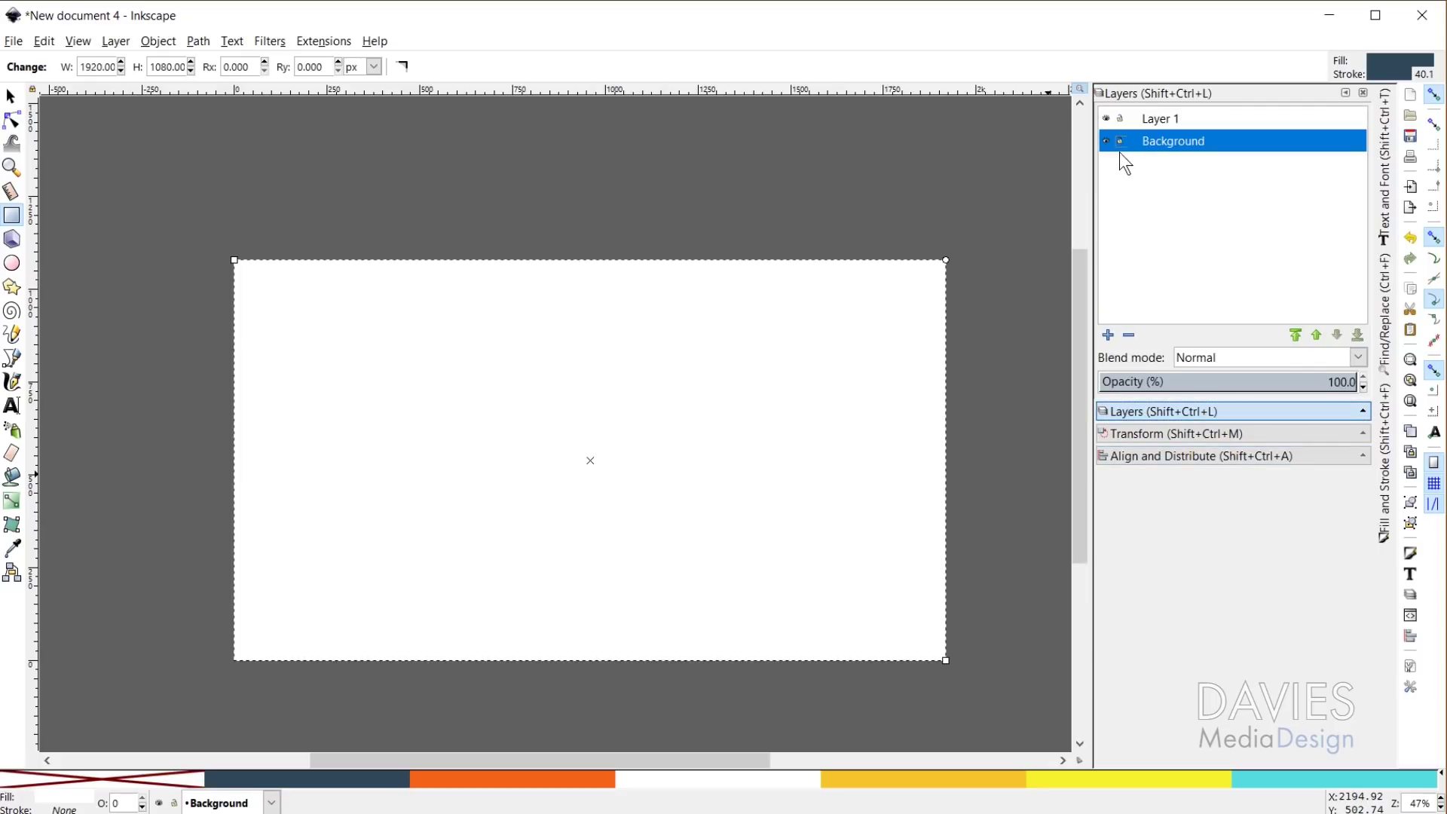
click(10, 97)
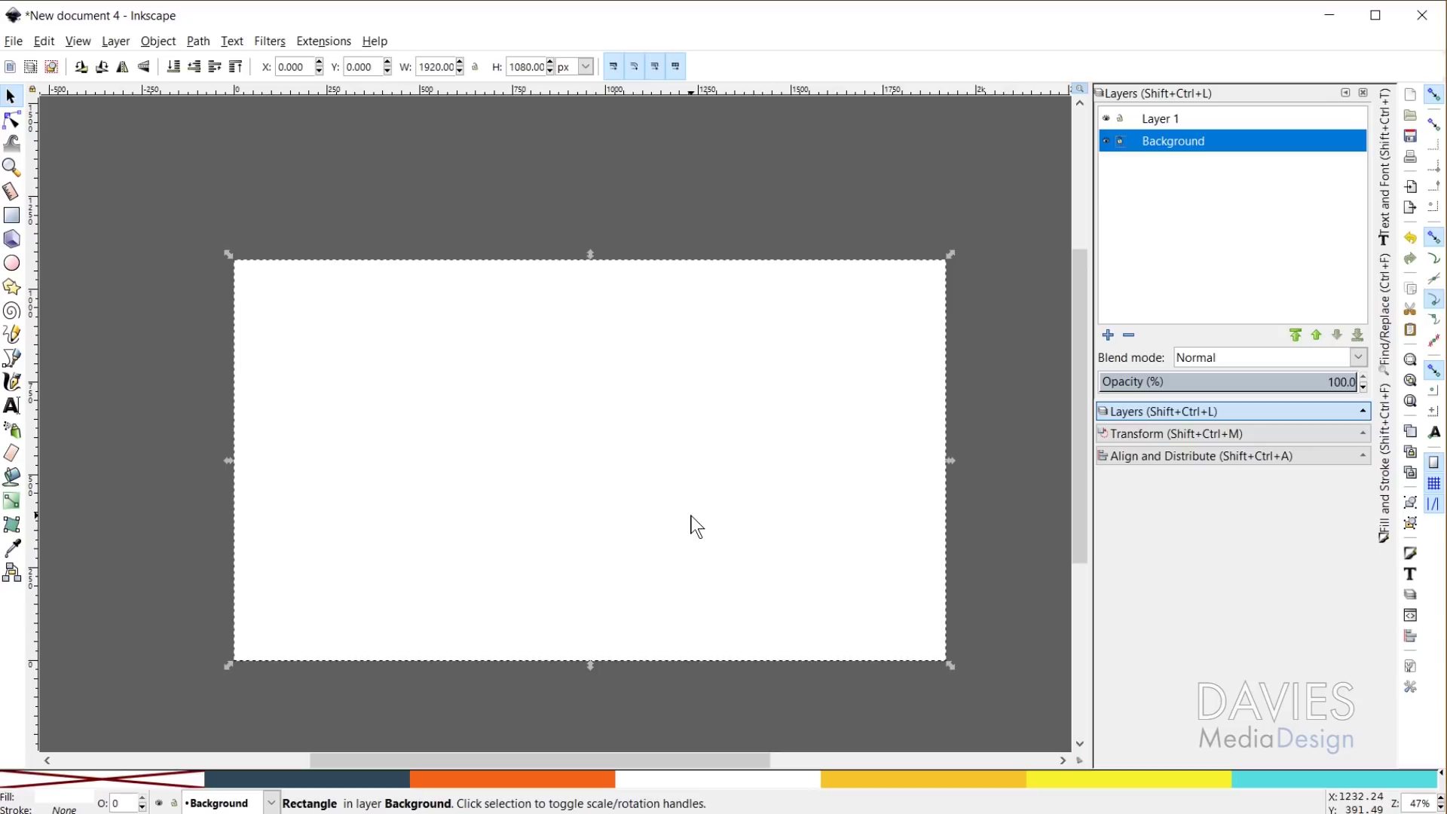
click(41, 47)
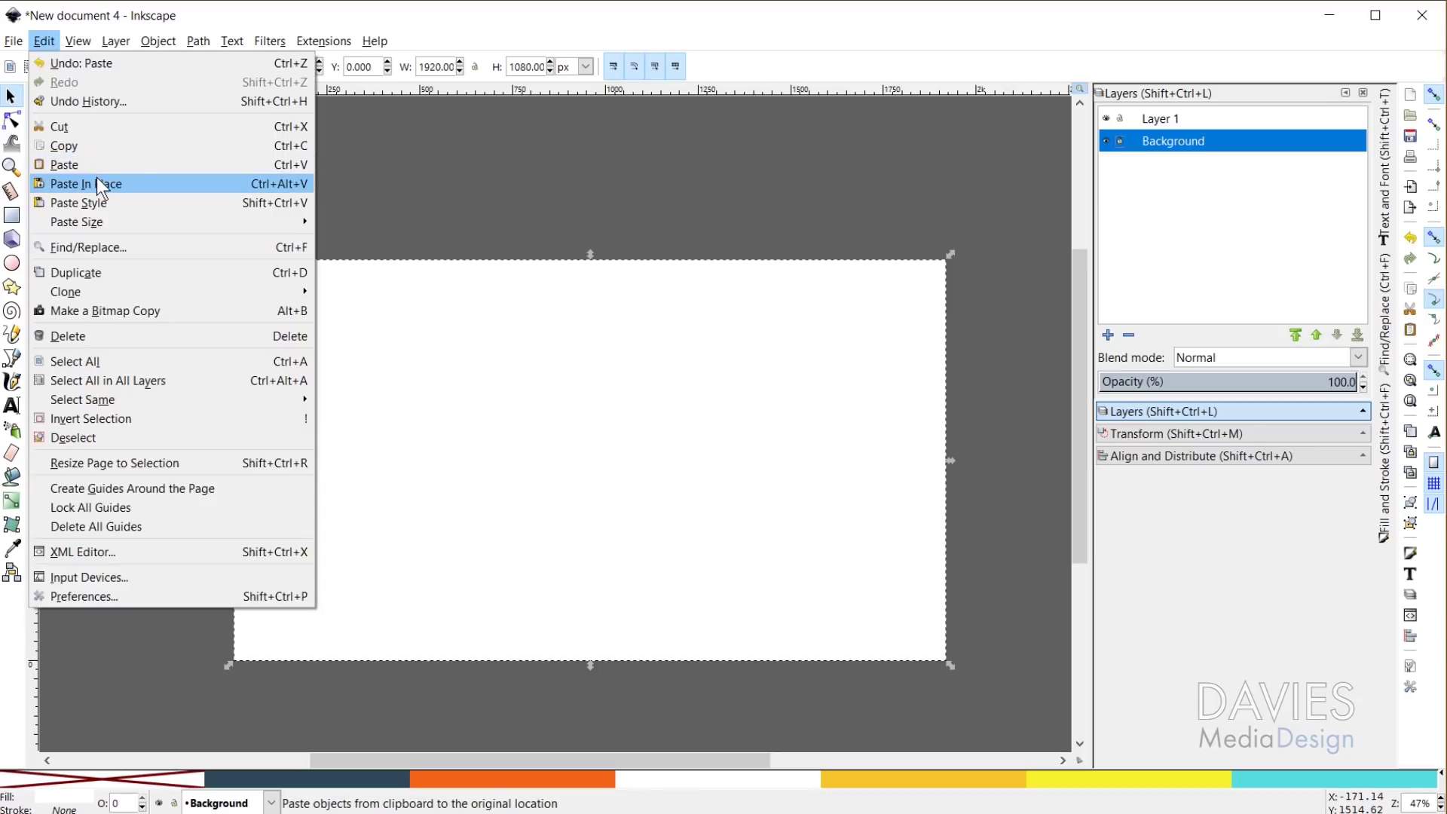
click(702, 378)
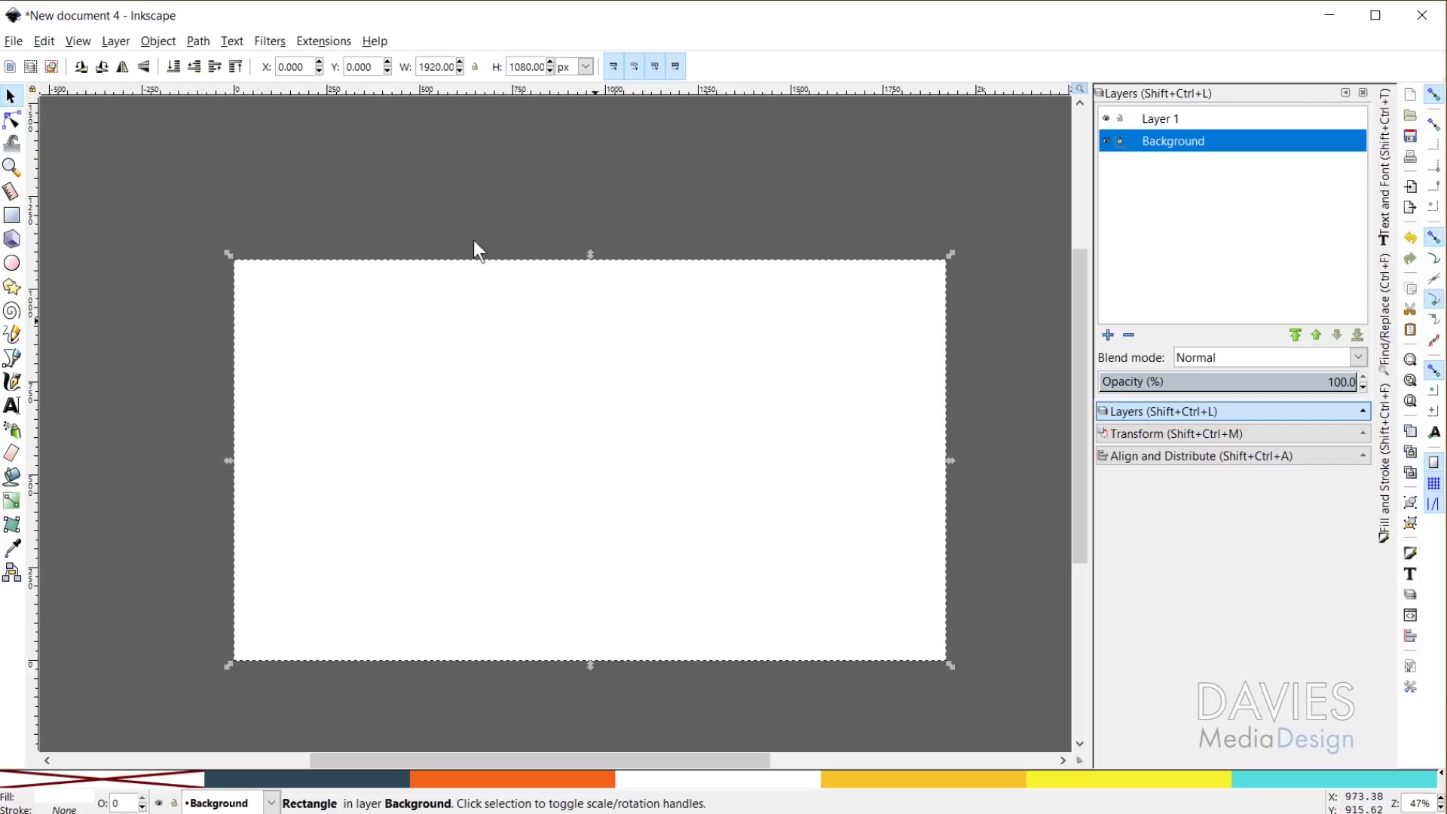
Scale the pasted rectangle to 50% width and 50% height and snap it to the page's upper-left corner
click(161, 43)
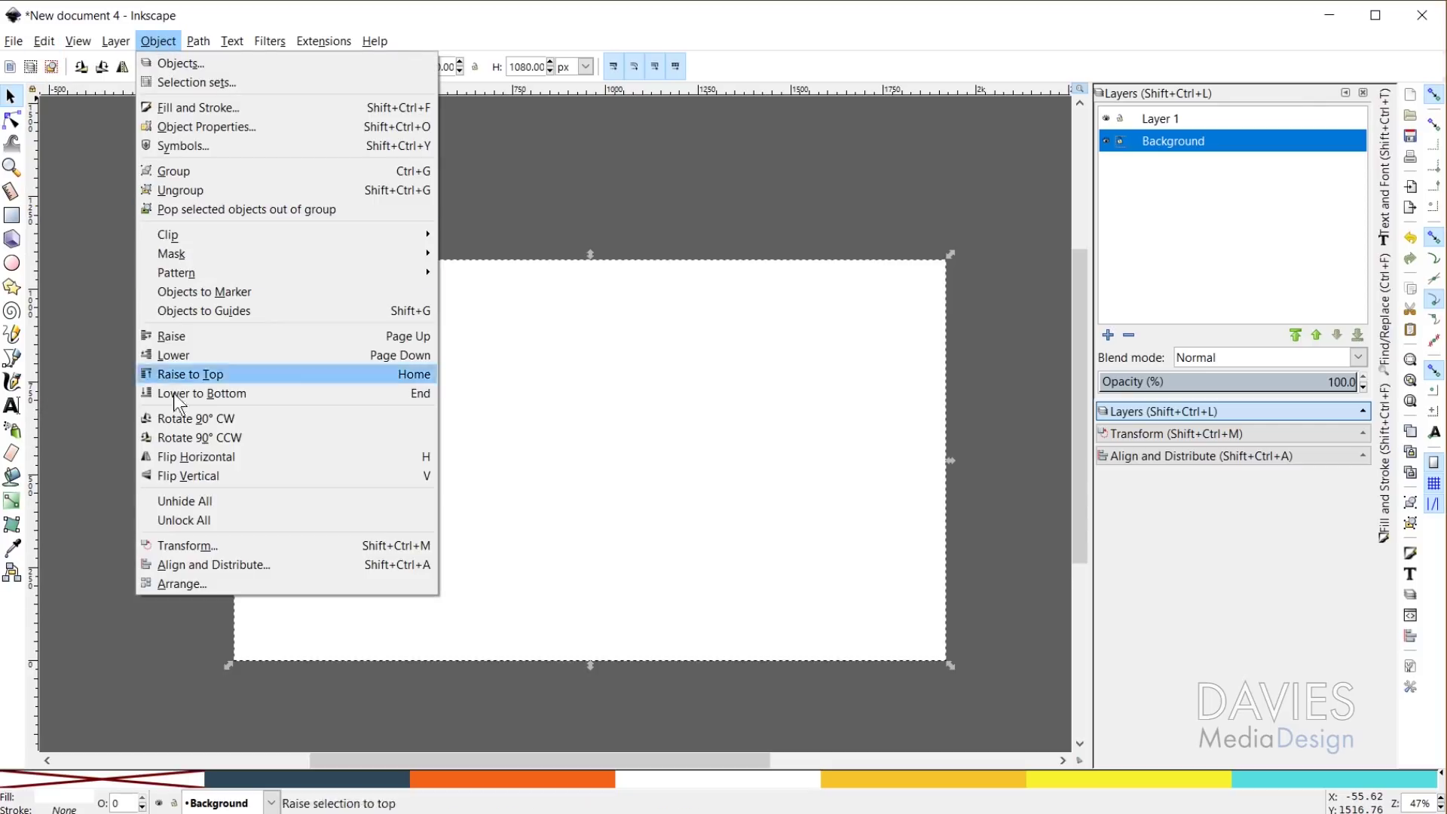
click(214, 543)
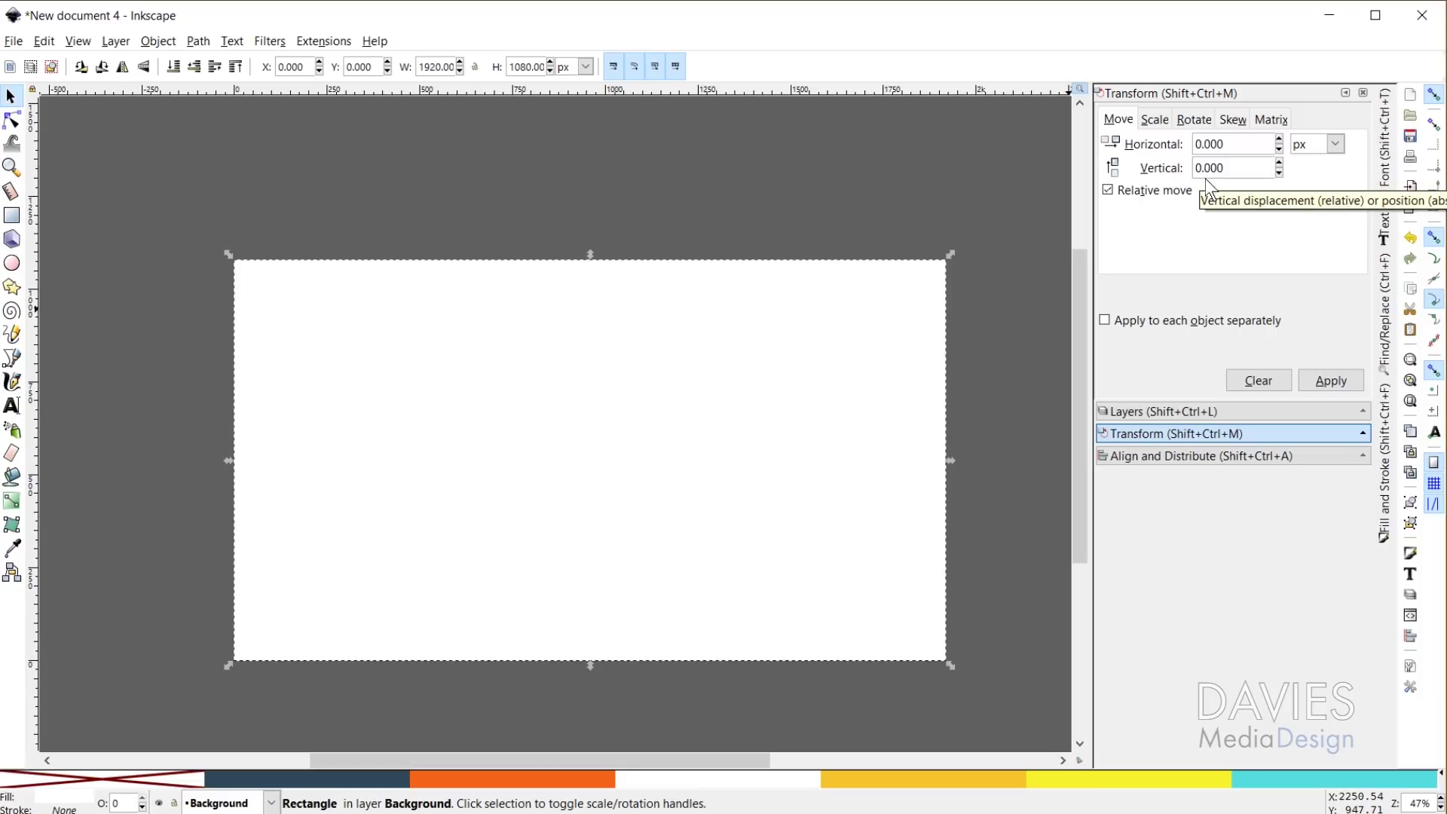
click(1155, 121)
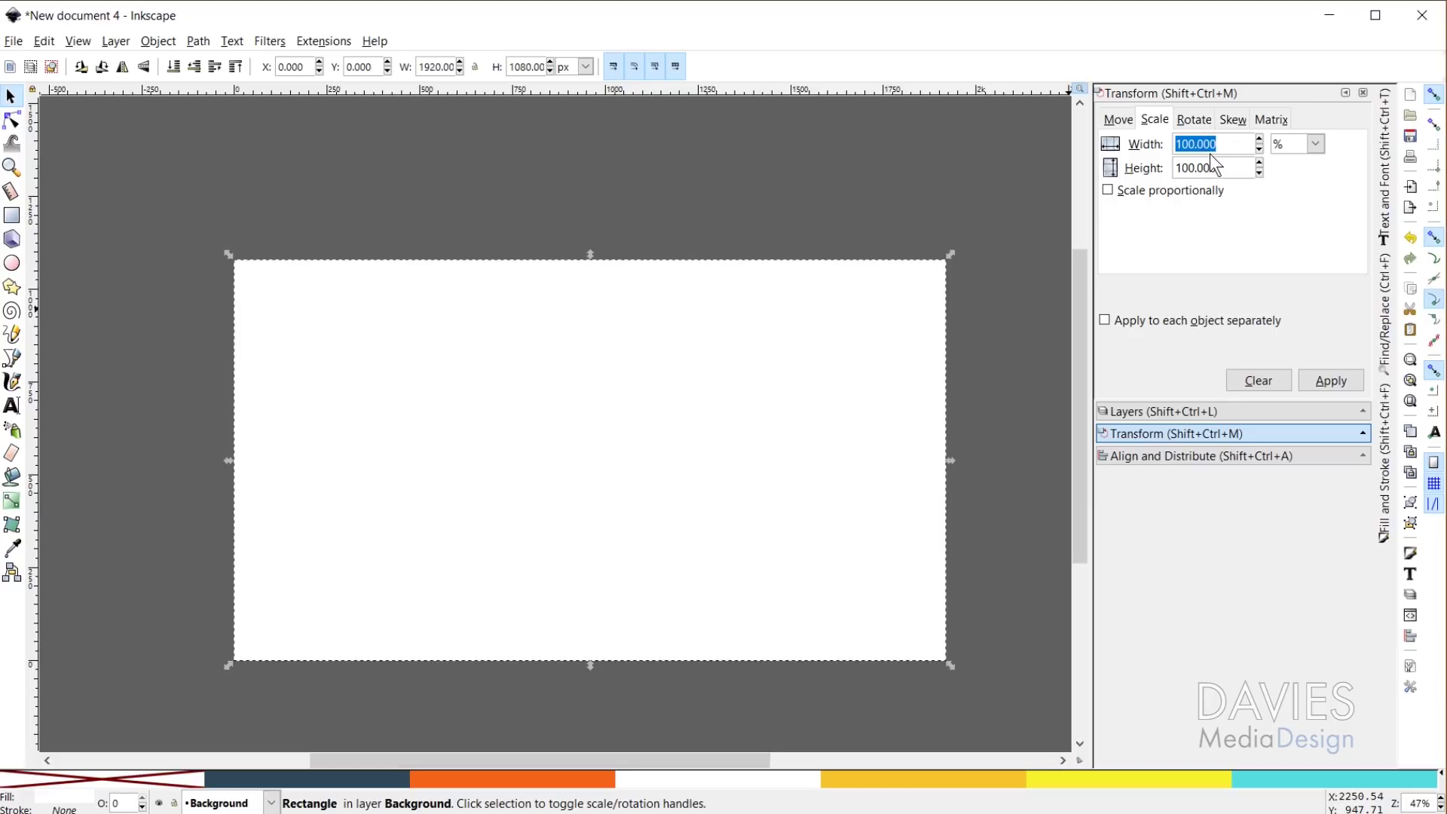
text(50)
key(Tab)
text(50)
click(1240, 147)
click(1335, 381)
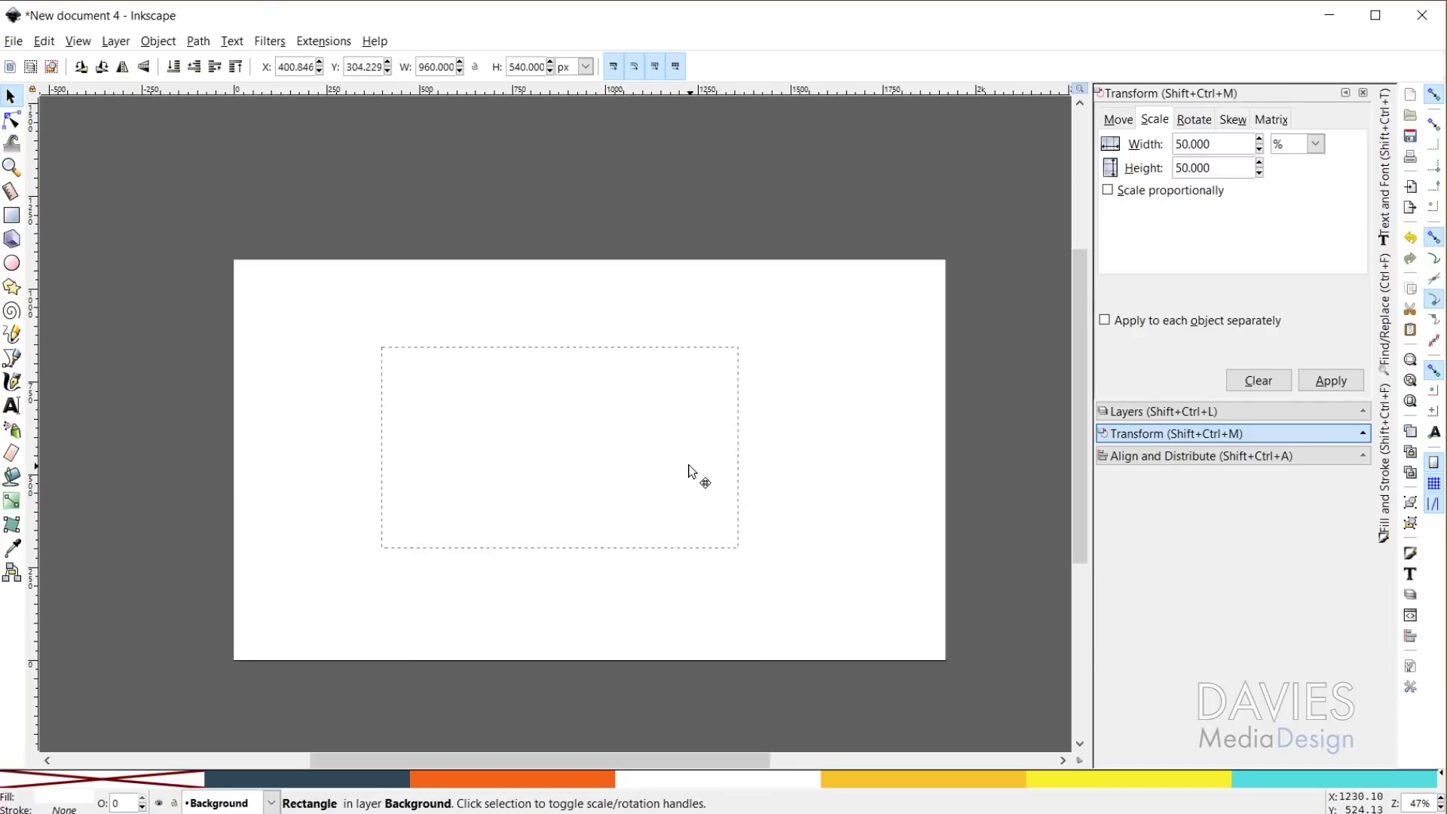
drag(689, 475, 546, 381)
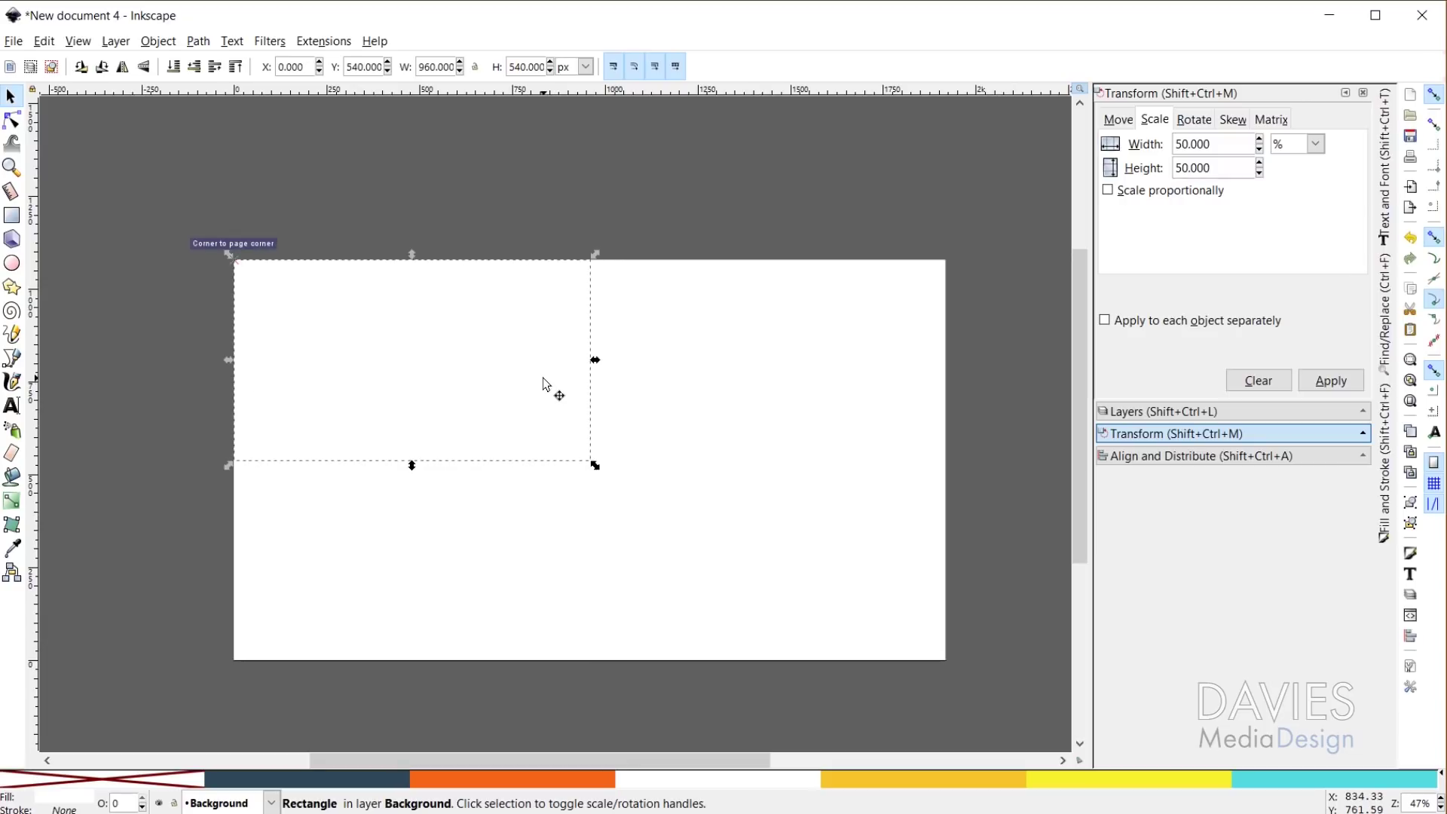
Convert the half-size rectangle to guides and remove the guides along the page's top and left edges
click(158, 41)
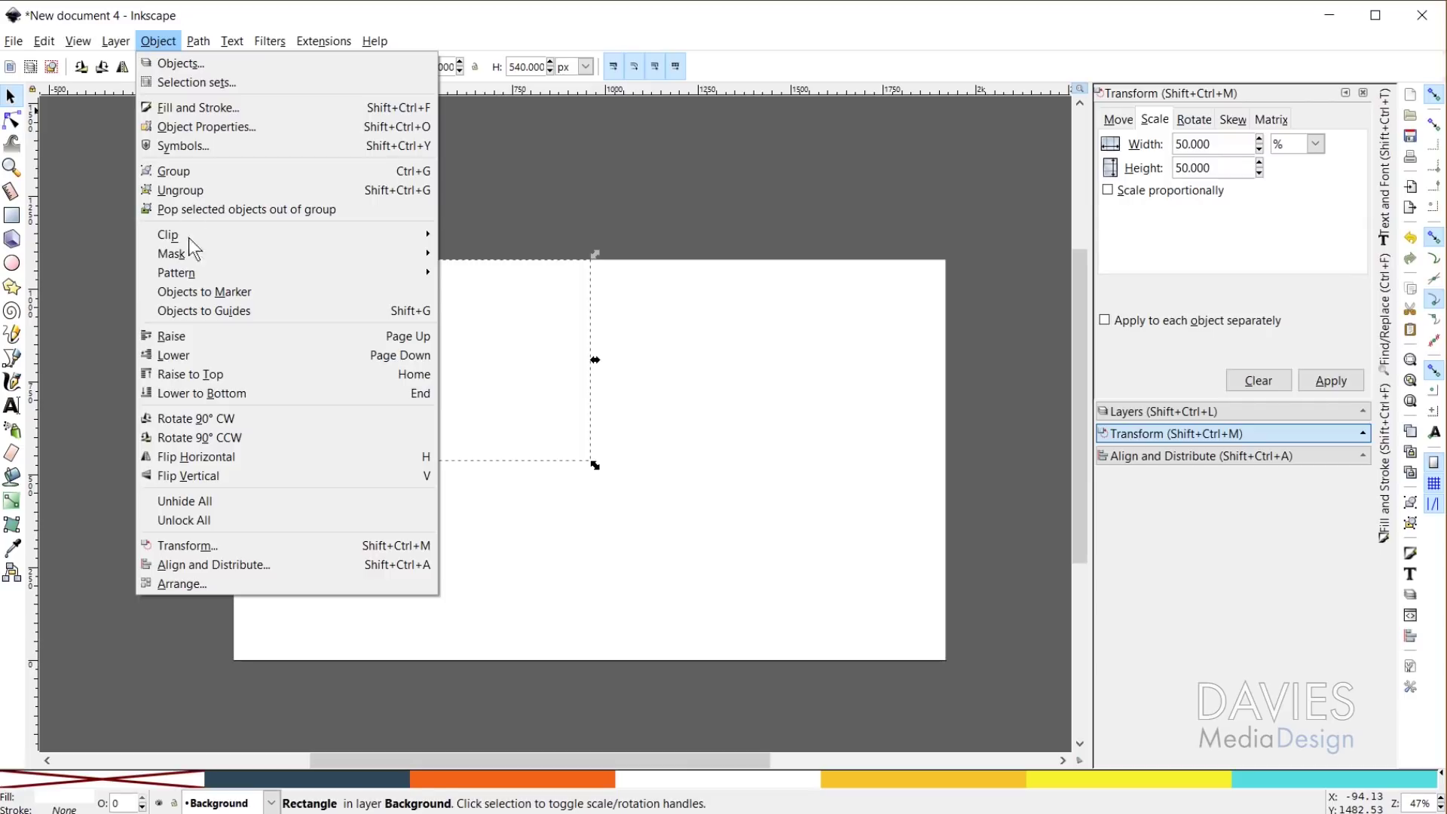
click(205, 309)
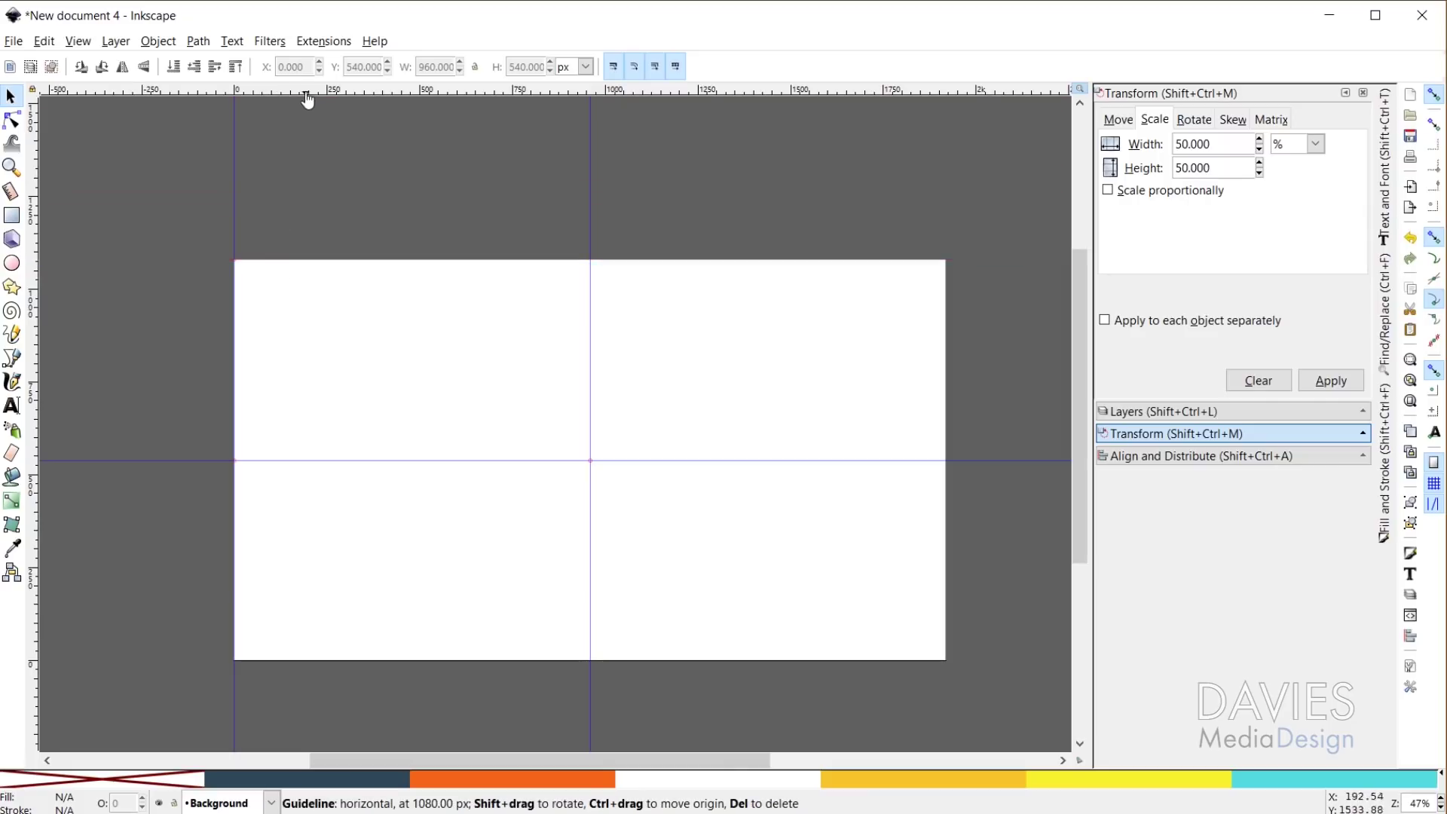
drag(234, 200, 29, 212)
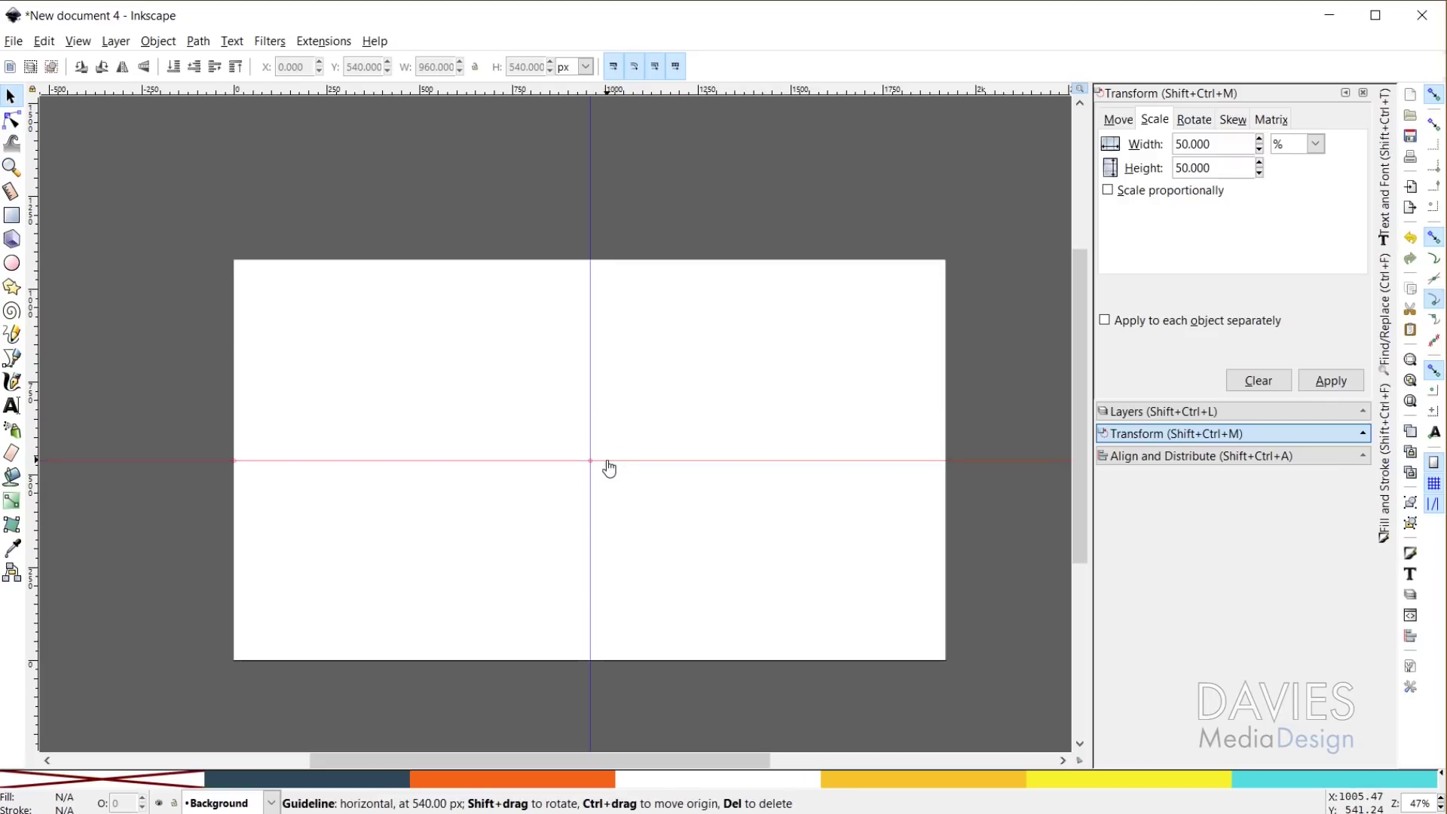
Lock the Background layer and make Layer 1 the active layer
click(1253, 411)
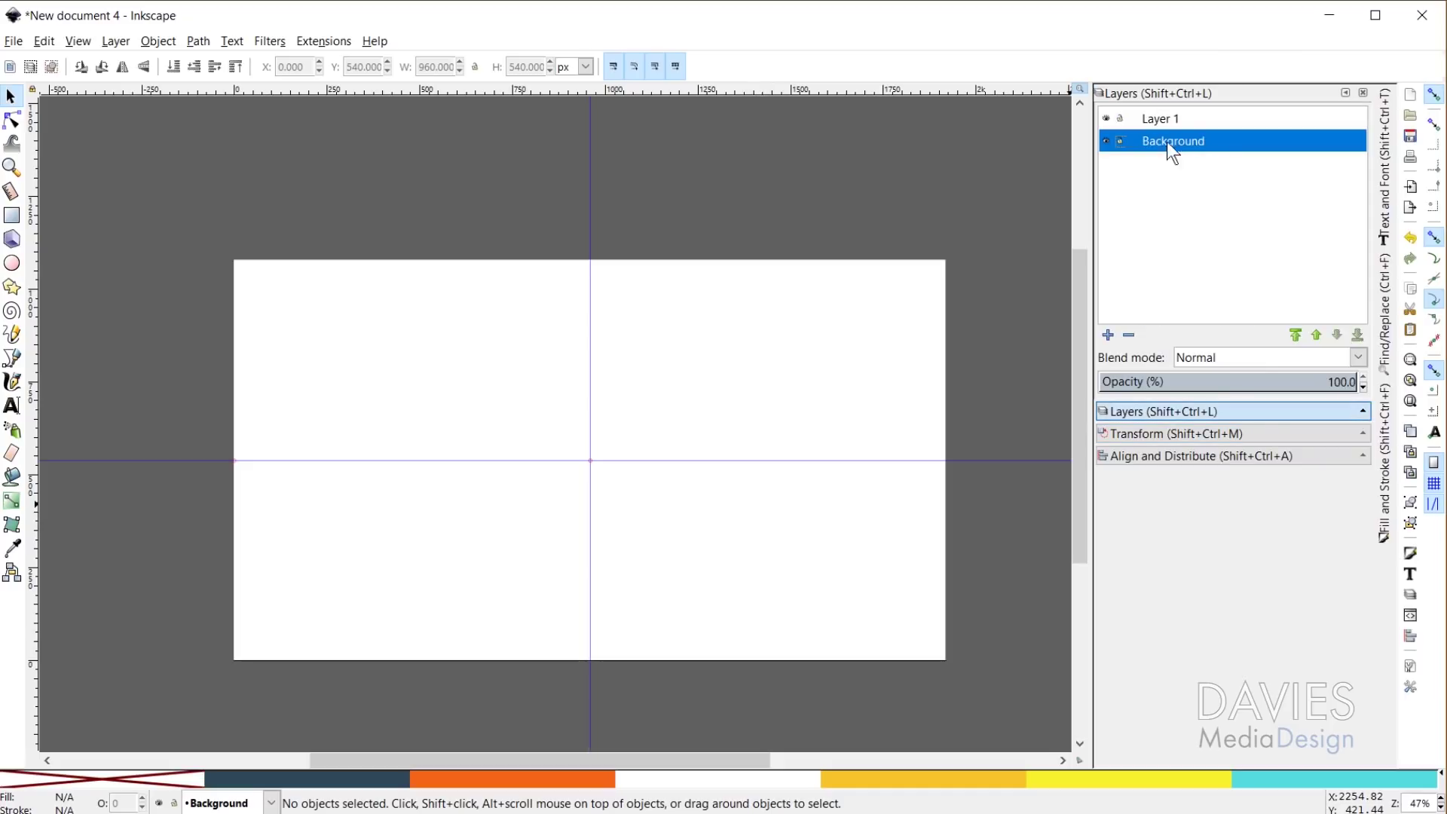
click(1120, 141)
click(1168, 121)
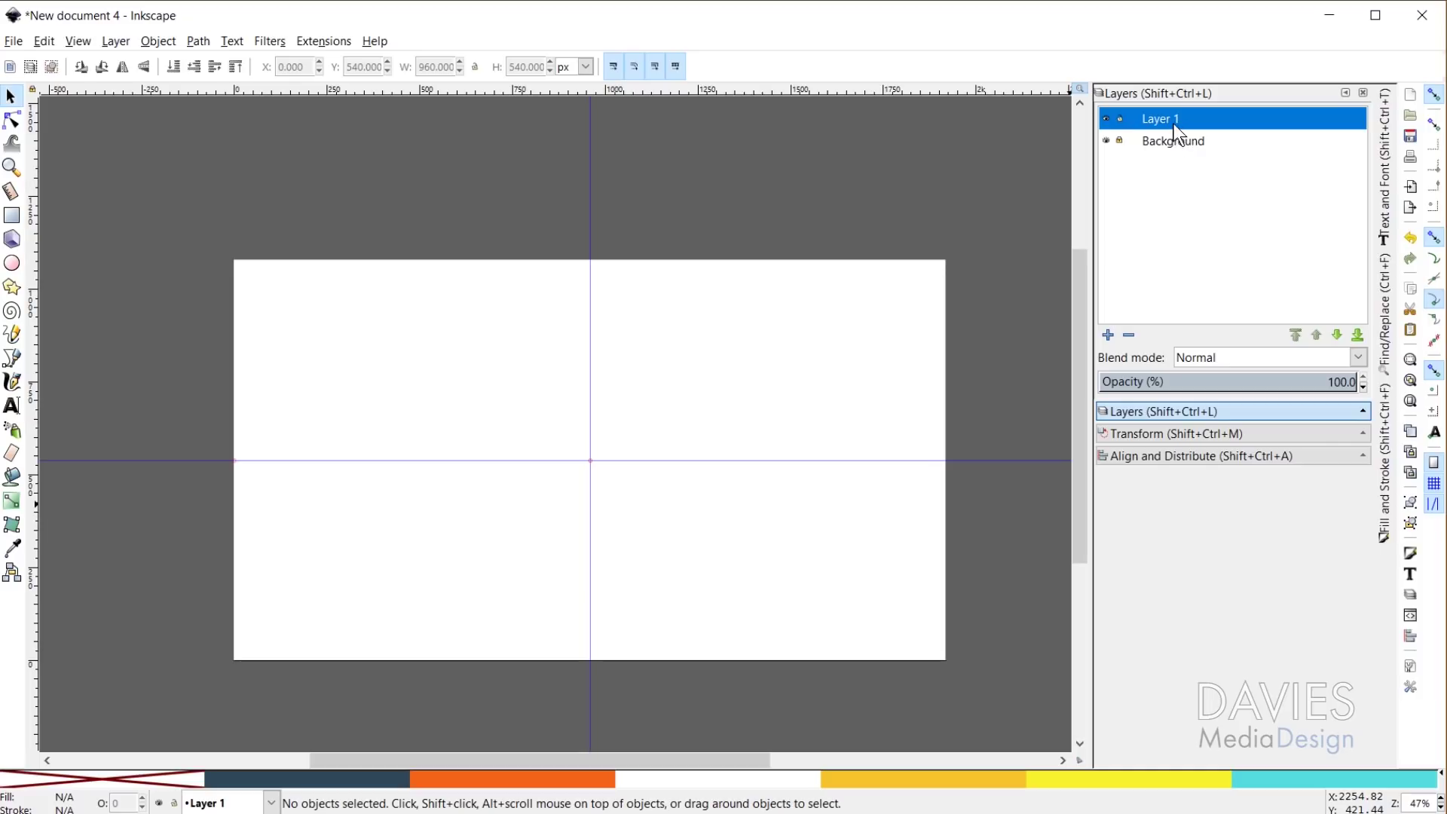
click(1196, 142)
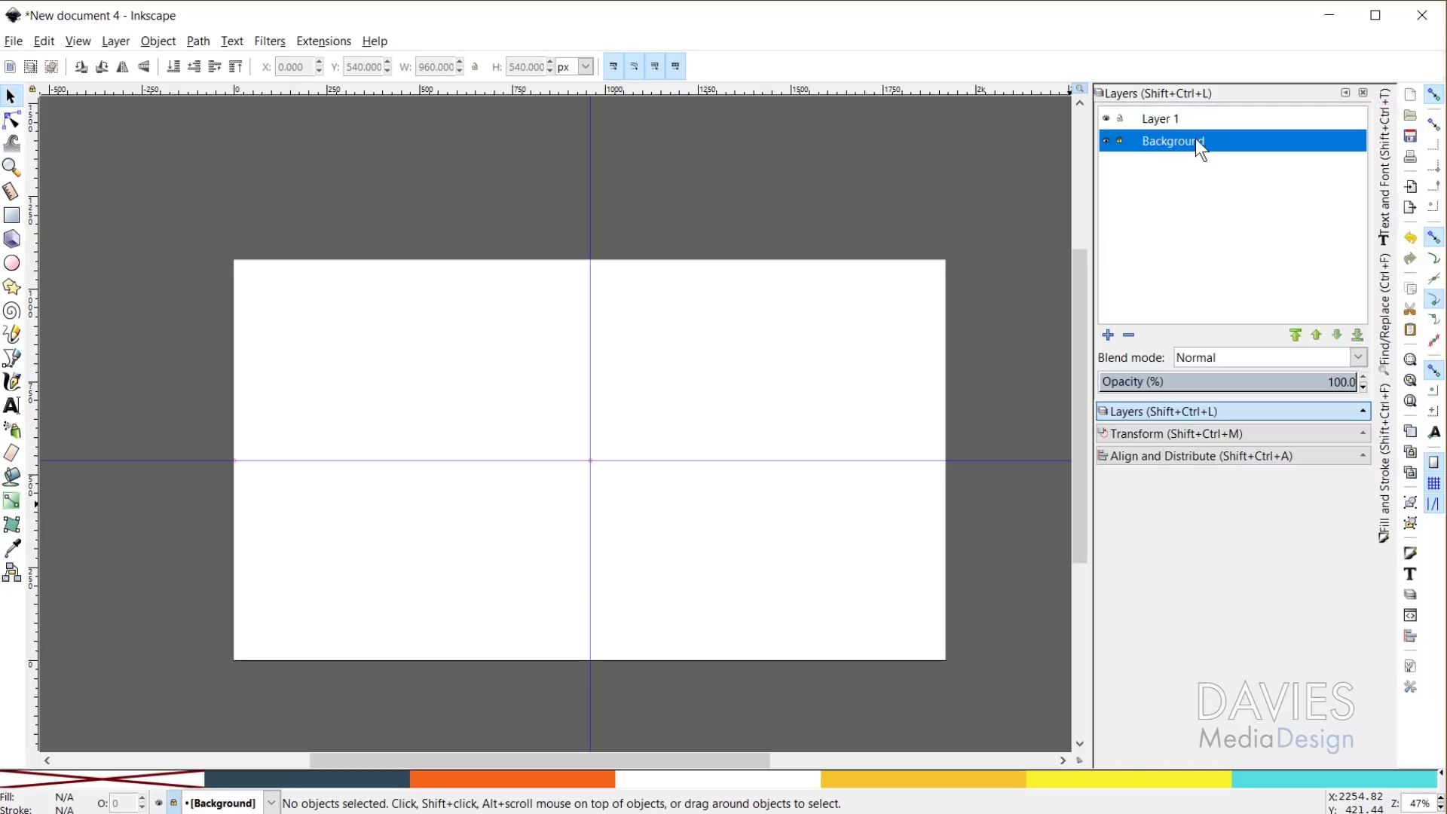
double_click(1175, 140)
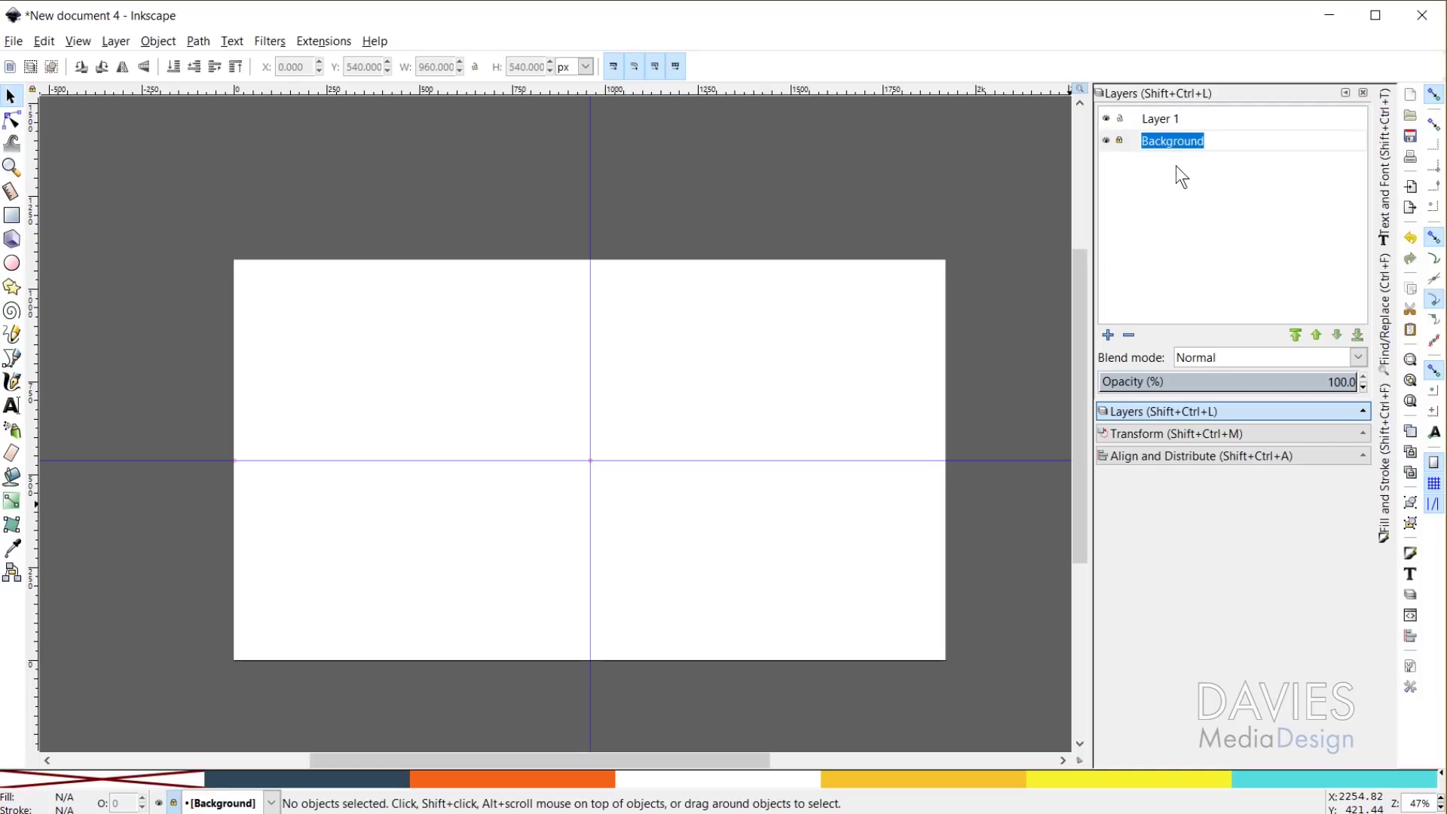
click(1170, 118)
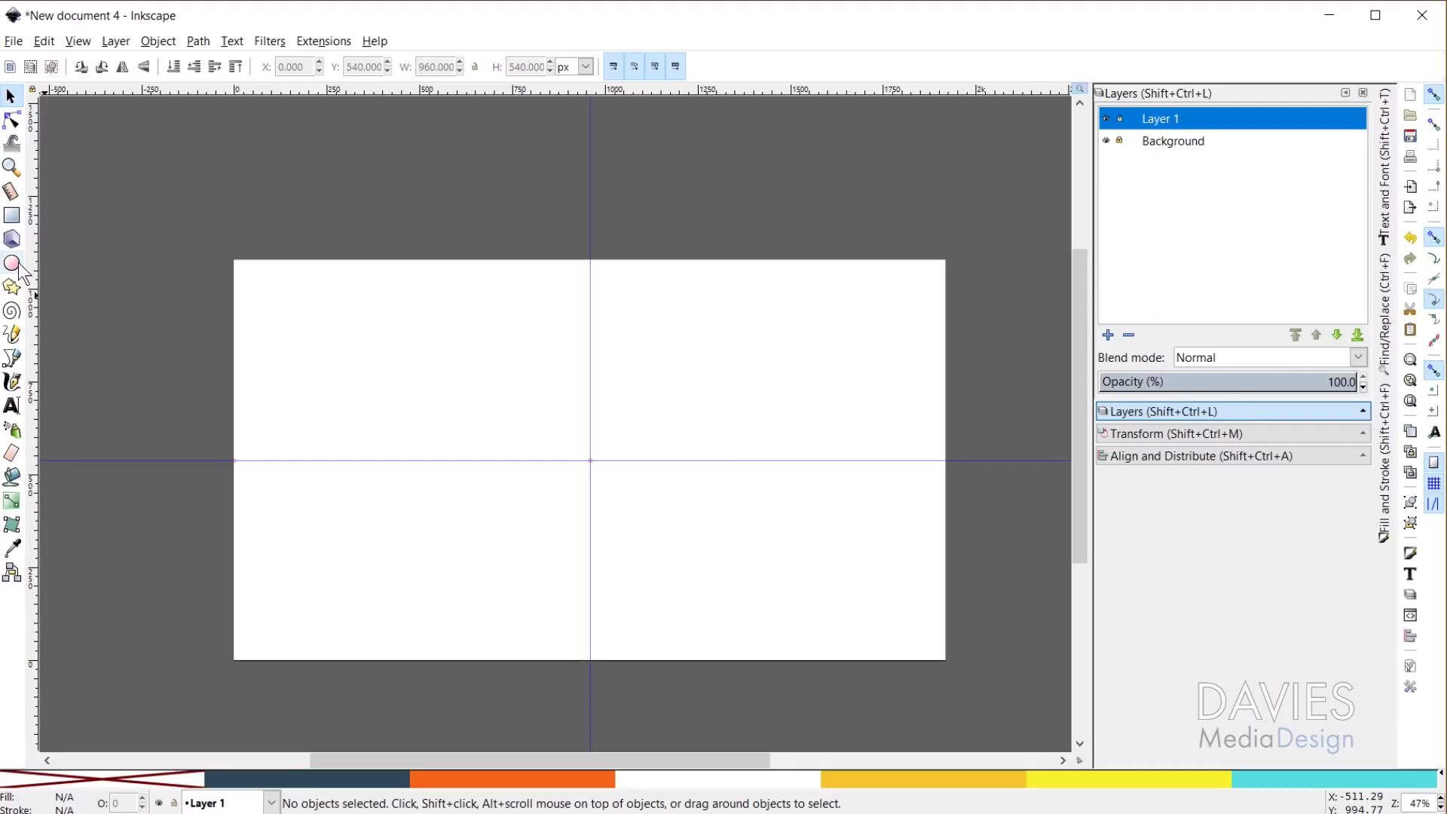
Draw a circle with a radius of about 407 px centered where the guides cross, and check its fill color code
click(13, 263)
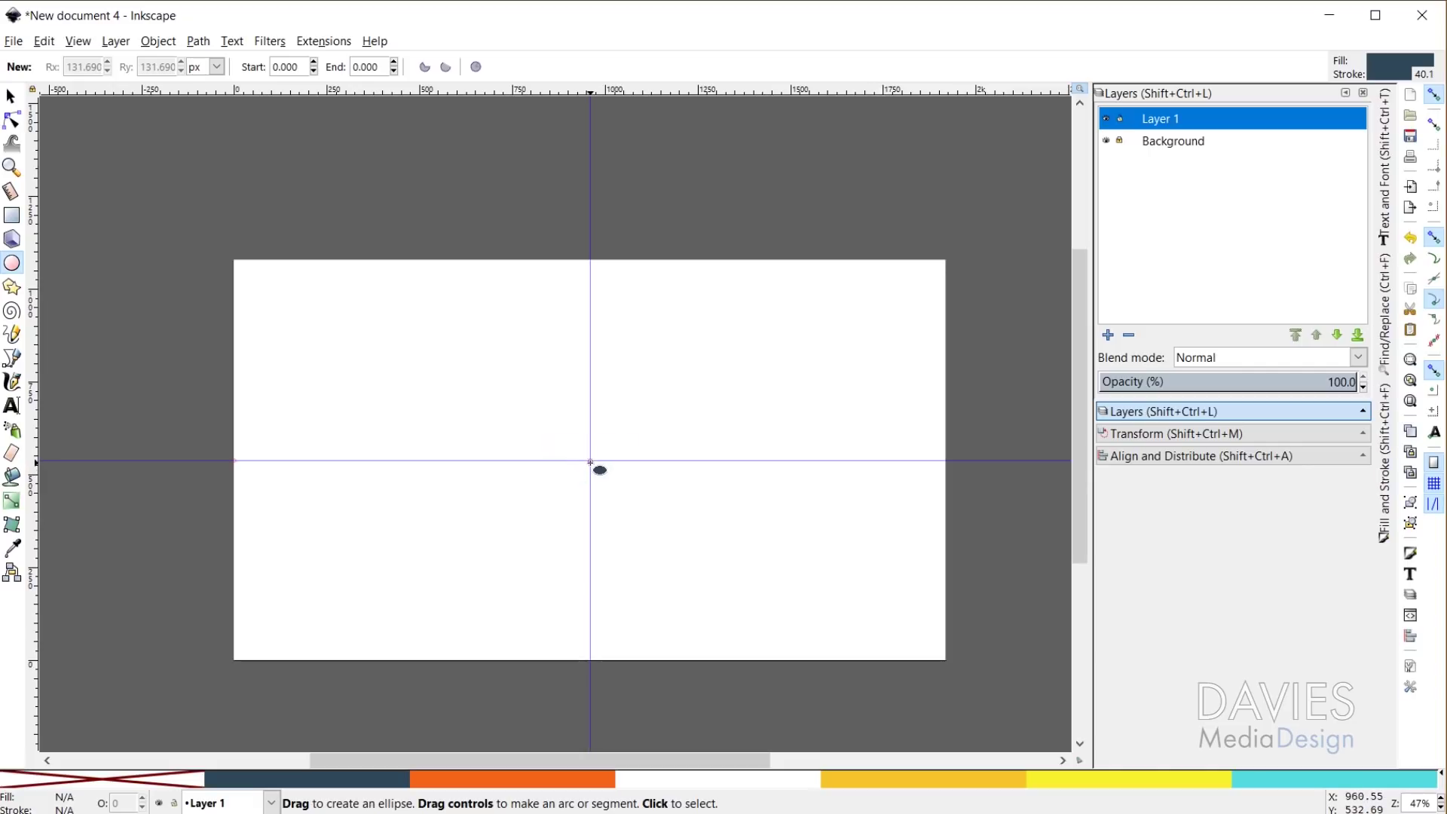
drag(590, 461, 744, 612)
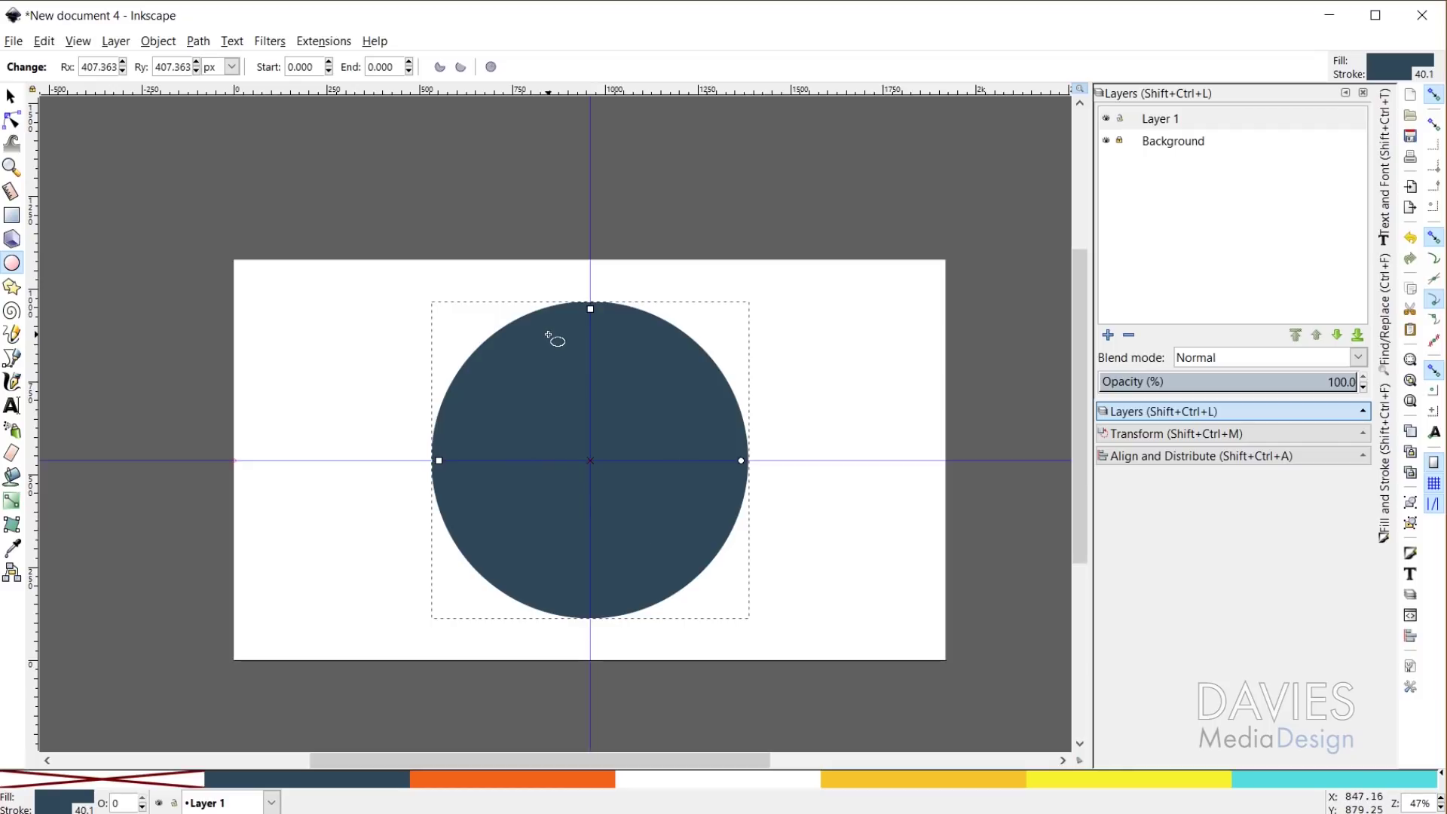
click(1387, 433)
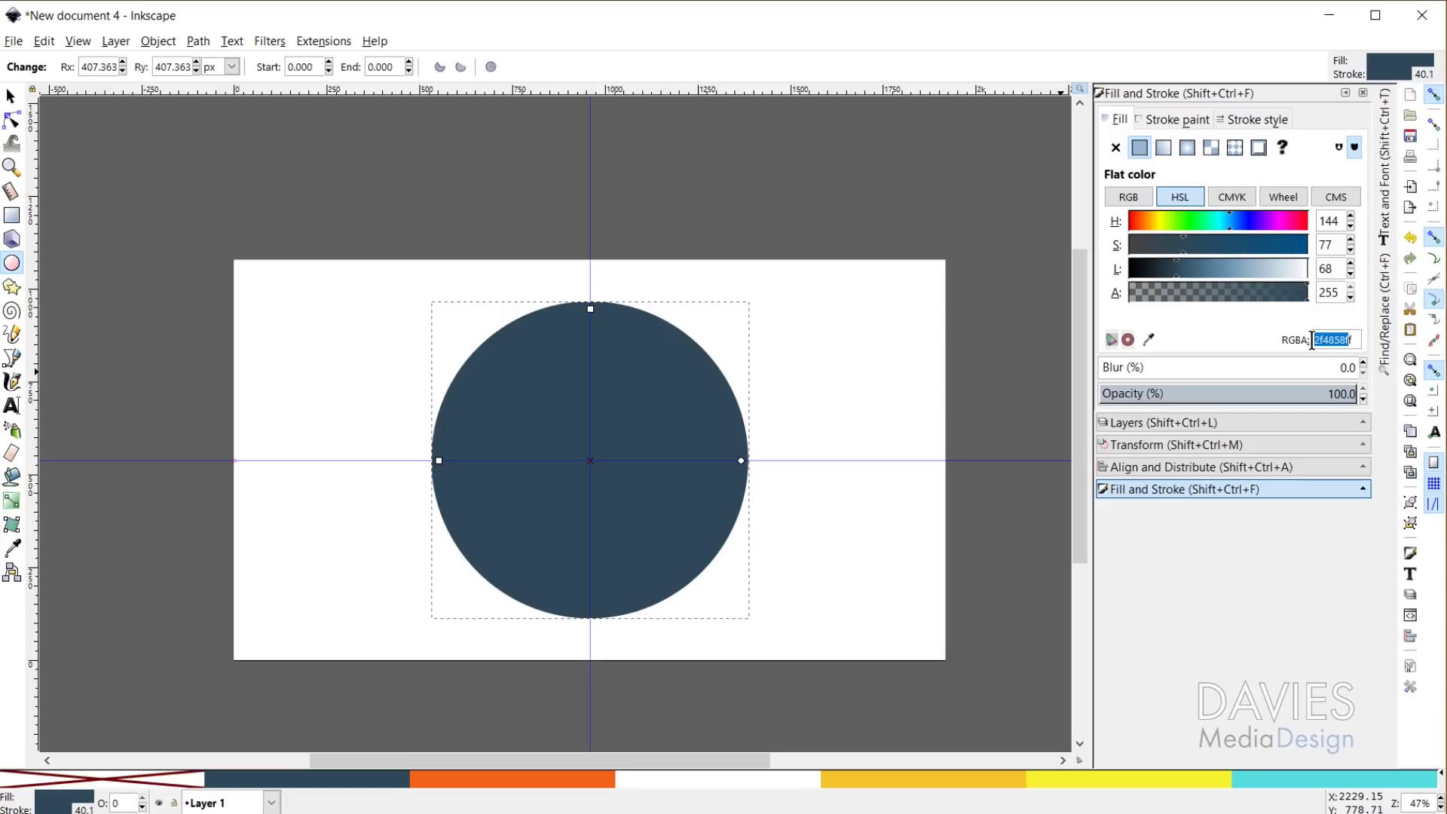
click(1342, 340)
key(shift+Left)
drag(1315, 337, 1364, 335)
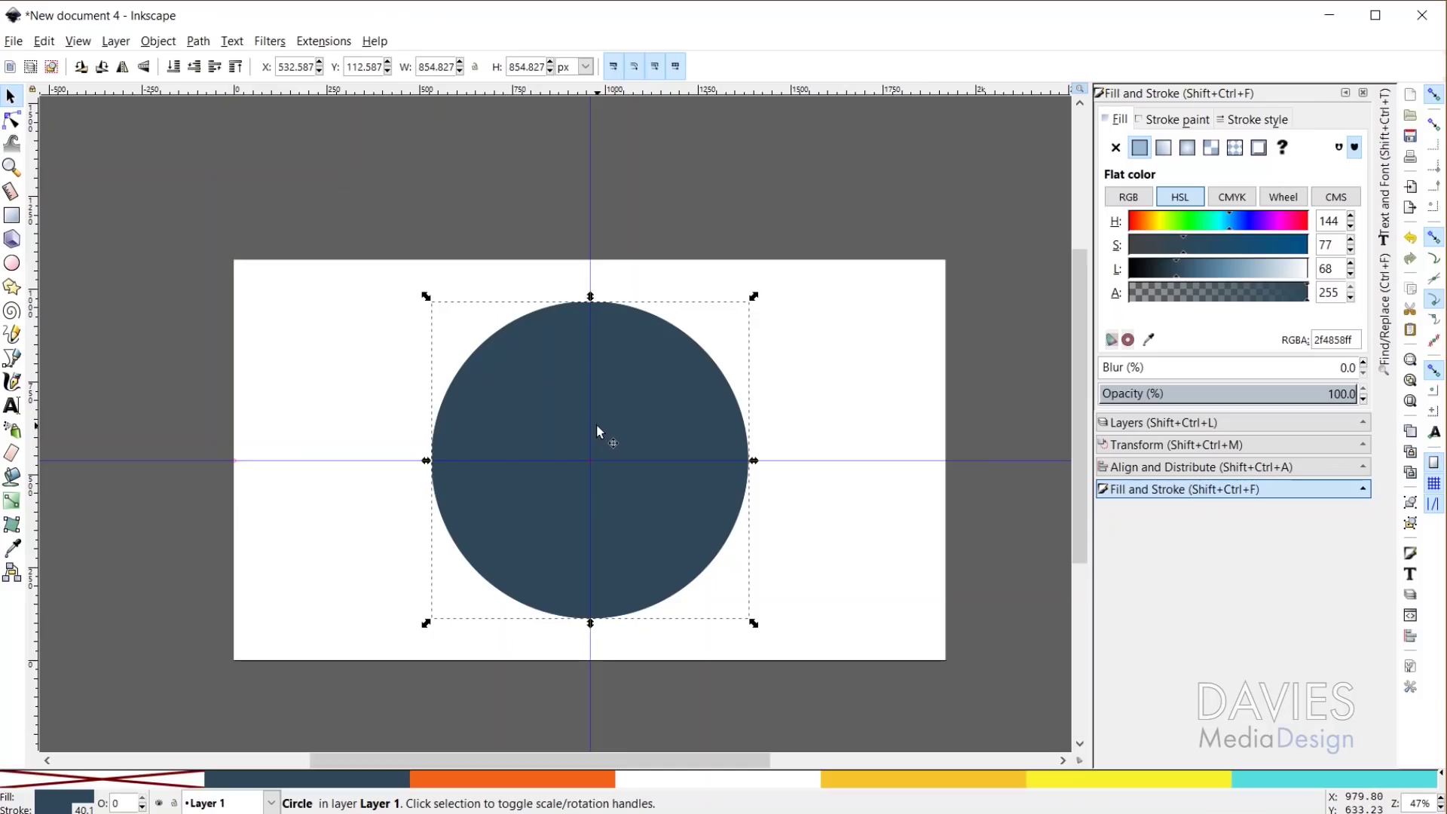
Duplicate the circle and give the copy a white stroke placed behind its fill
shift+click(734, 781)
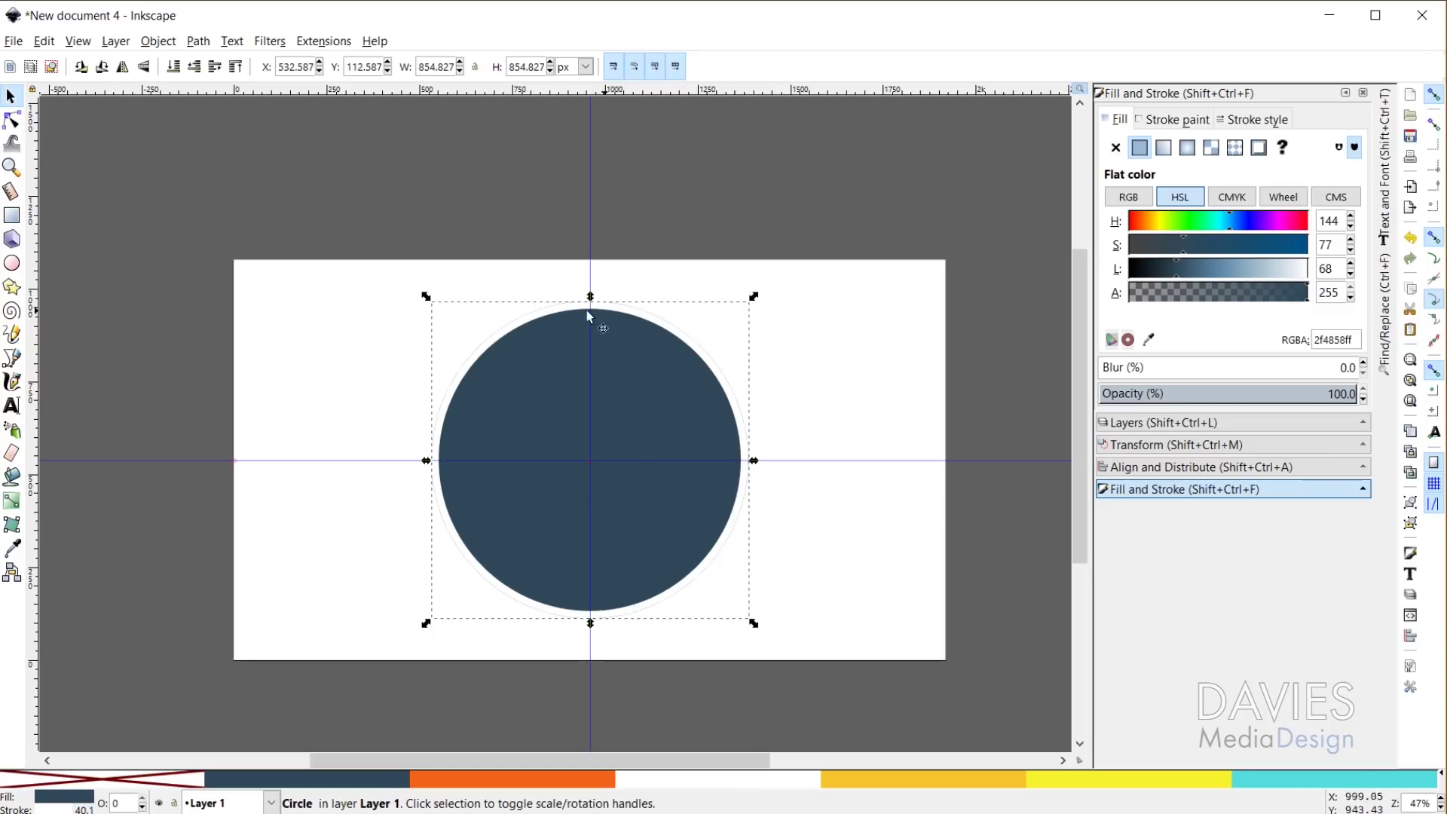
click(1274, 121)
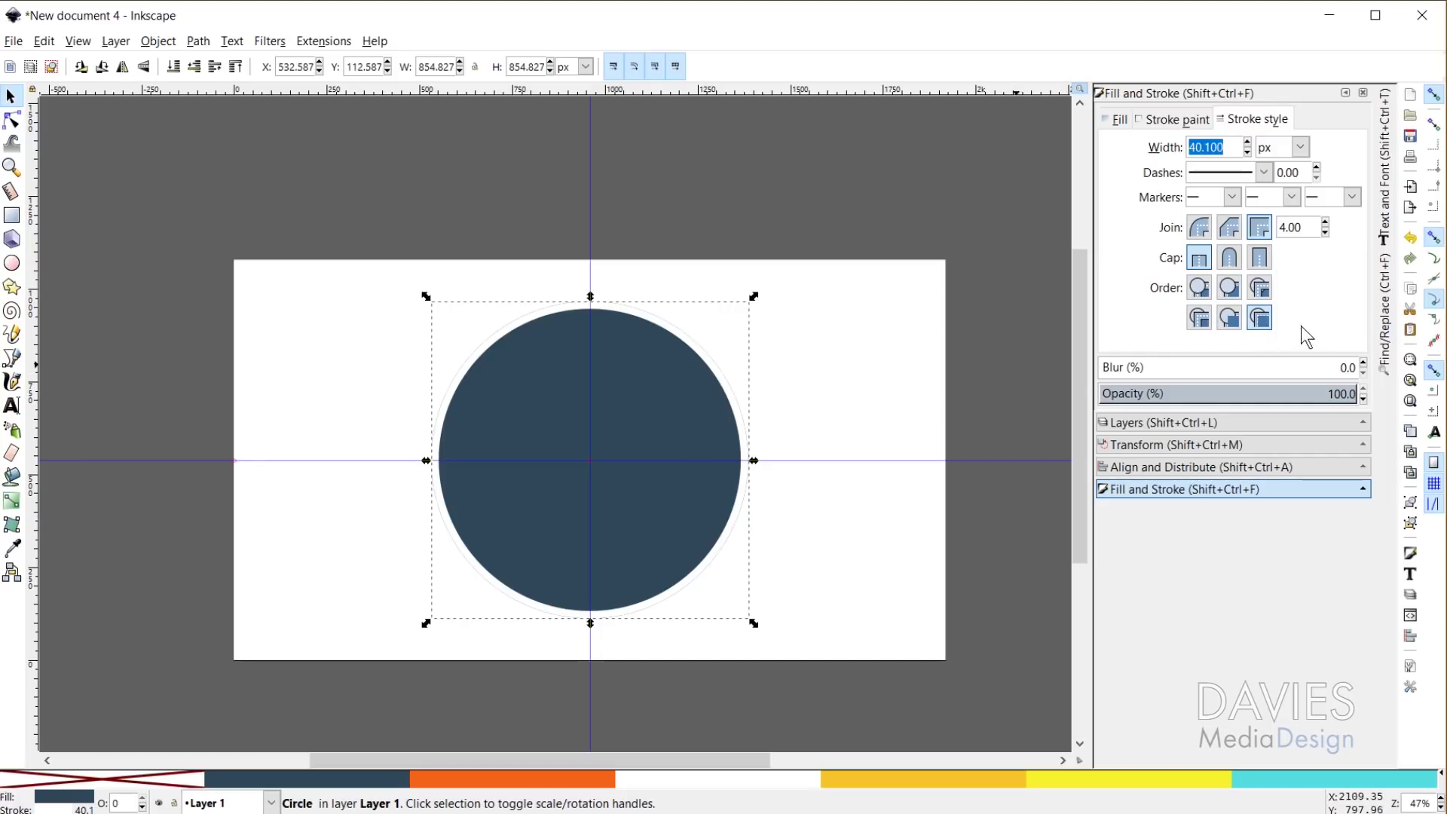
click(1259, 320)
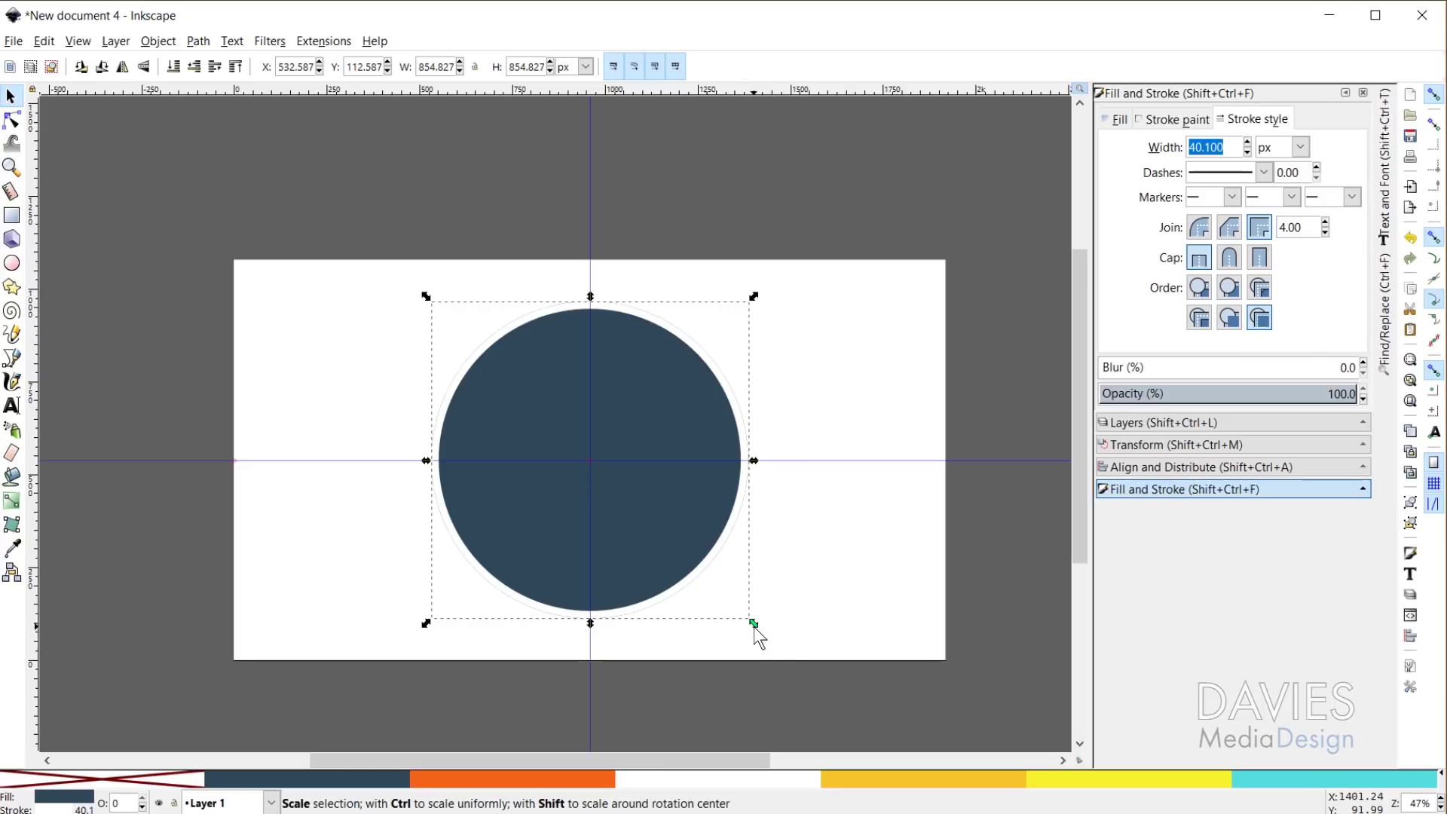
Scale the white-stroked circle down uniformly around its center to about 769 px wide
click(753, 625)
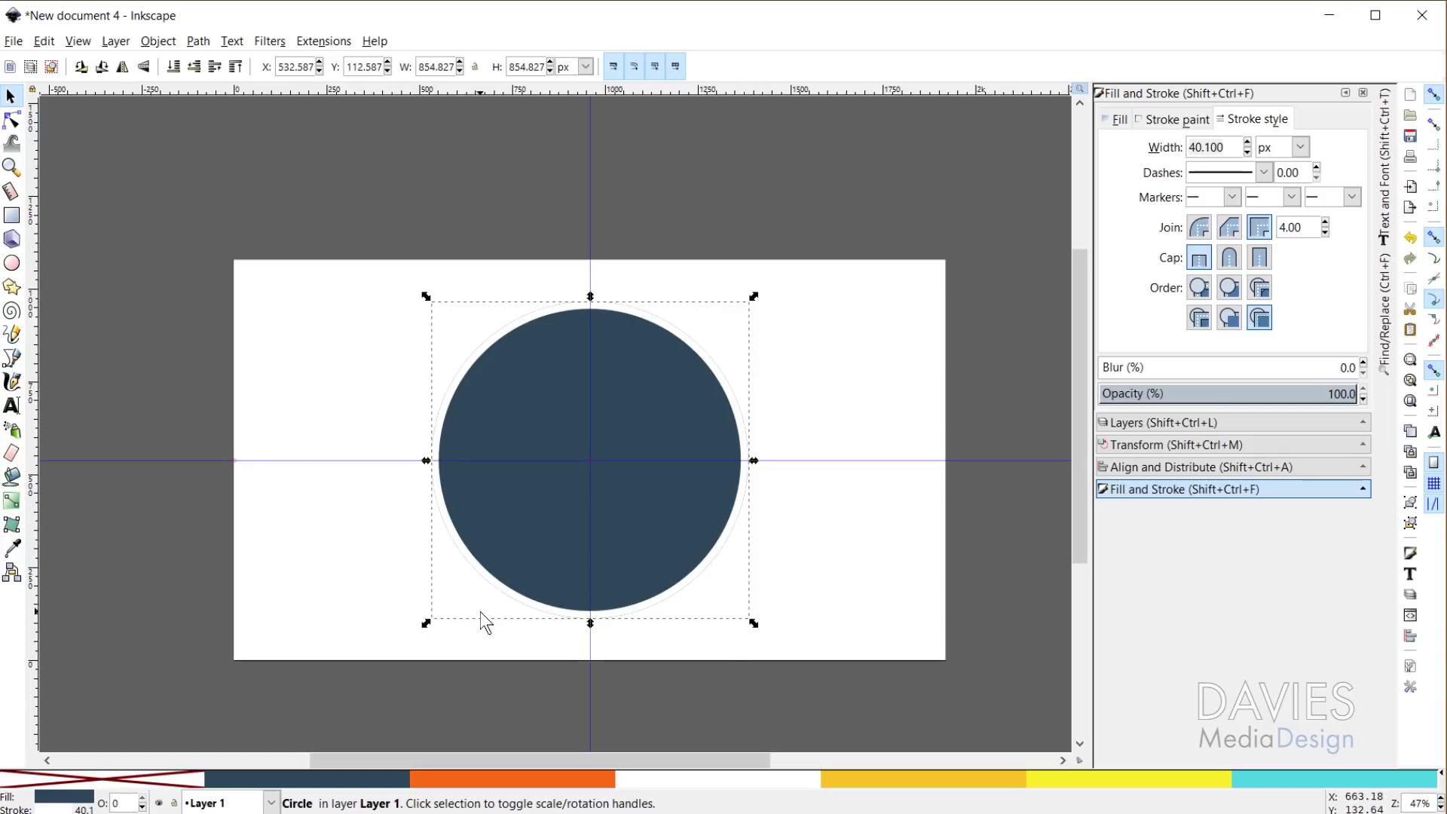
mouse_move(754, 624)
mouse_down()
mouse_move(706, 579)
mouse_move(739, 633)
mouse_up()
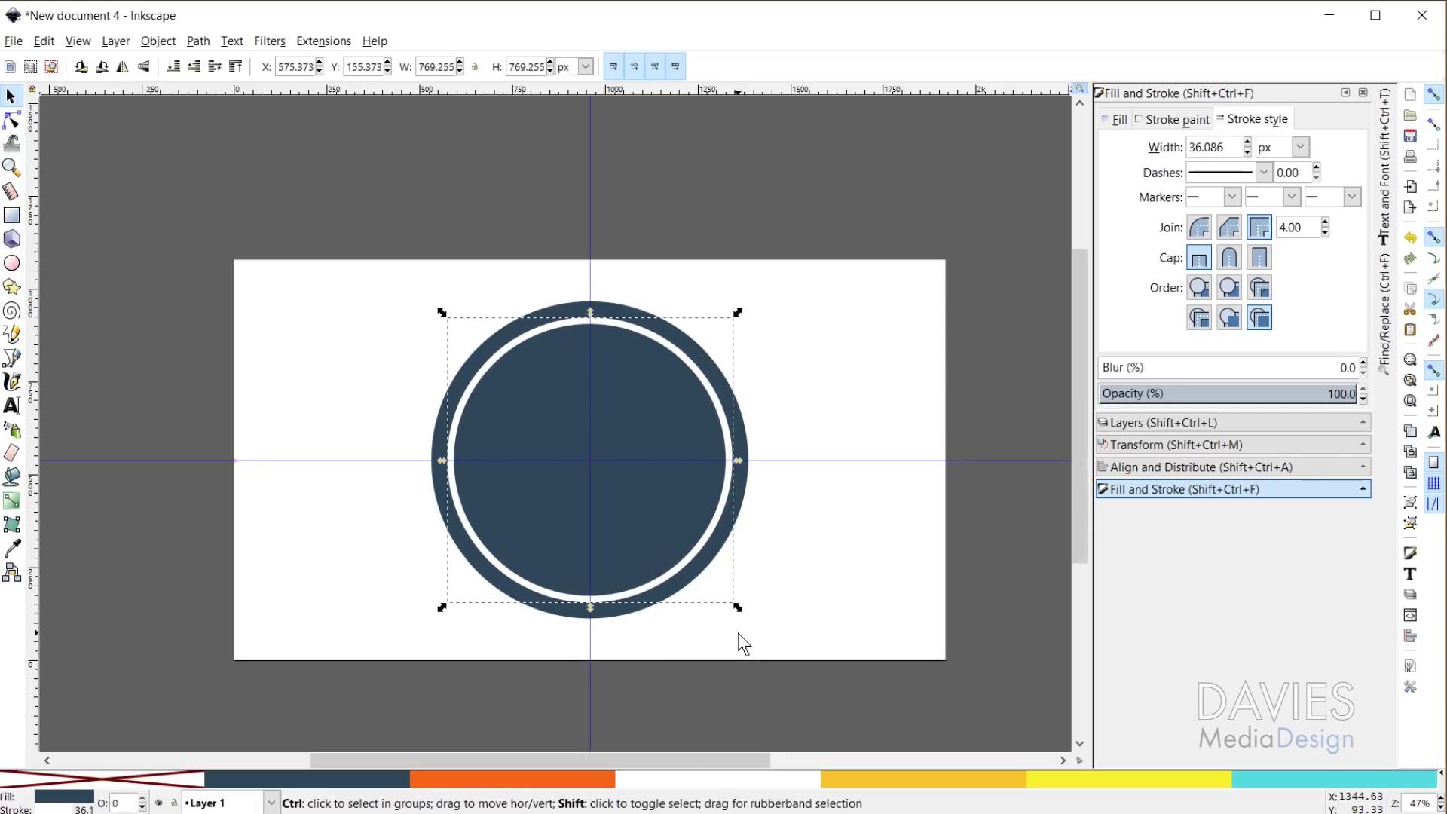
Set the inner circle's white stroke width to 20 px
triple_click(1234, 147)
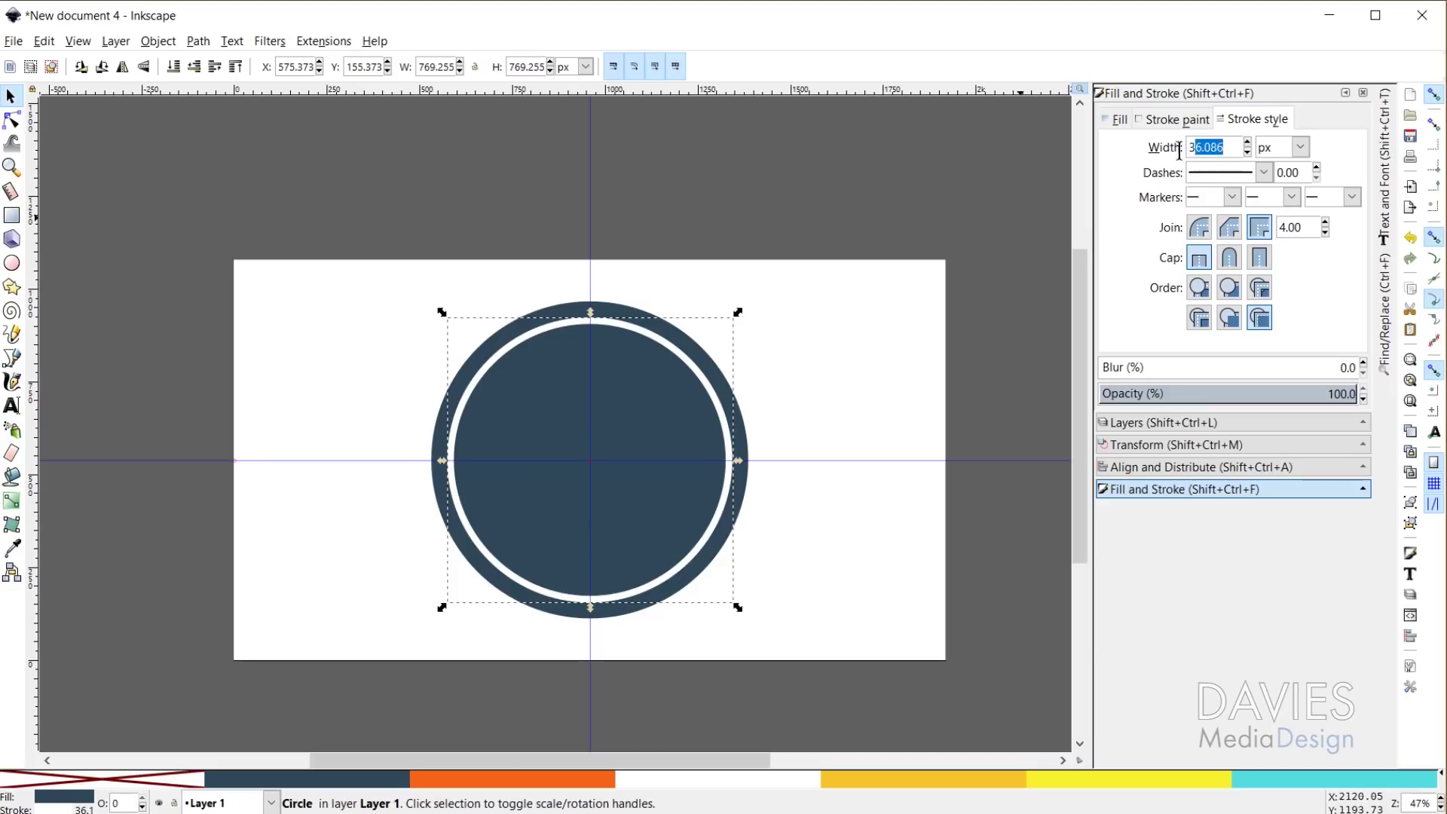
text(20)
key(Return)
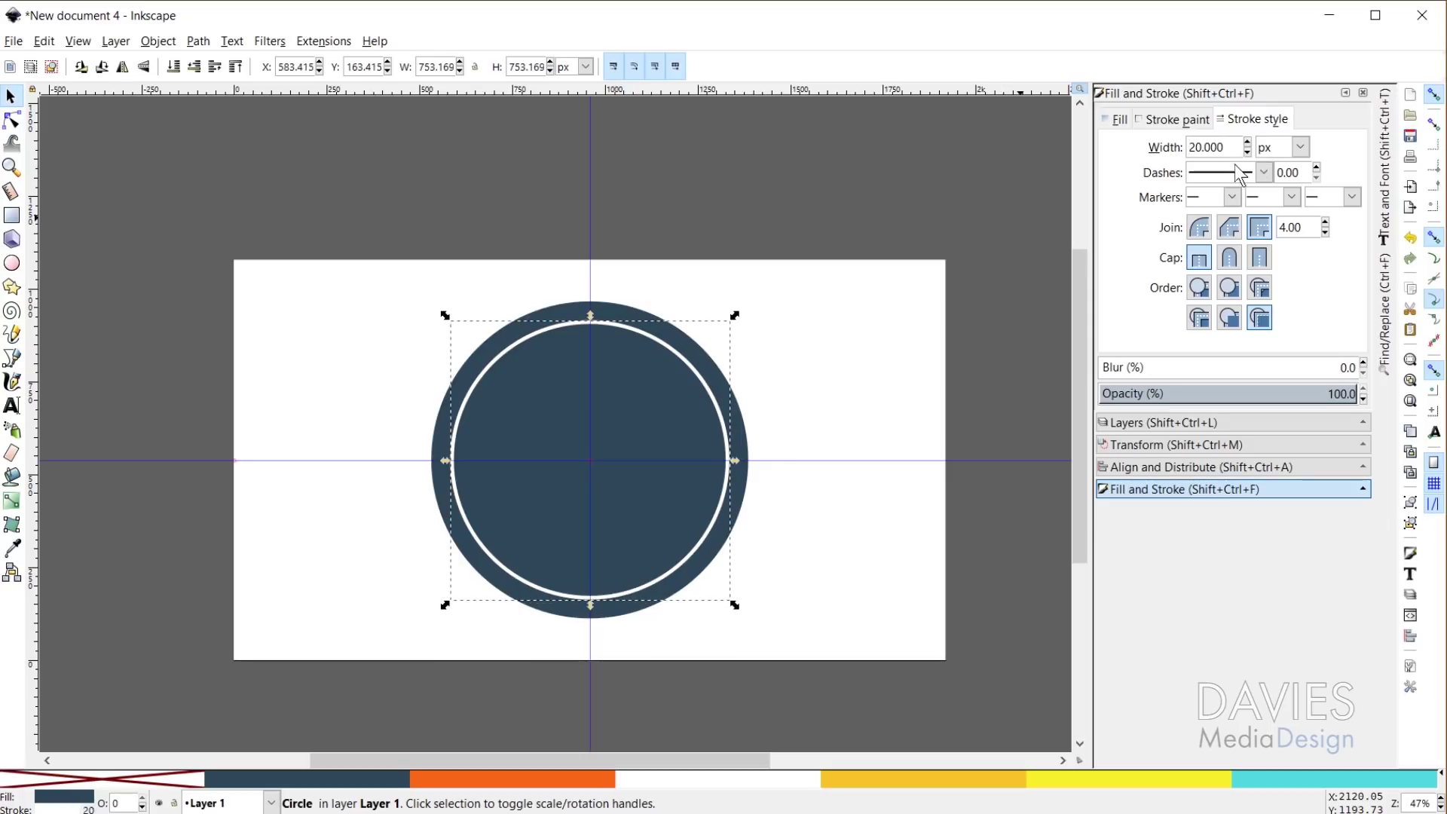
Increase the inner circle's white stroke width to 30 px
drag(1230, 150, 1117, 161)
key(BackSpace)
key(BackSpace)
key(BackSpace)
key(BackSpace)
key(BackSpace)
key(BackSpace)
text(30)
key(Return)
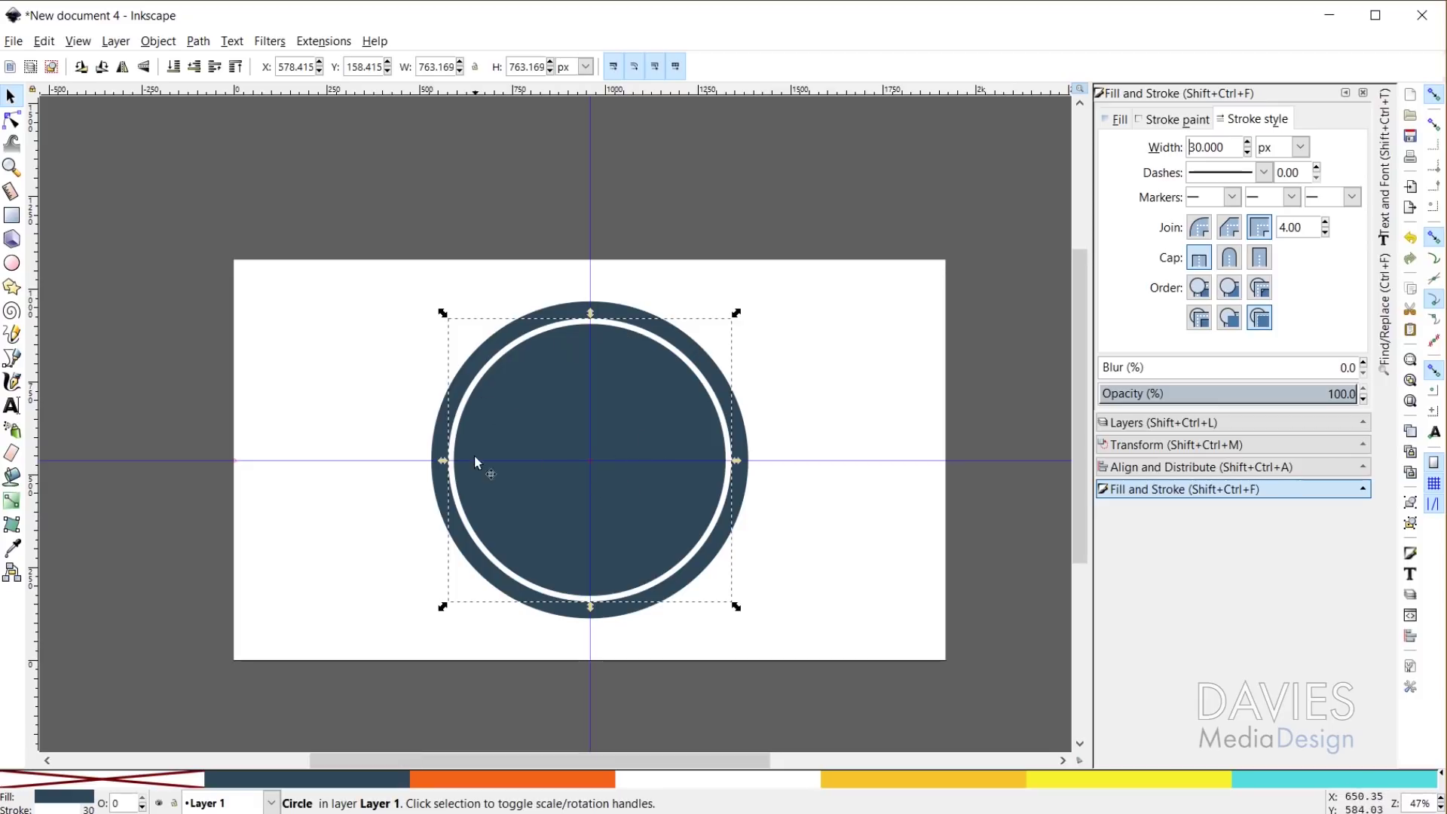
Remove the inner circle's fill and set the stroke width of the remaining white ring to 20 px
click(143, 777)
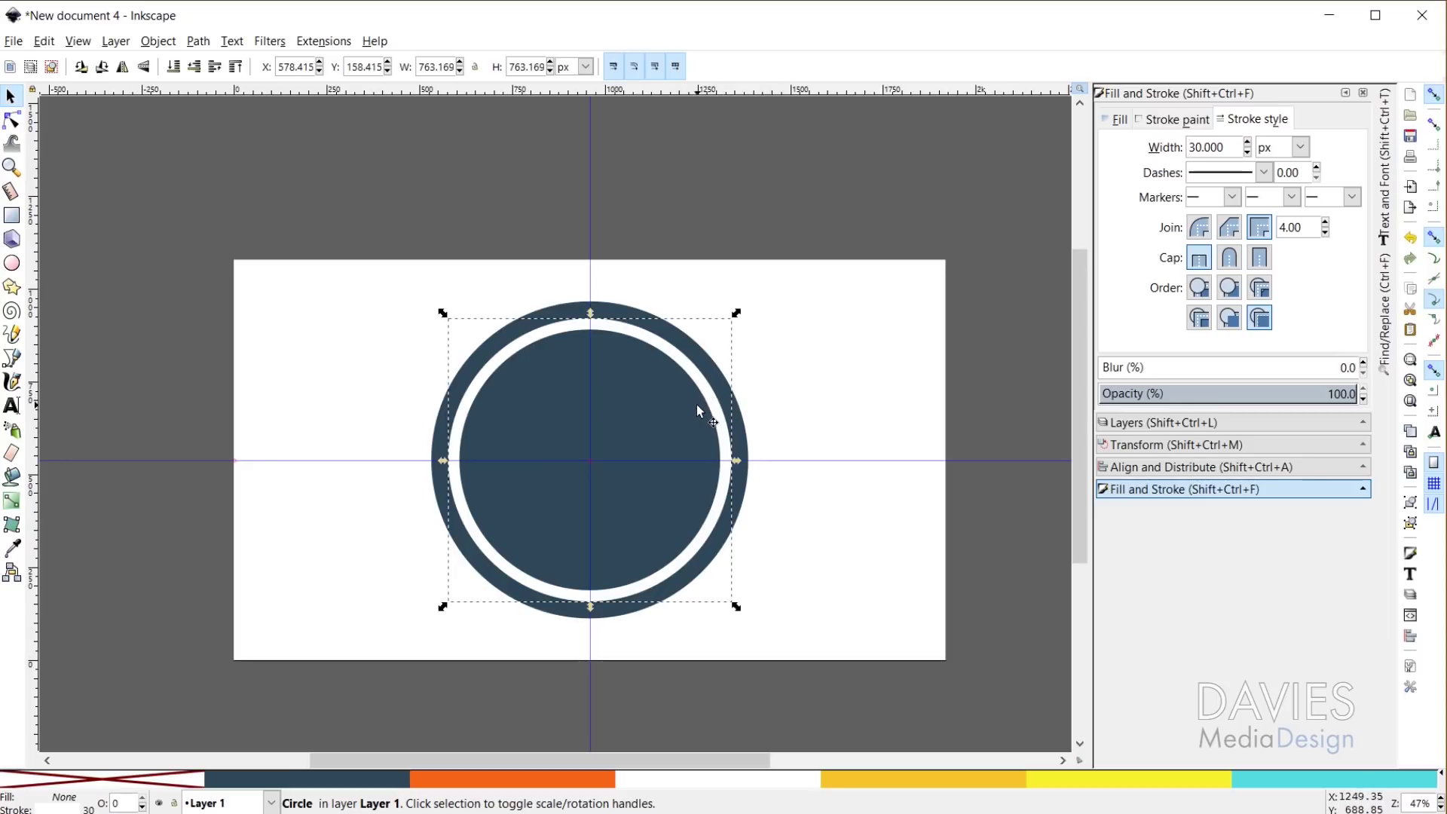
double_click(1210, 147)
text(20)
key(Return)
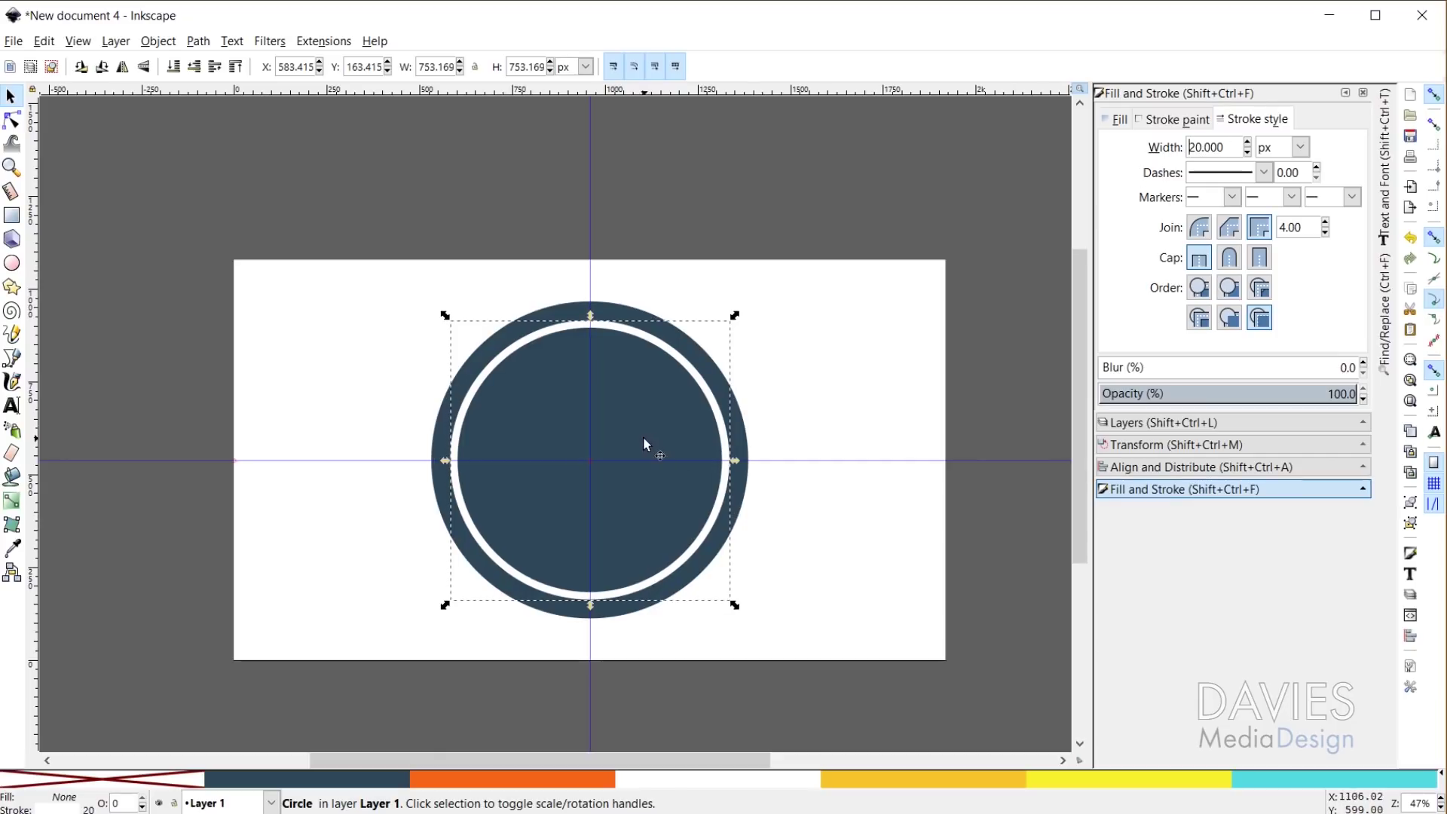
Draw a closed straight-line Bezier path with five mountain peaks across the circle, the tallest on the vertical guide, closing it below the circle
click(1221, 469)
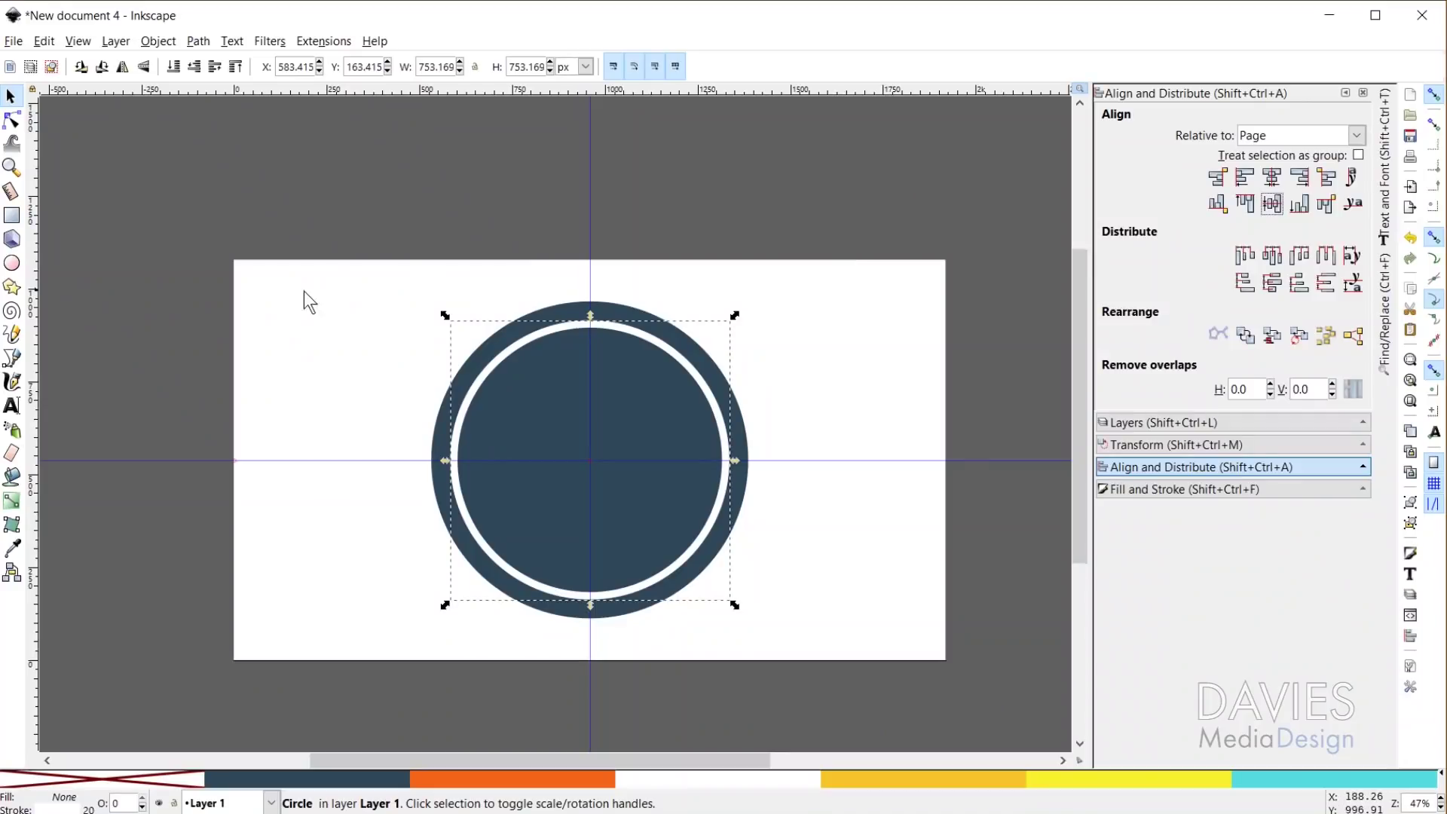
click(13, 362)
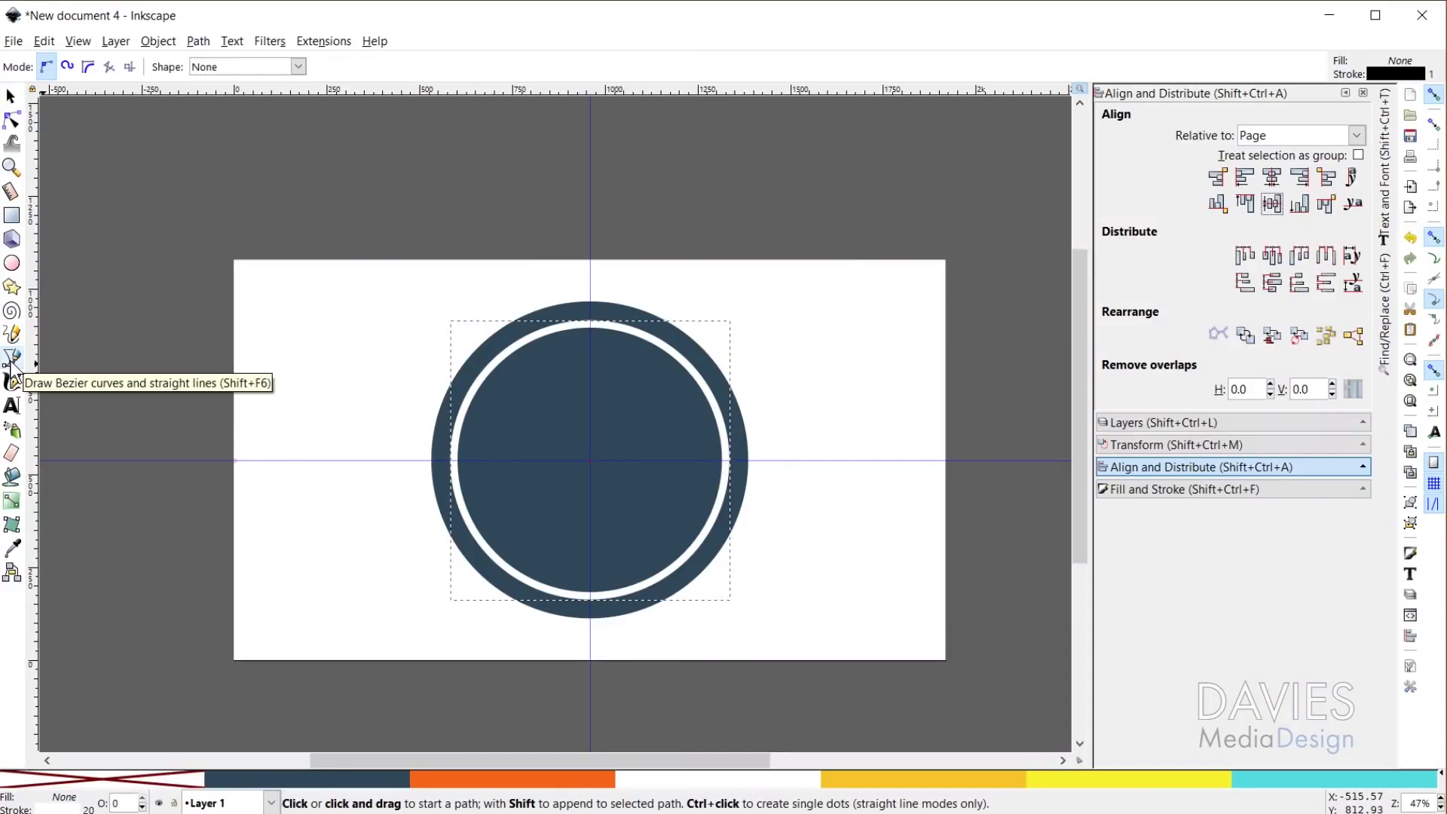
click(419, 558)
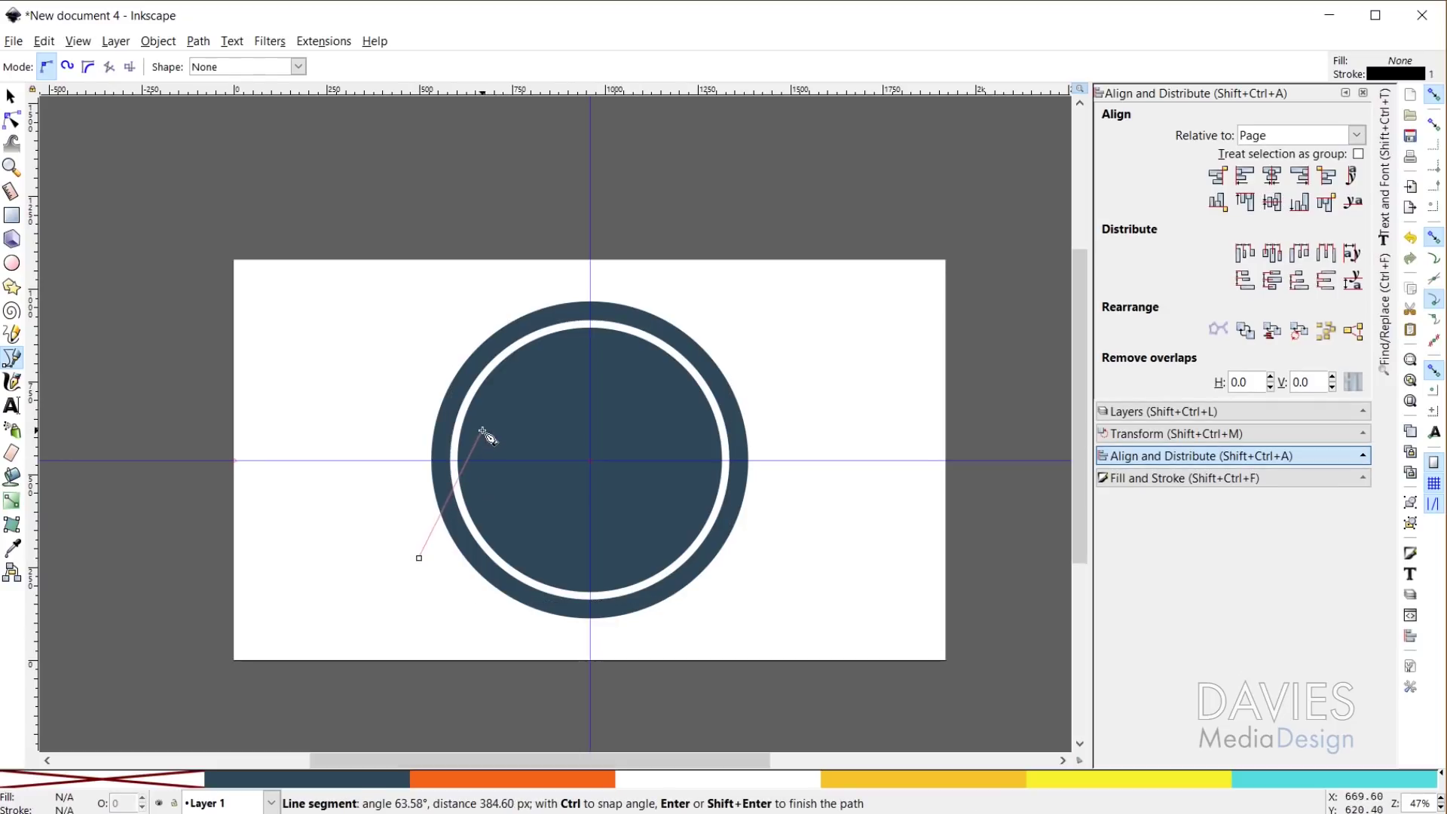
click(480, 424)
click(501, 479)
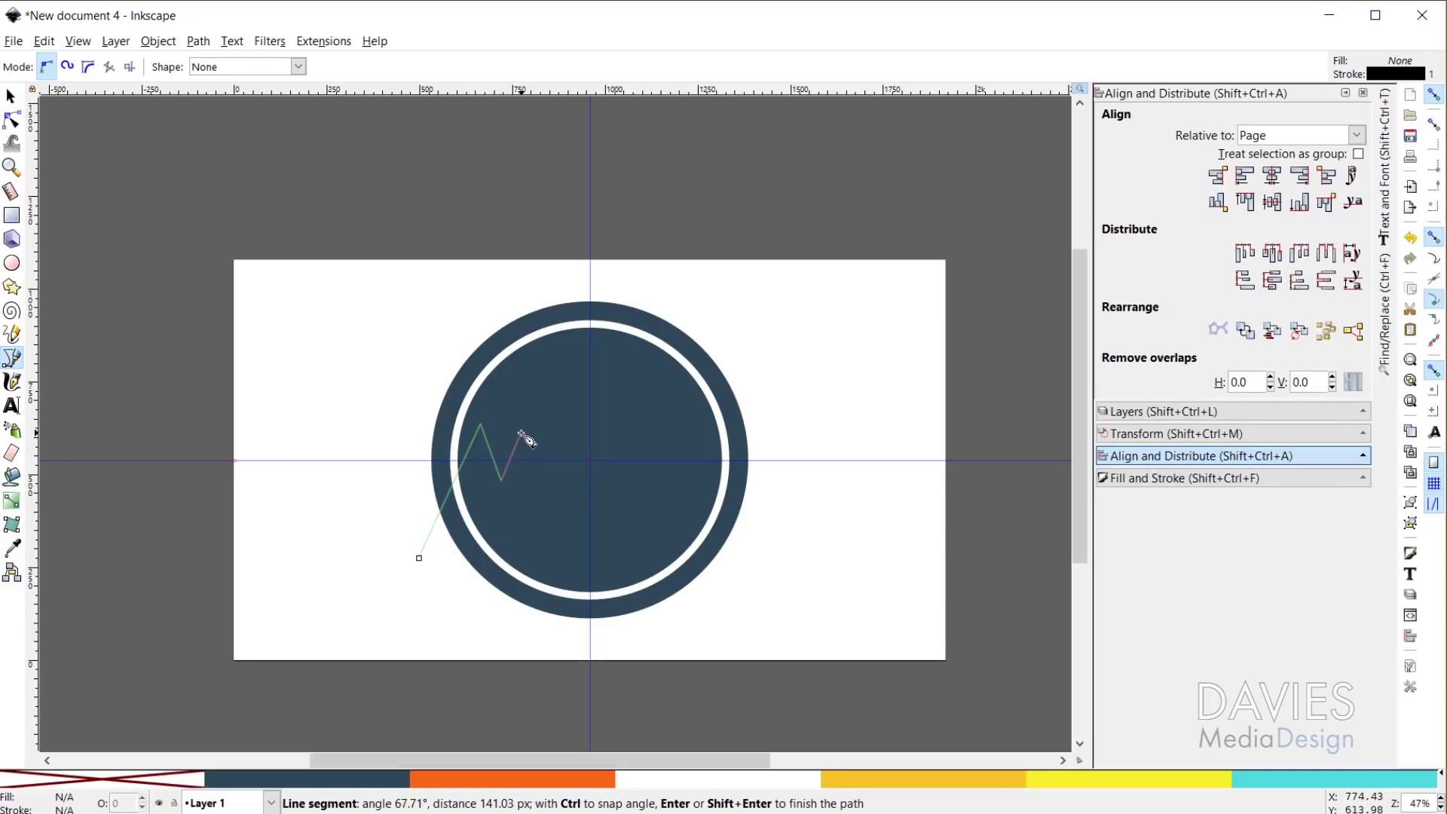
click(521, 433)
click(537, 459)
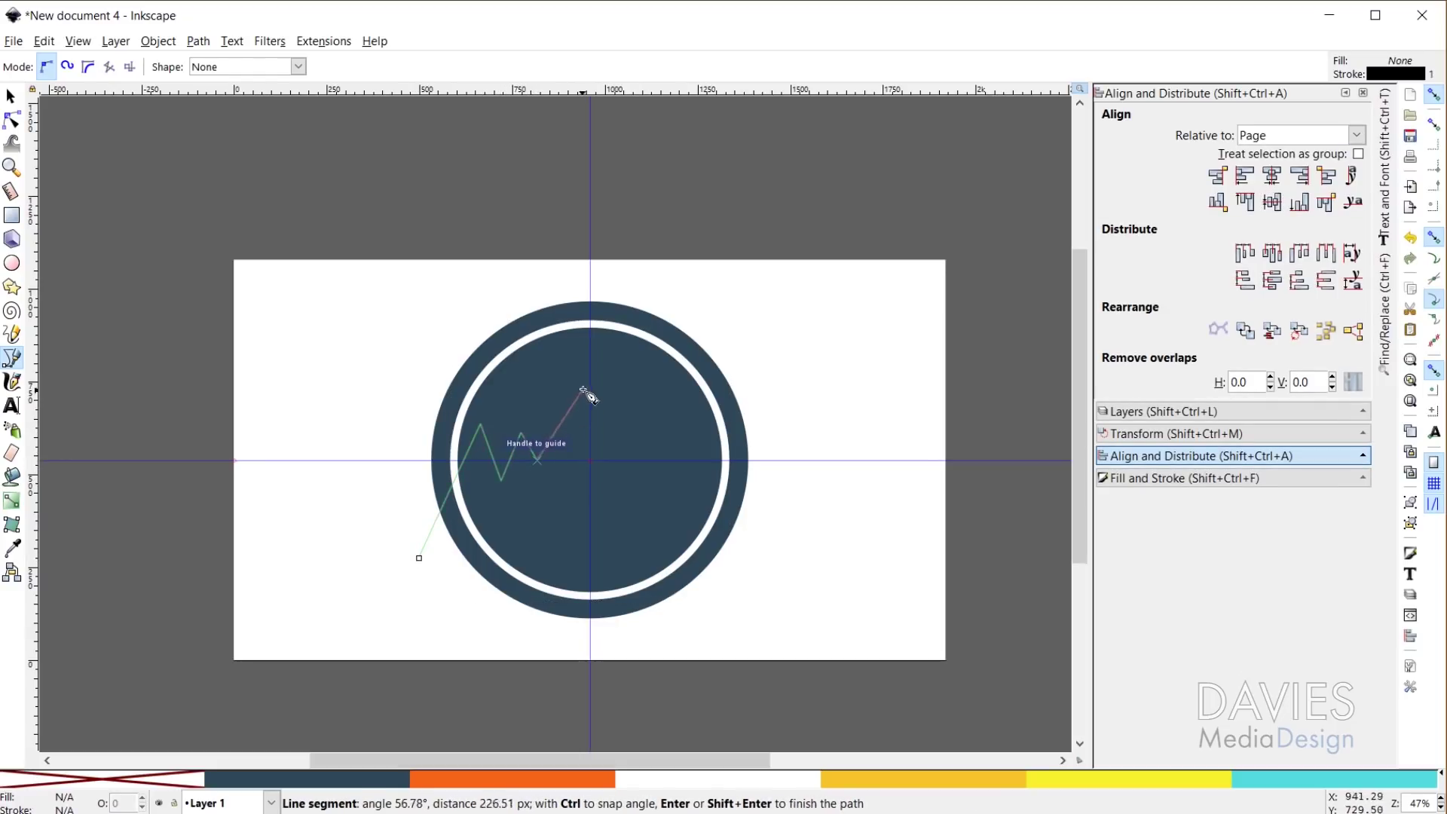
click(590, 384)
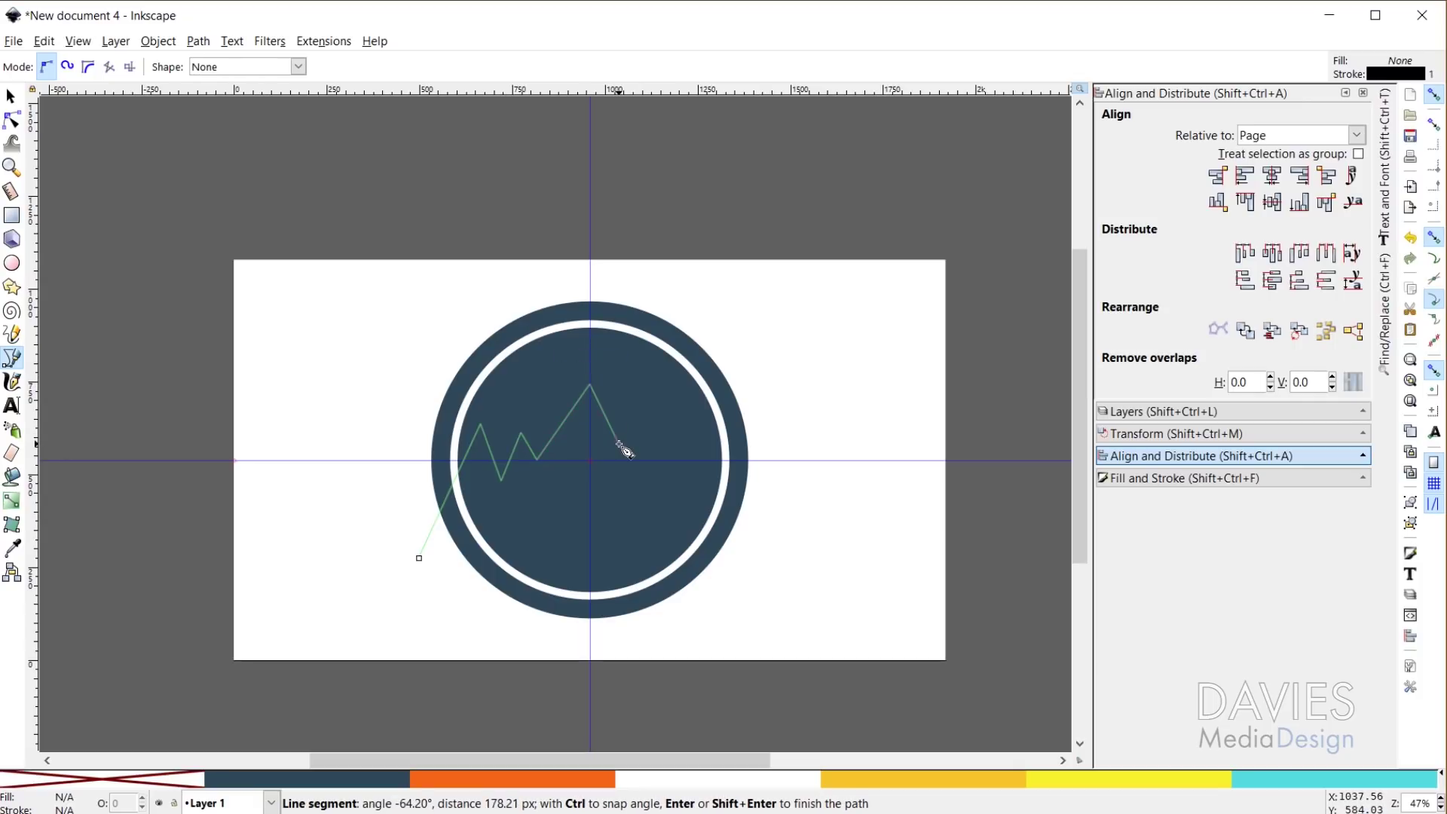
click(620, 443)
click(634, 409)
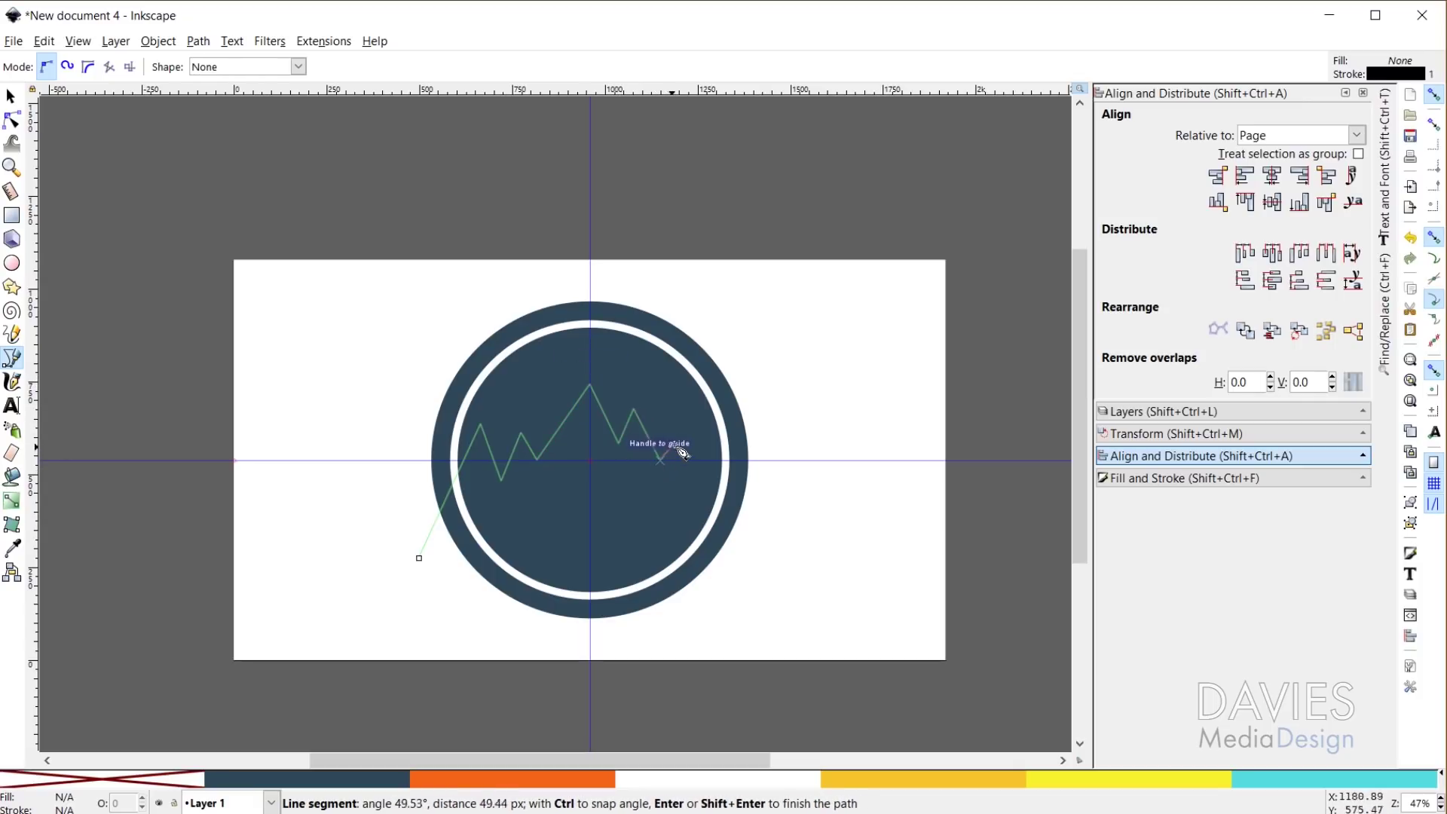
click(679, 449)
click(685, 433)
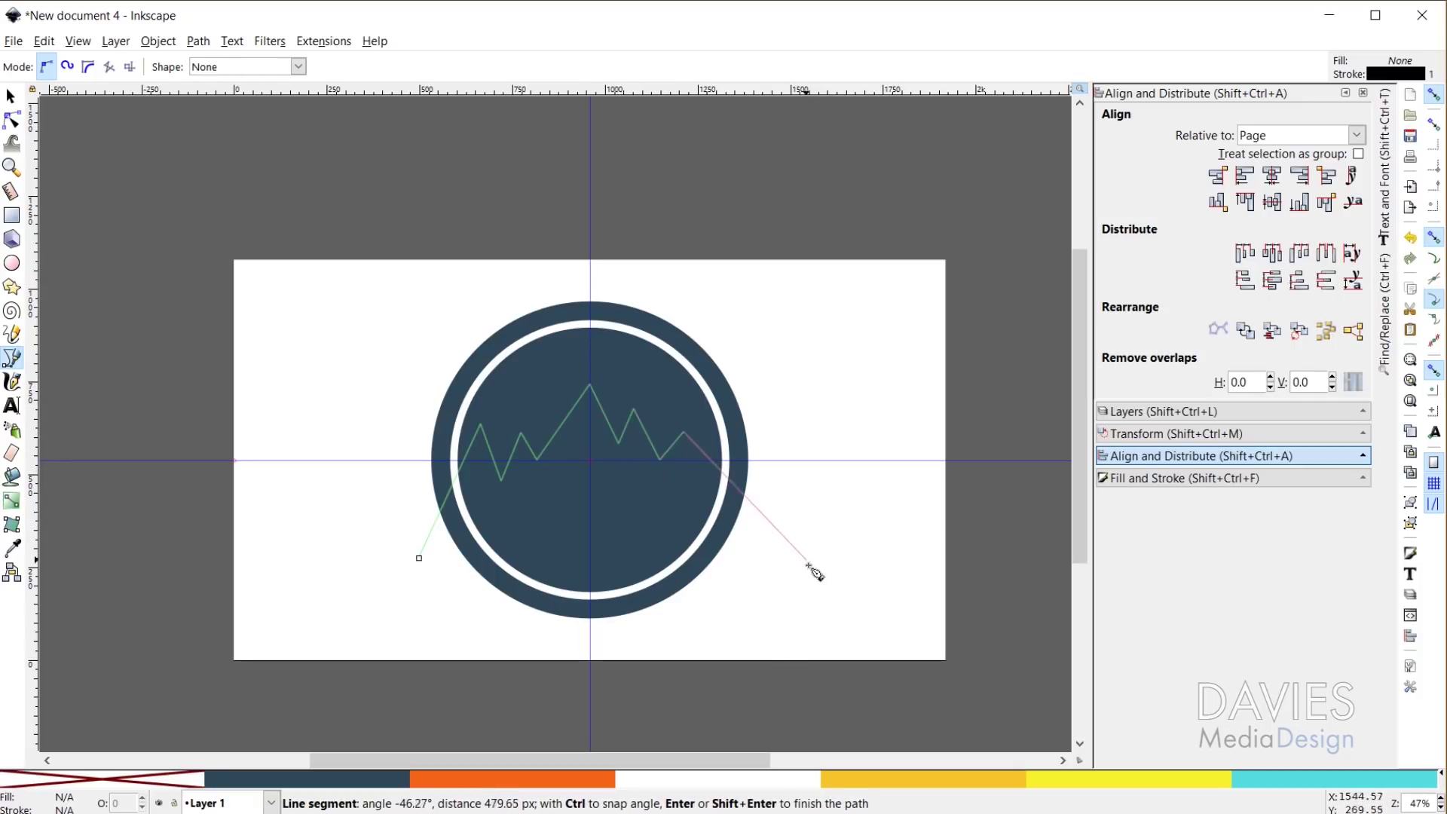
click(820, 617)
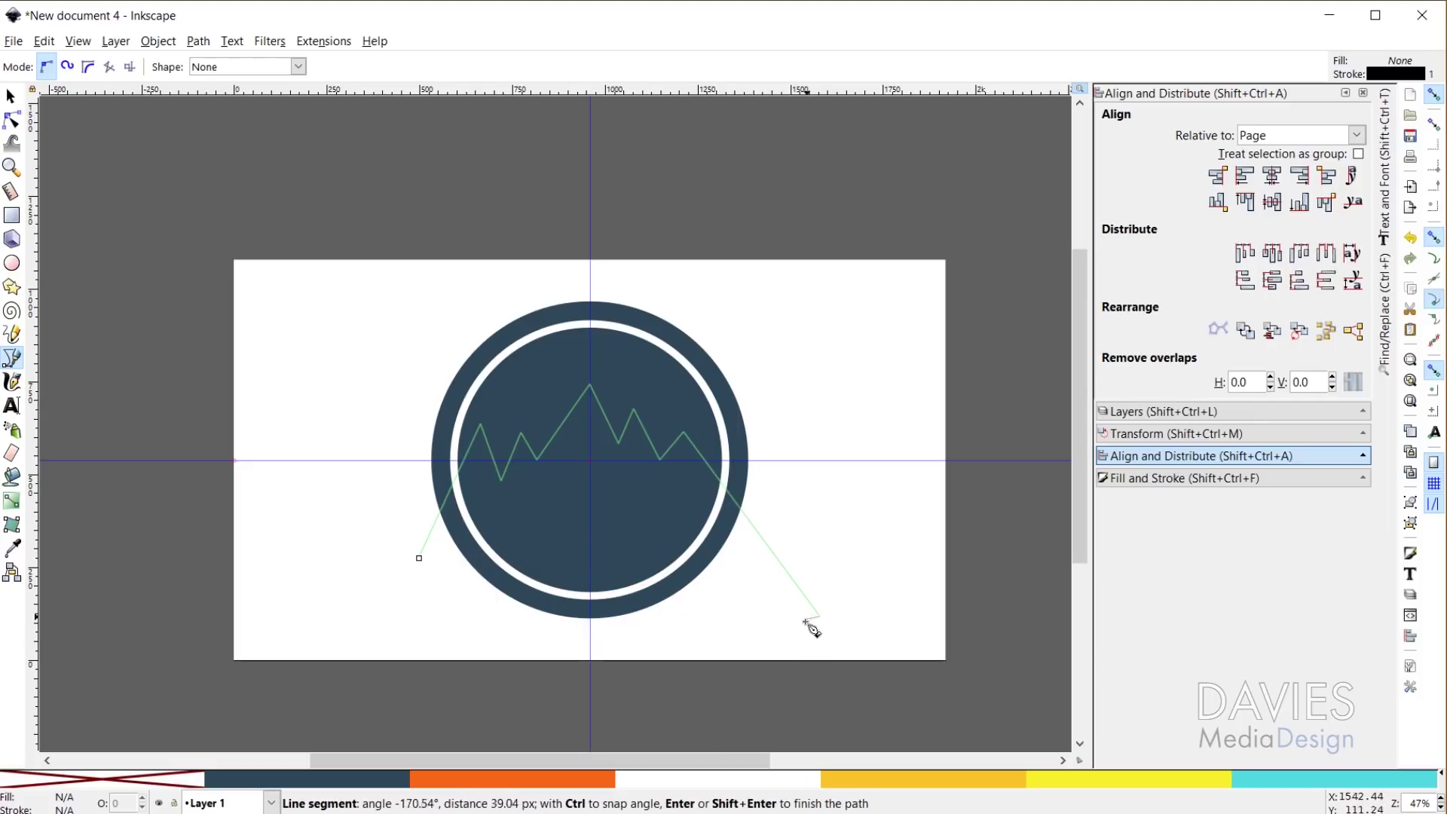
click(591, 646)
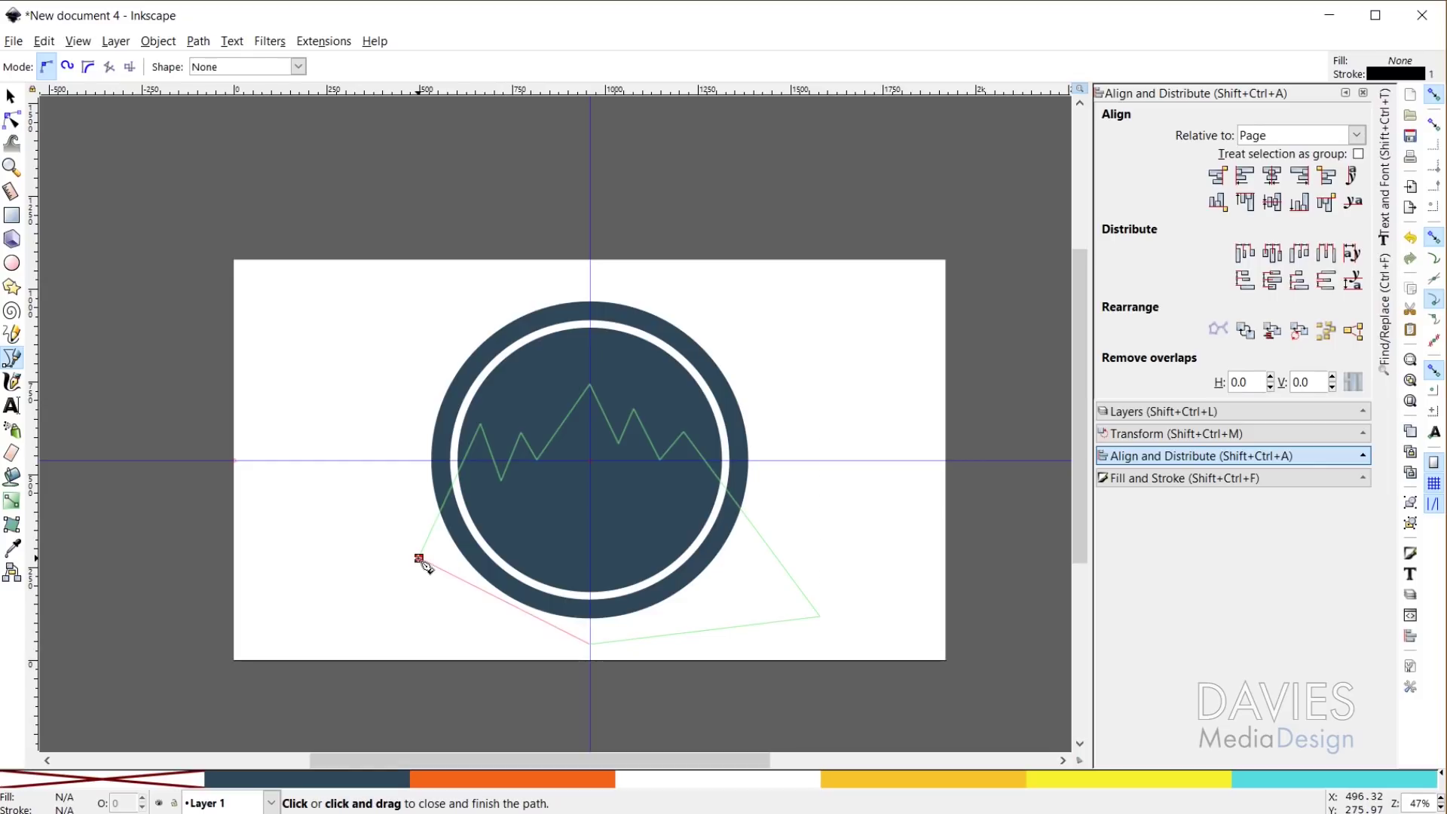
click(419, 558)
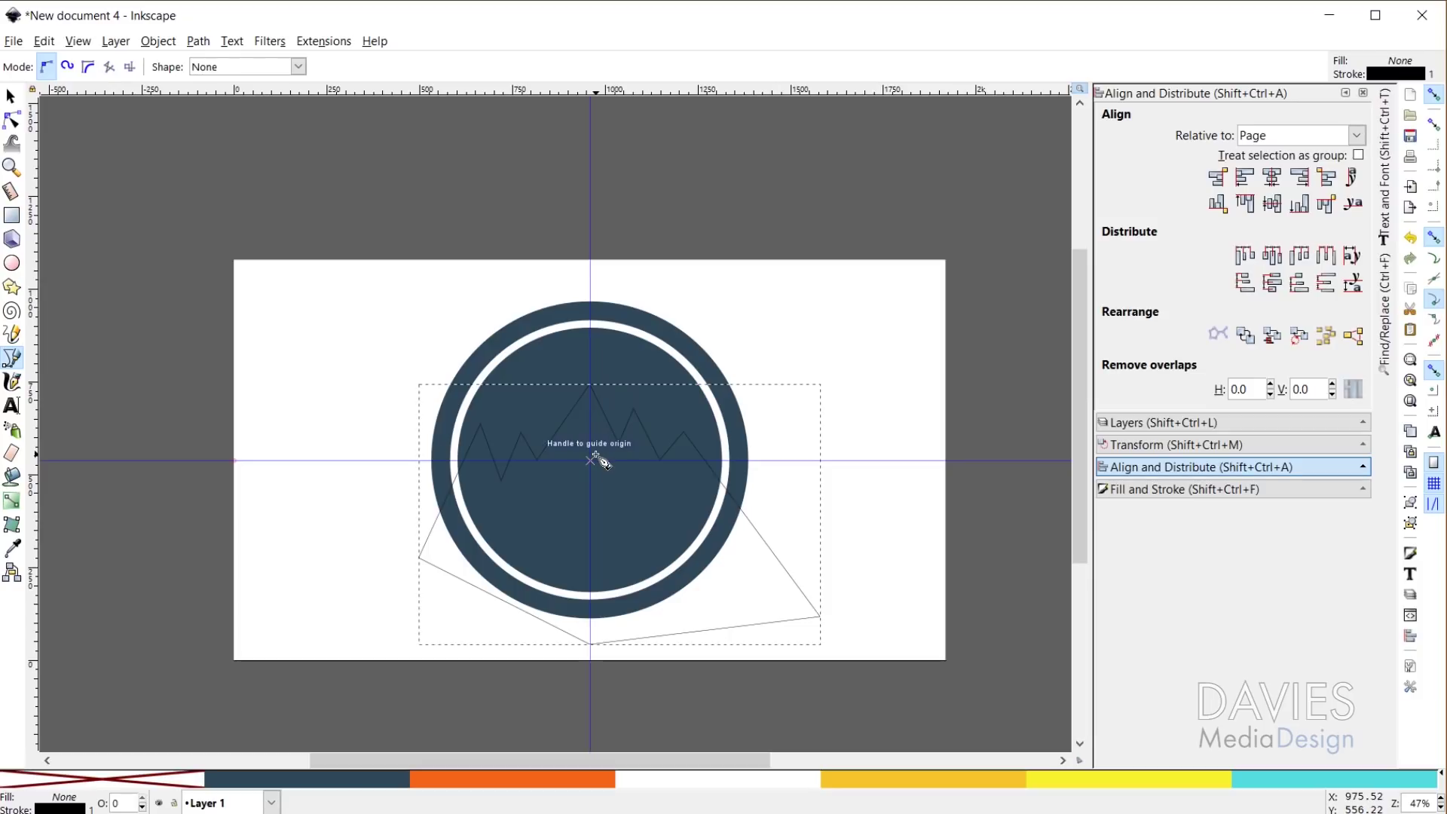
Reshape the mountain path's two left peaks so the second is taller, and move the two left valleys onto the horizontal guide
click(12, 120)
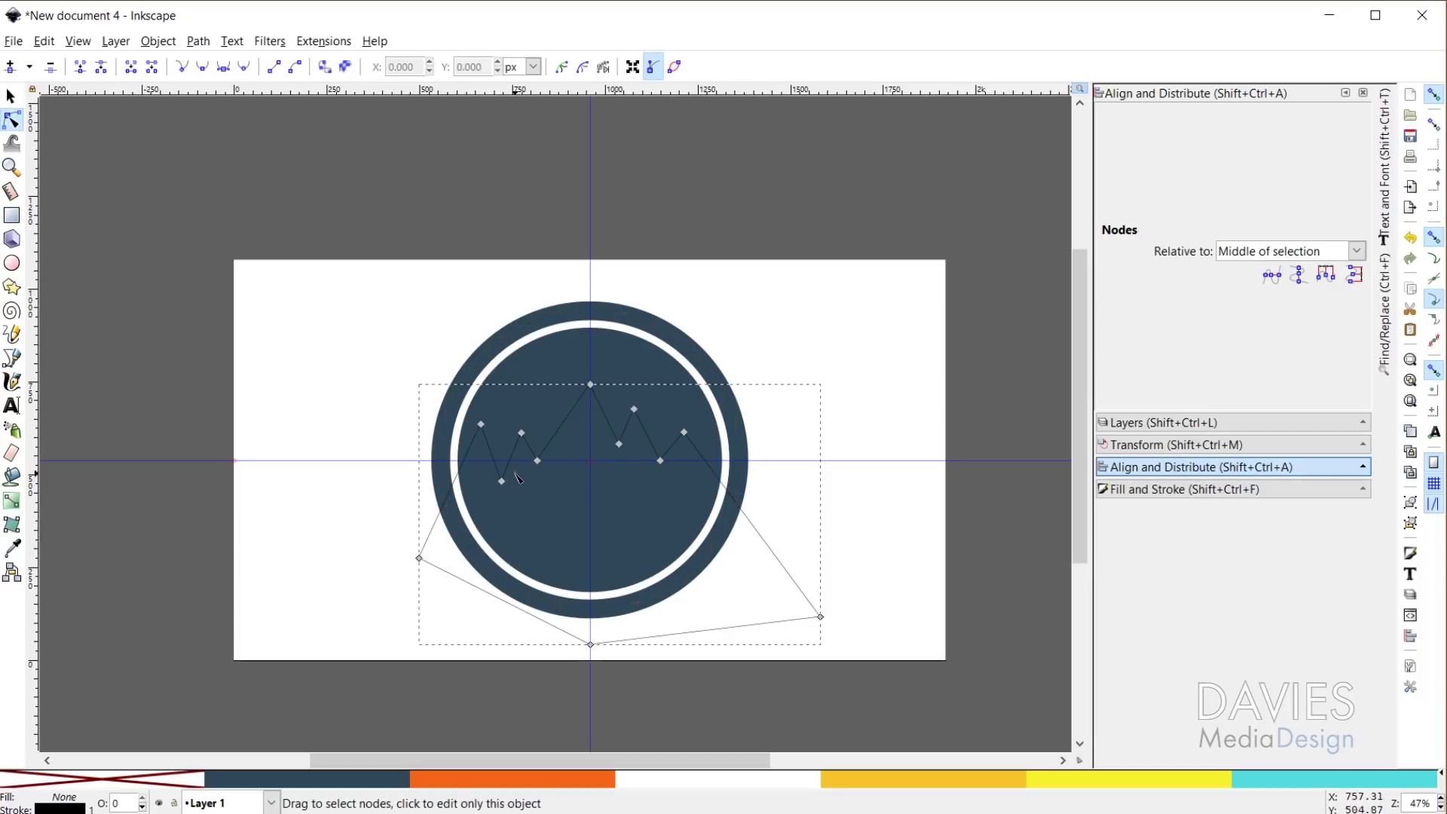
drag(481, 424, 524, 413)
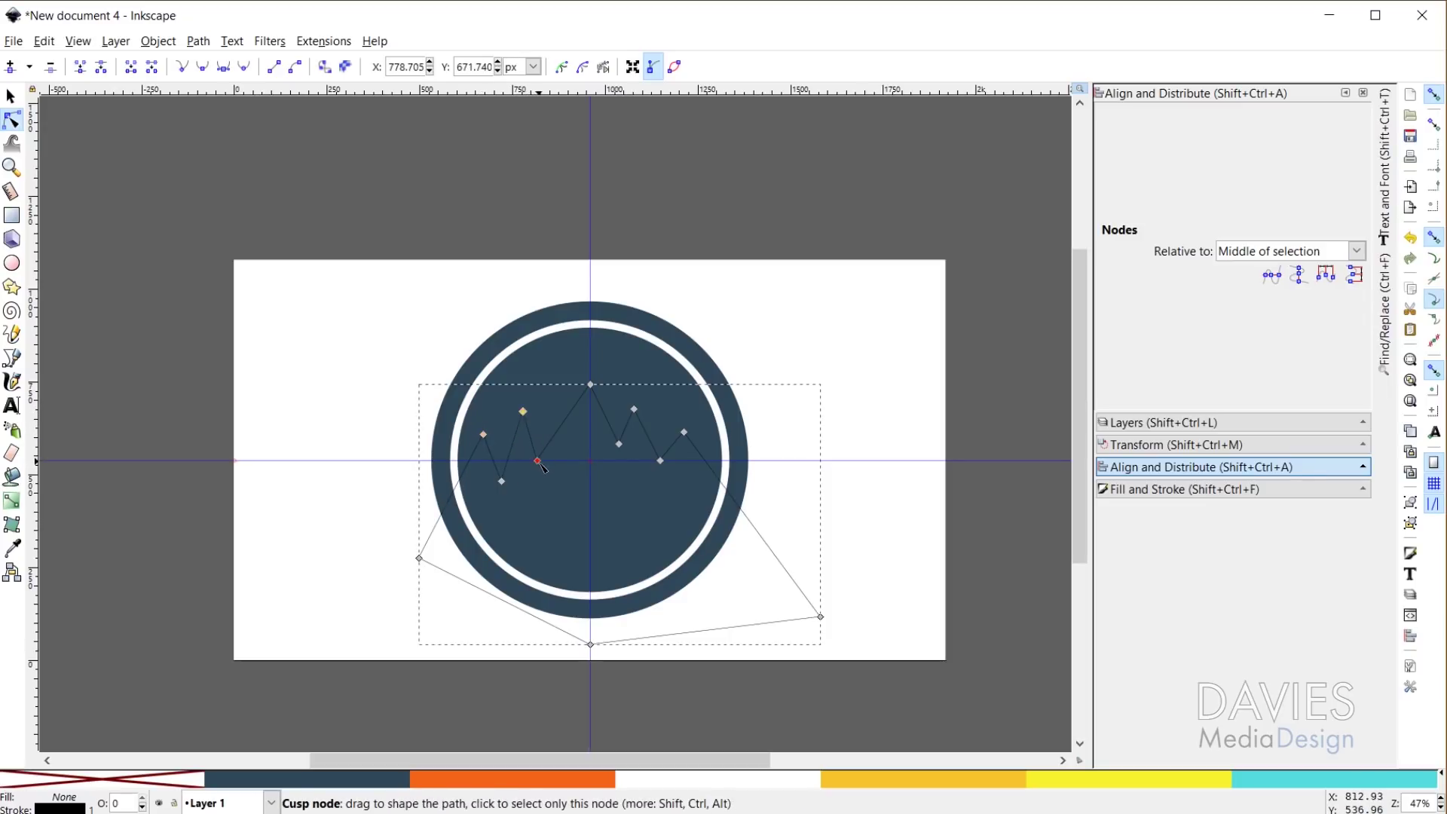
drag(540, 464, 505, 483)
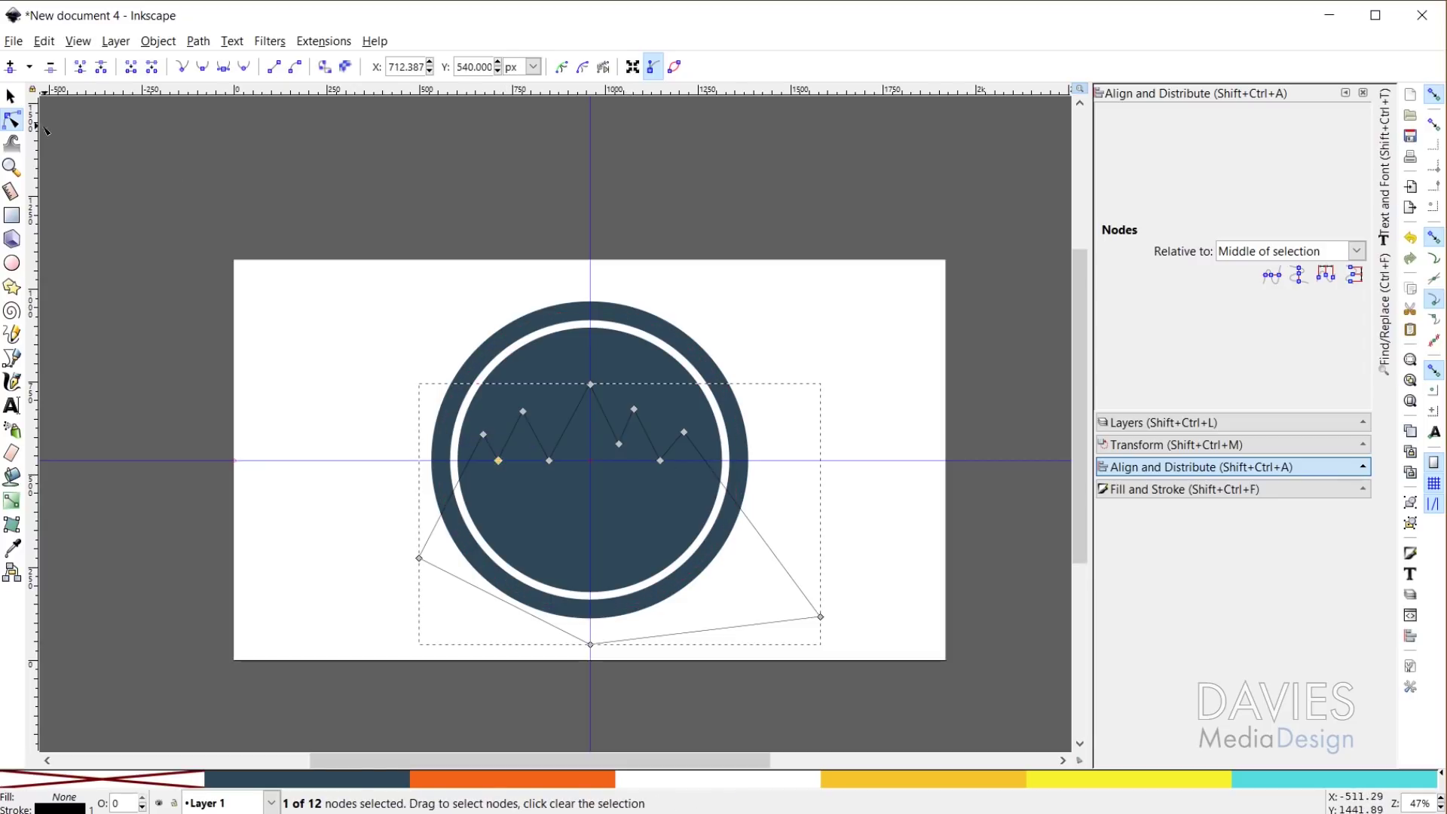
Give the mountain shape an orange fill and a turquoise stroke from the palette
click(10, 97)
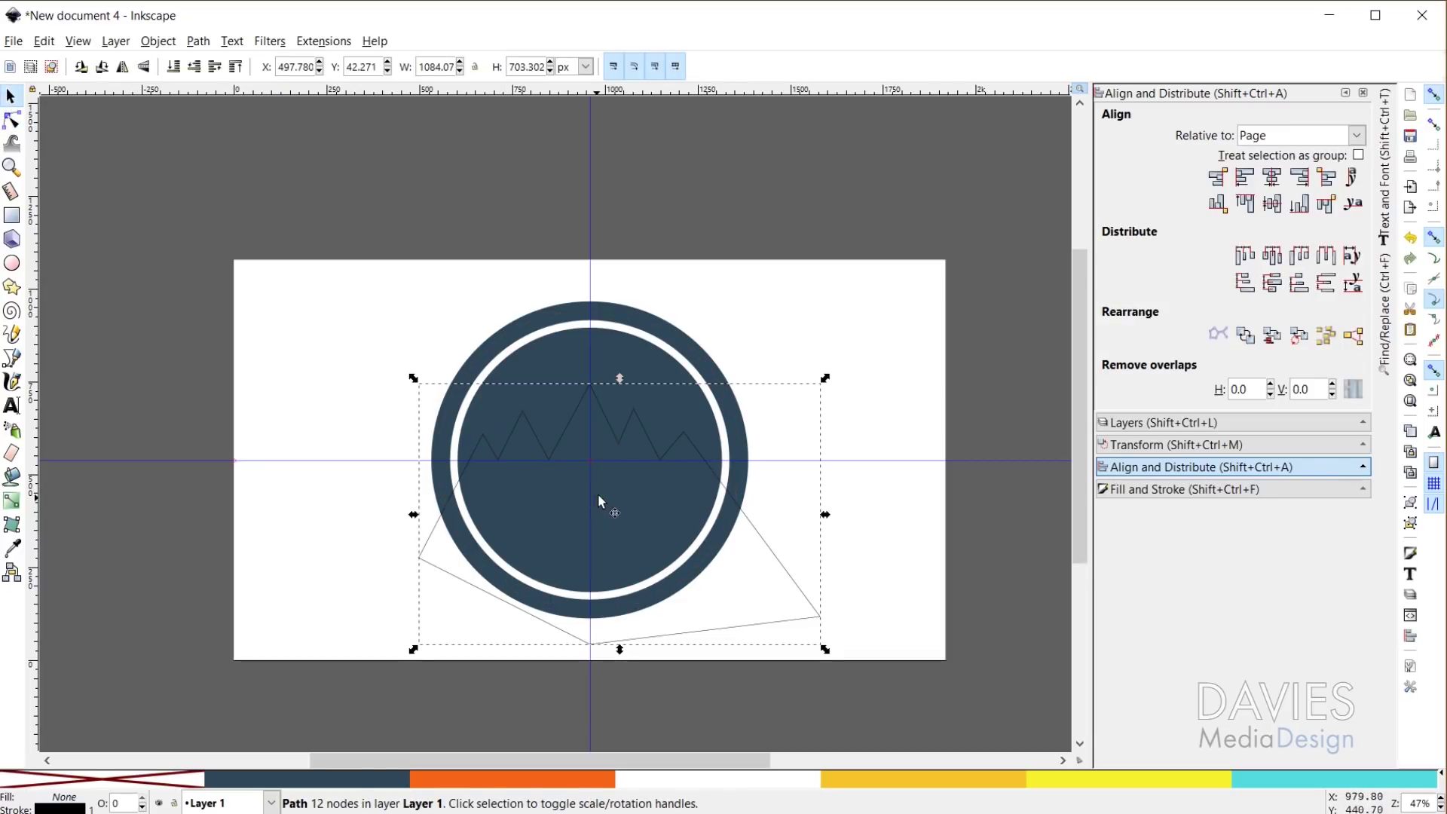
click(530, 780)
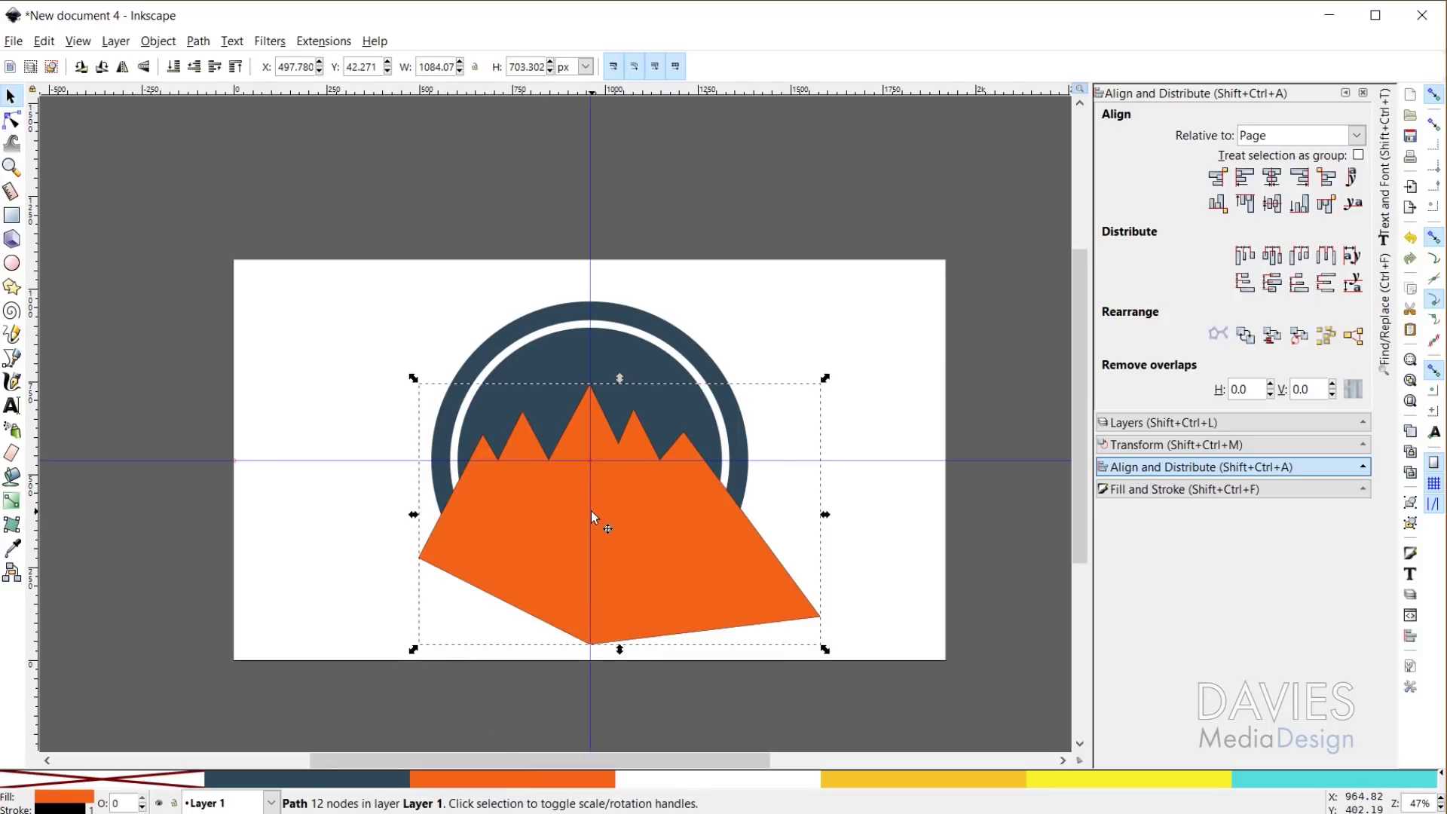
shift+click(1306, 781)
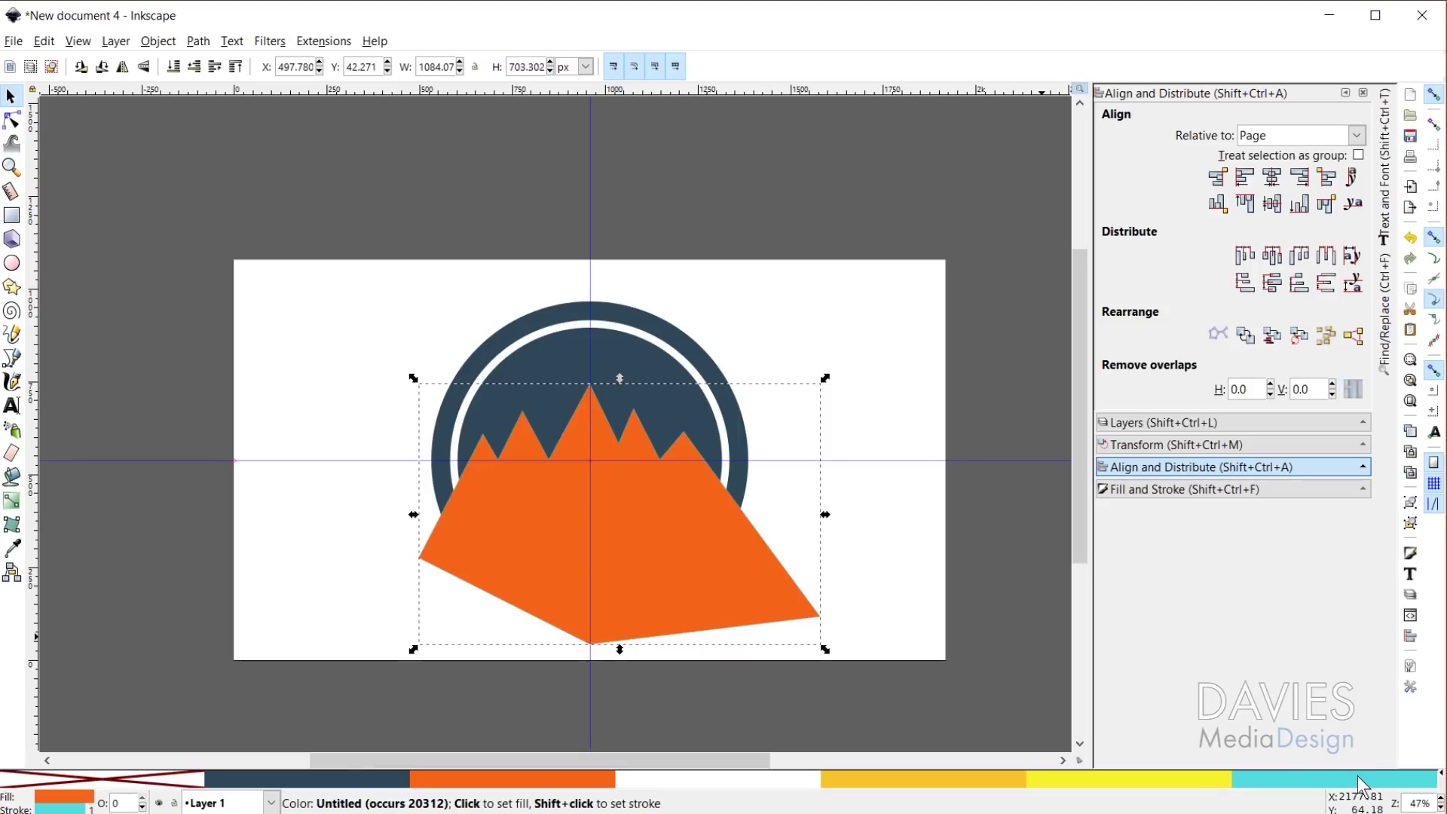
Set the mountain shape's stroke width to 20 px
click(1182, 490)
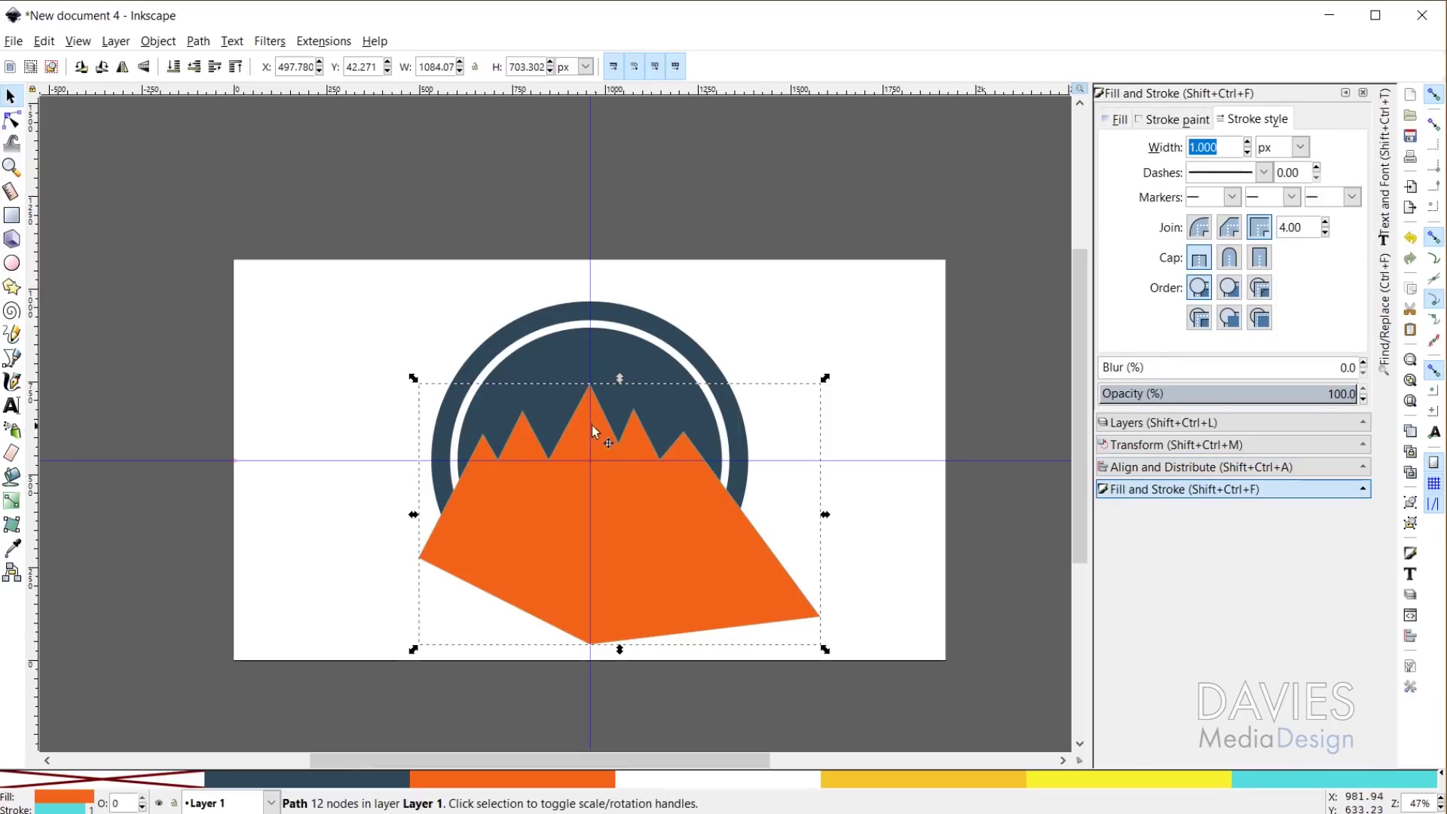
click(1248, 142)
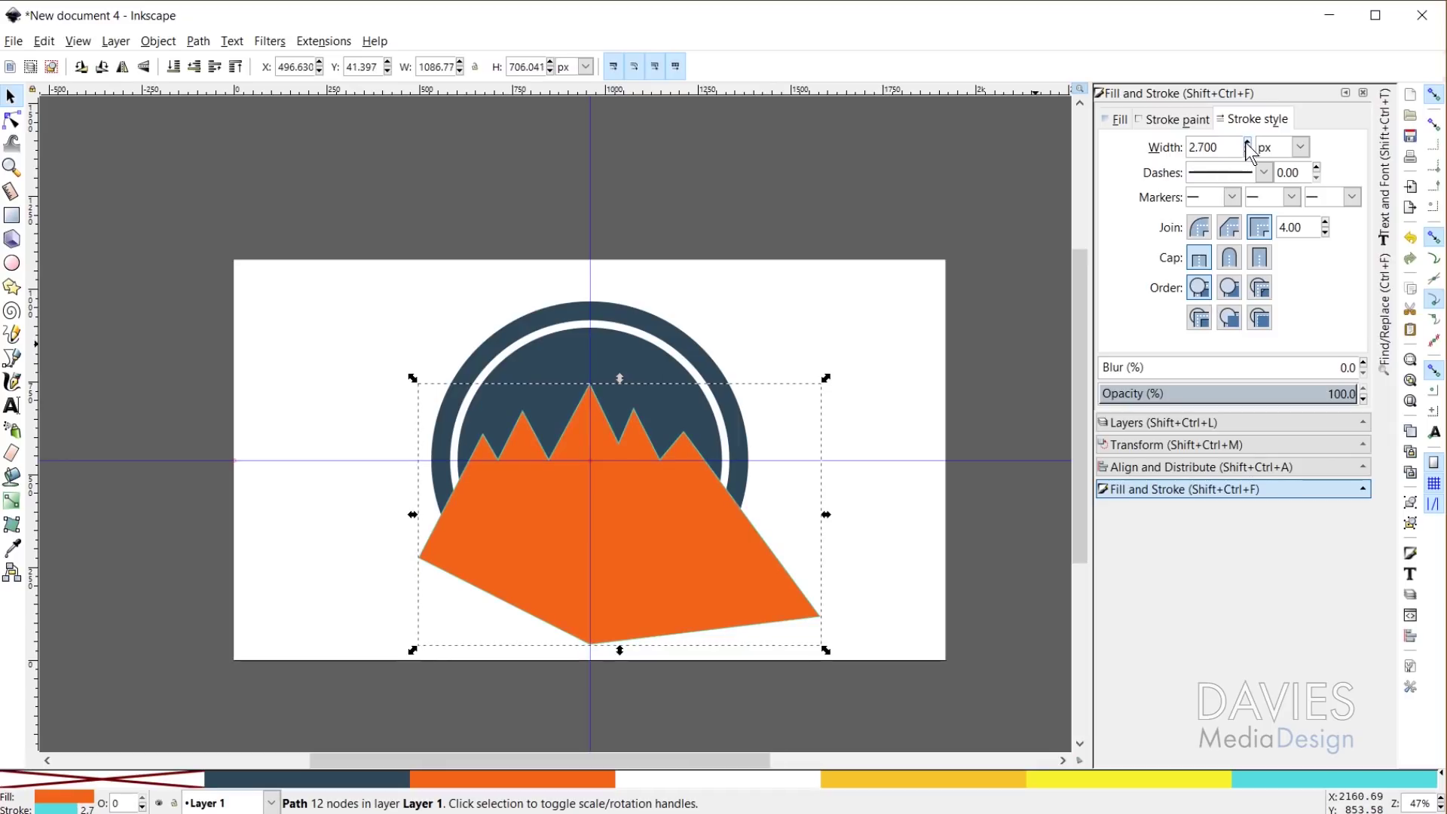
drag(1222, 147, 1165, 147)
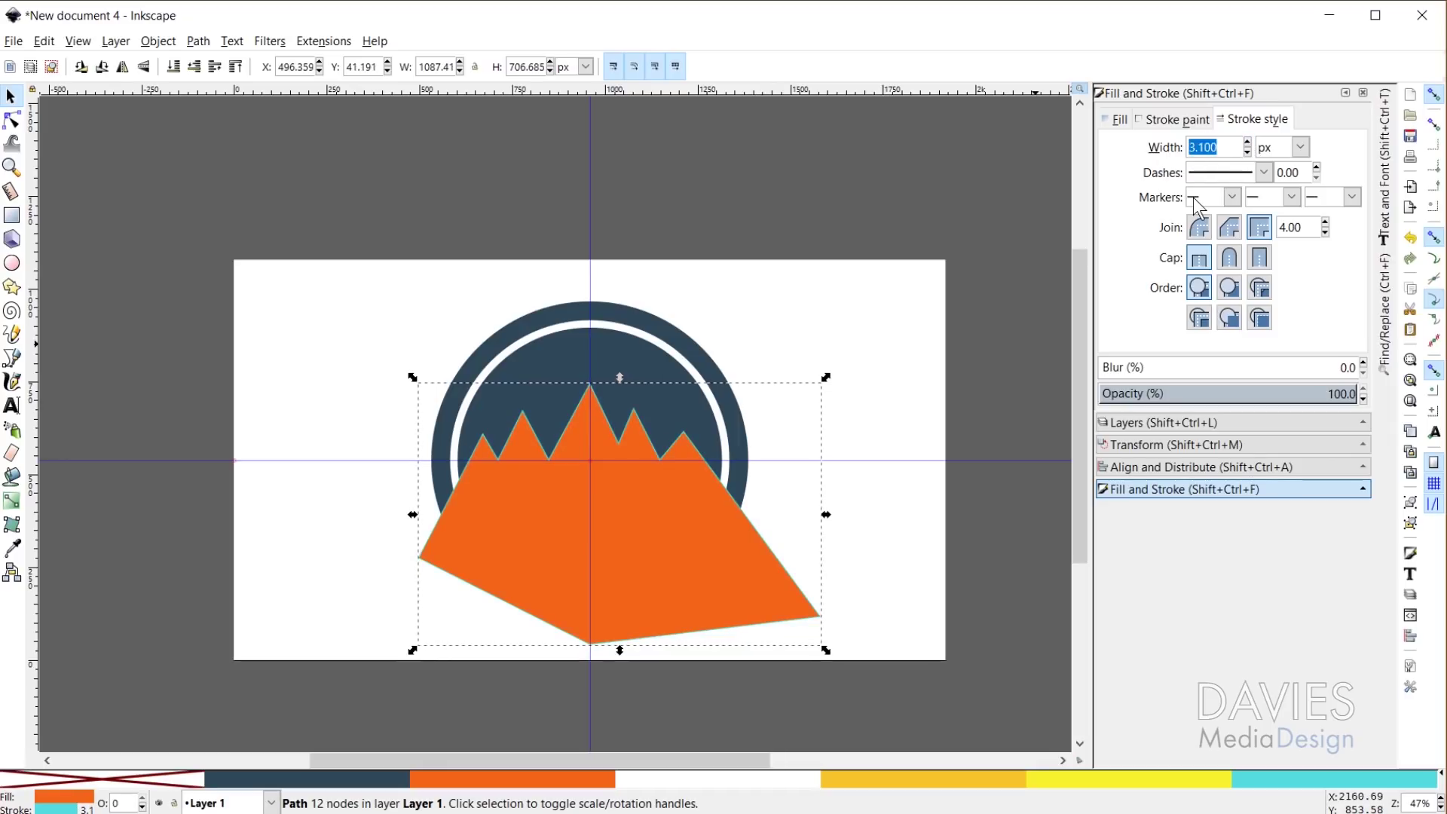
text(20)
key(Return)
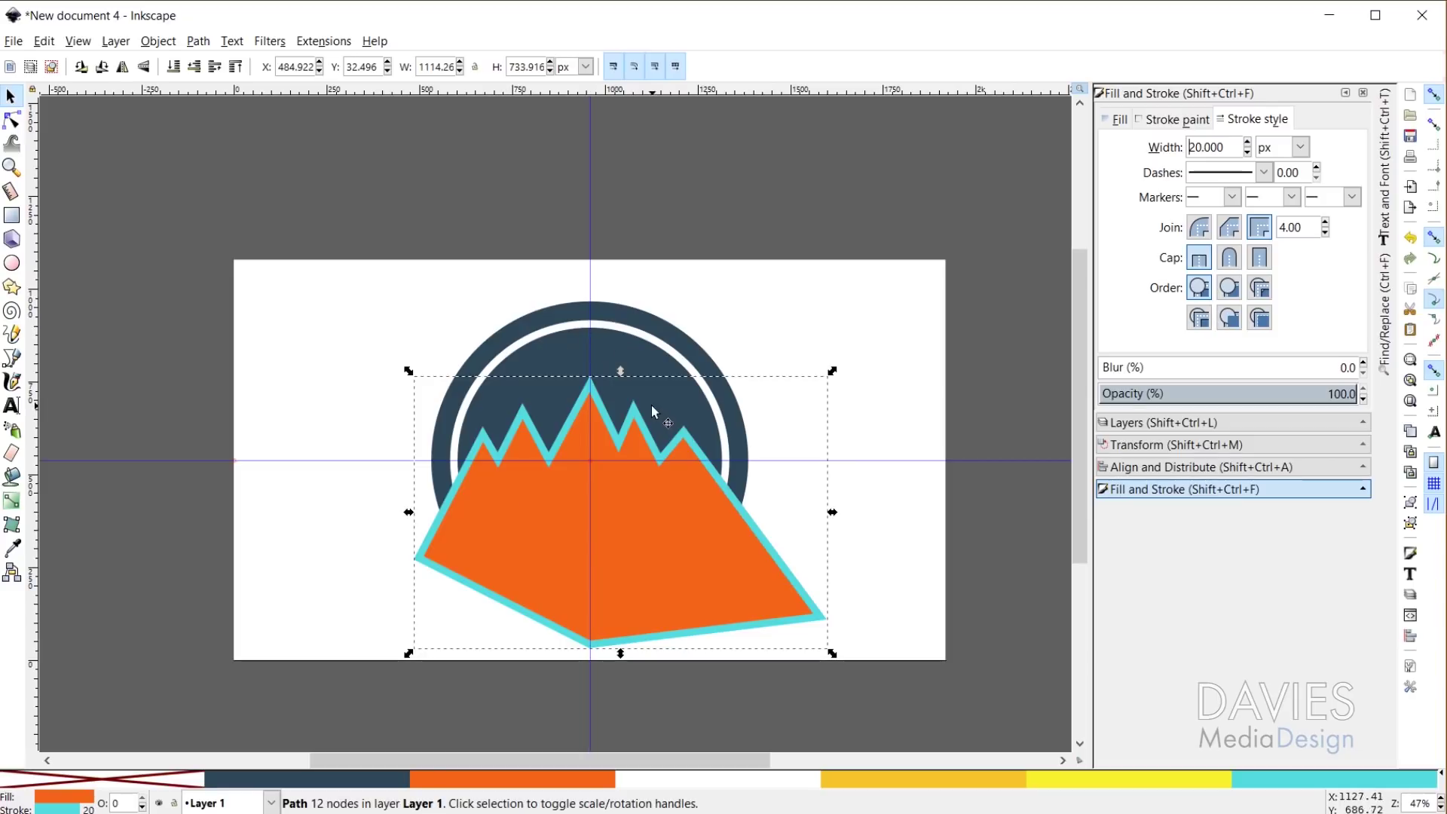
Copy the white ring and paste the copy in place on top of the mountain shape
click(660, 350)
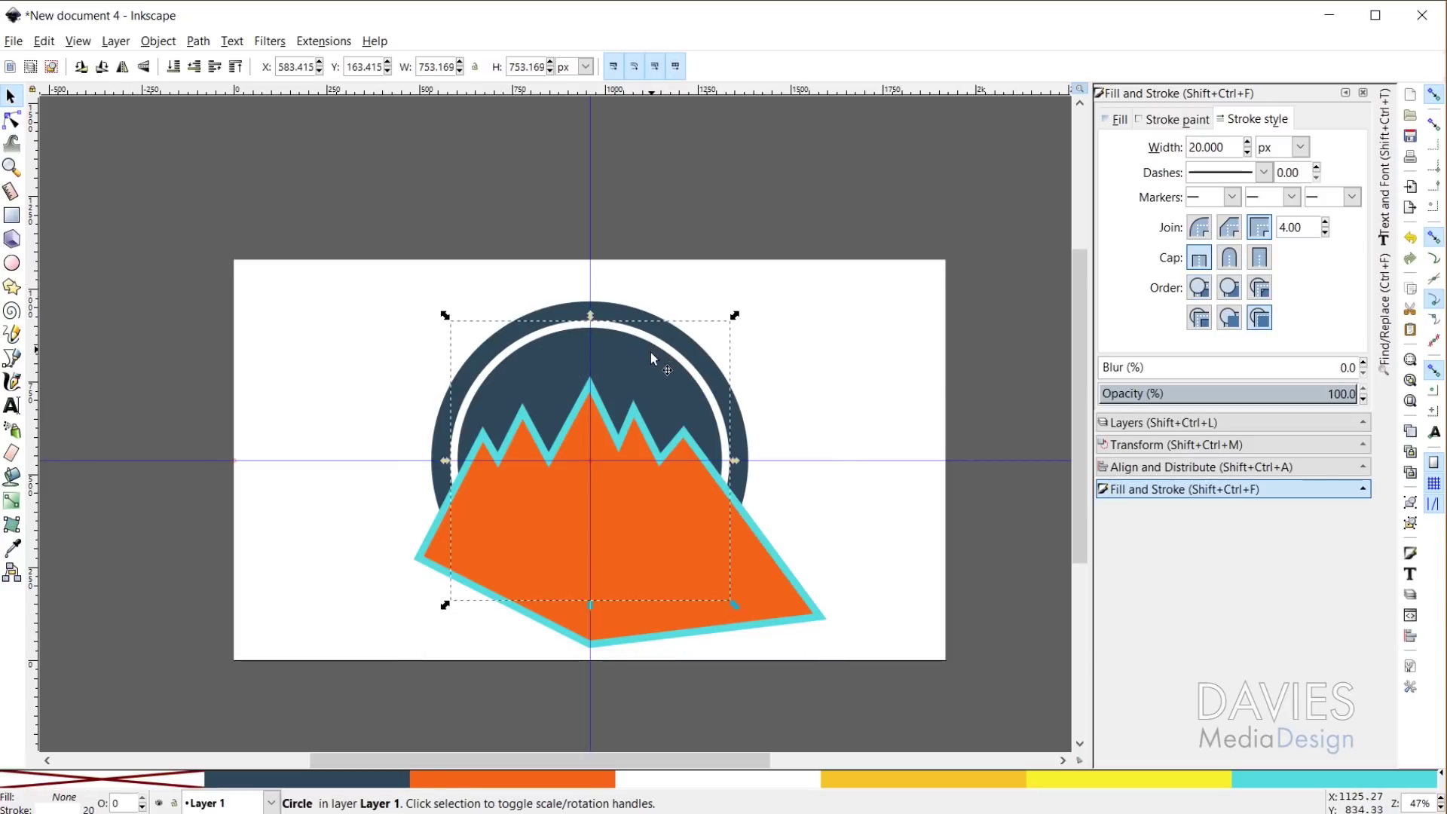
key(ctrl+c)
key(ctrl+alt+v)
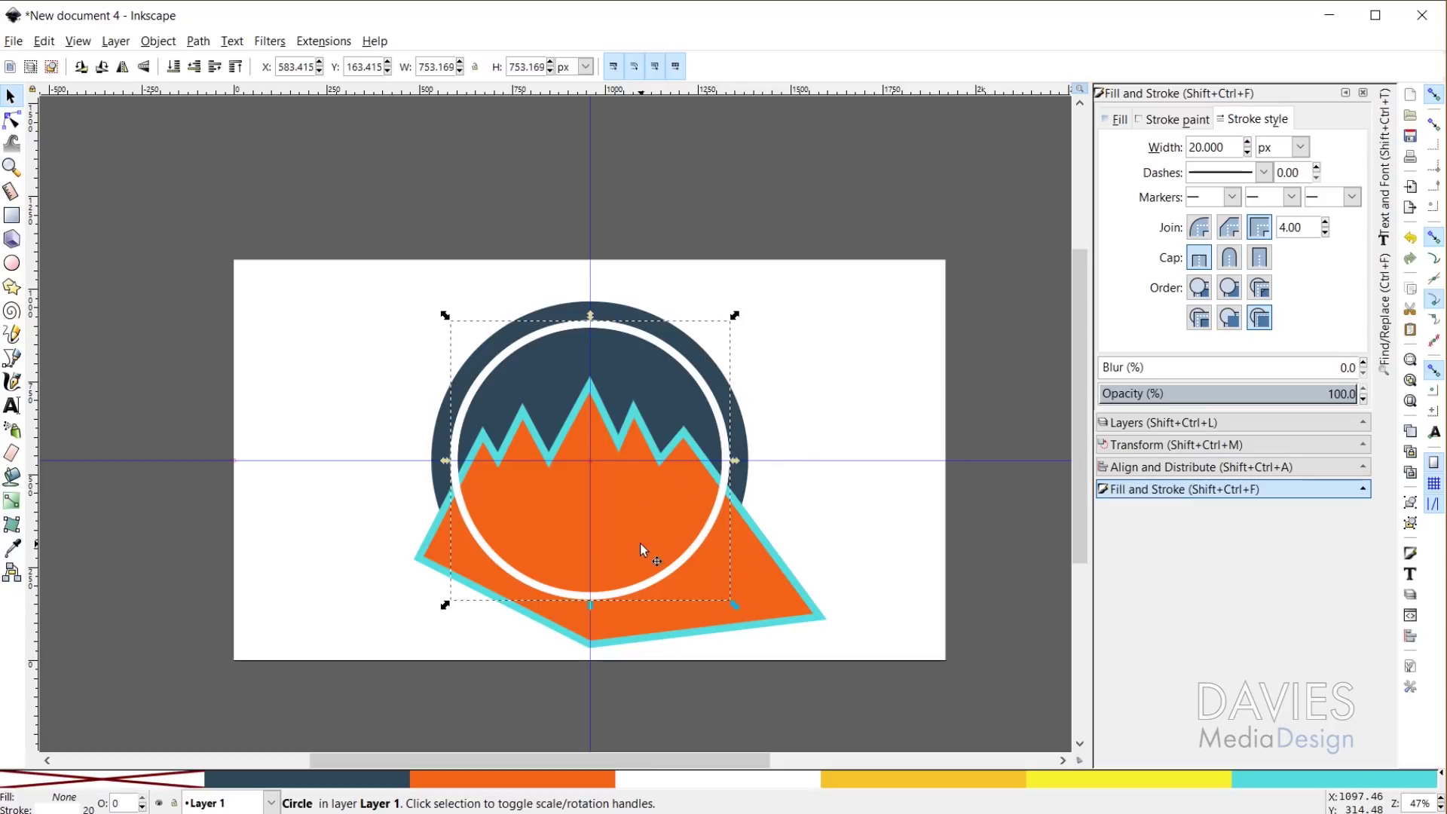
shift+click(660, 514)
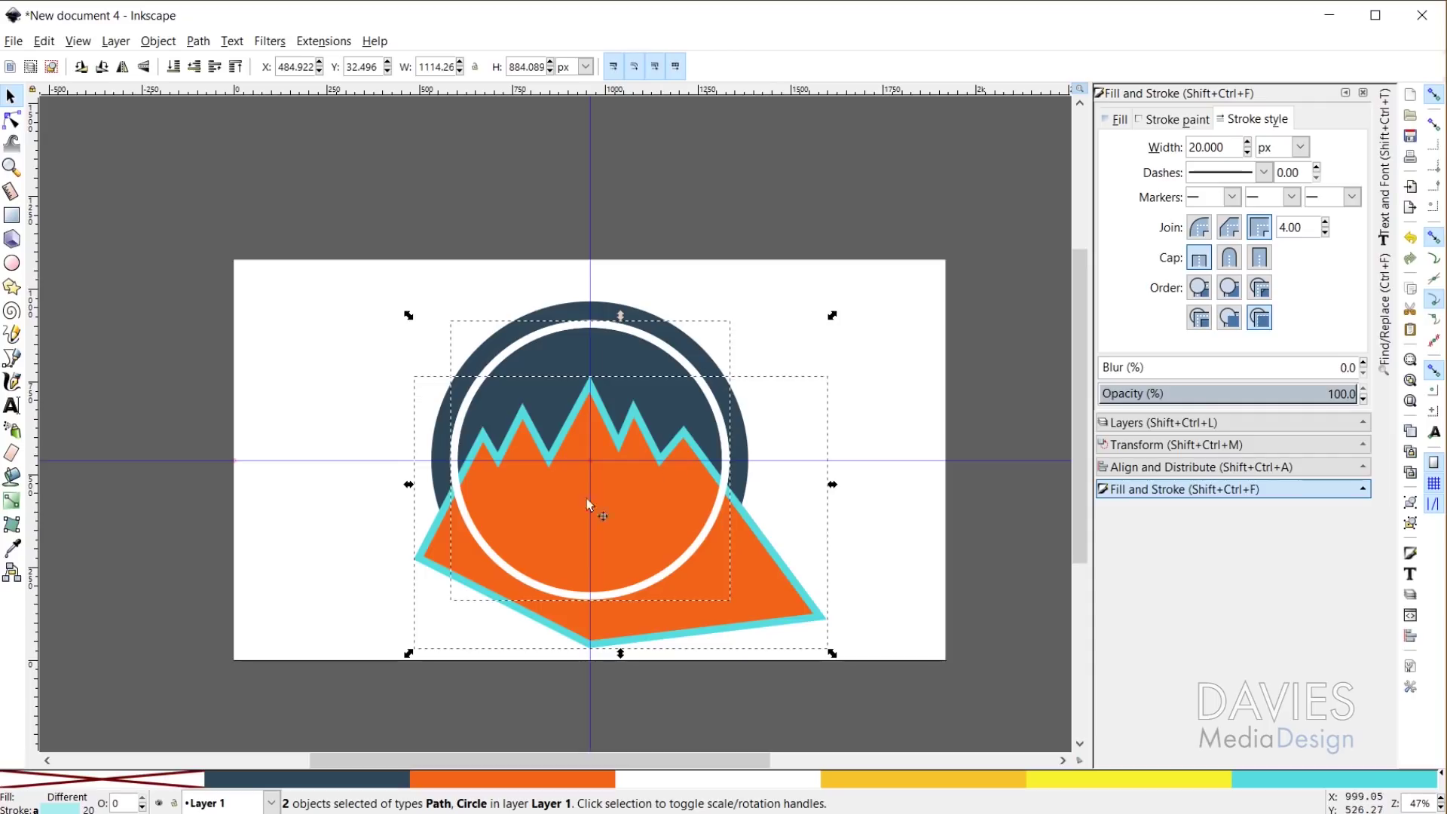
click(895, 385)
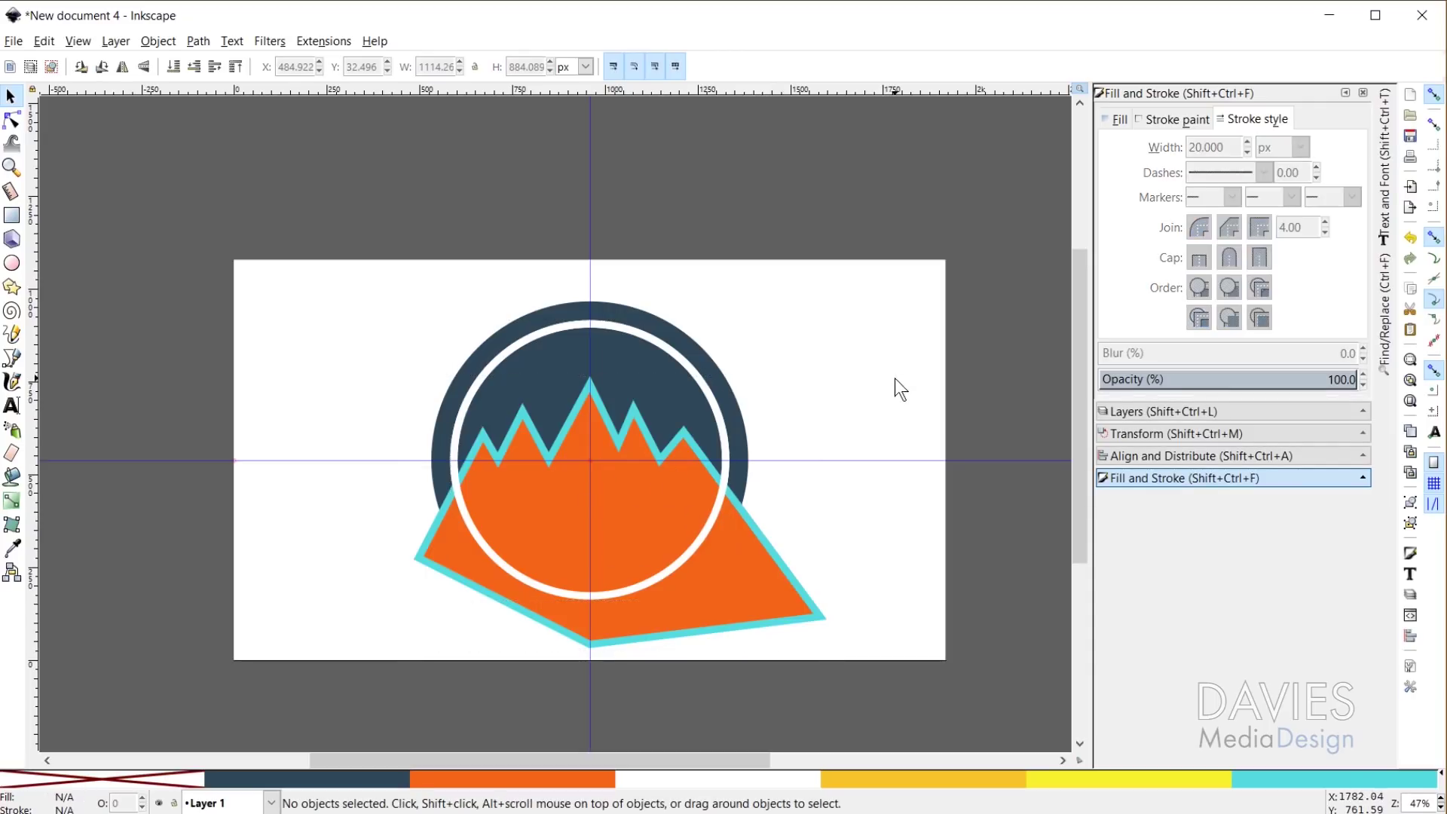
Clip the mountain shape with the copied ring, and lower the clipped mountains behind the original white ring
click(748, 570)
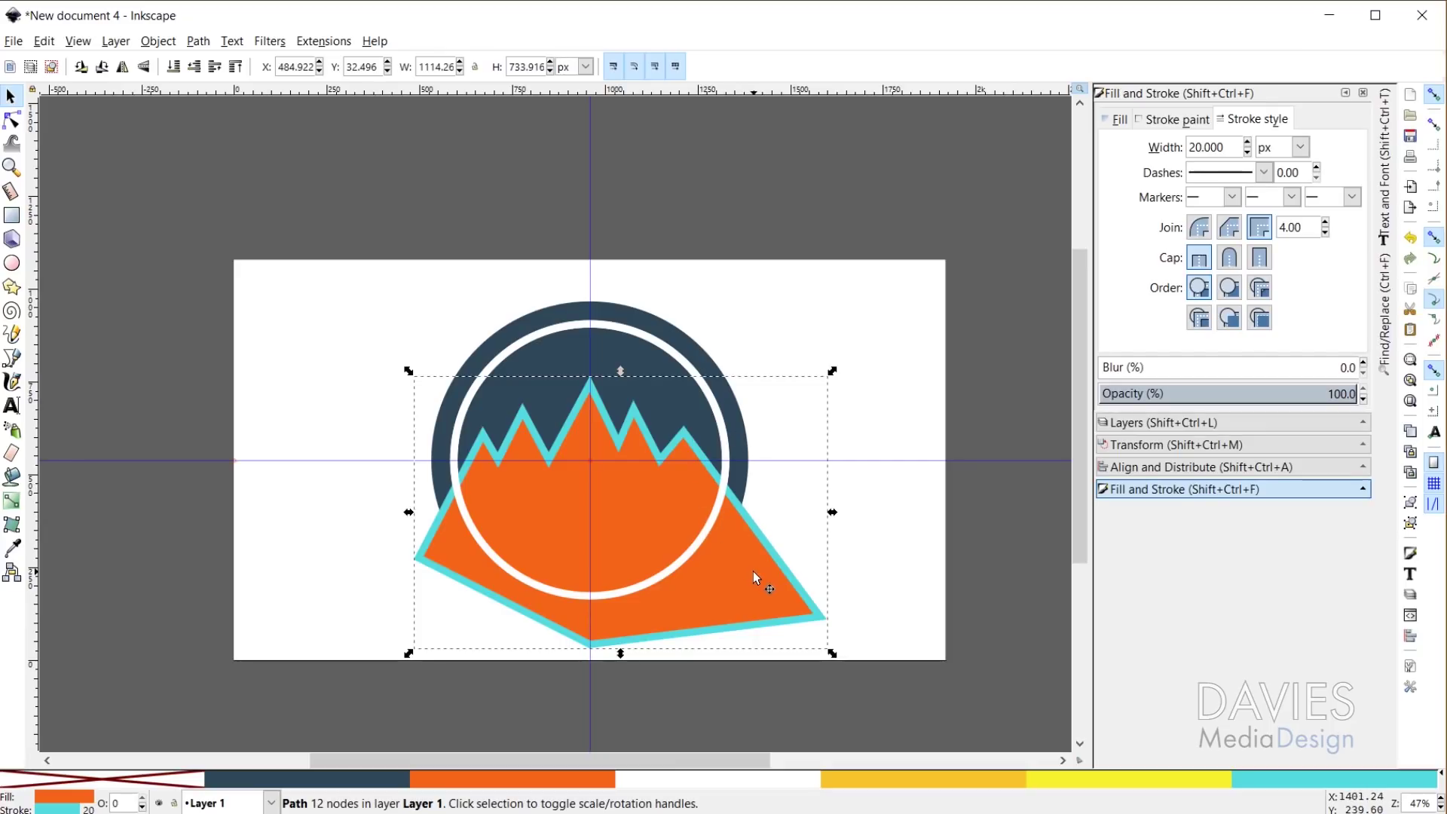
key(Page_Up)
key(Page_Down)
shift+click(664, 352)
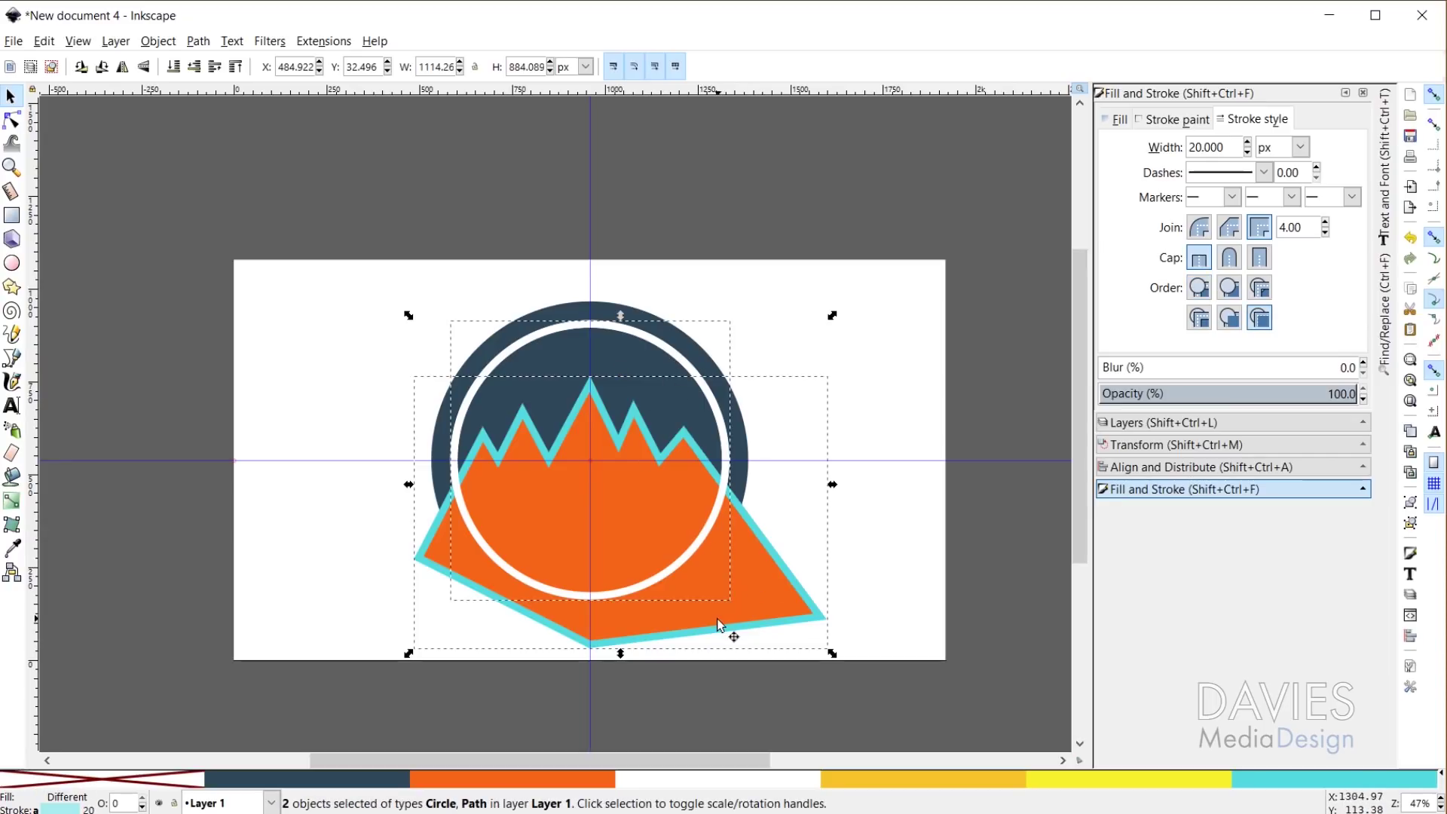
click(161, 42)
mouse_move(205, 240)
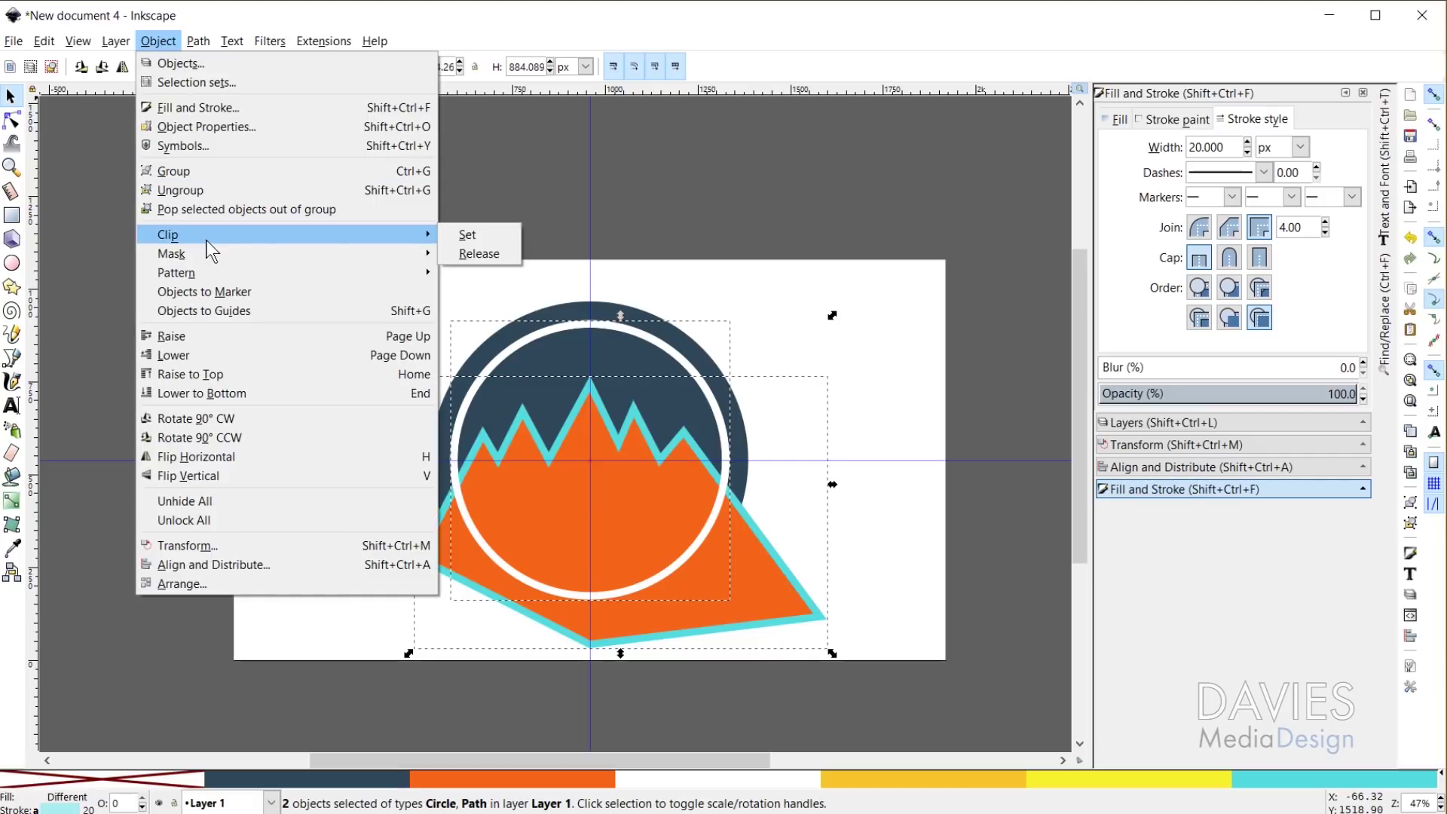
click(485, 234)
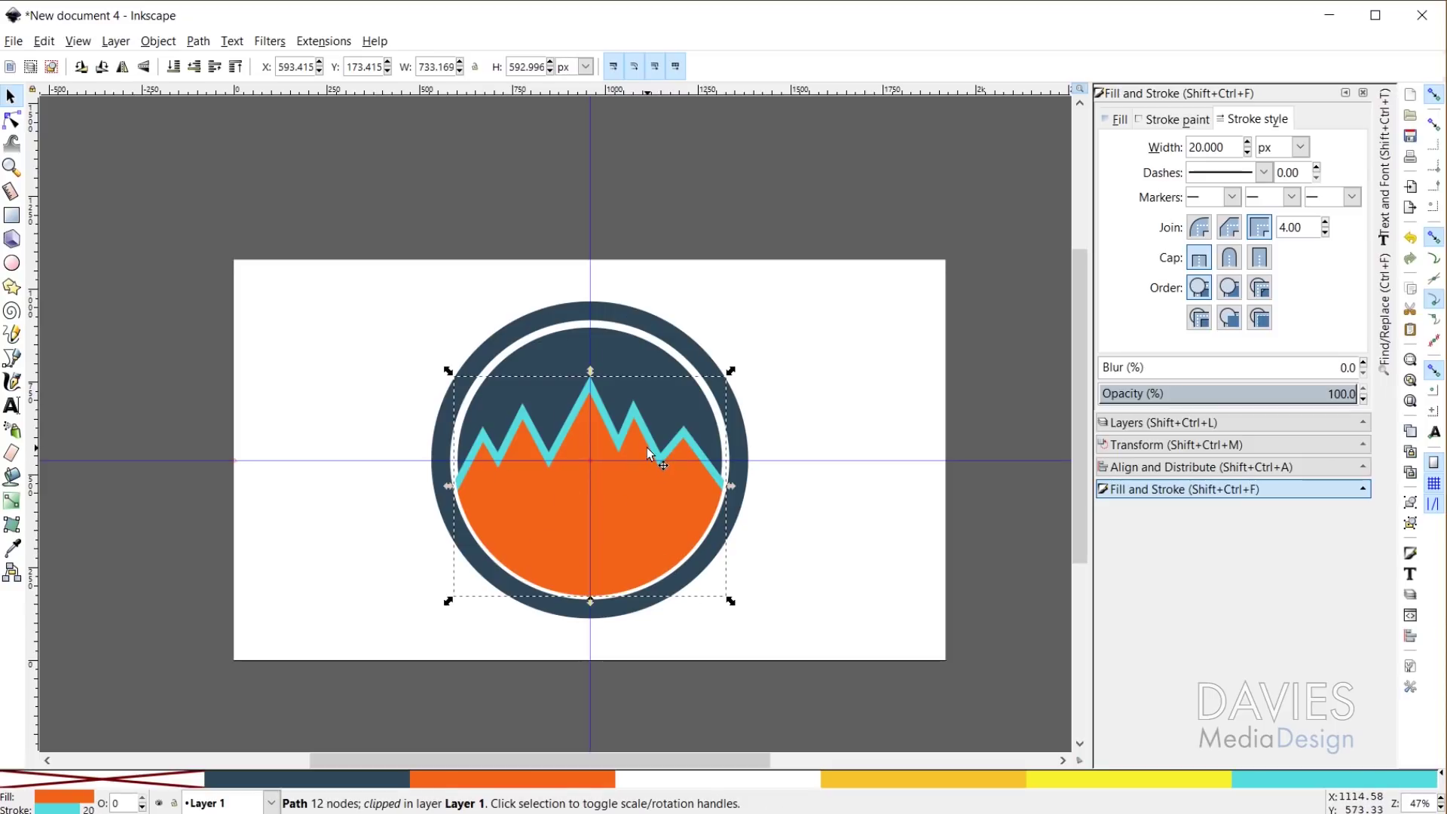
key(Page_Down)
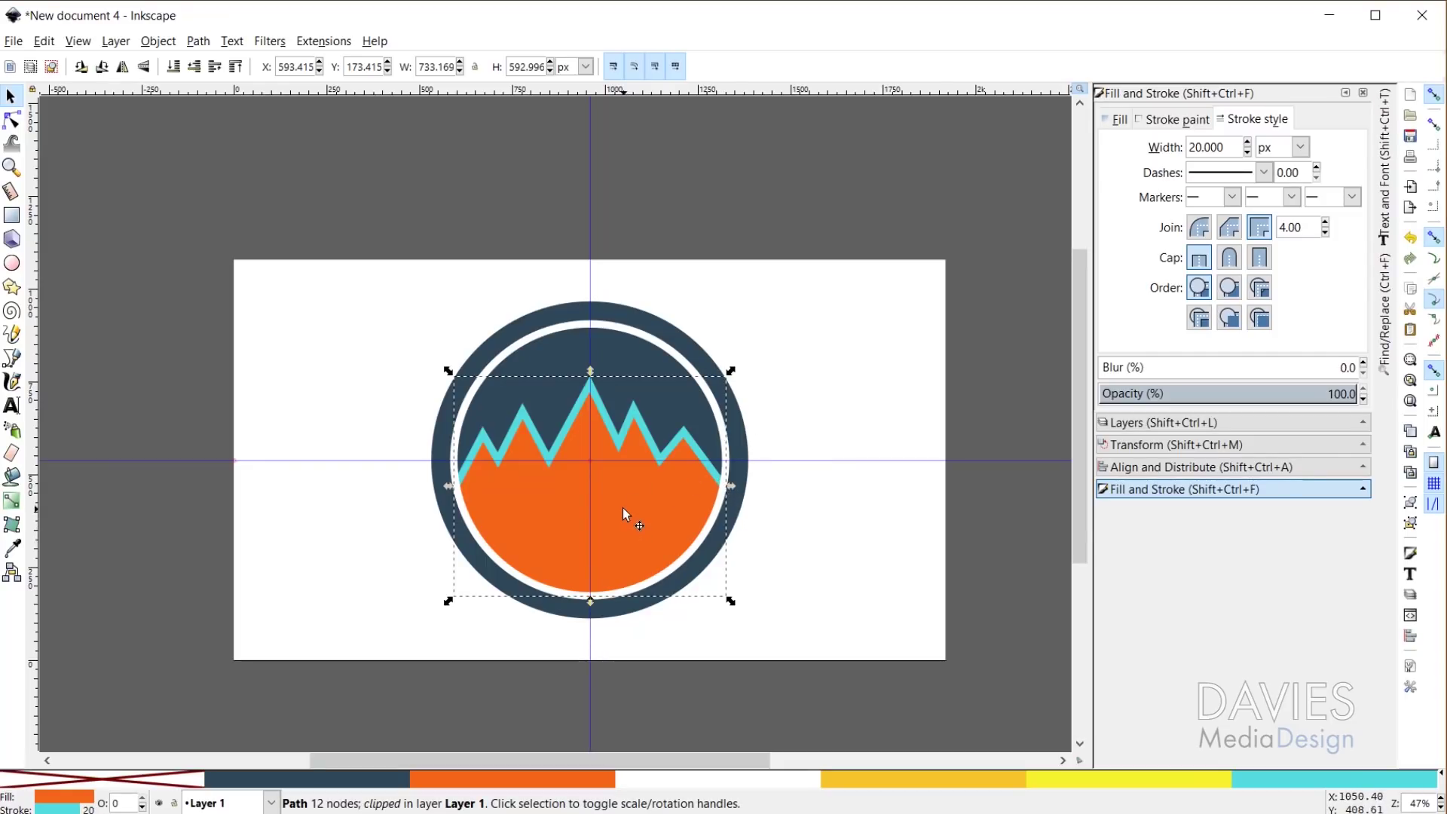
Add the text "MOUNTAIN" over the orange area below the mountain peaks
click(12, 405)
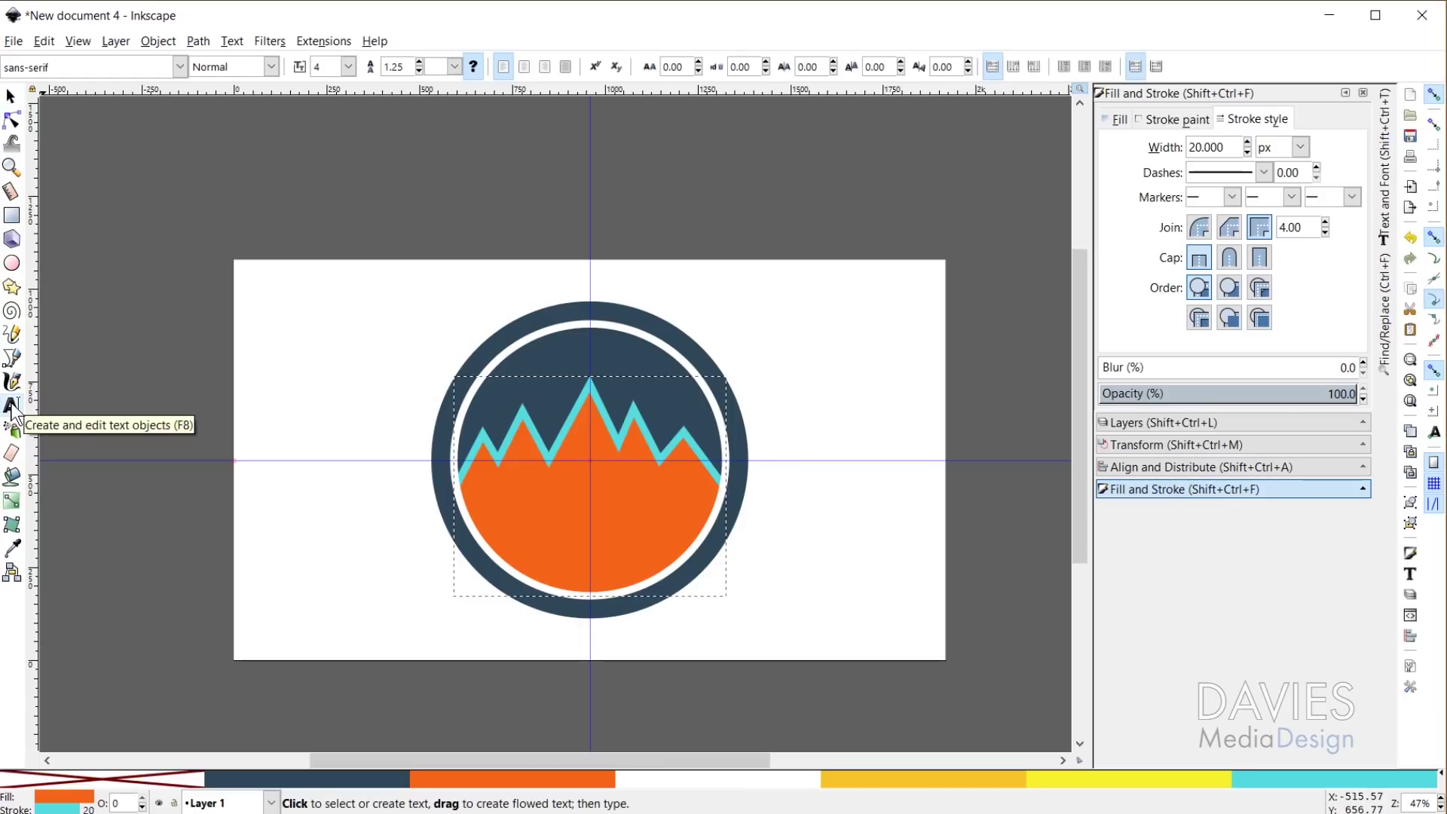
click(480, 511)
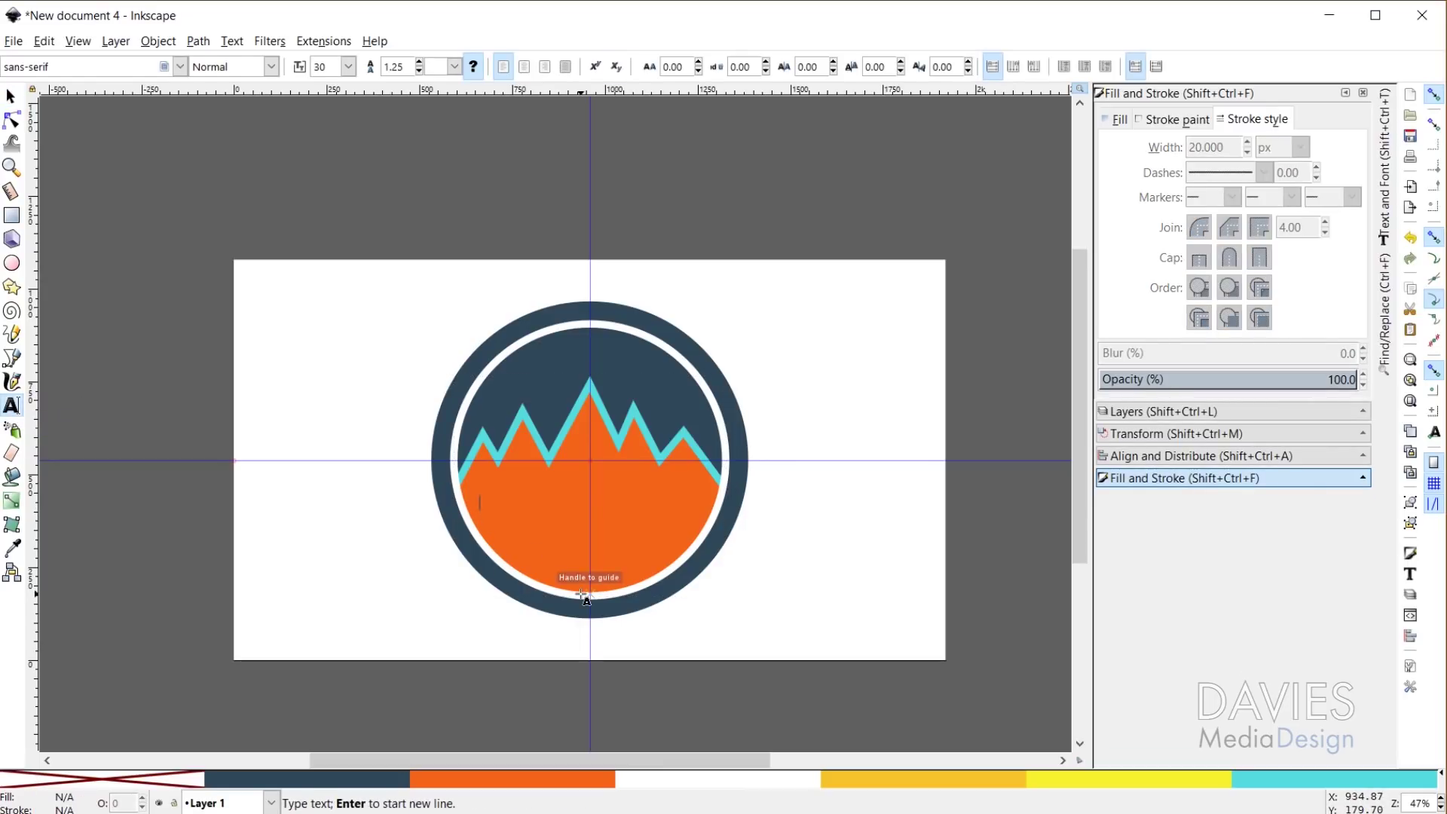
text(MOUNTAIN)
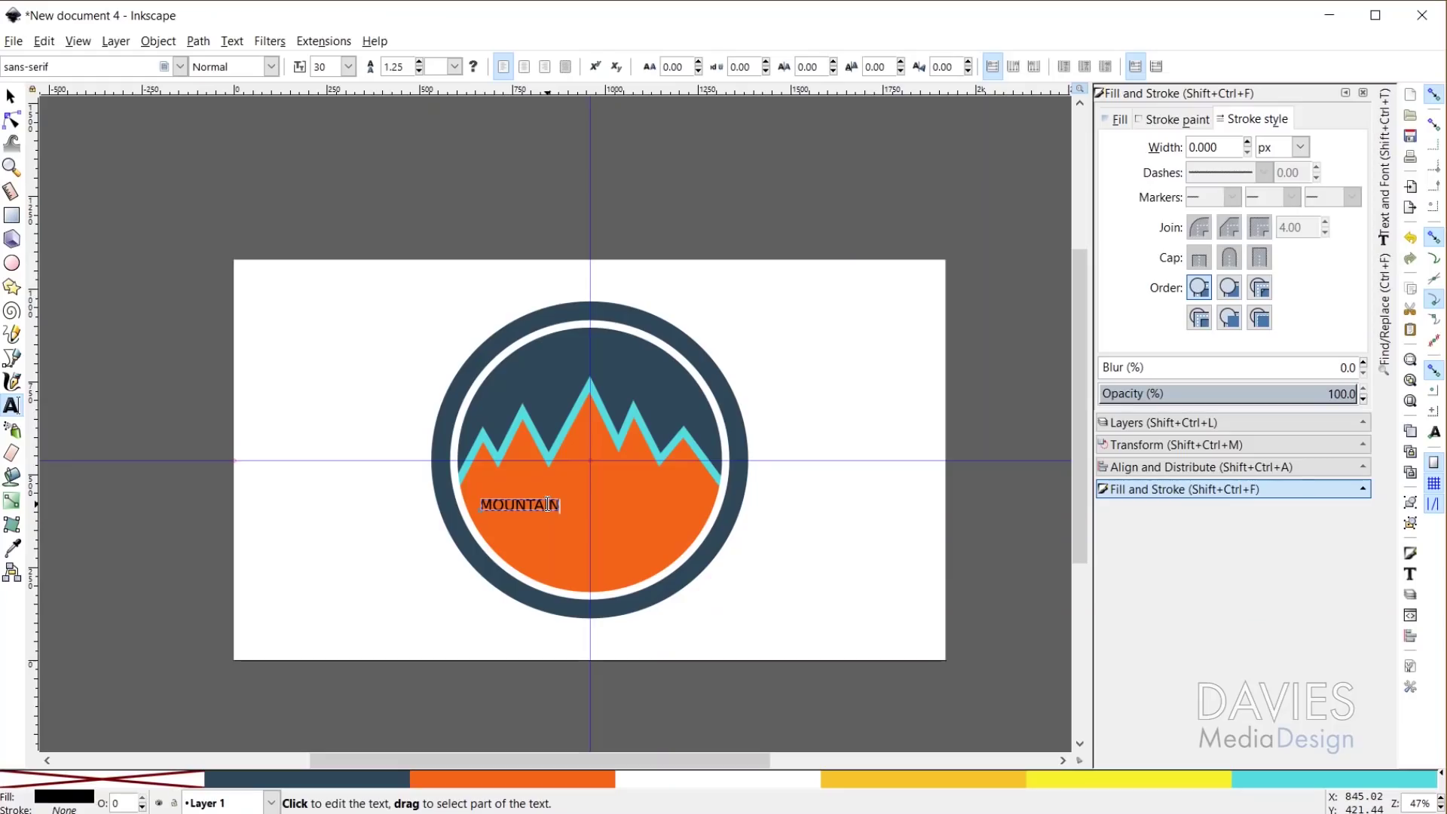
Set the MOUNTAIN text's font to Animosa and its font size to 150
click(548, 504)
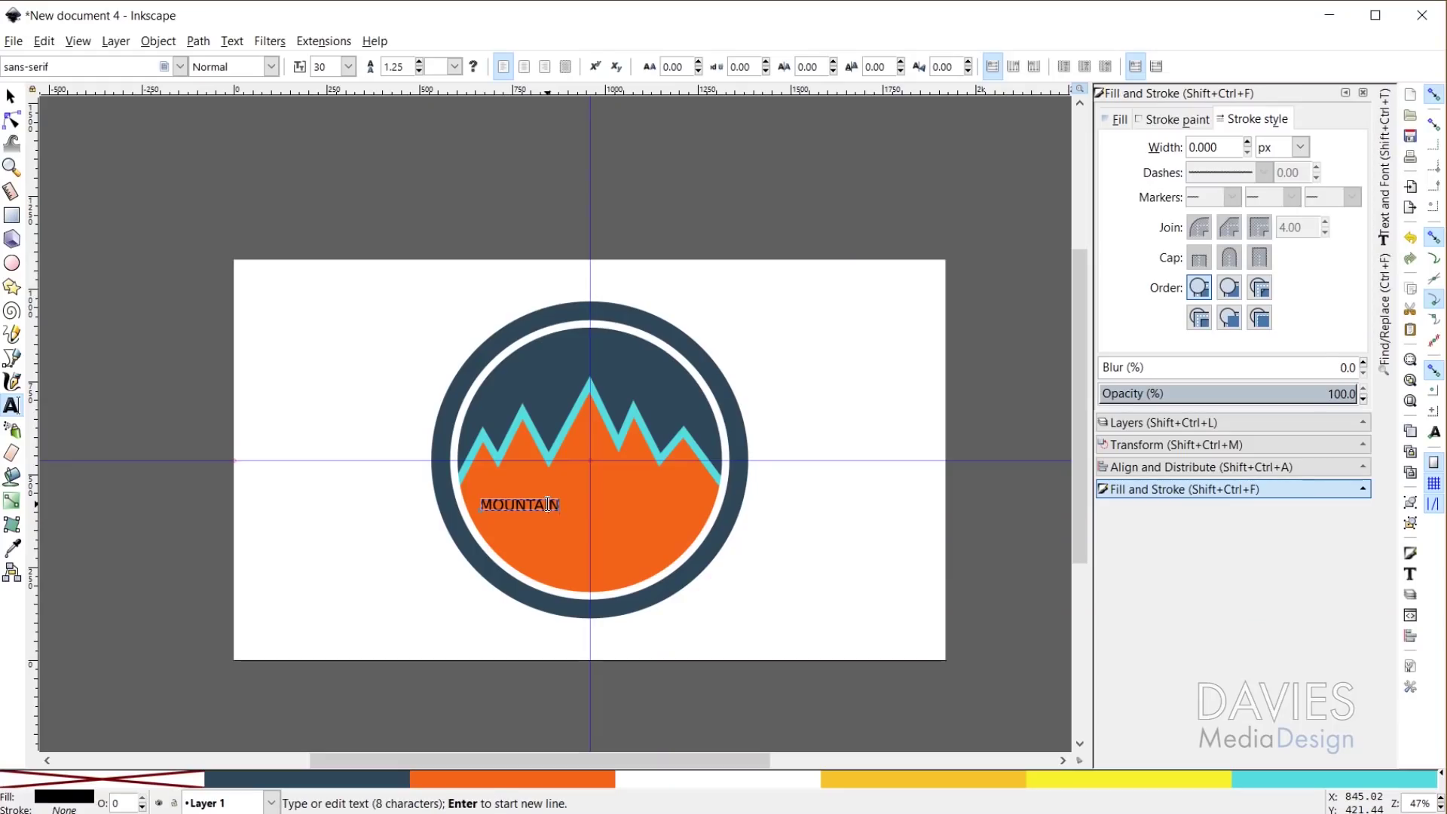
key(ctrl+a)
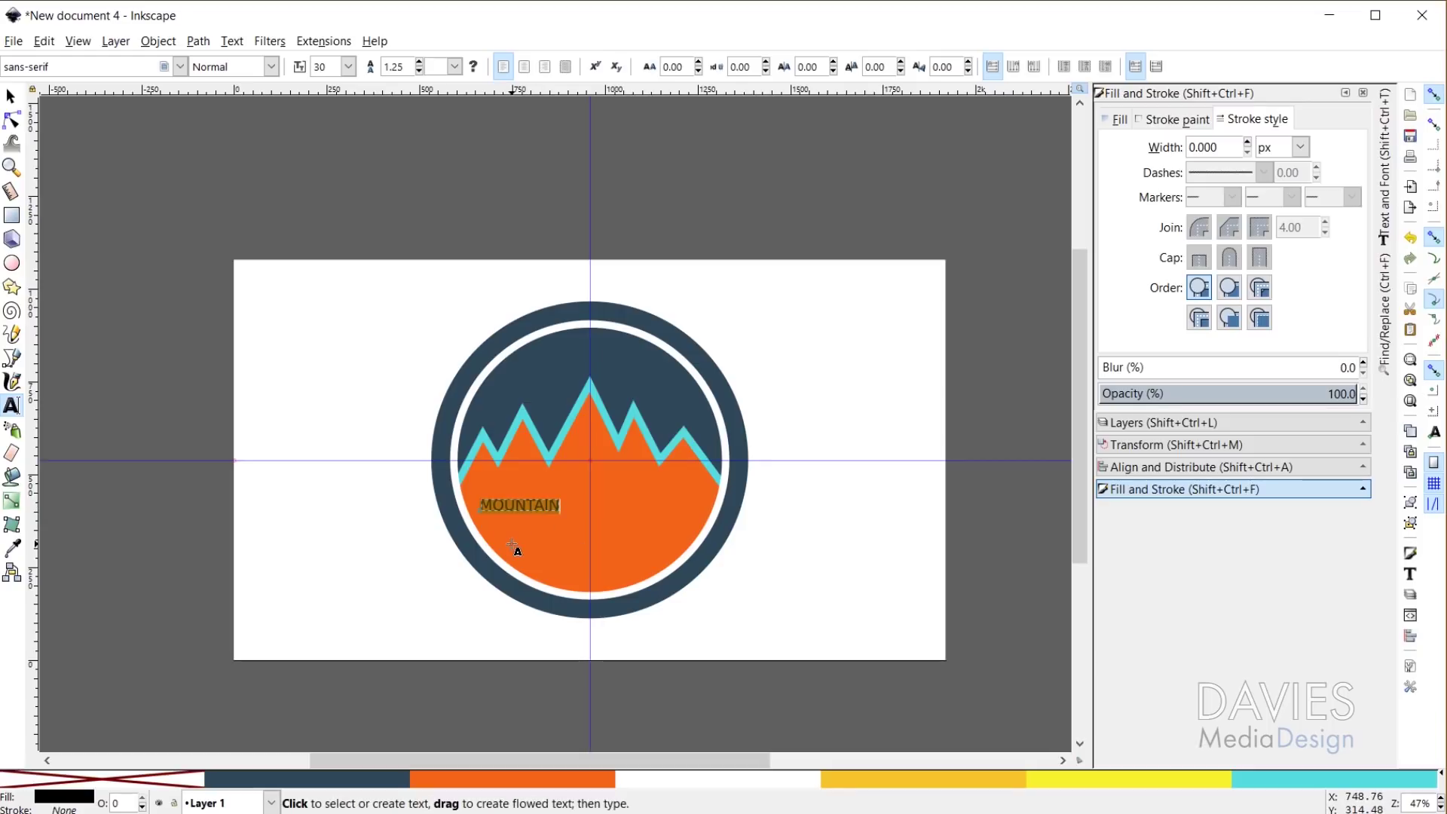
click(180, 68)
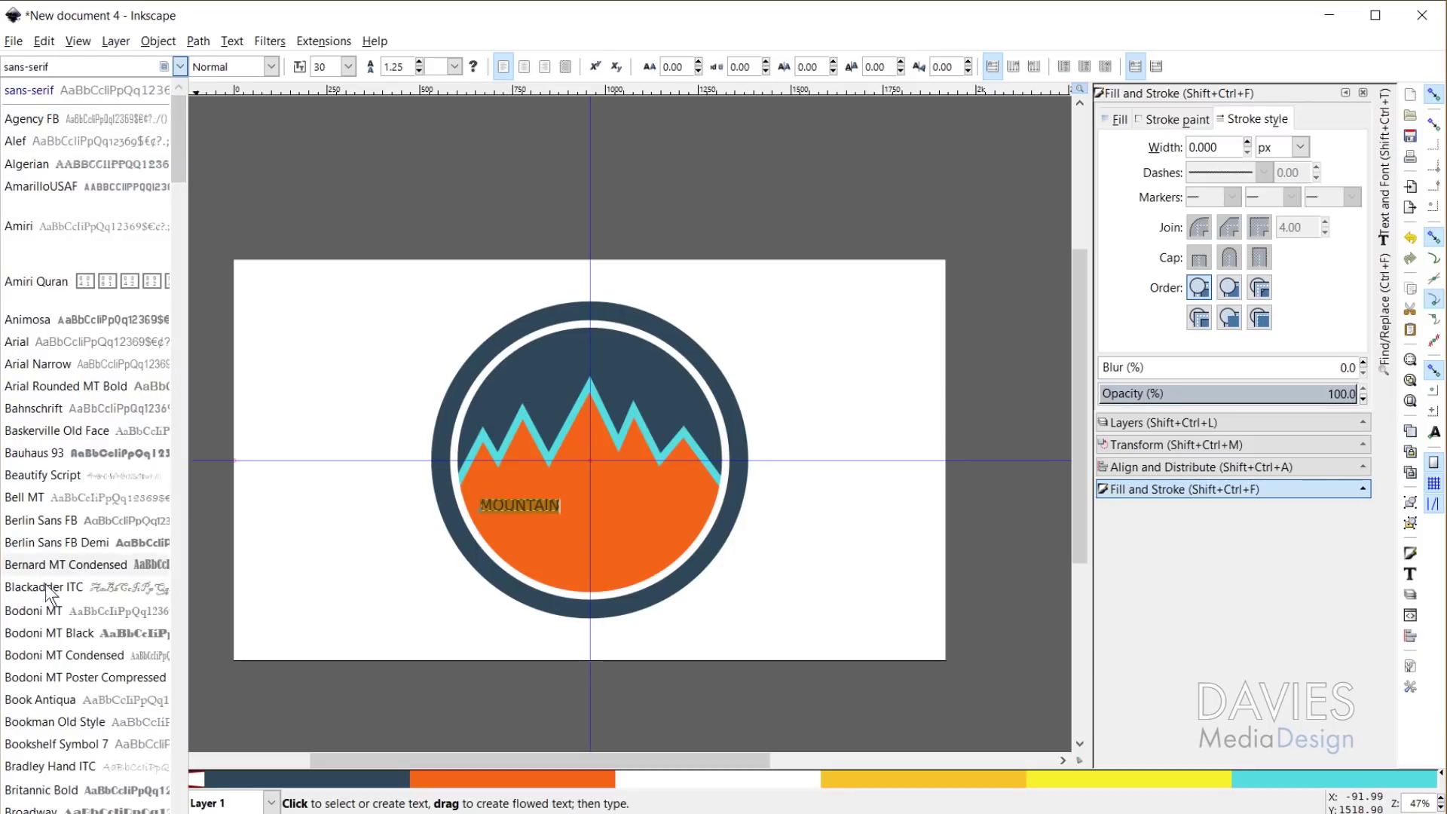
click(40, 320)
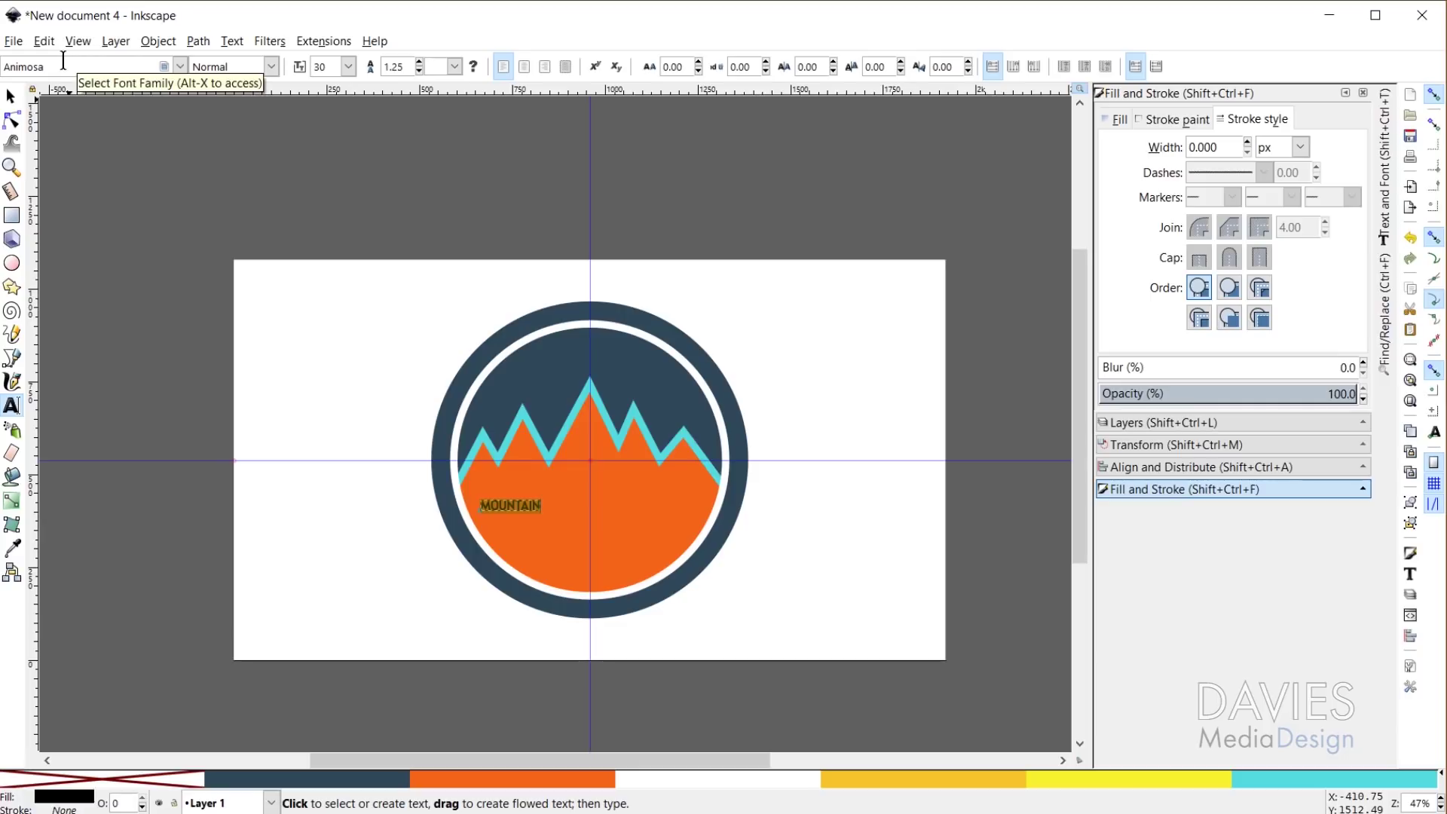
double_click(332, 66)
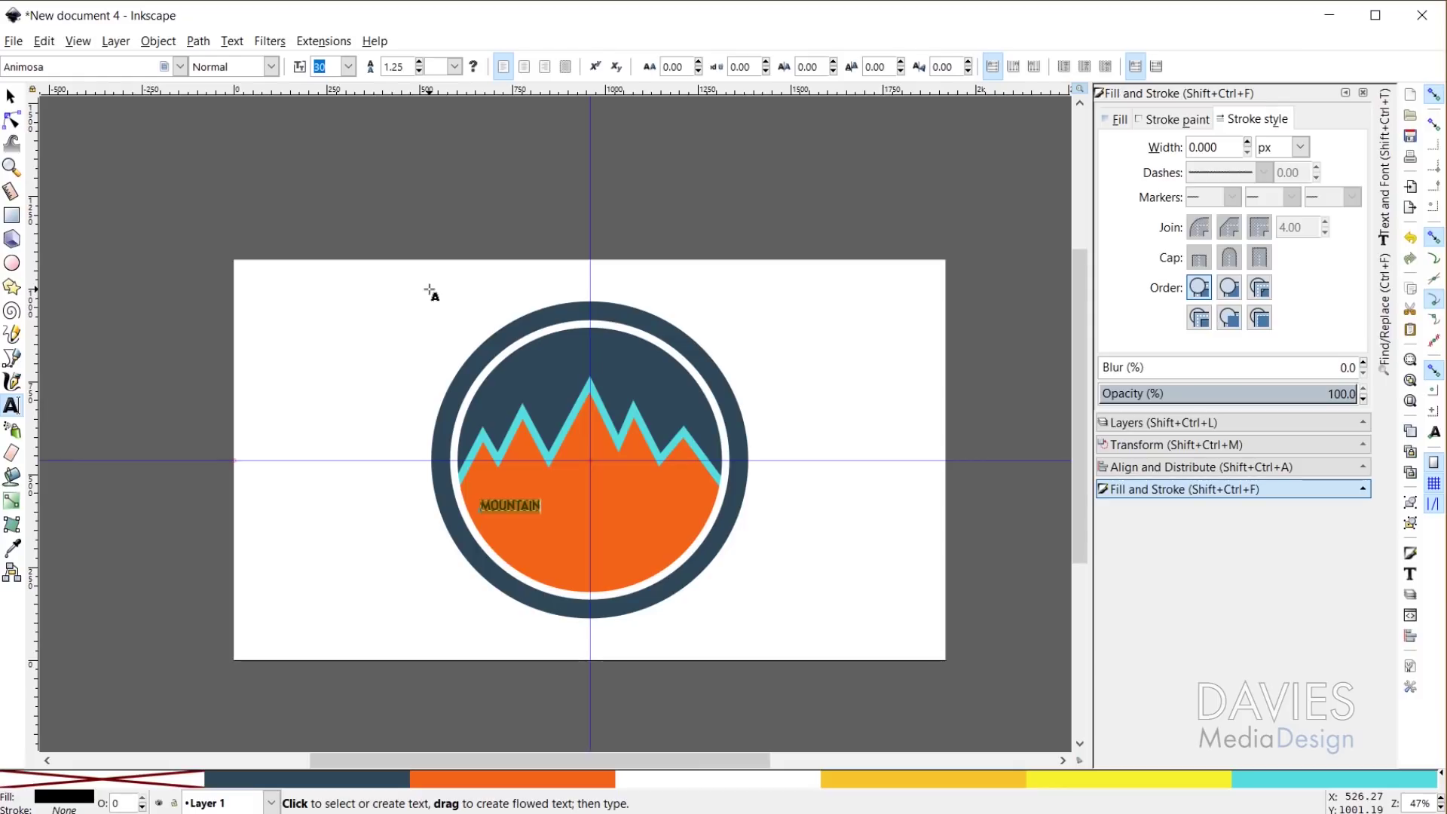
key(Return)
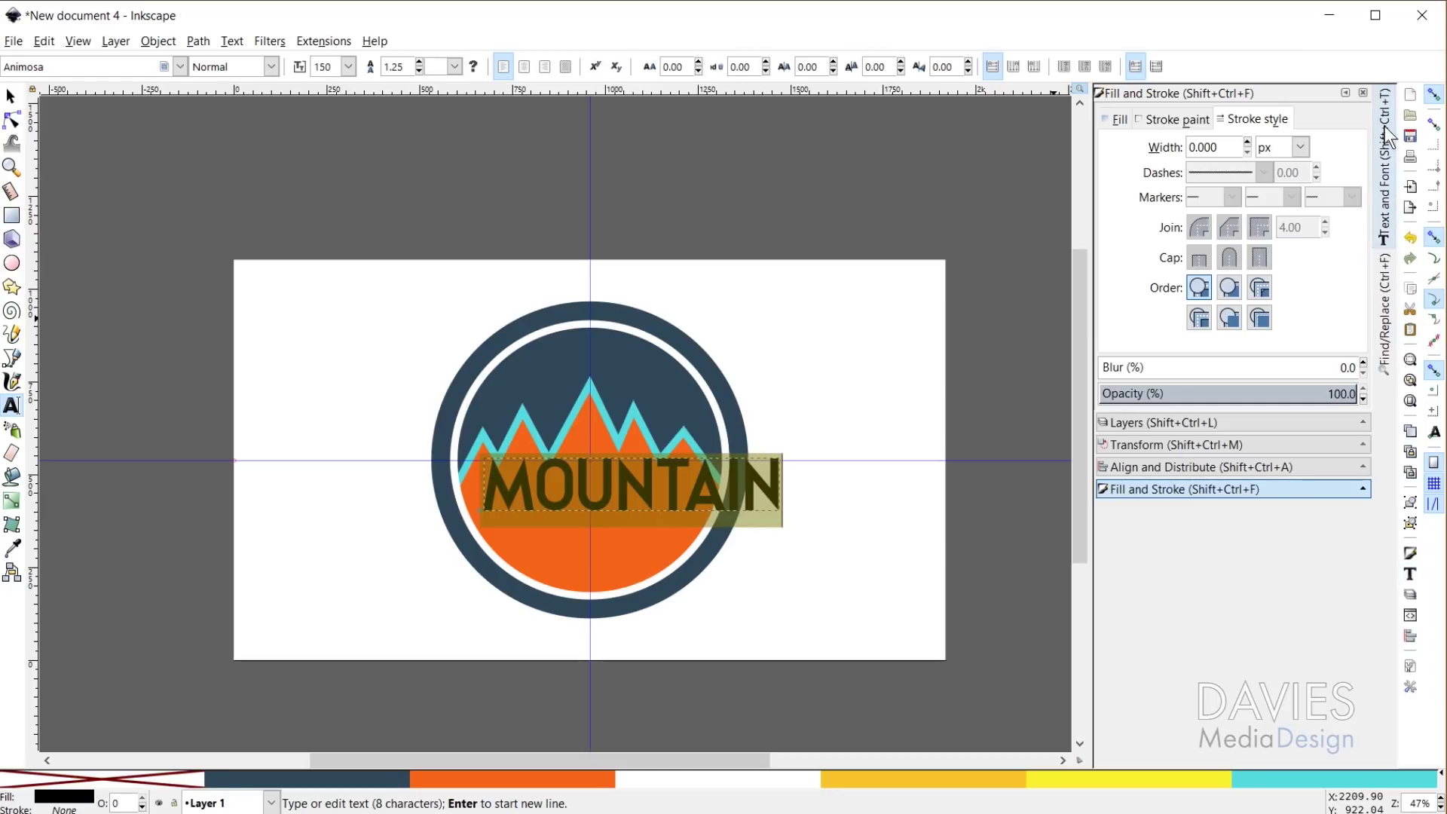
Open the Text and Font dialog, and reduce the letters between the first M and final N of MOUNTAIN to size 125
click(1385, 172)
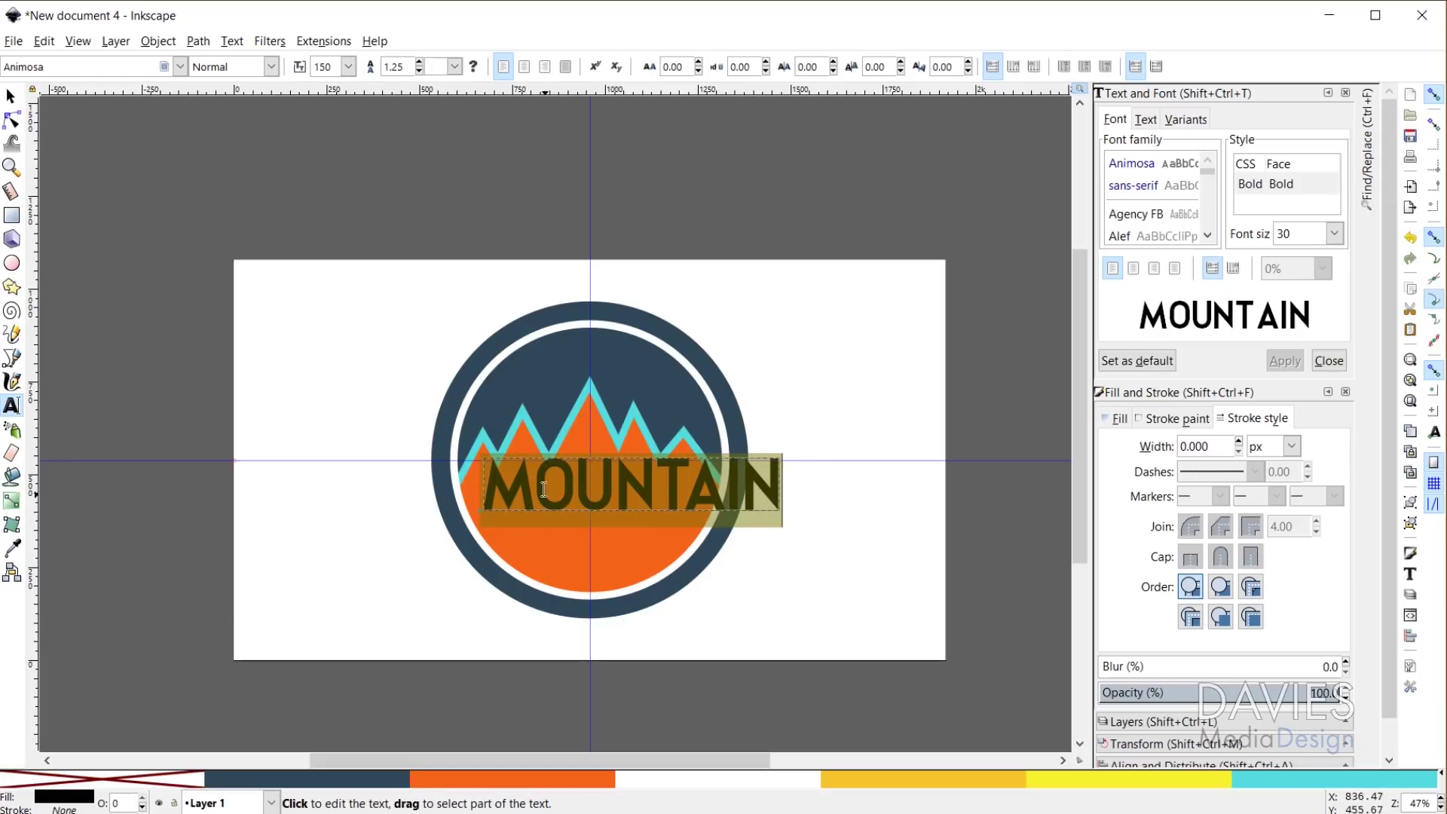
drag(535, 475, 737, 472)
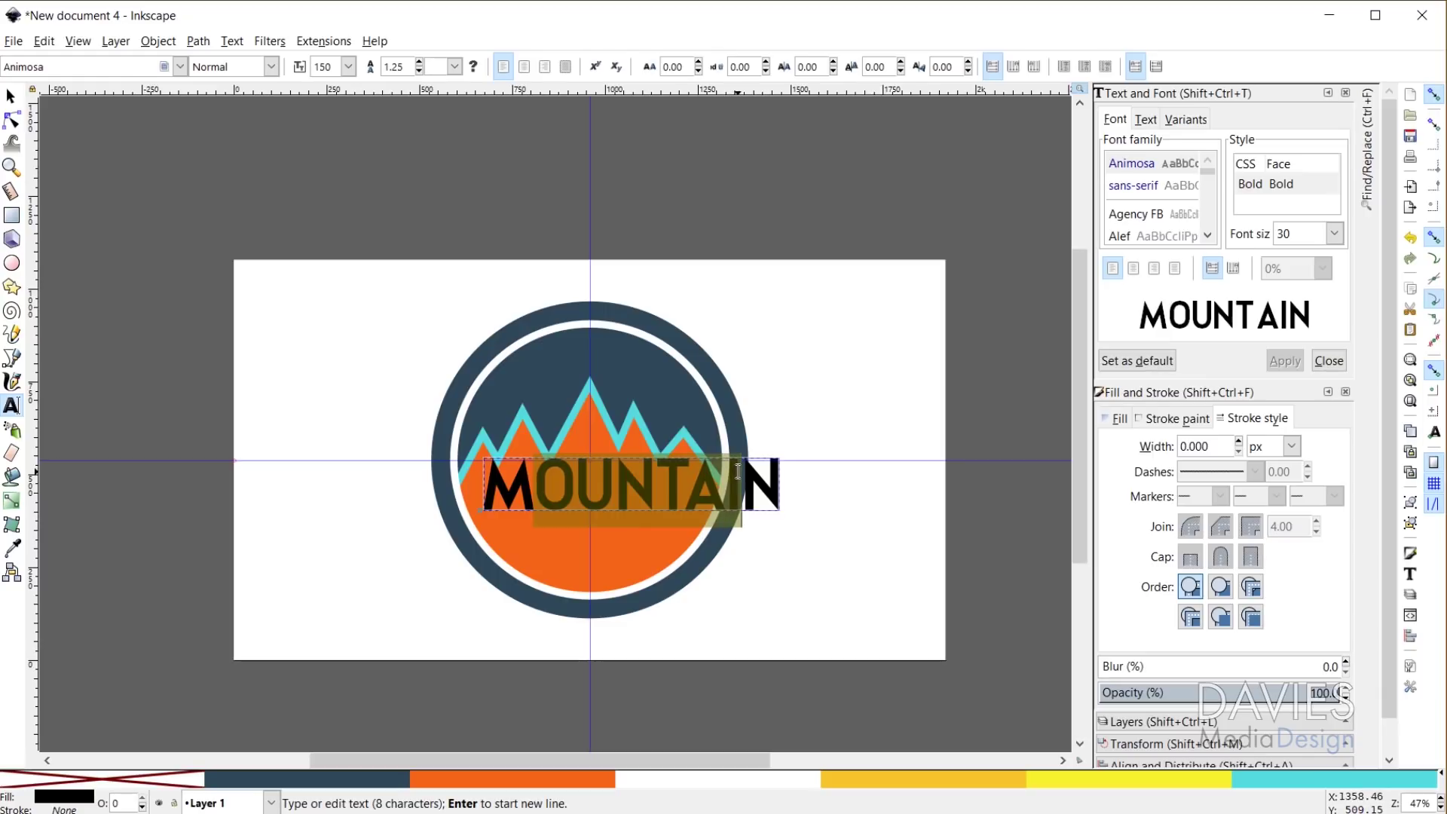
double_click(323, 66)
text(125)
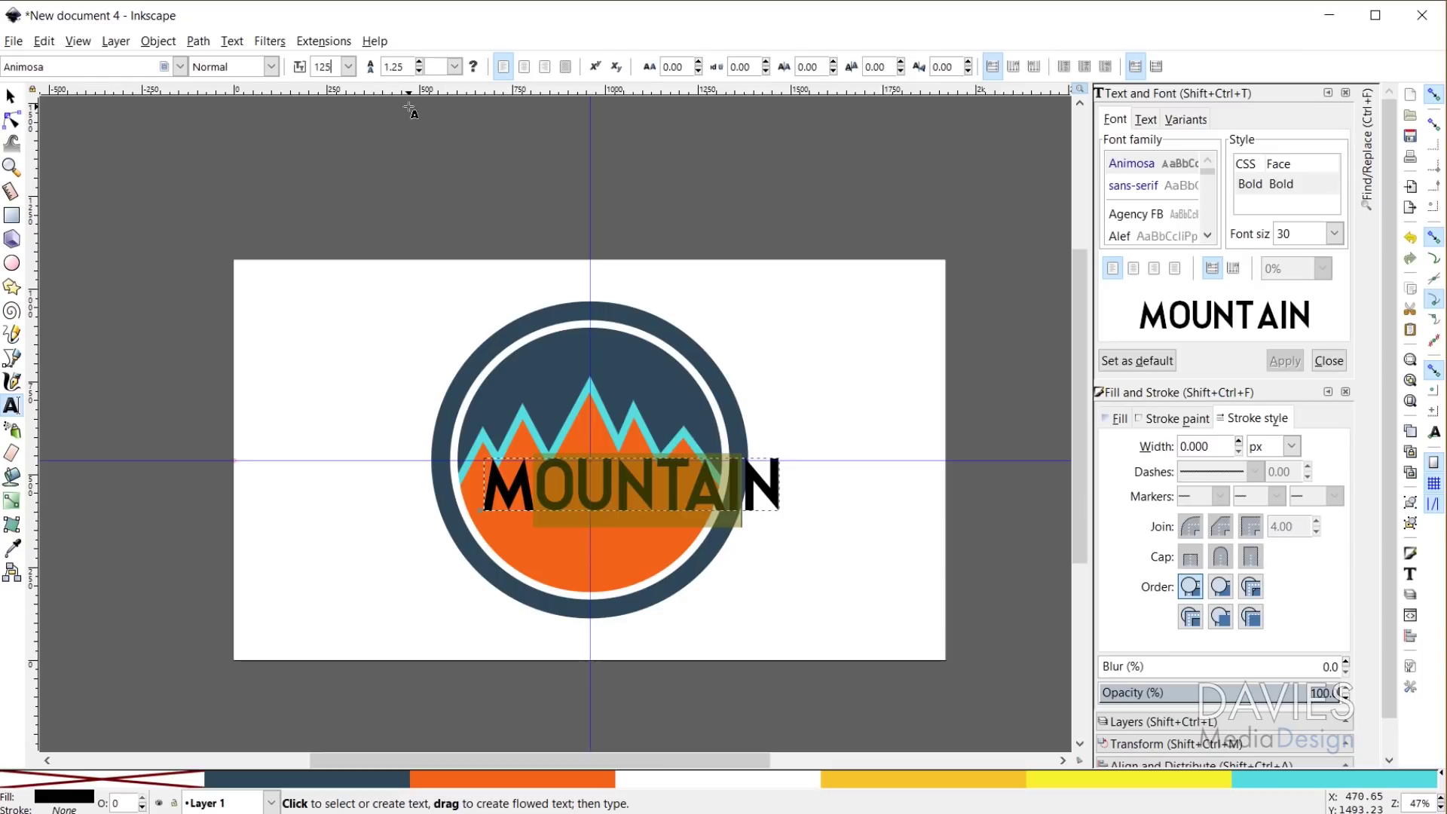
key(Return)
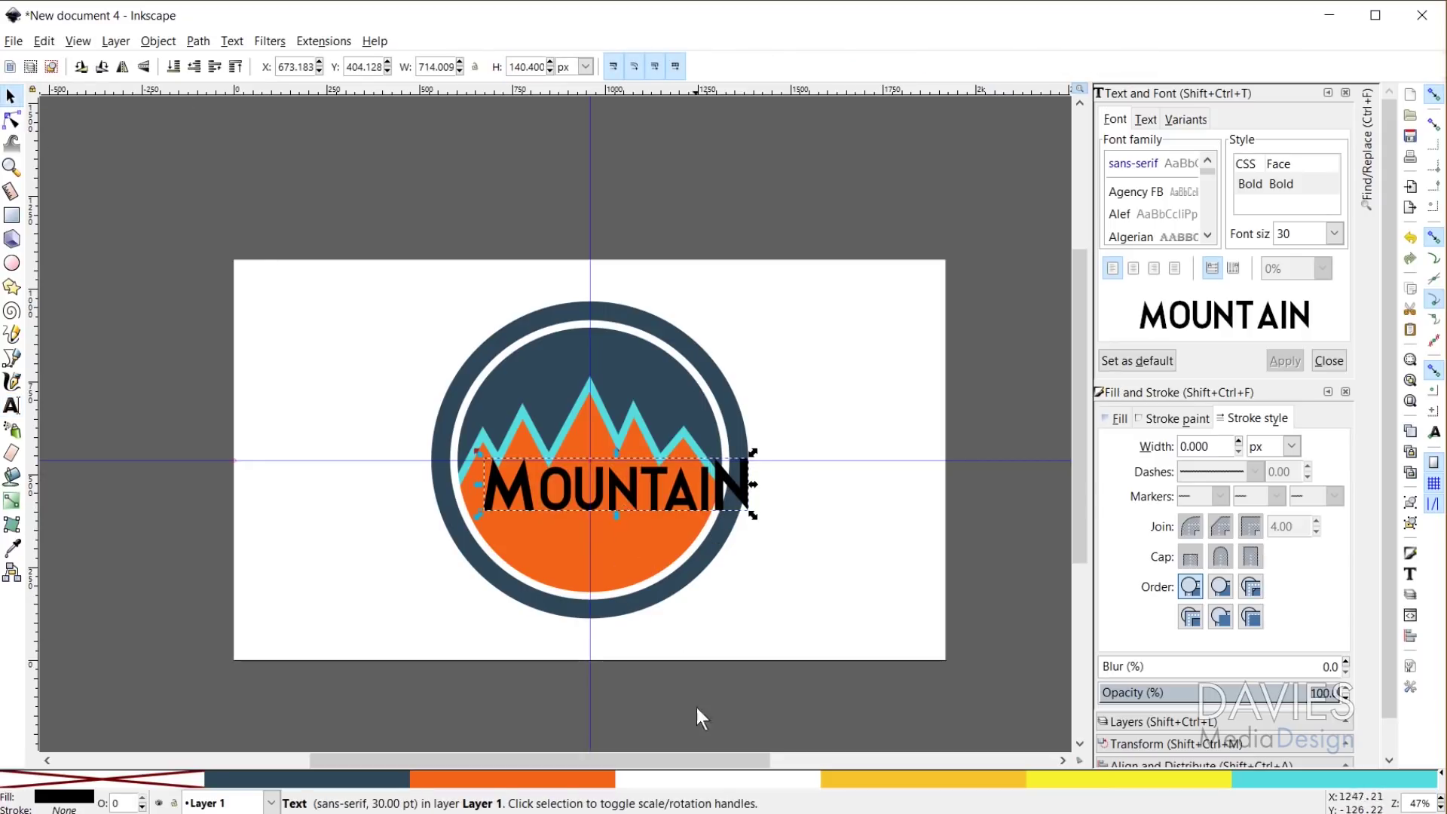
Fill the MOUNTAIN text white and move it down into the lower orange area, roughly centred on the vertical guide
click(716, 780)
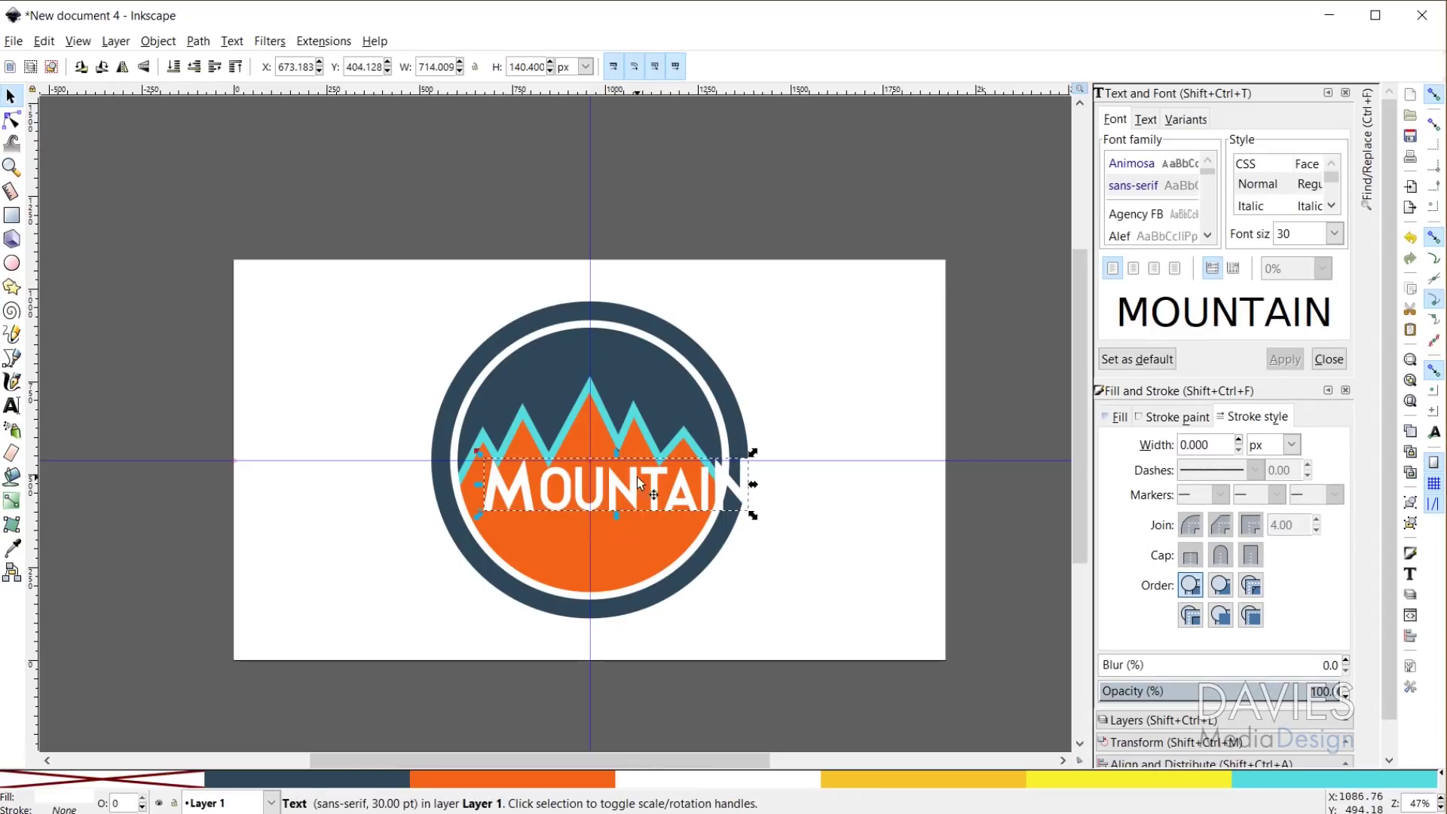
drag(655, 491, 626, 536)
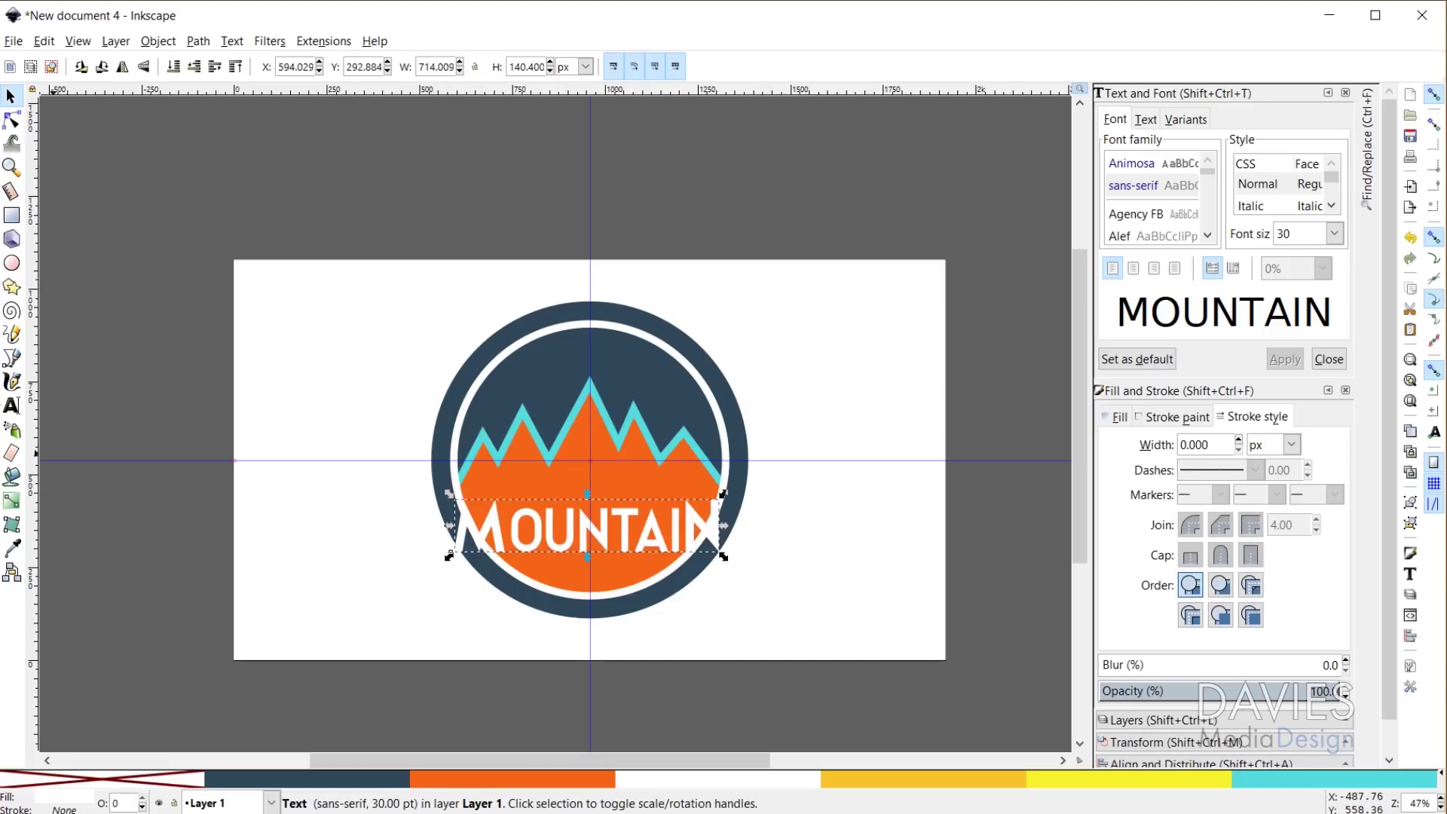
Add the separate text "WEST" above the word MOUNTAIN
click(11, 405)
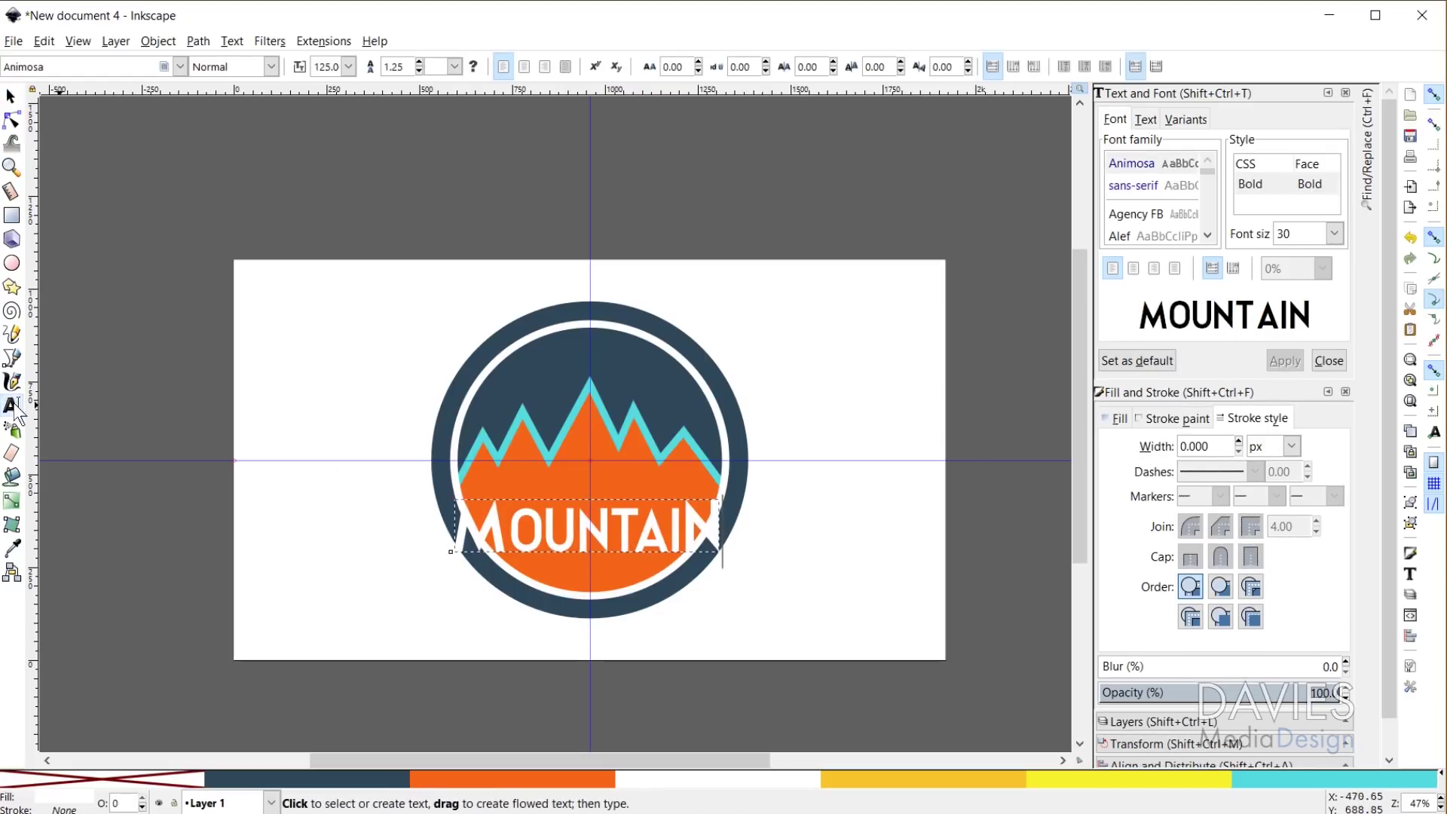
click(632, 488)
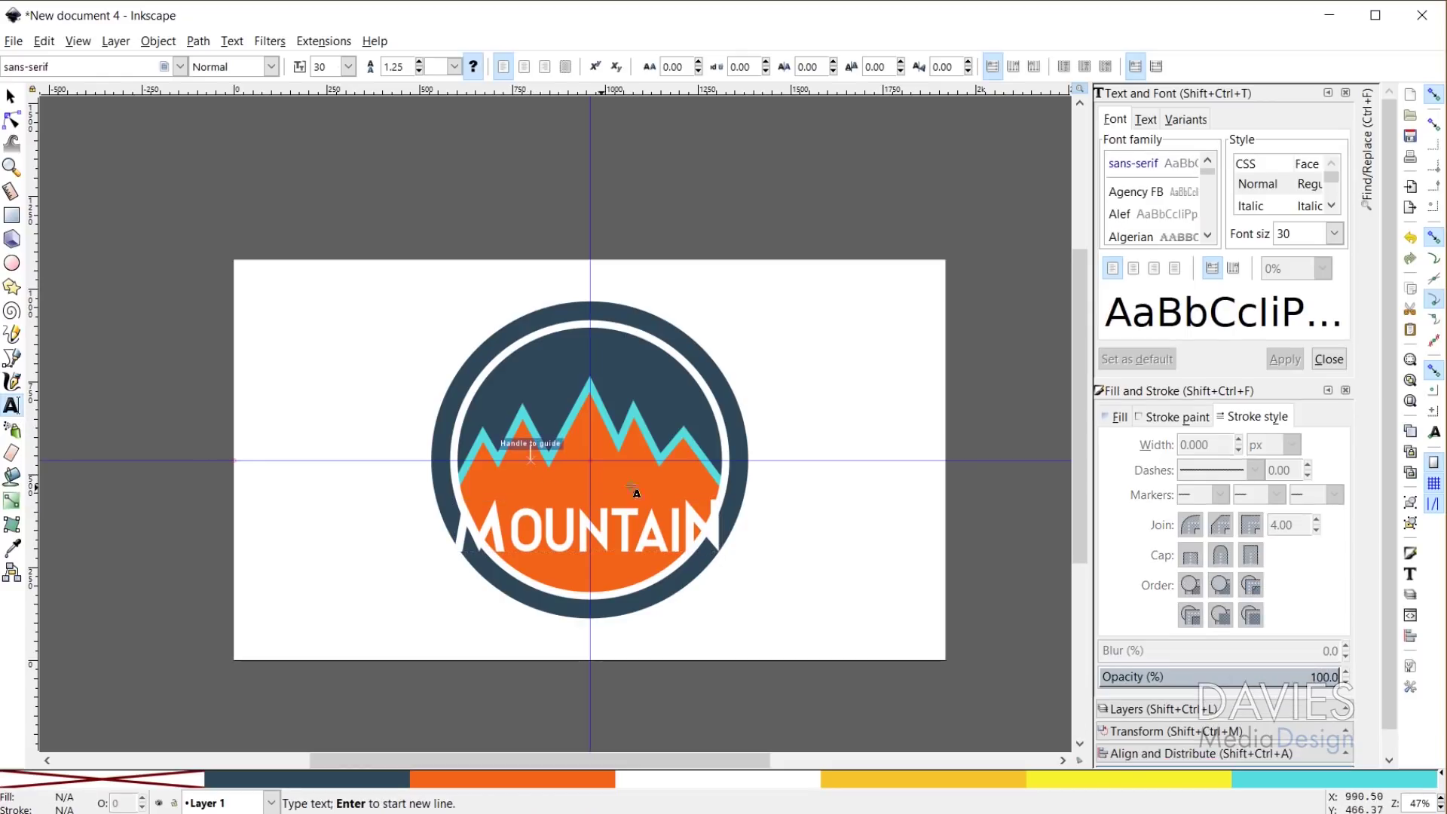
text(WEST)
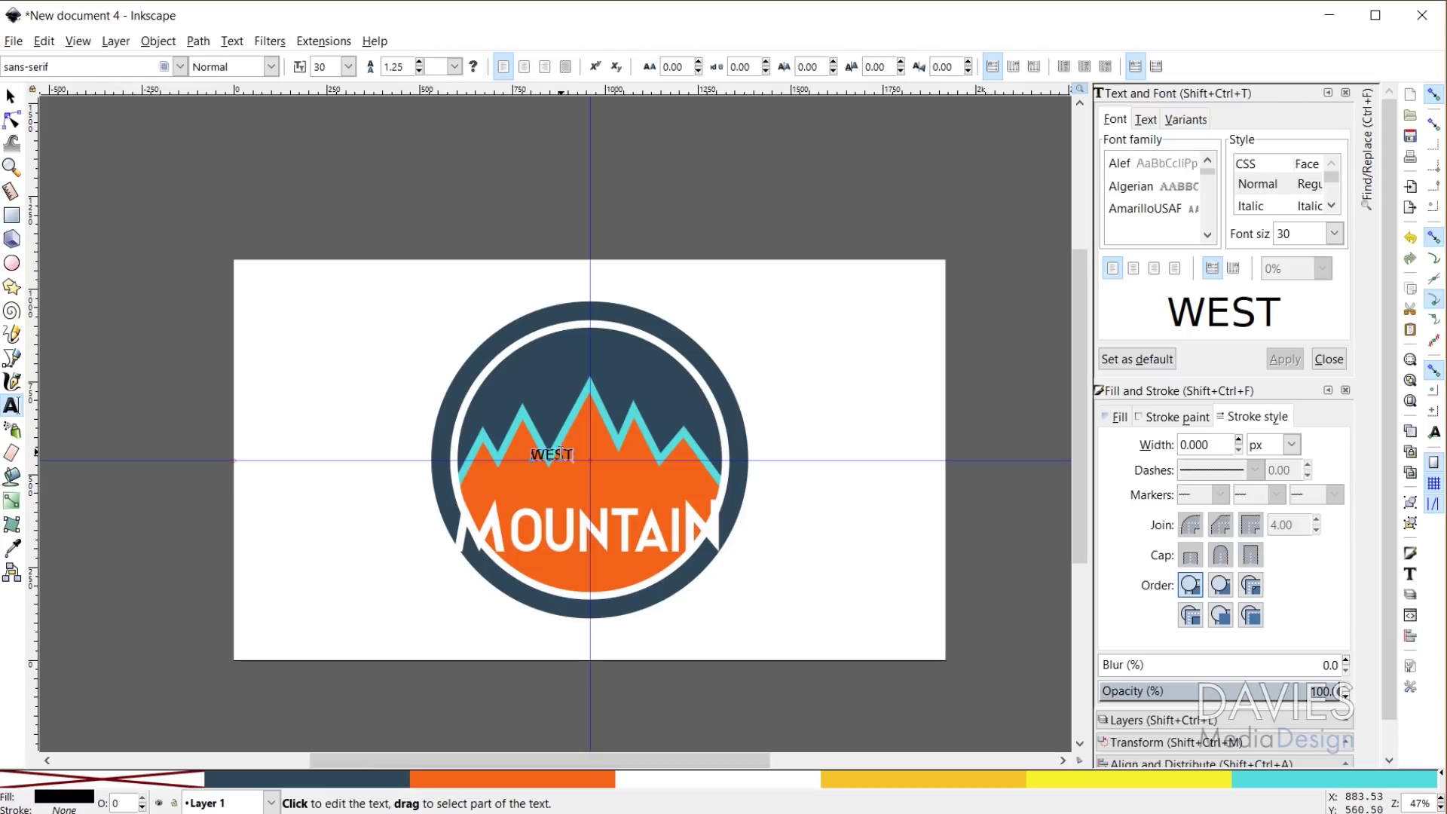
Format the WEST text in Animosa Bold at size 100 with a white fill
double_click(562, 455)
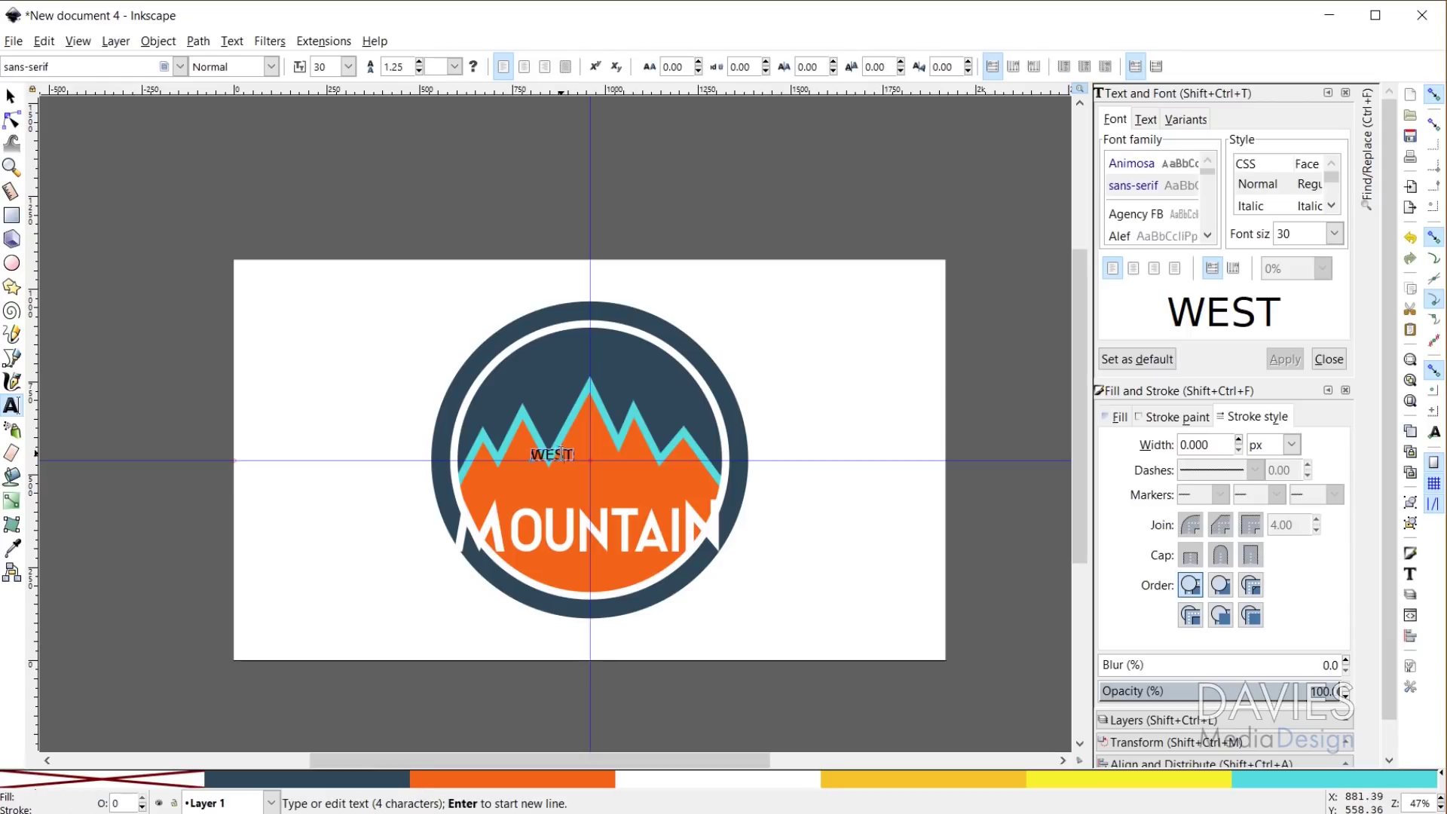
triple_click(129, 68)
text(ANIM)
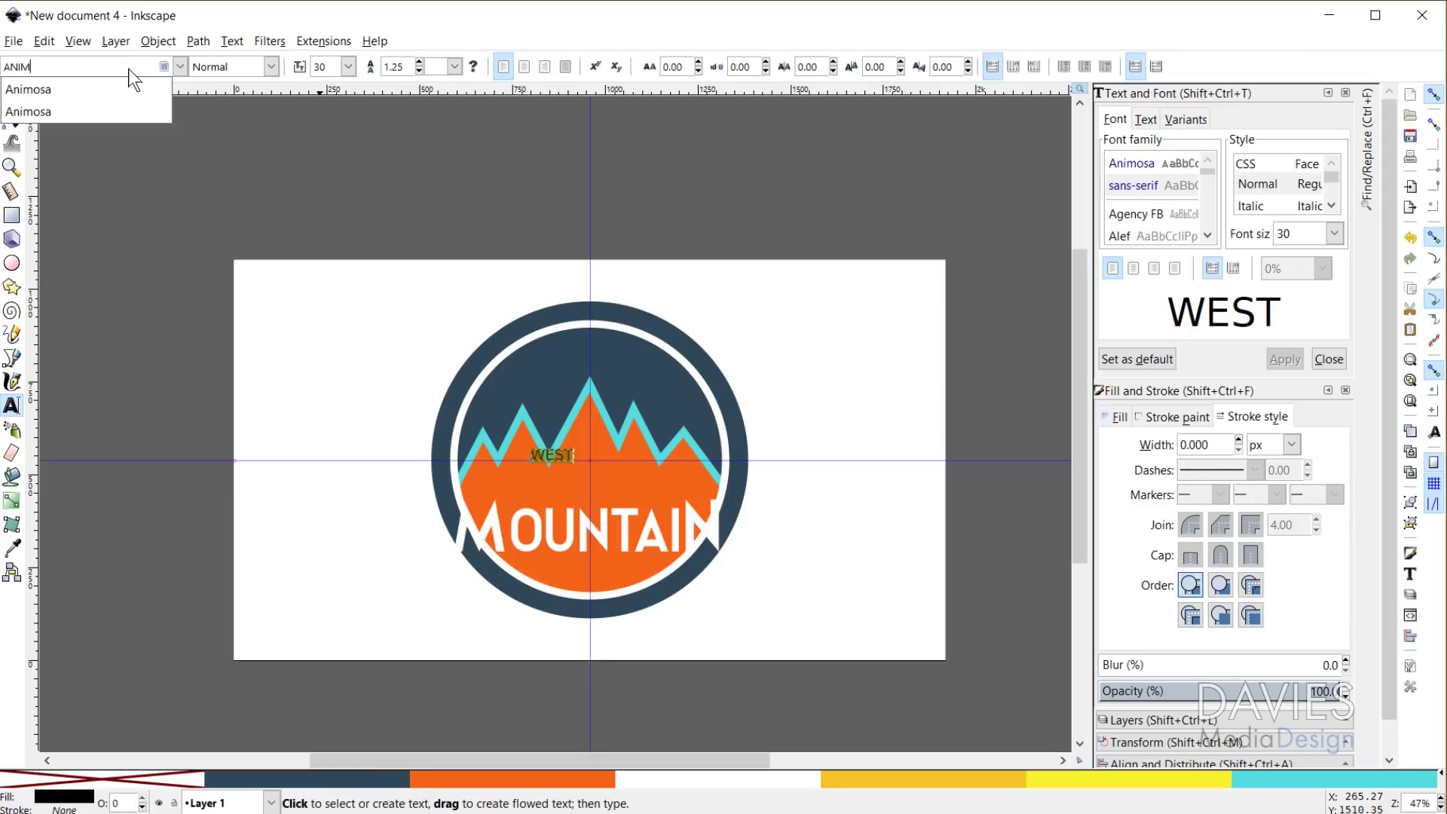
click(110, 83)
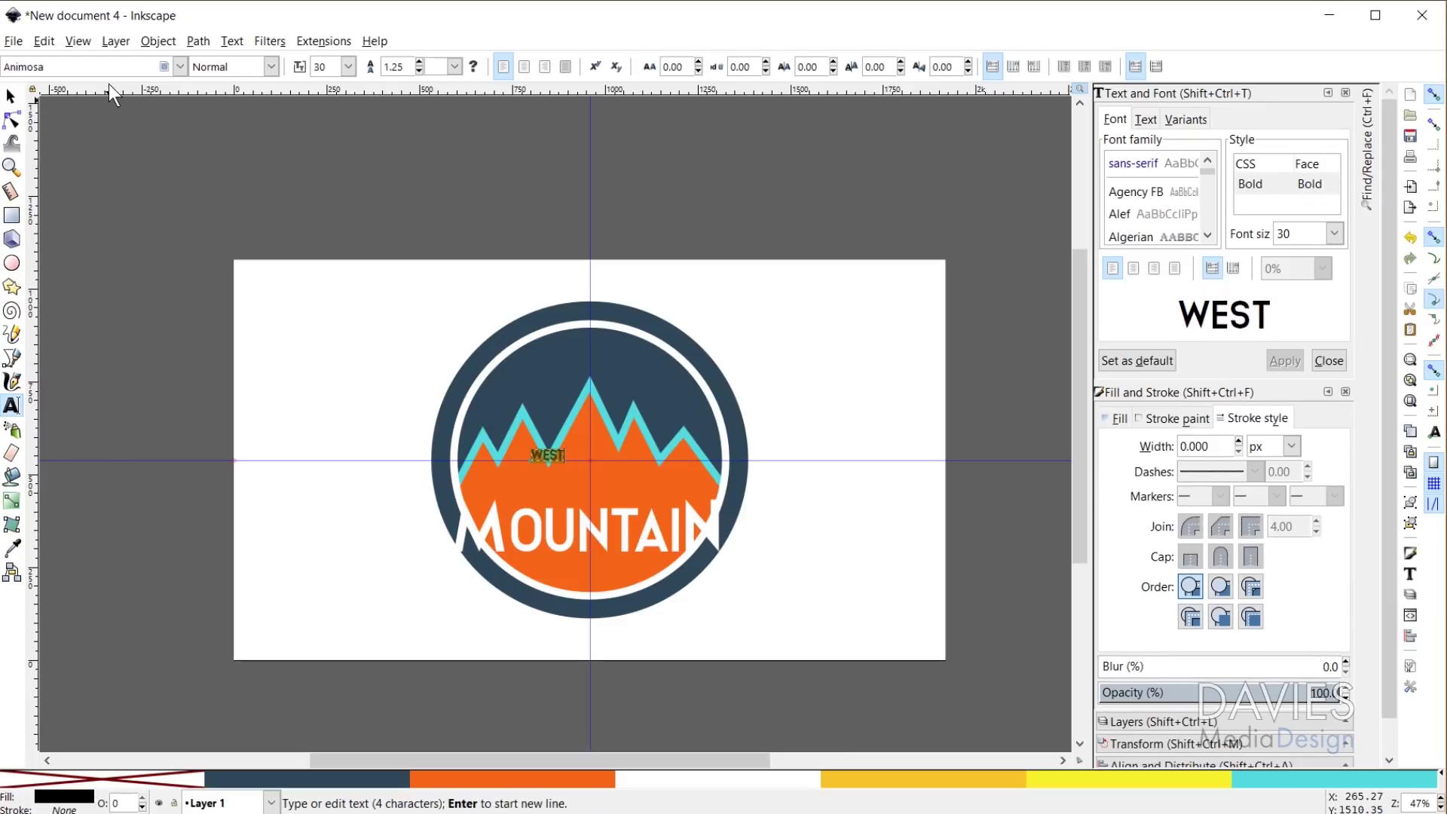
click(270, 67)
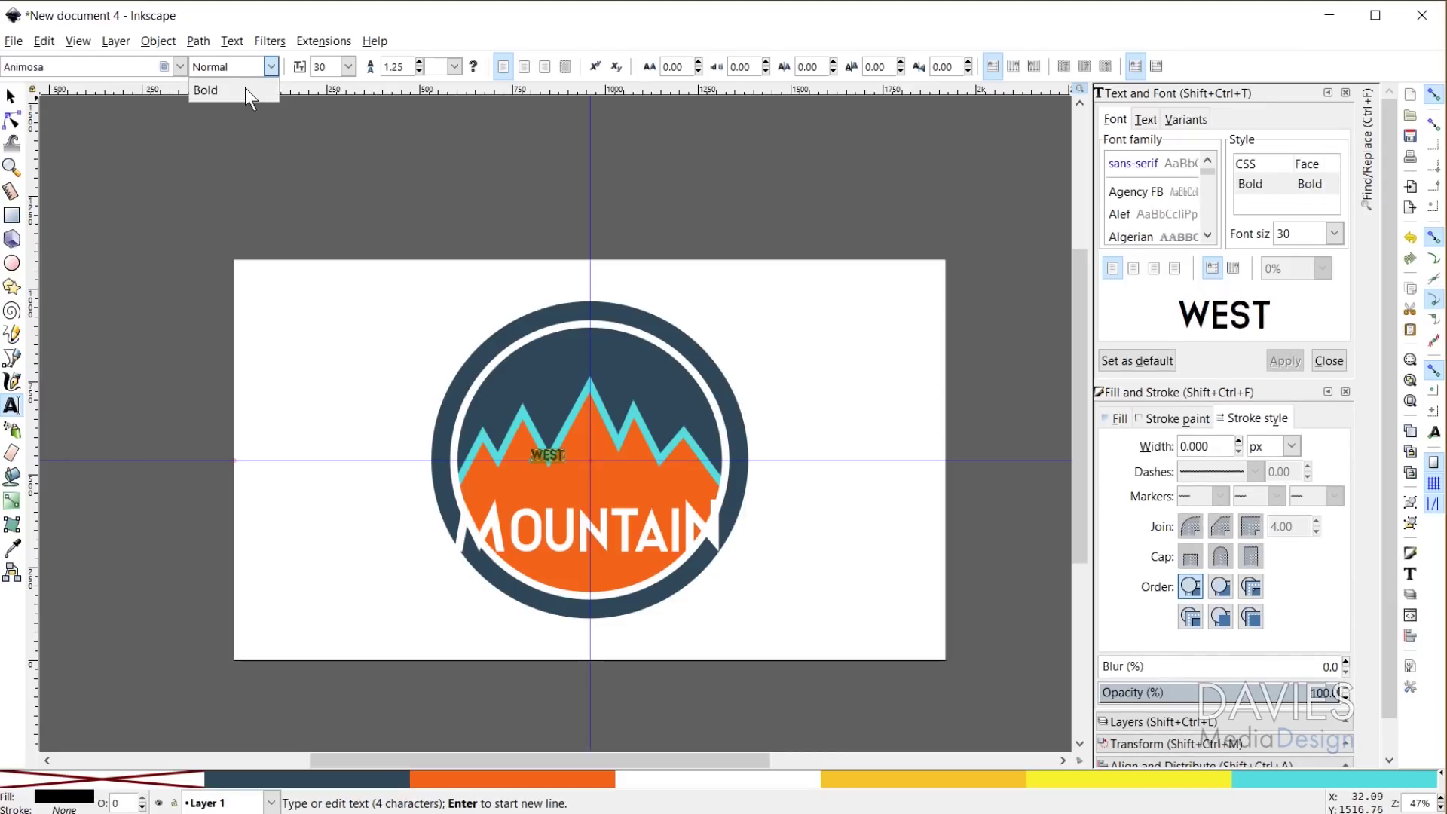
click(246, 88)
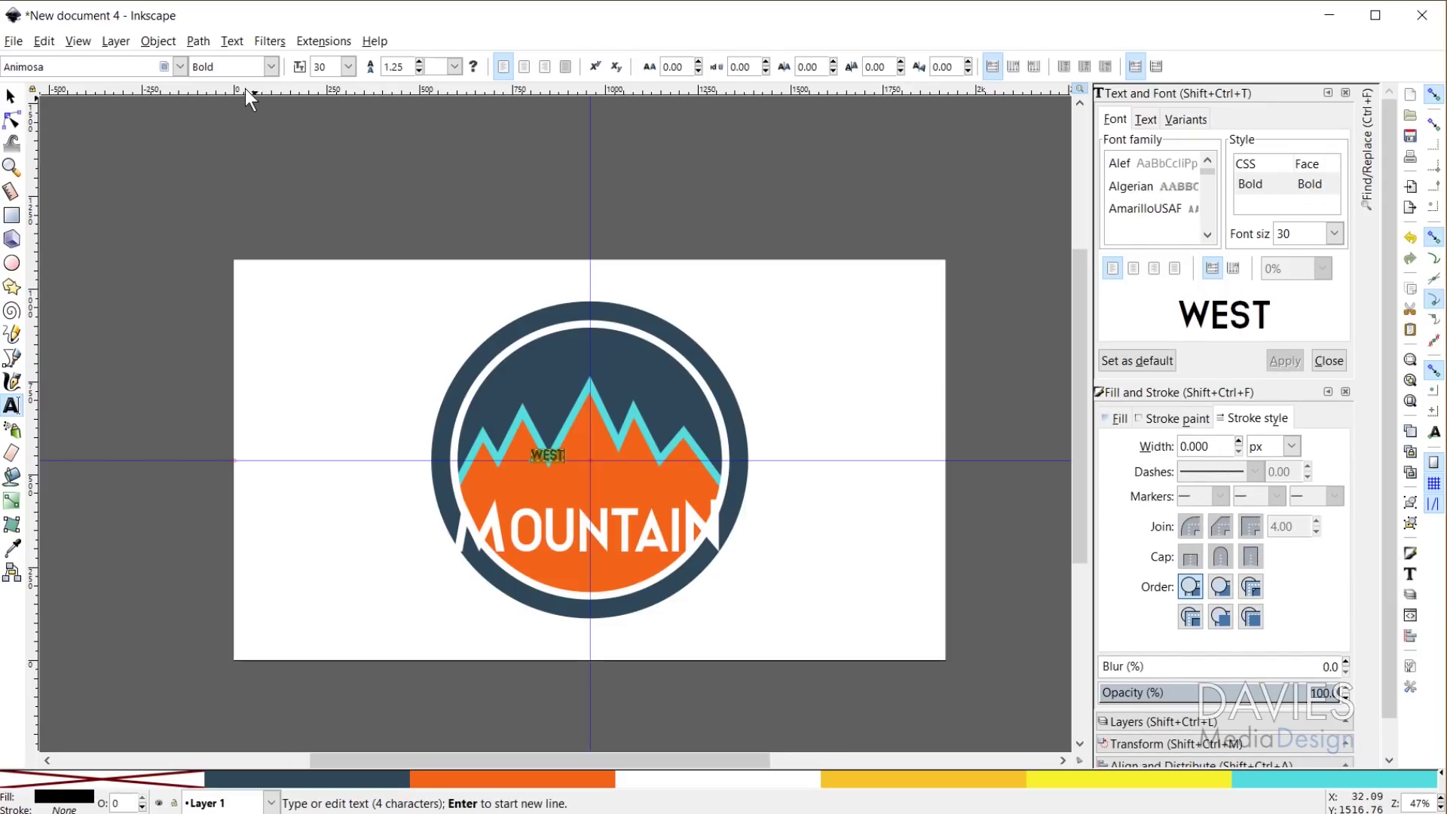
double_click(328, 64)
text(100)
key(Return)
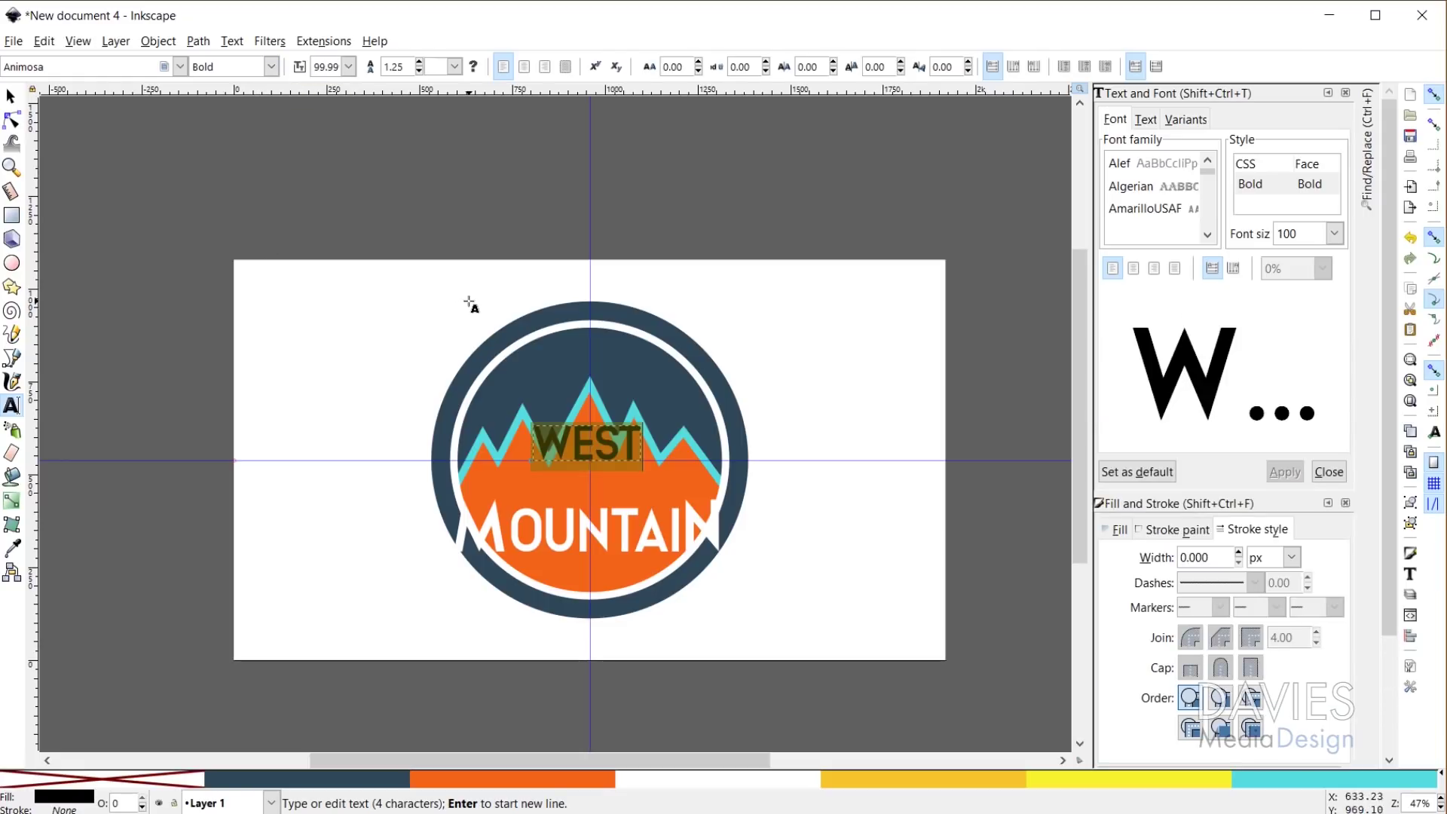
click(725, 778)
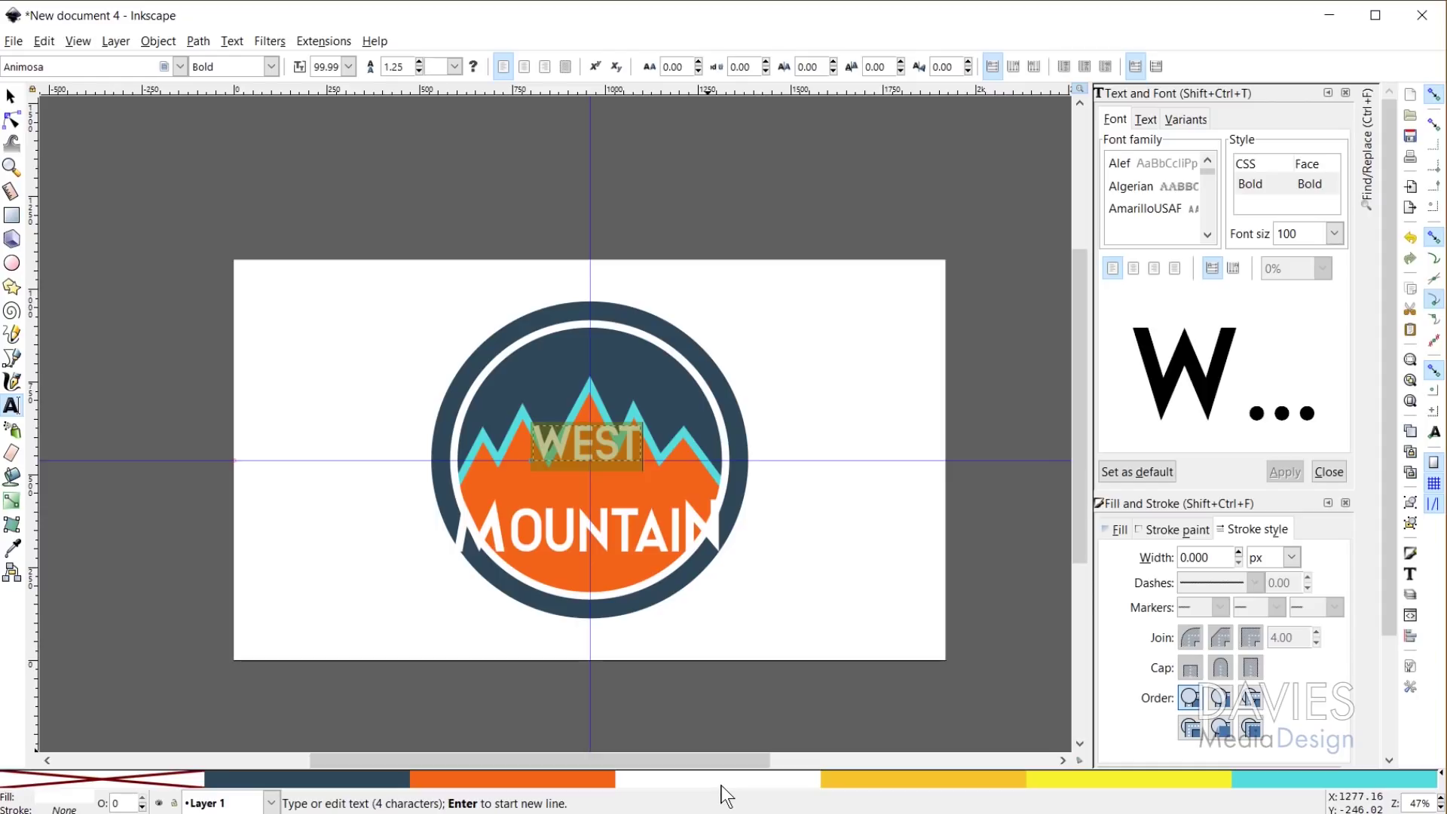
Move WEST down to sit centred just above MOUNTAIN, and nudge MOUNTAIN slightly lower
click(10, 96)
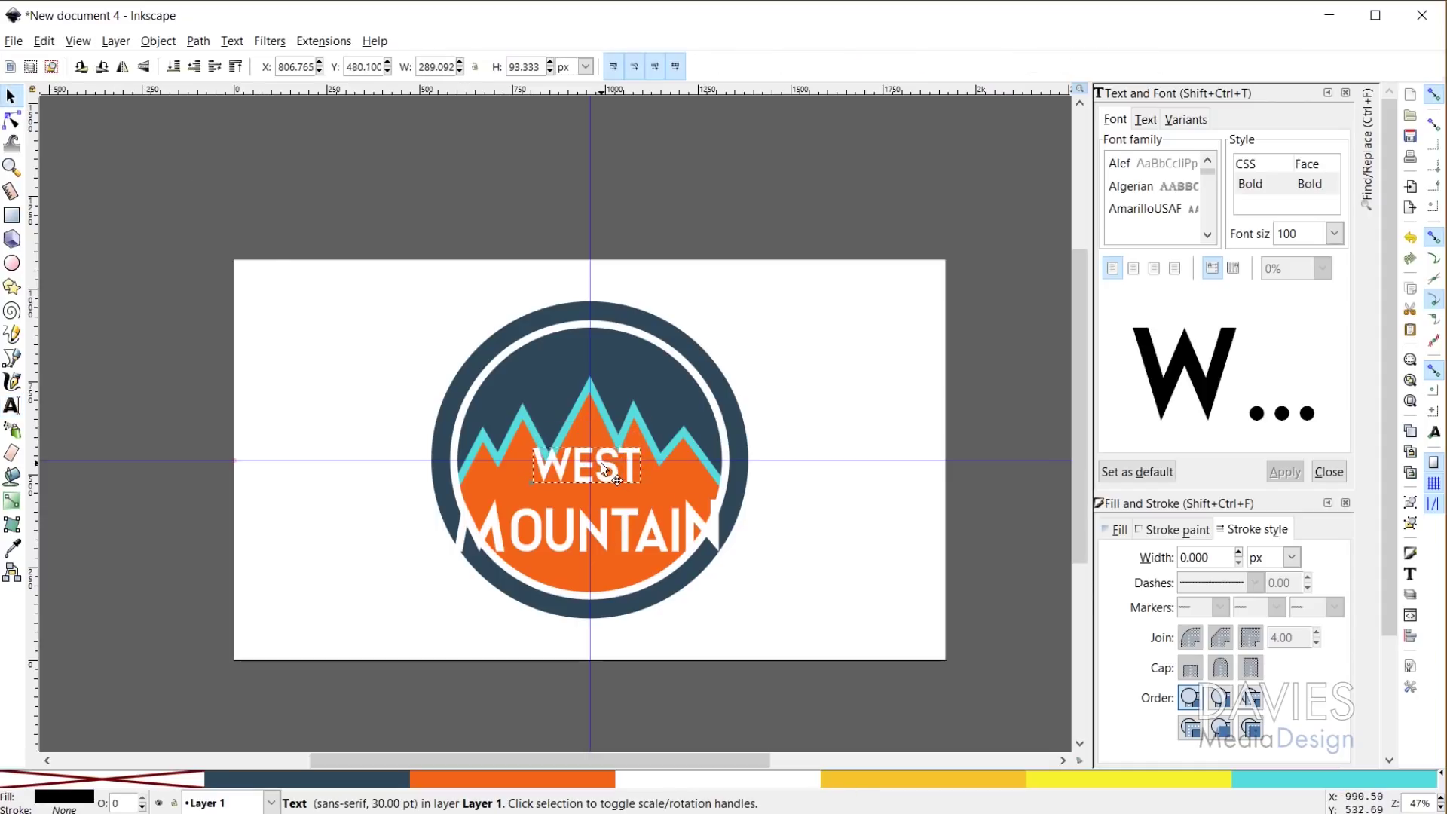
drag(604, 470, 601, 485)
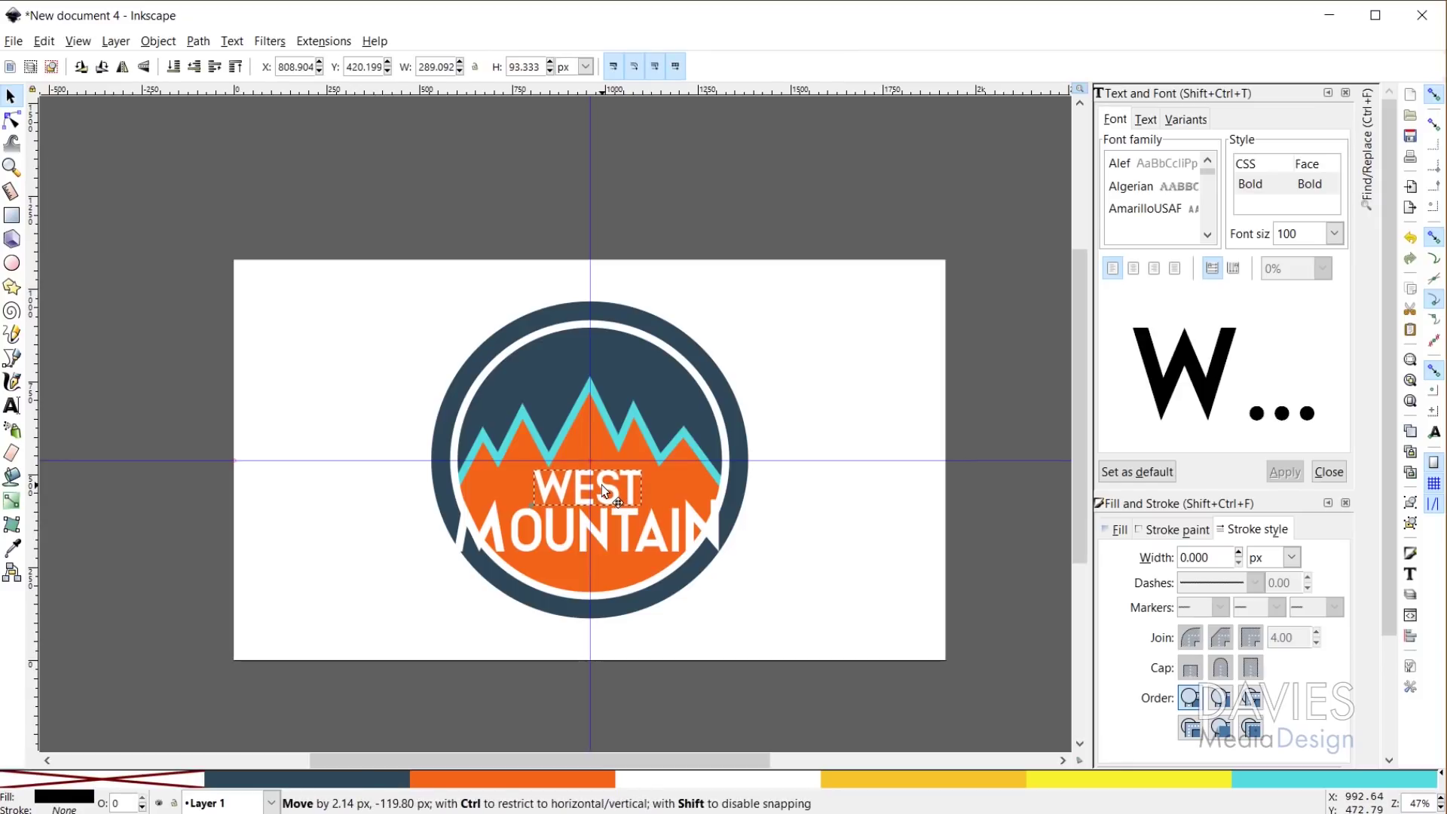
click(604, 525)
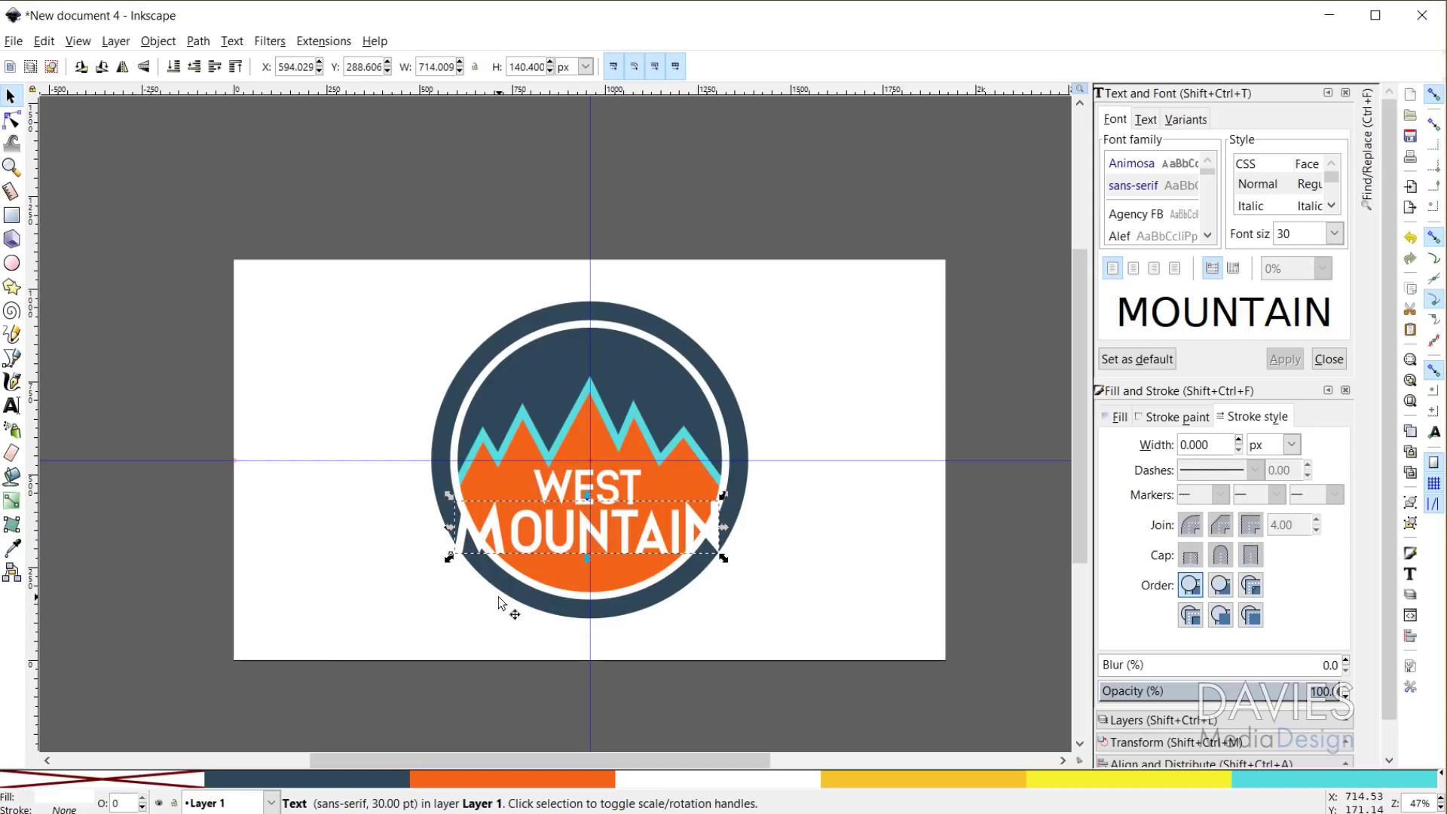
Add the separate text "BREWERY" below the word MOUNTAIN
click(11, 404)
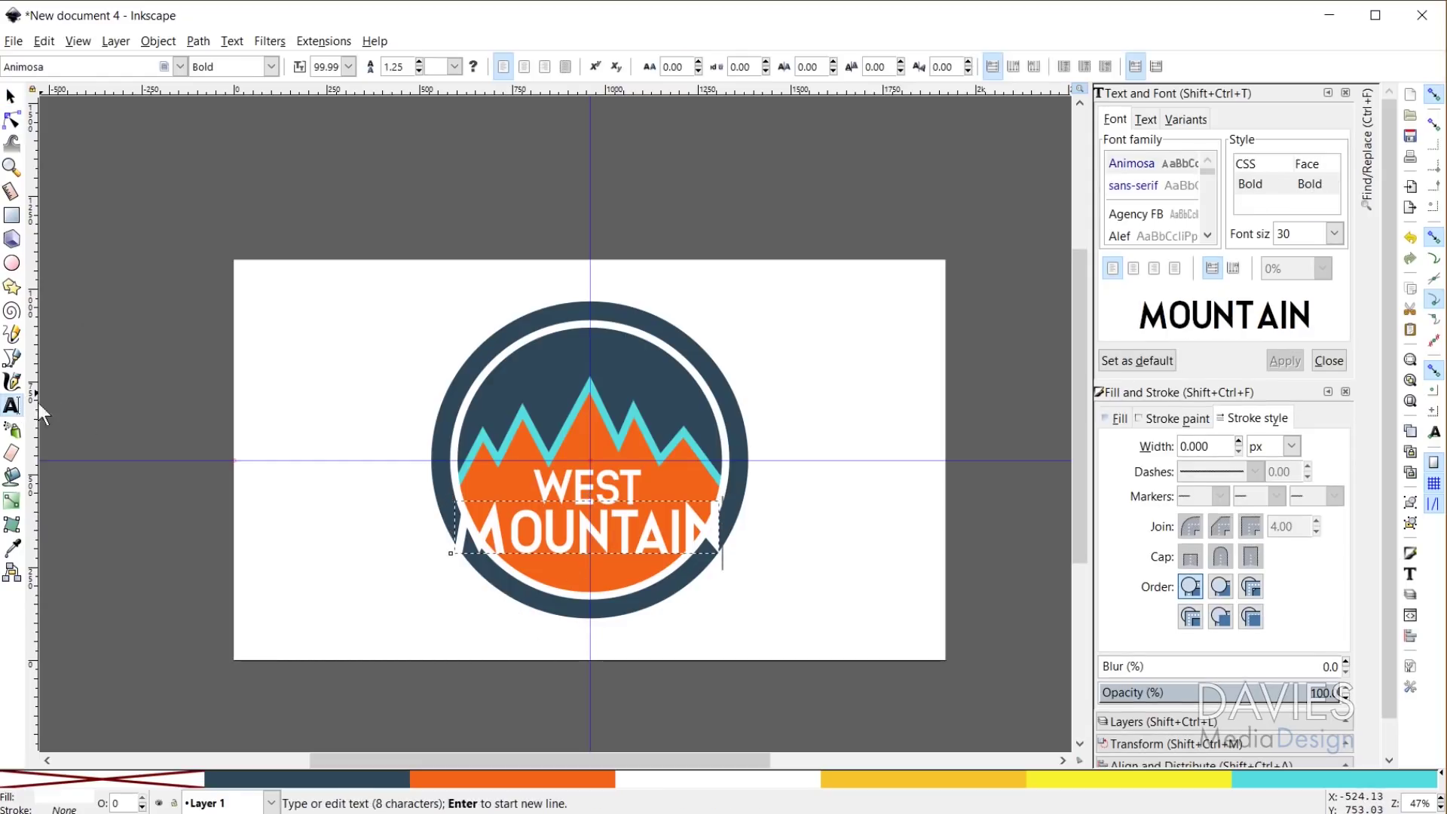
click(542, 571)
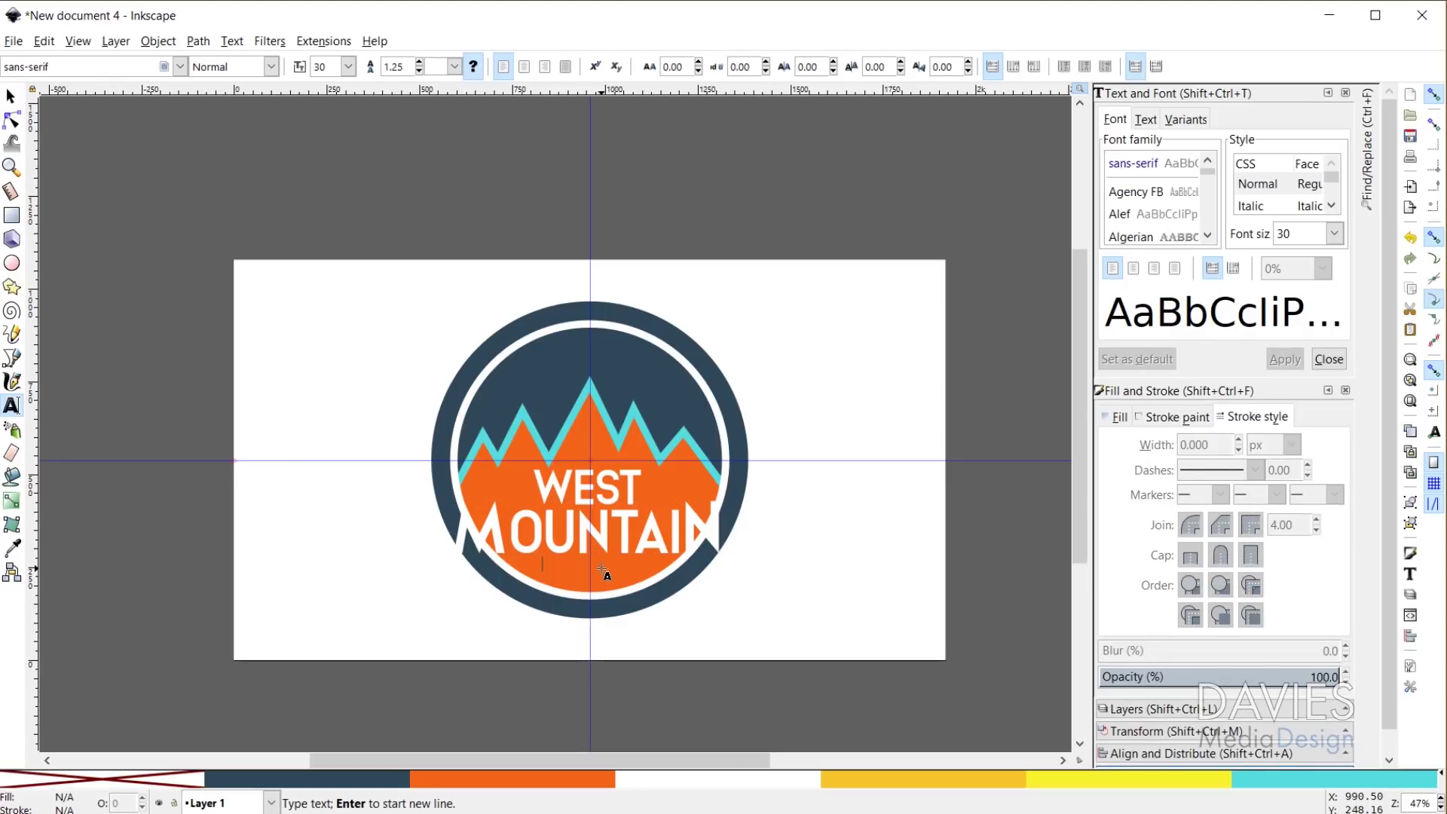
text(BREWERY)
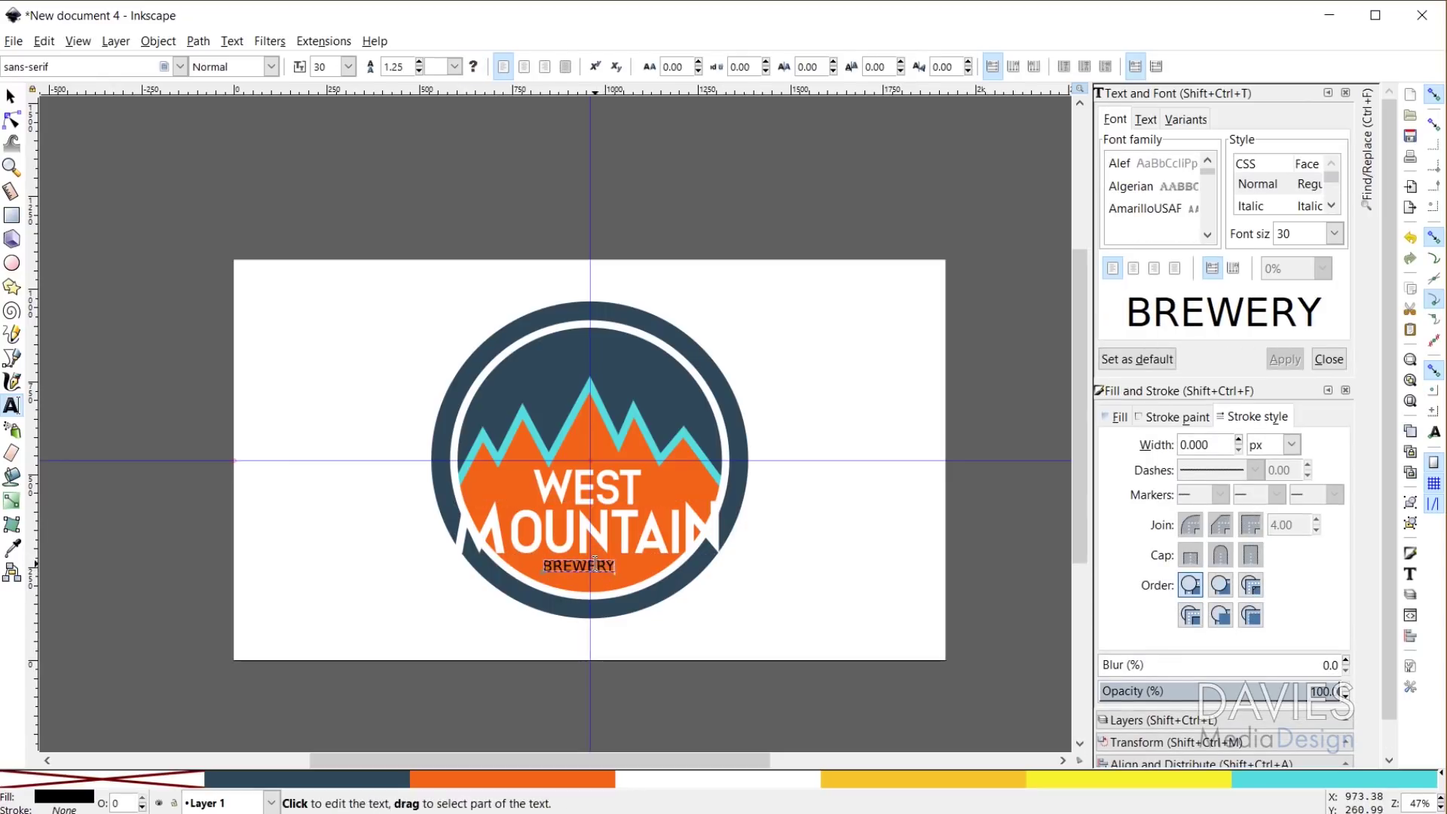
Set the BREWERY text's font size to 50
double_click(602, 566)
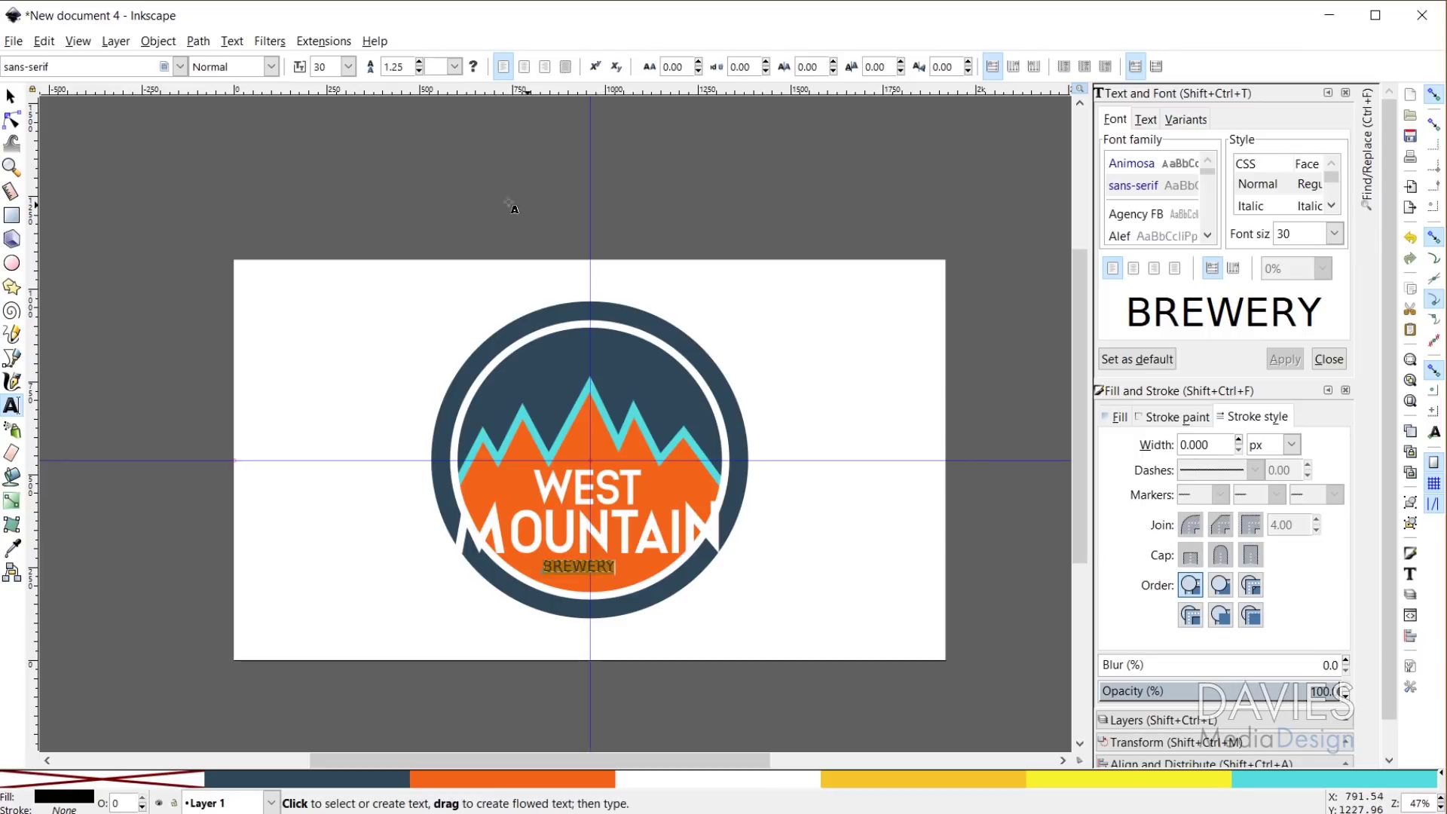
double_click(315, 67)
text(50)
key(Return)
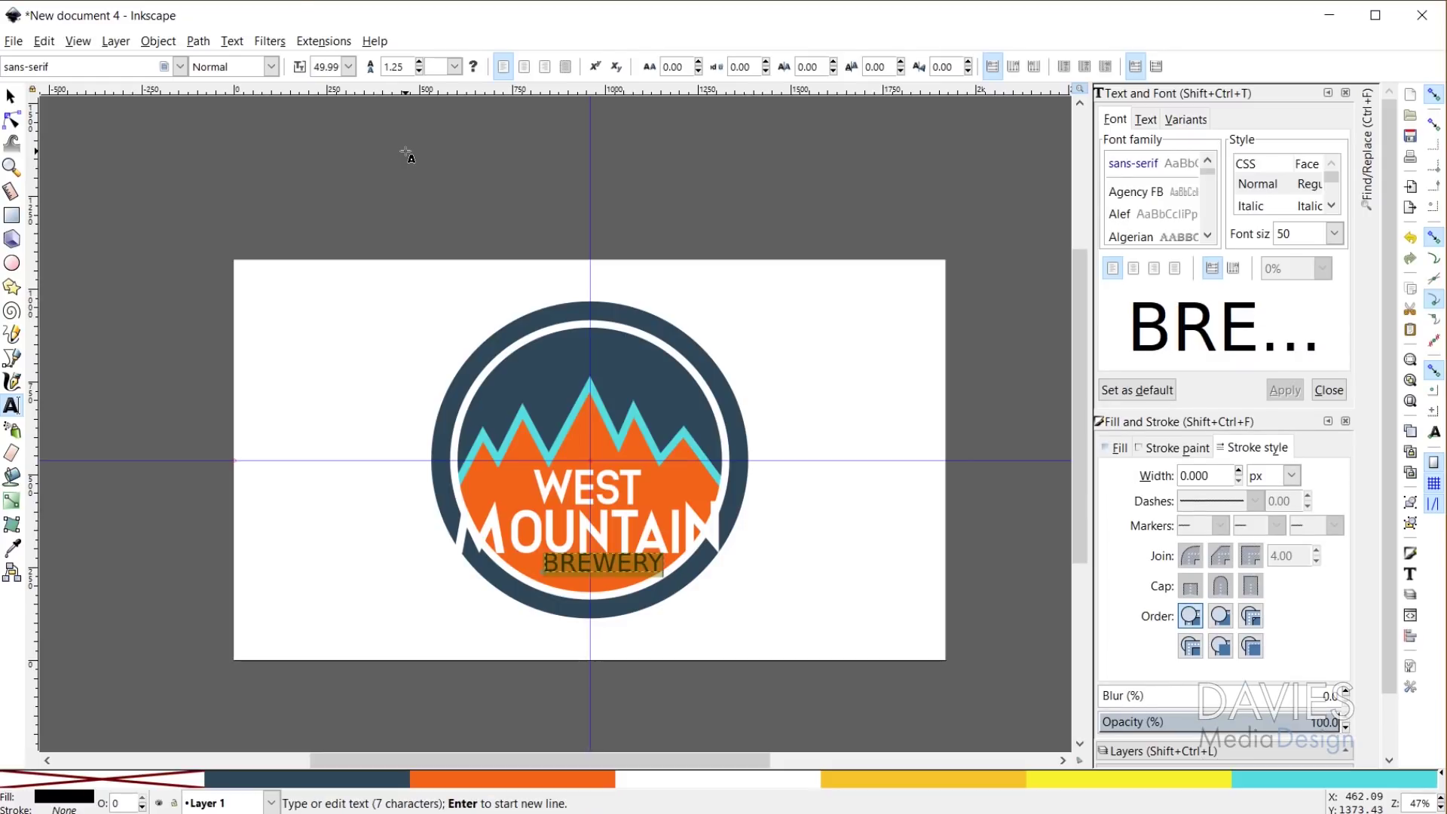
Set the BREWERY text's font to Animosa in the Bold style
double_click(113, 61)
triple_click(117, 58)
text(ANIMO)
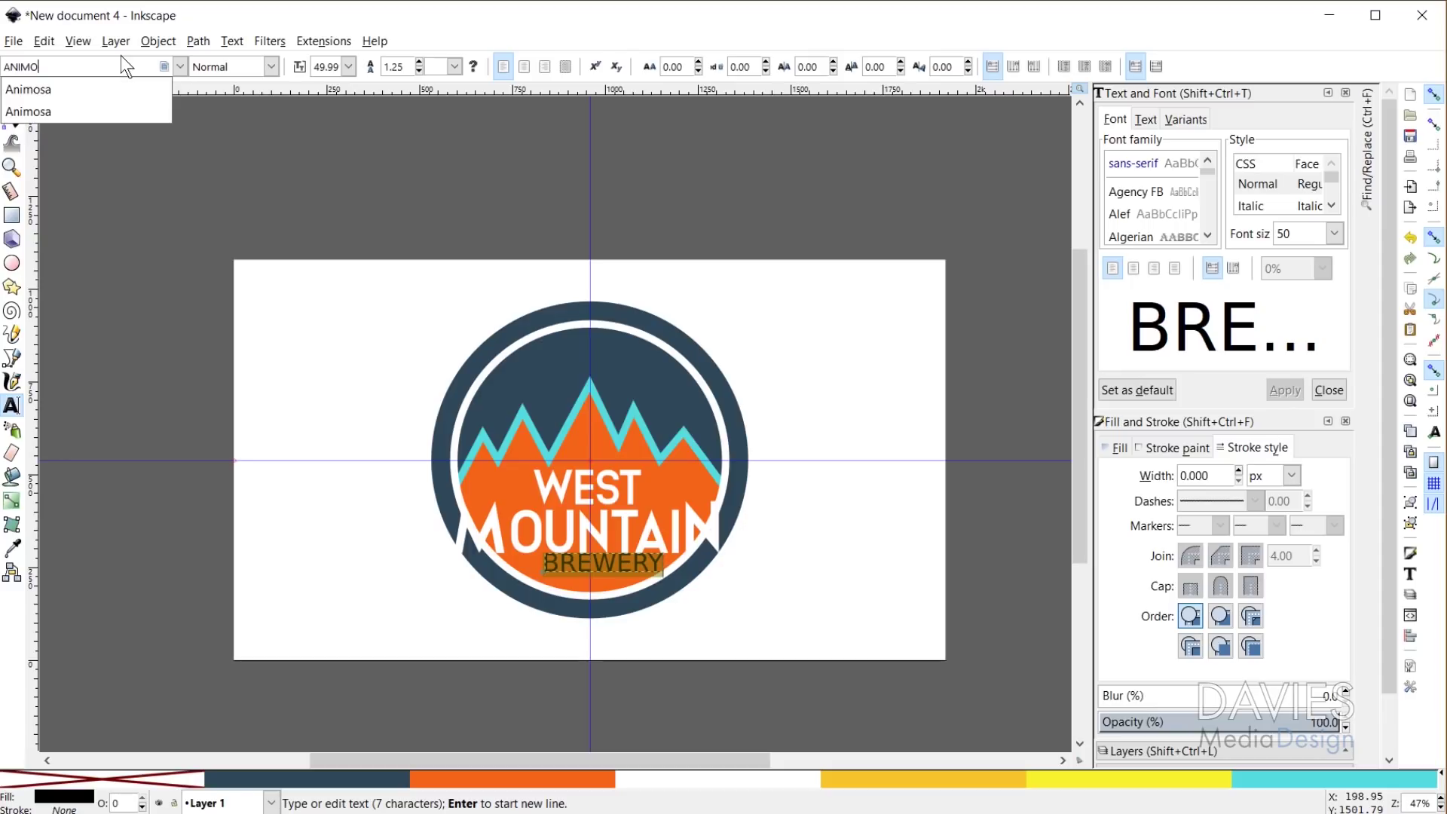
click(91, 89)
click(269, 66)
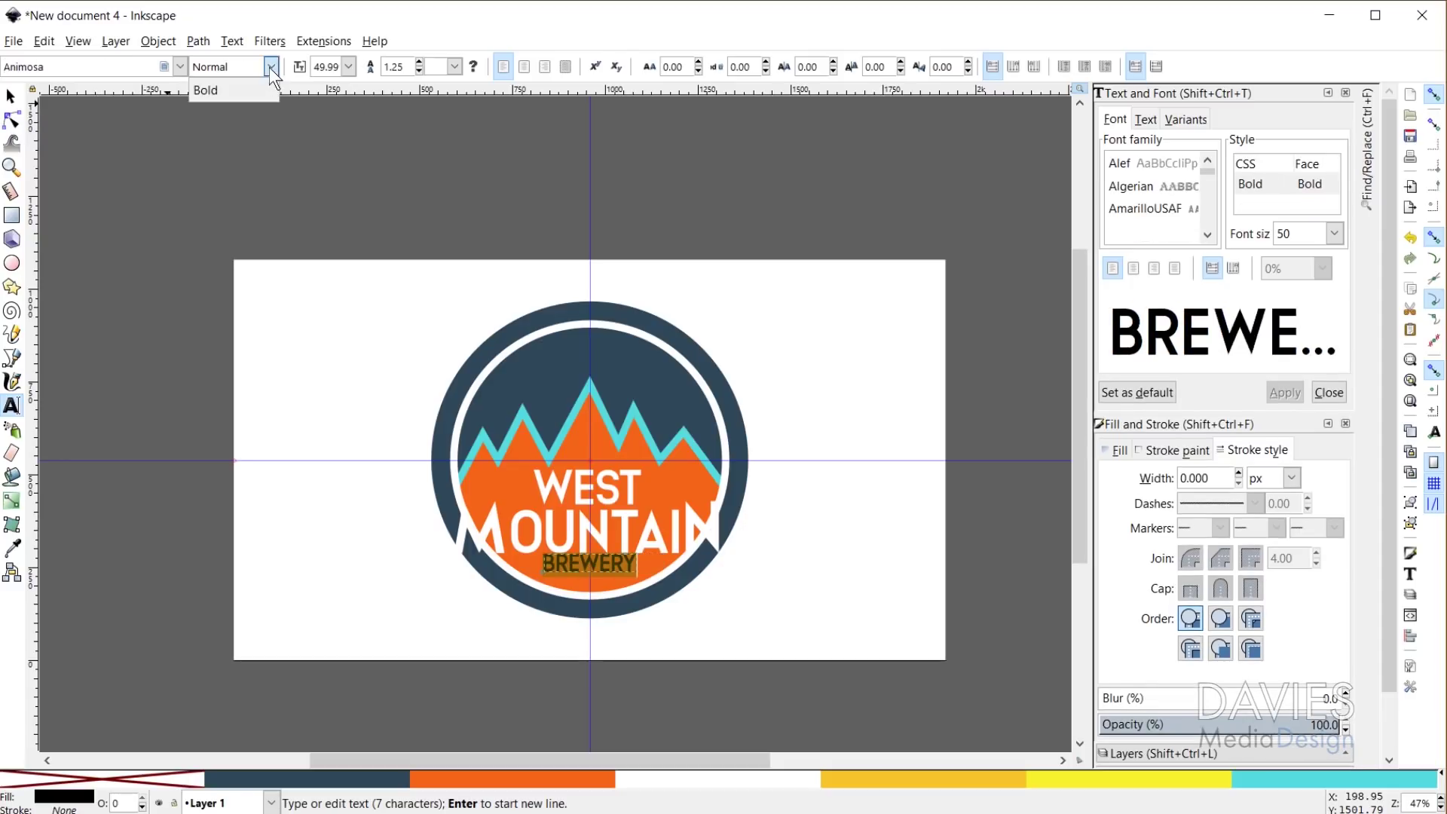
click(250, 87)
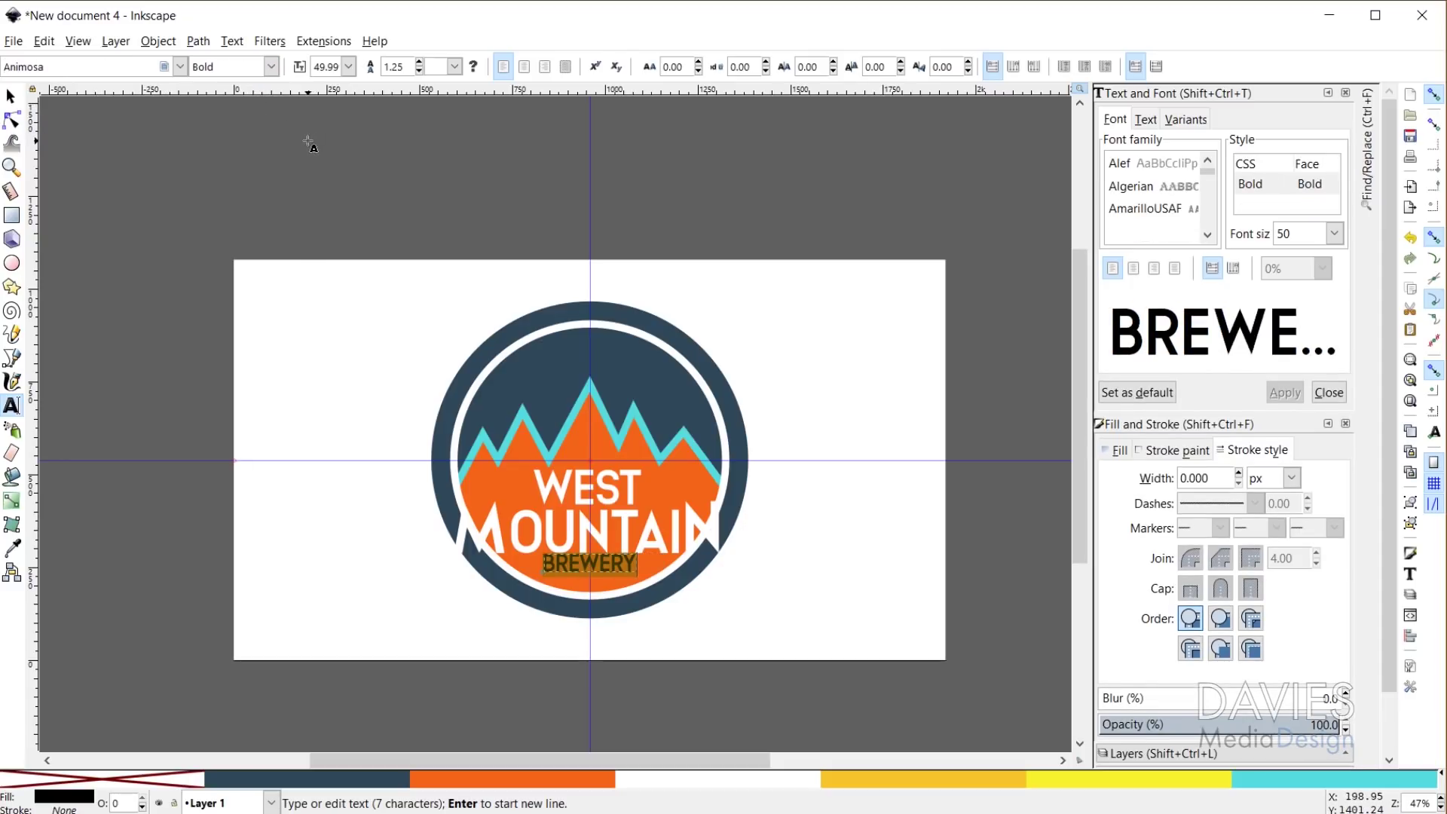
Move the BREWERY text slightly lower under MOUNTAIN, and nudge MOUNTAIN down a little
click(11, 97)
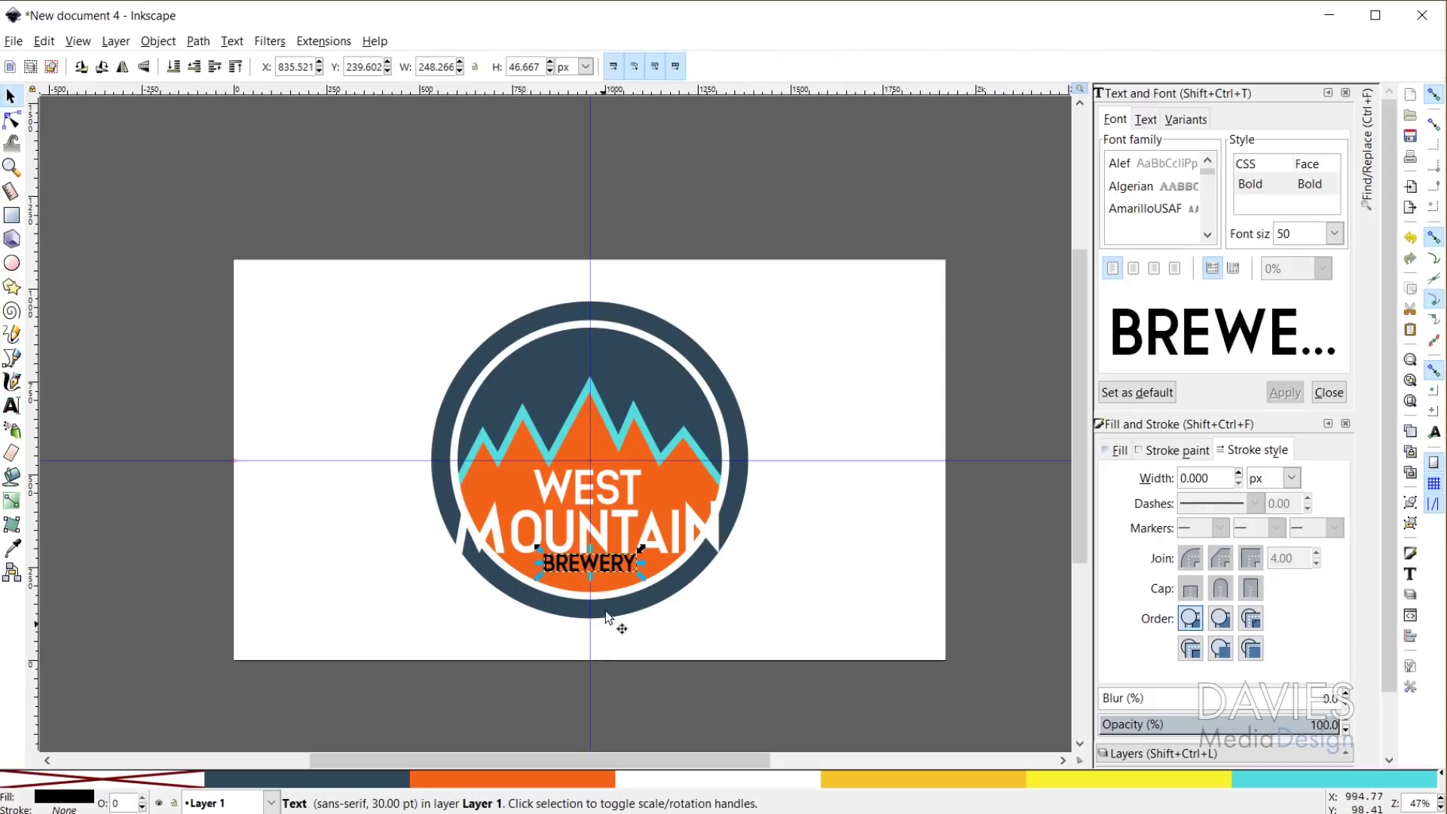
drag(612, 565, 630, 540)
click(626, 532)
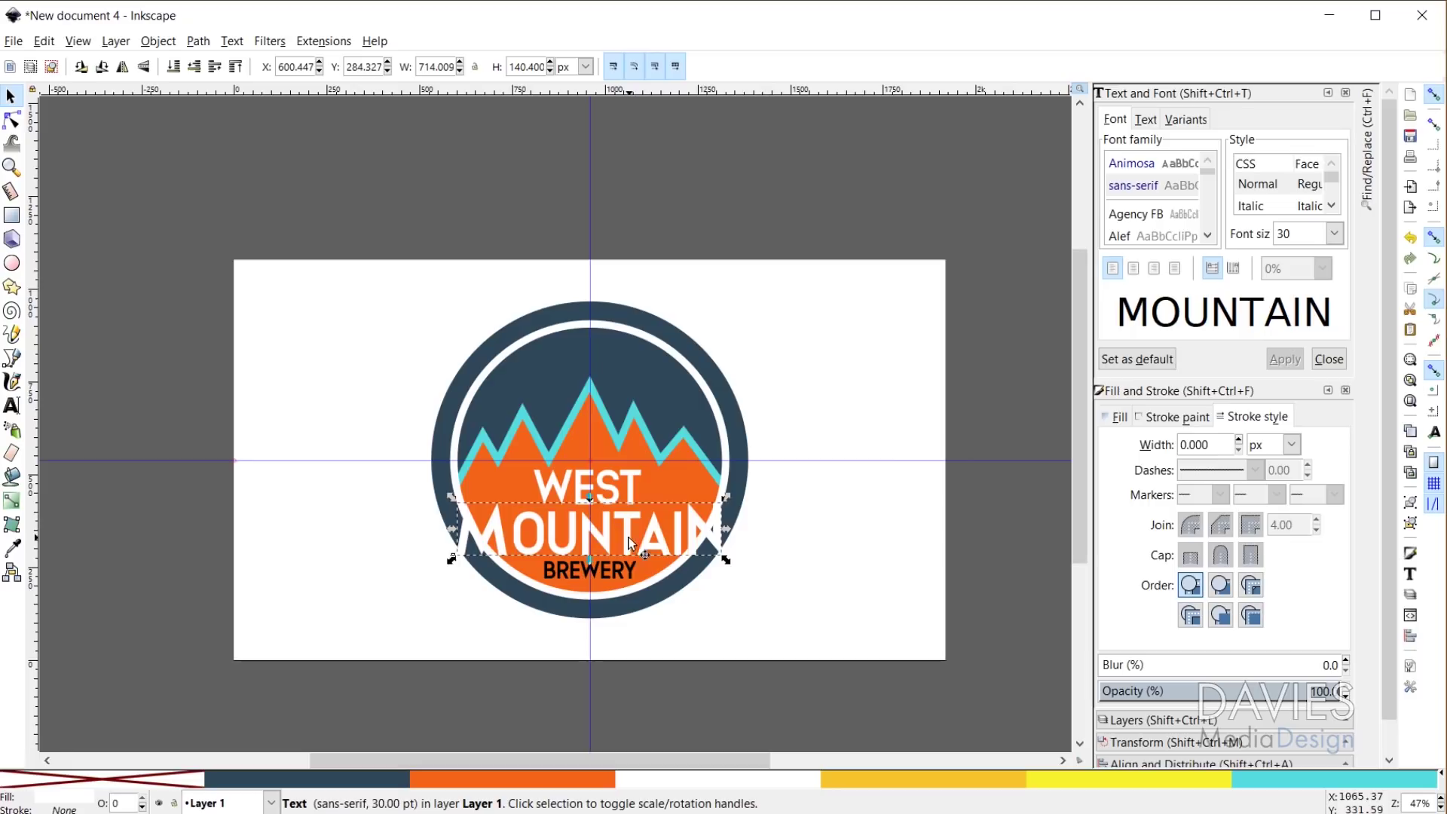
Skew the BREWERY text horizontally into a slight italic slant and fill it with the dark blue
click(615, 577)
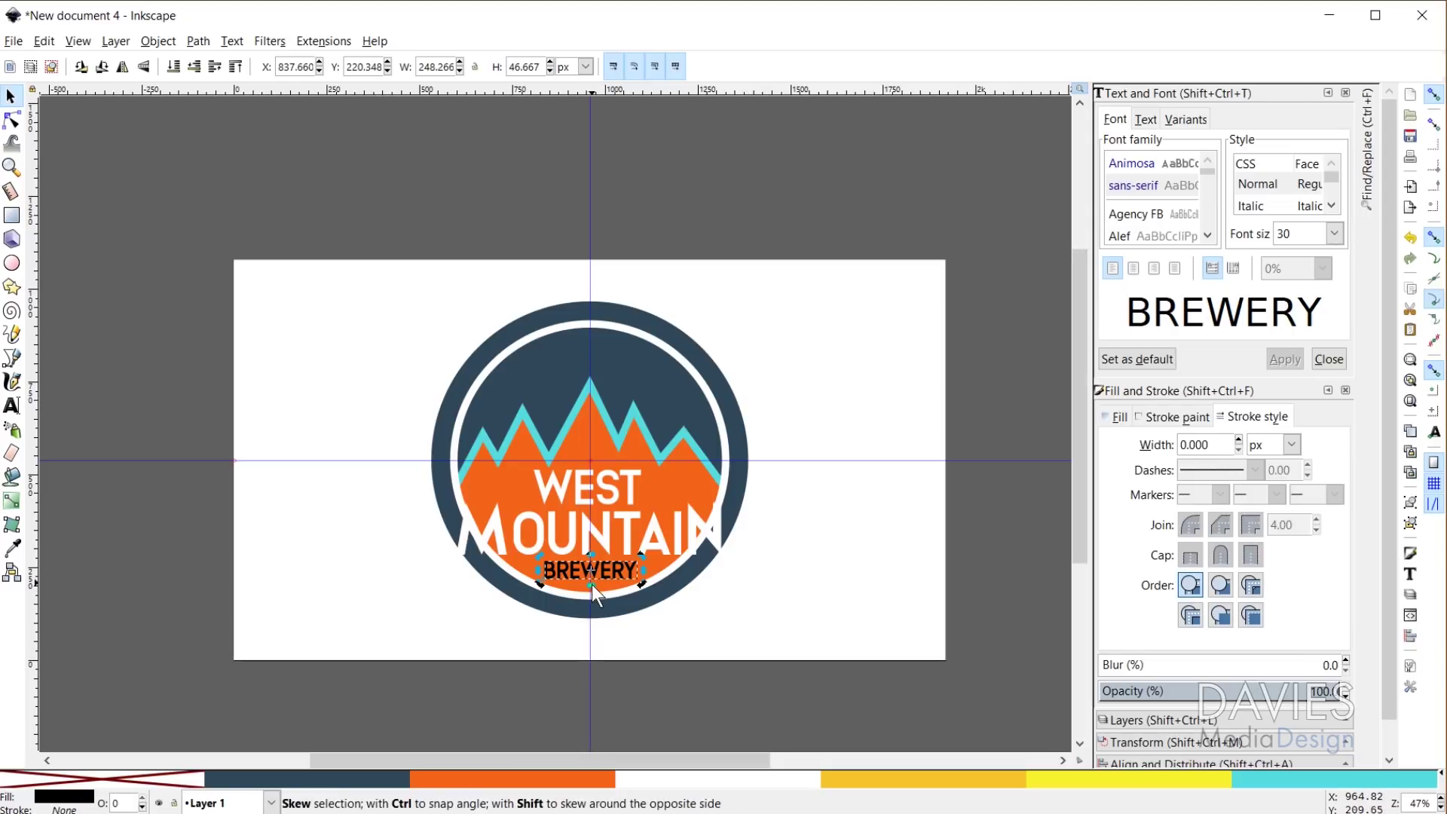
drag(591, 585, 590, 584)
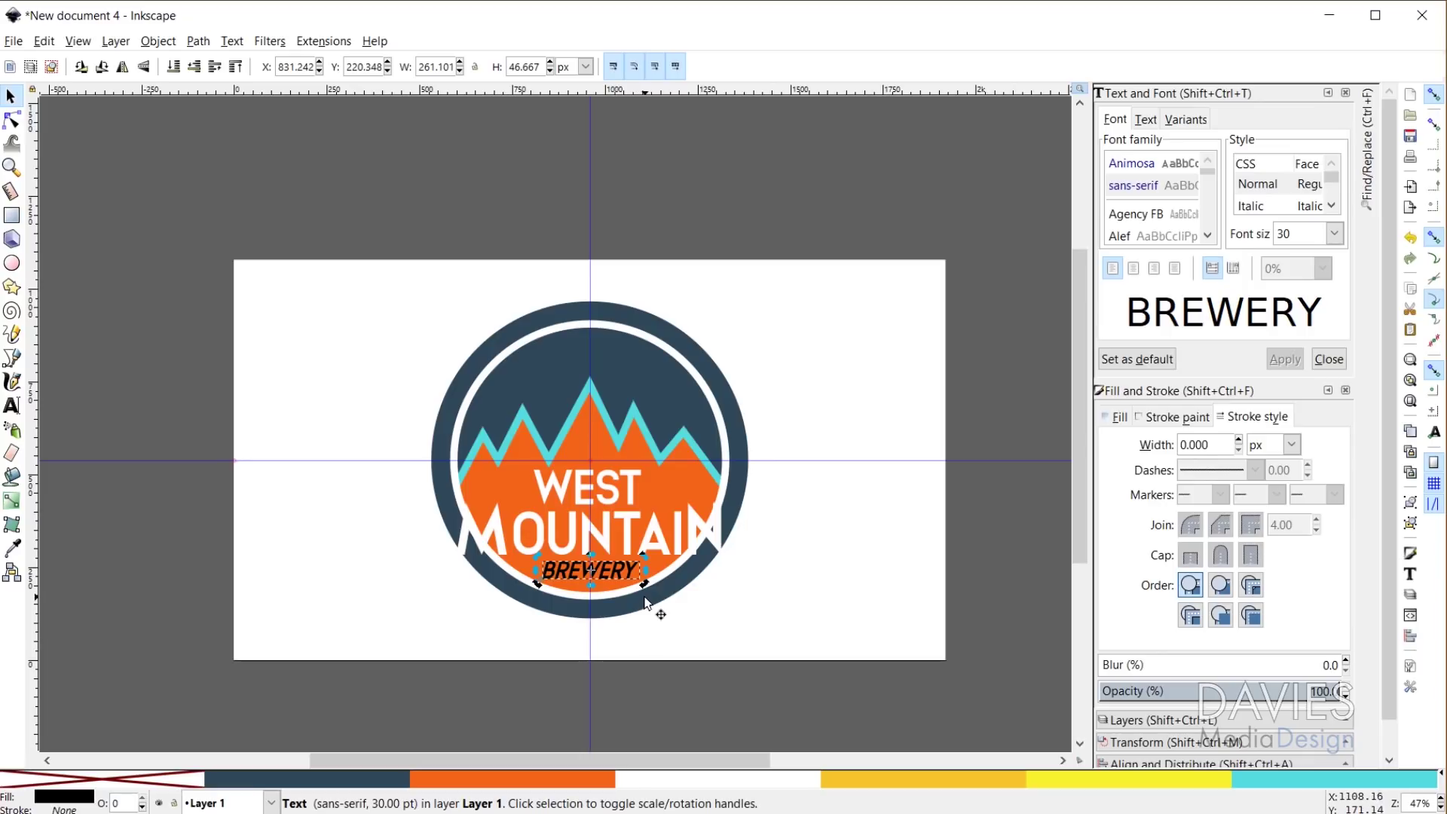
click(318, 777)
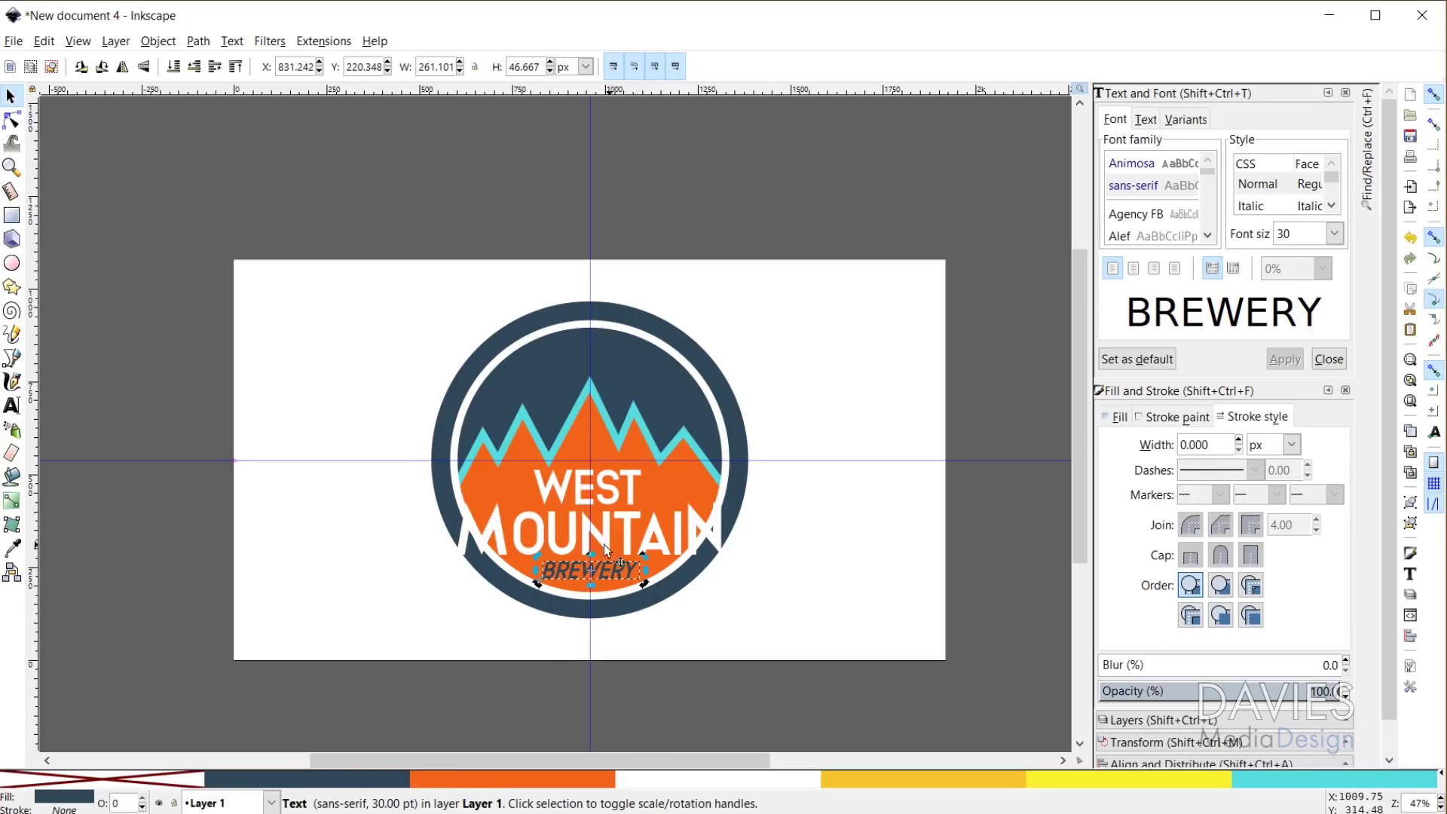
Centre the WEST, MOUNTAIN and BREWERY texts on the vertical axis relative to the page
shift+click(633, 539)
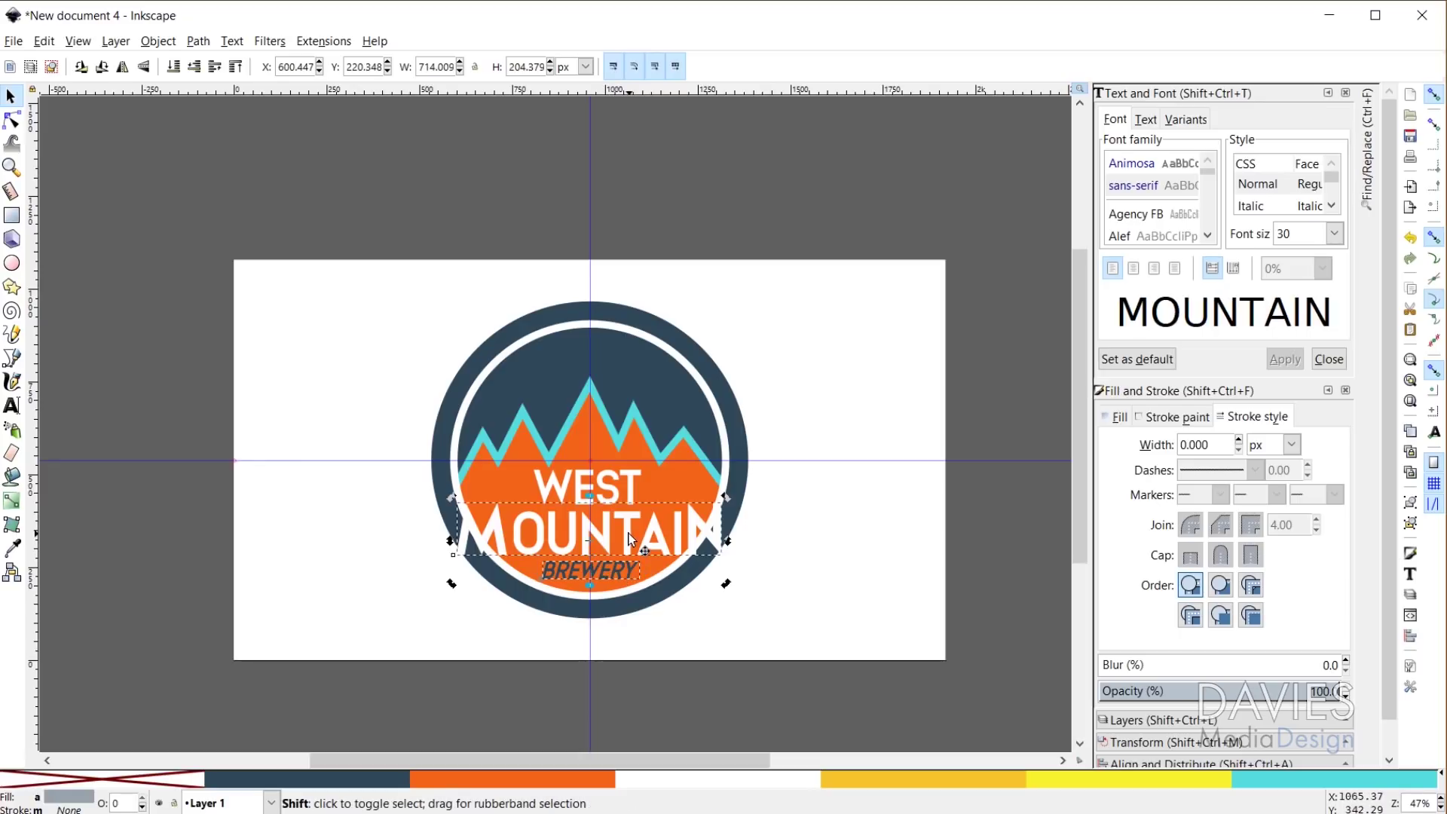
shift+click(632, 481)
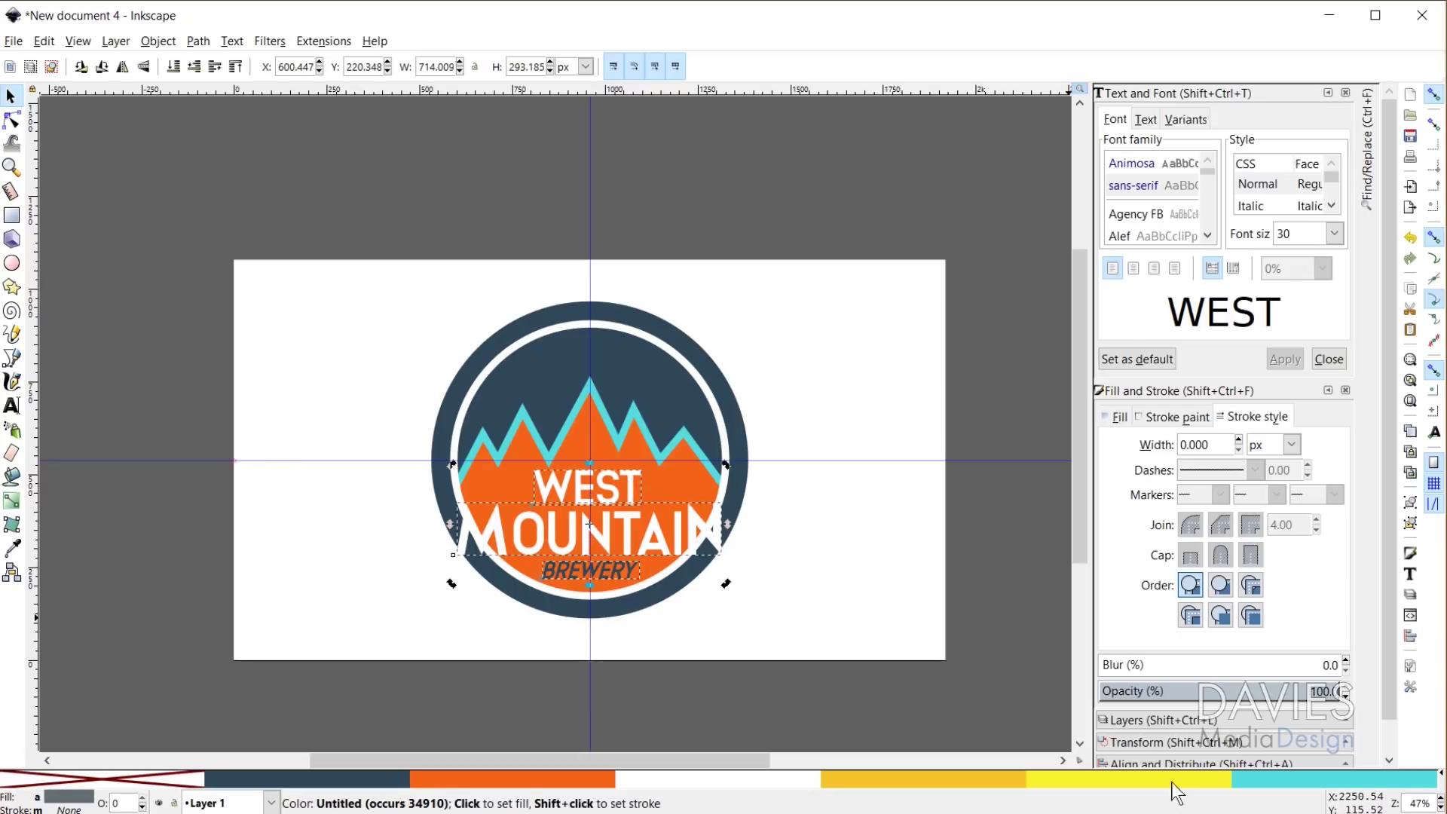
click(1190, 763)
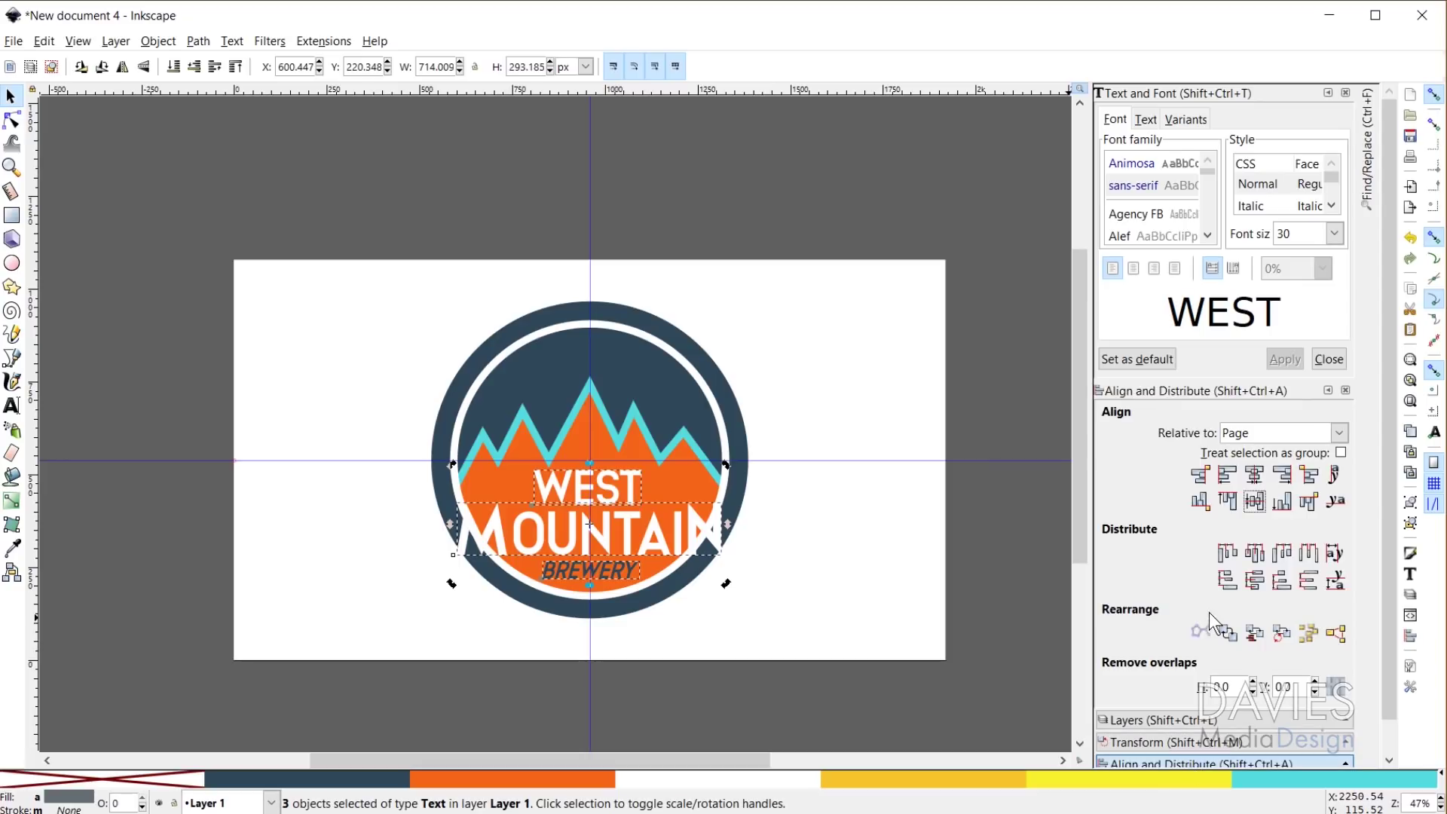
click(1328, 94)
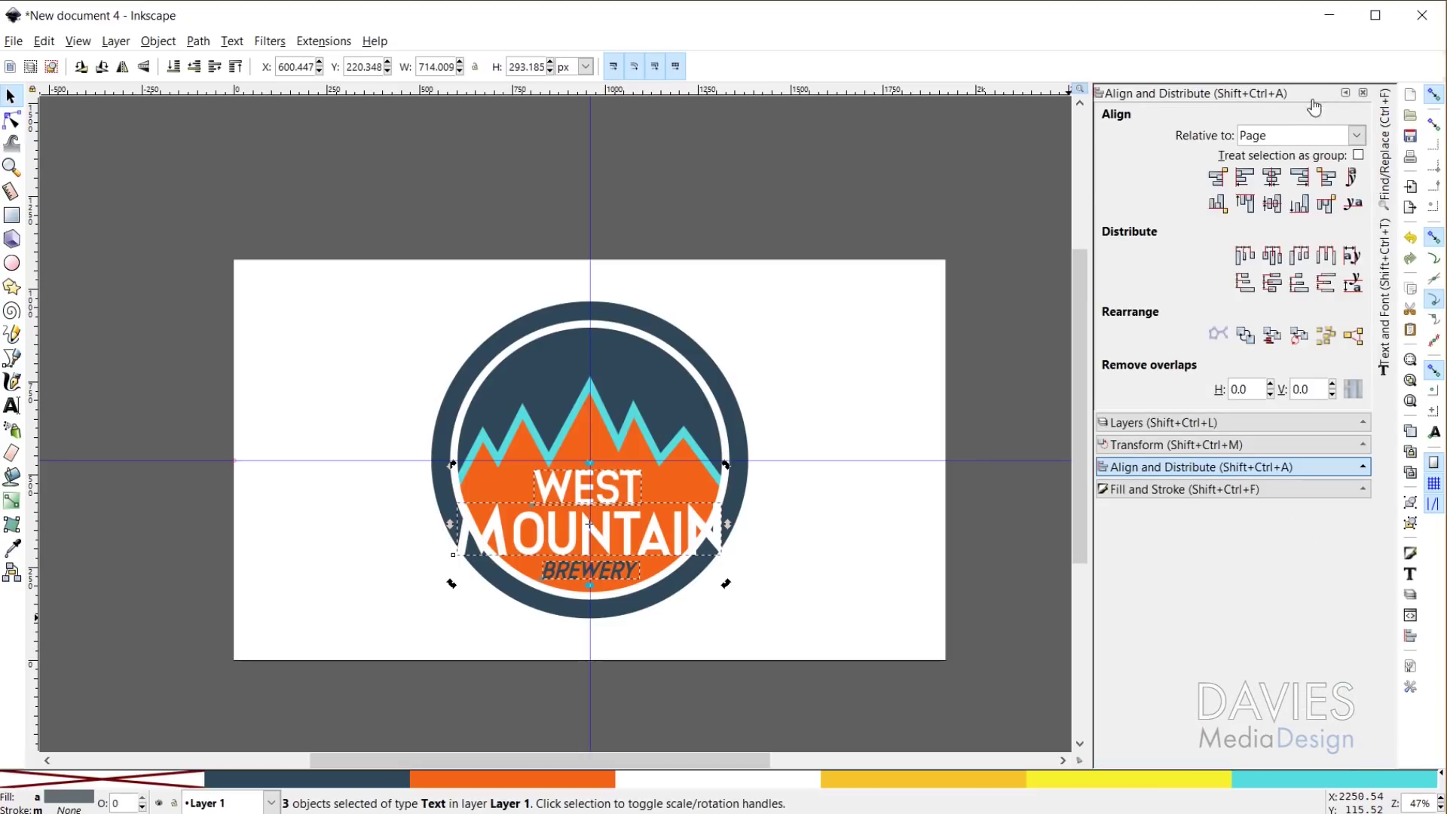
click(1273, 180)
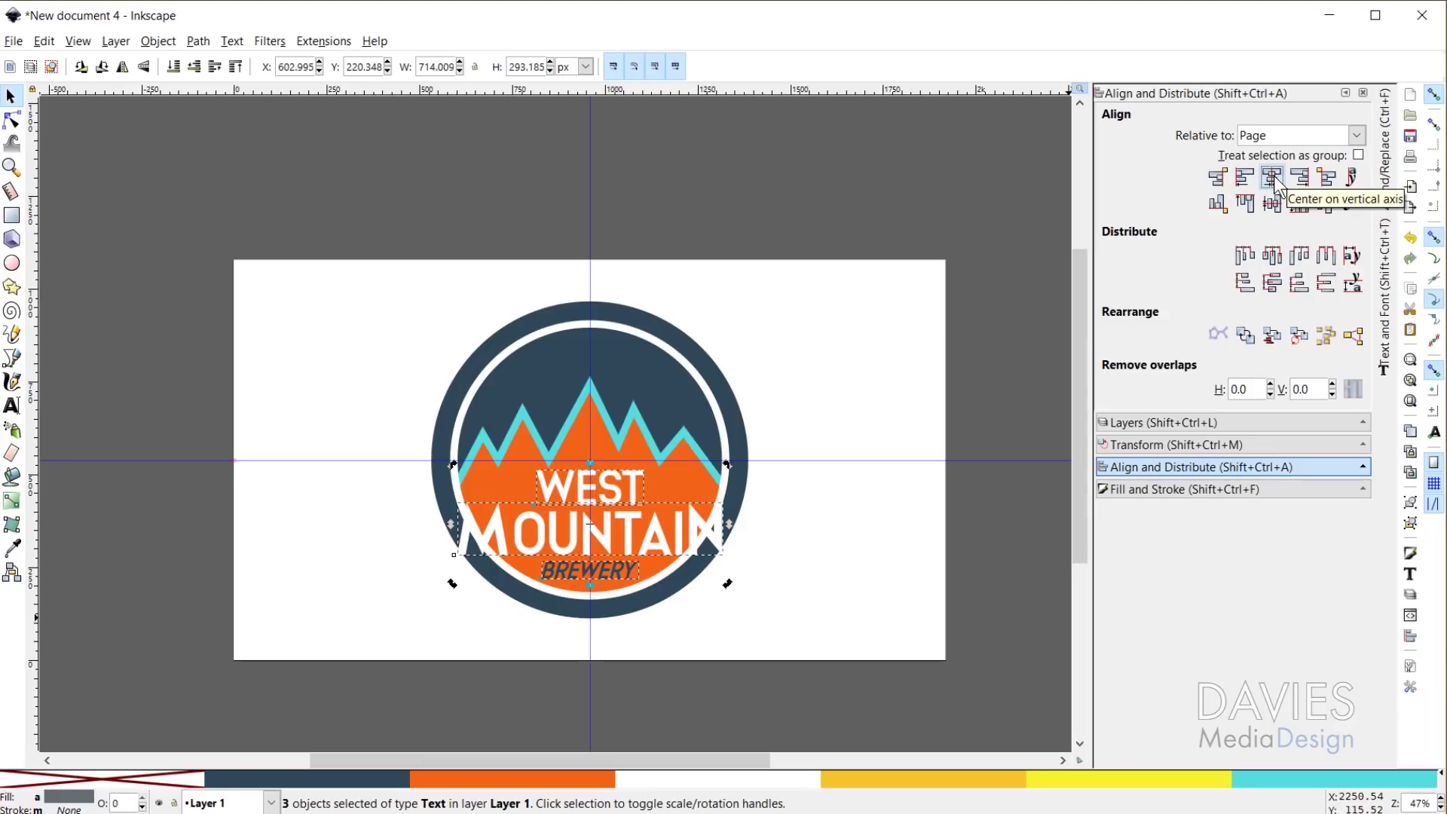
click(783, 176)
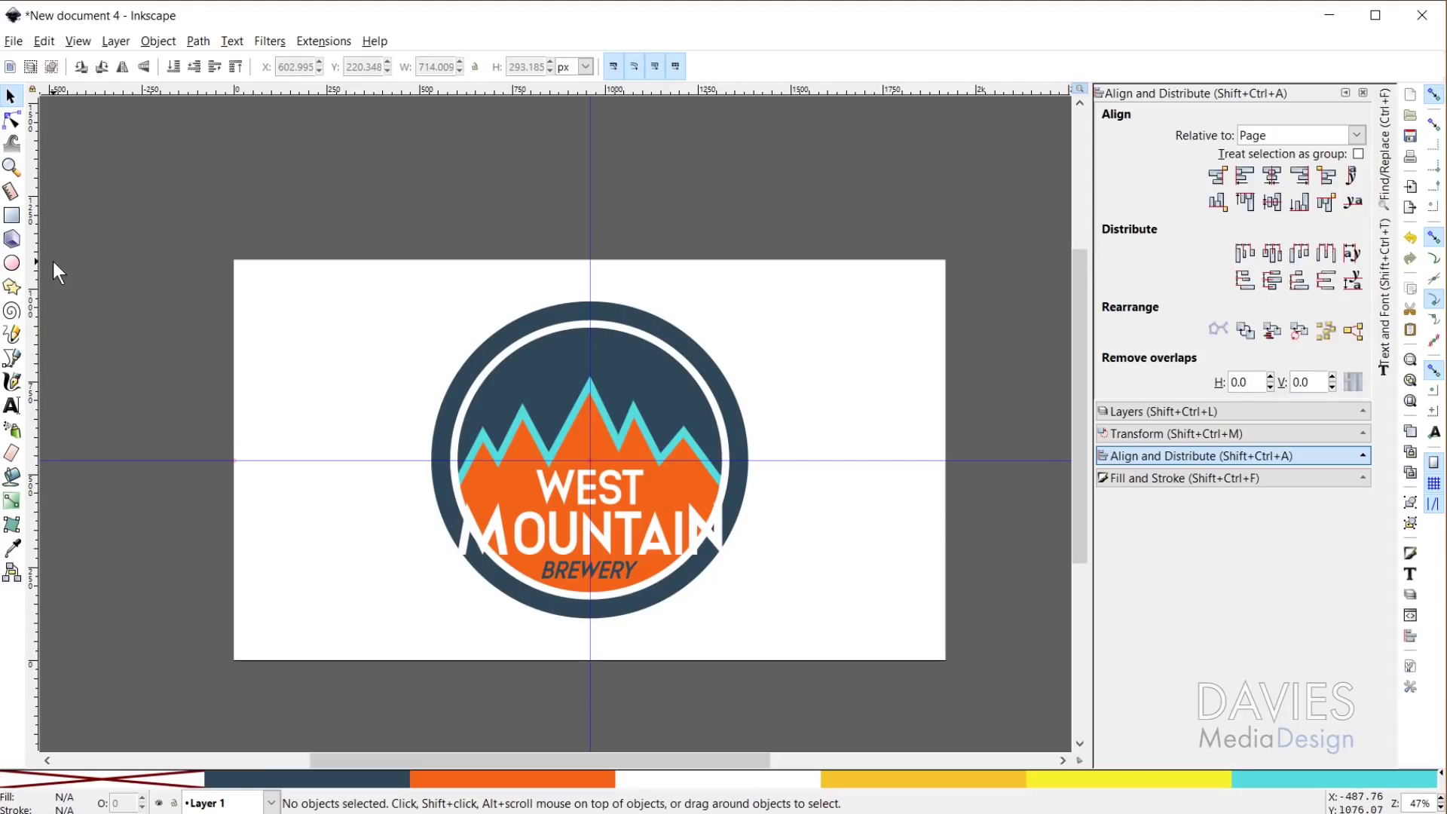
Draw a circle of about 154 px radius centred on the vertical guide, and move it down inside the white ring
click(11, 262)
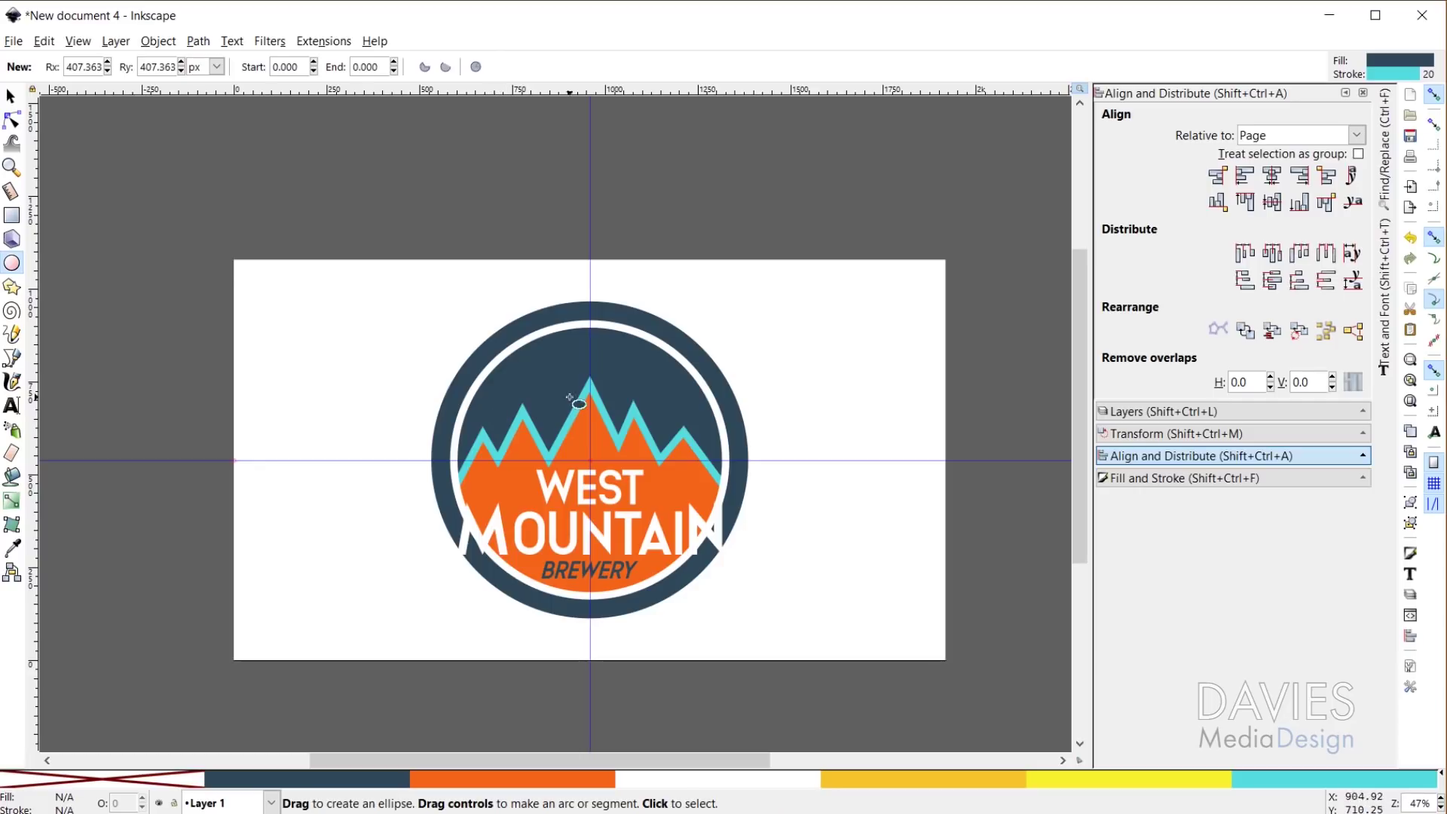
key(ctrl)
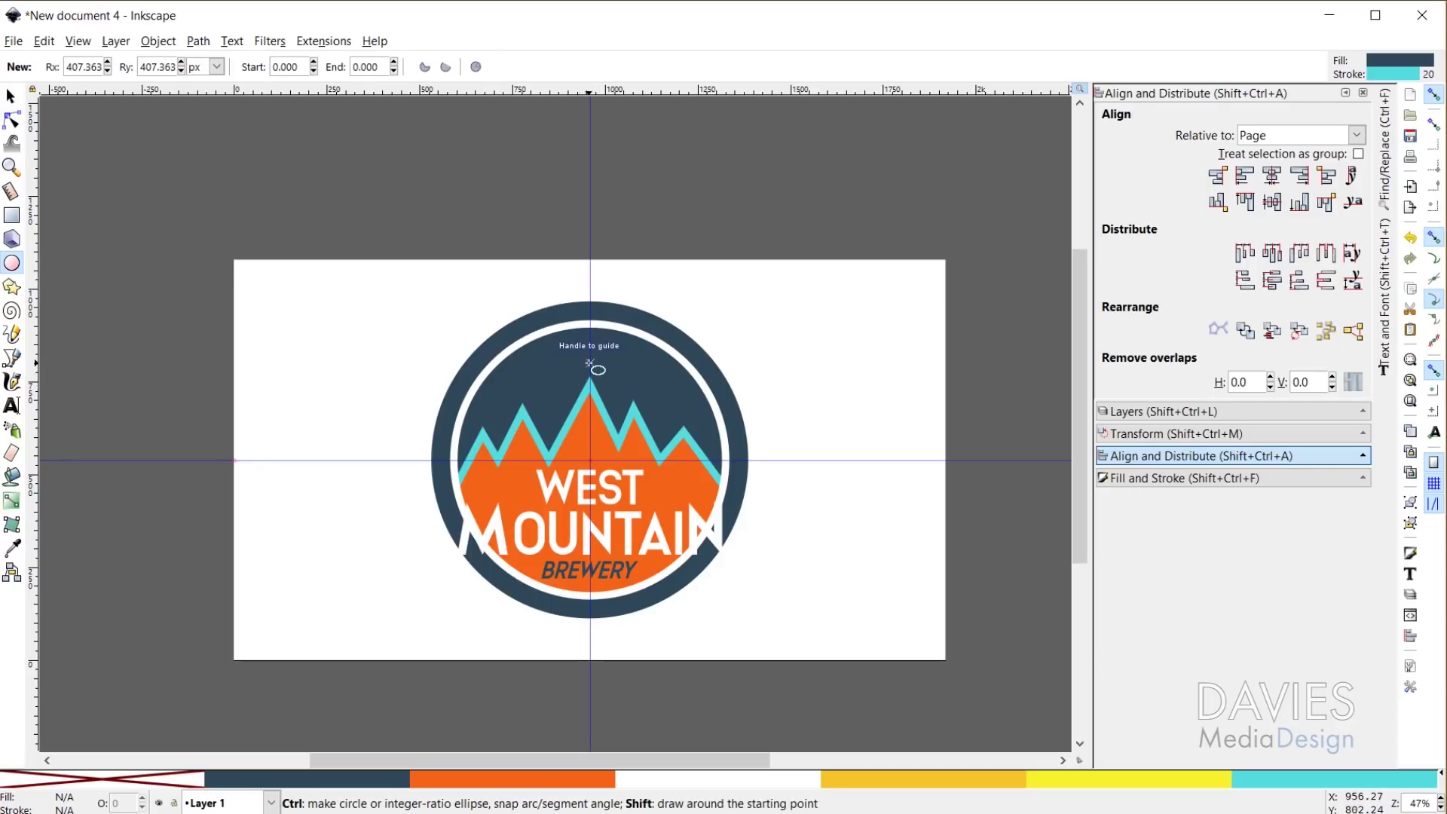
drag(590, 364, 649, 420)
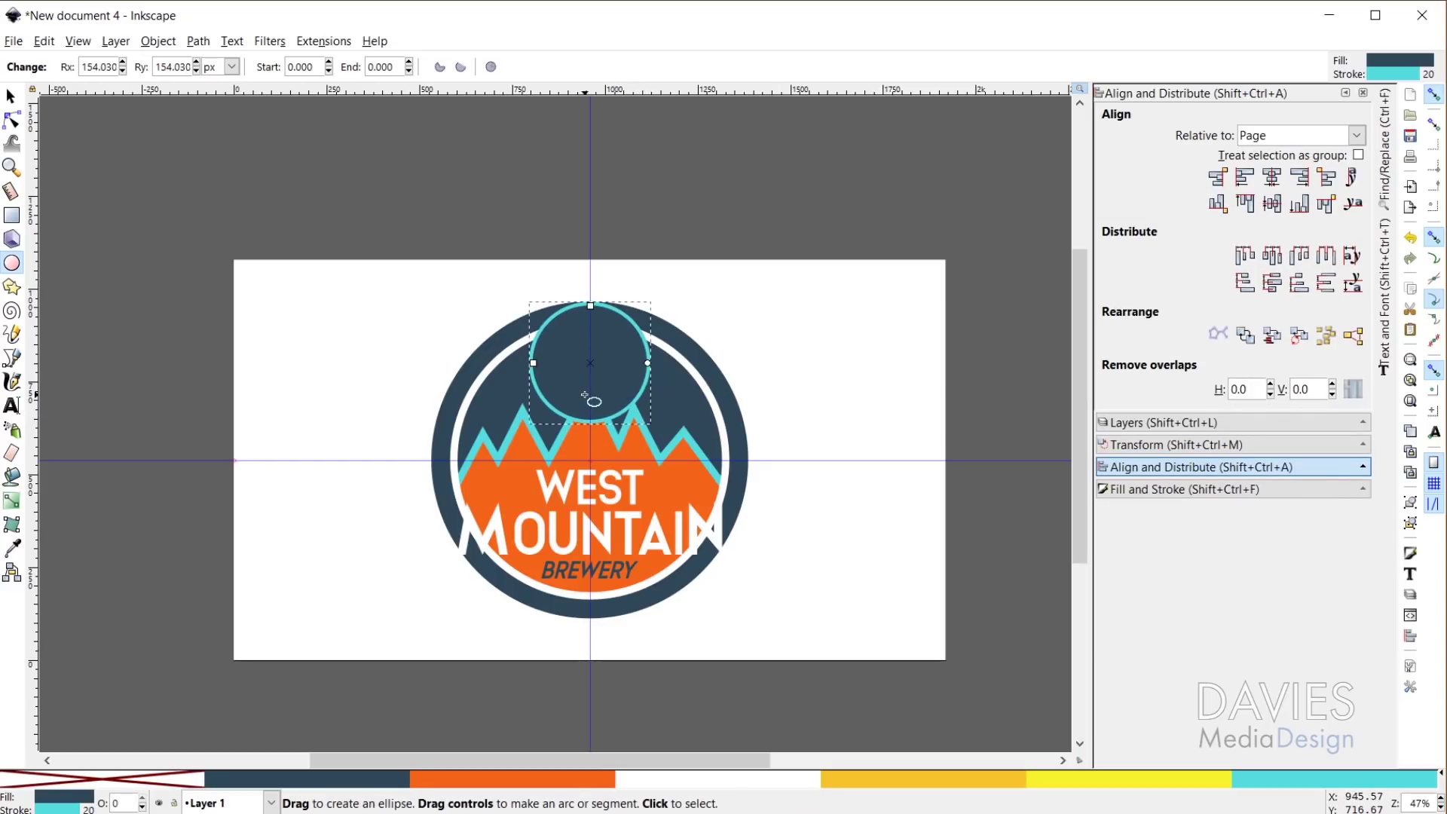
key(s)
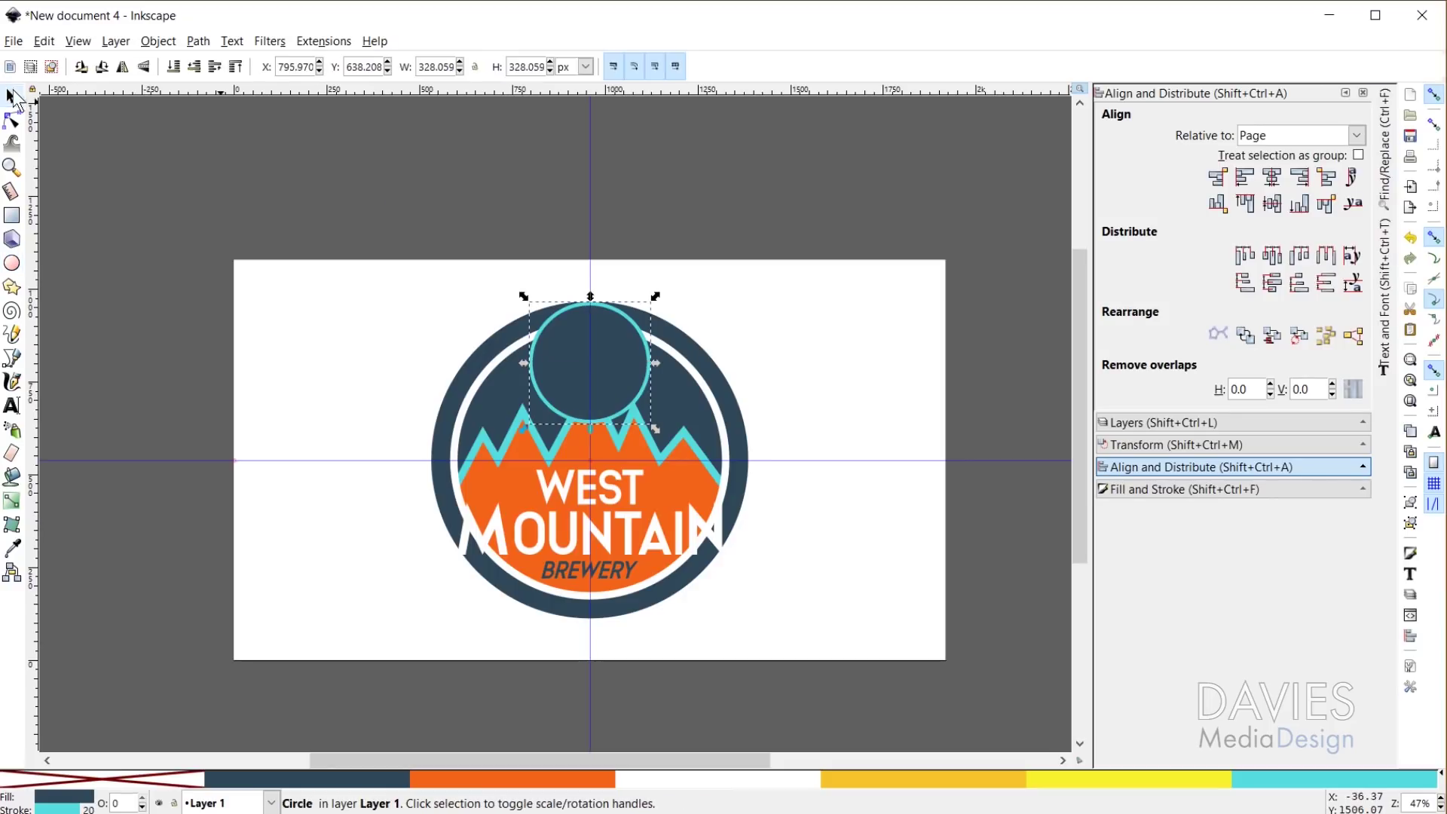
drag(609, 358, 610, 393)
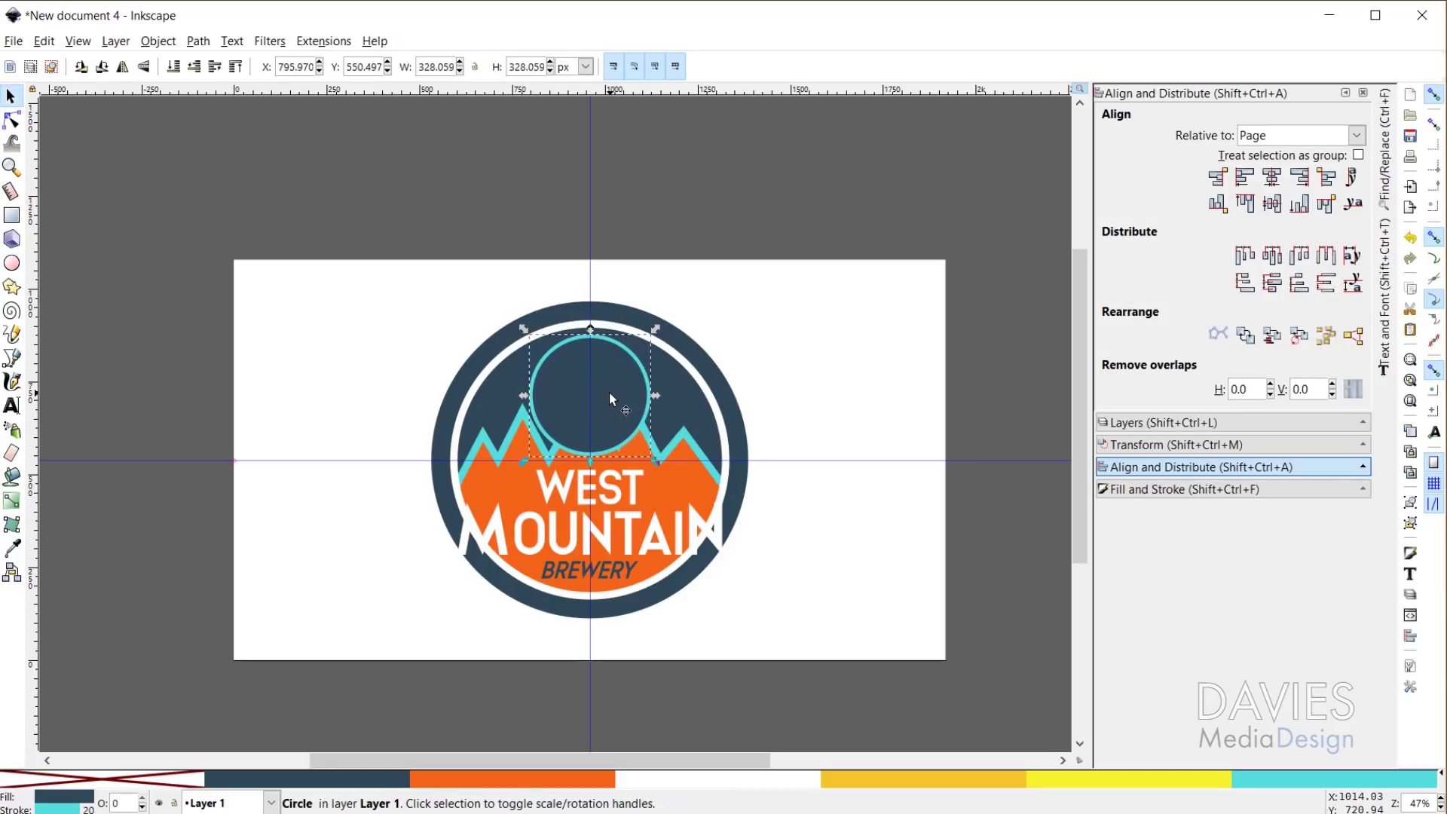
Give the circle a golden-orange fill and a bright yellow stroke 30 px wide
click(960, 780)
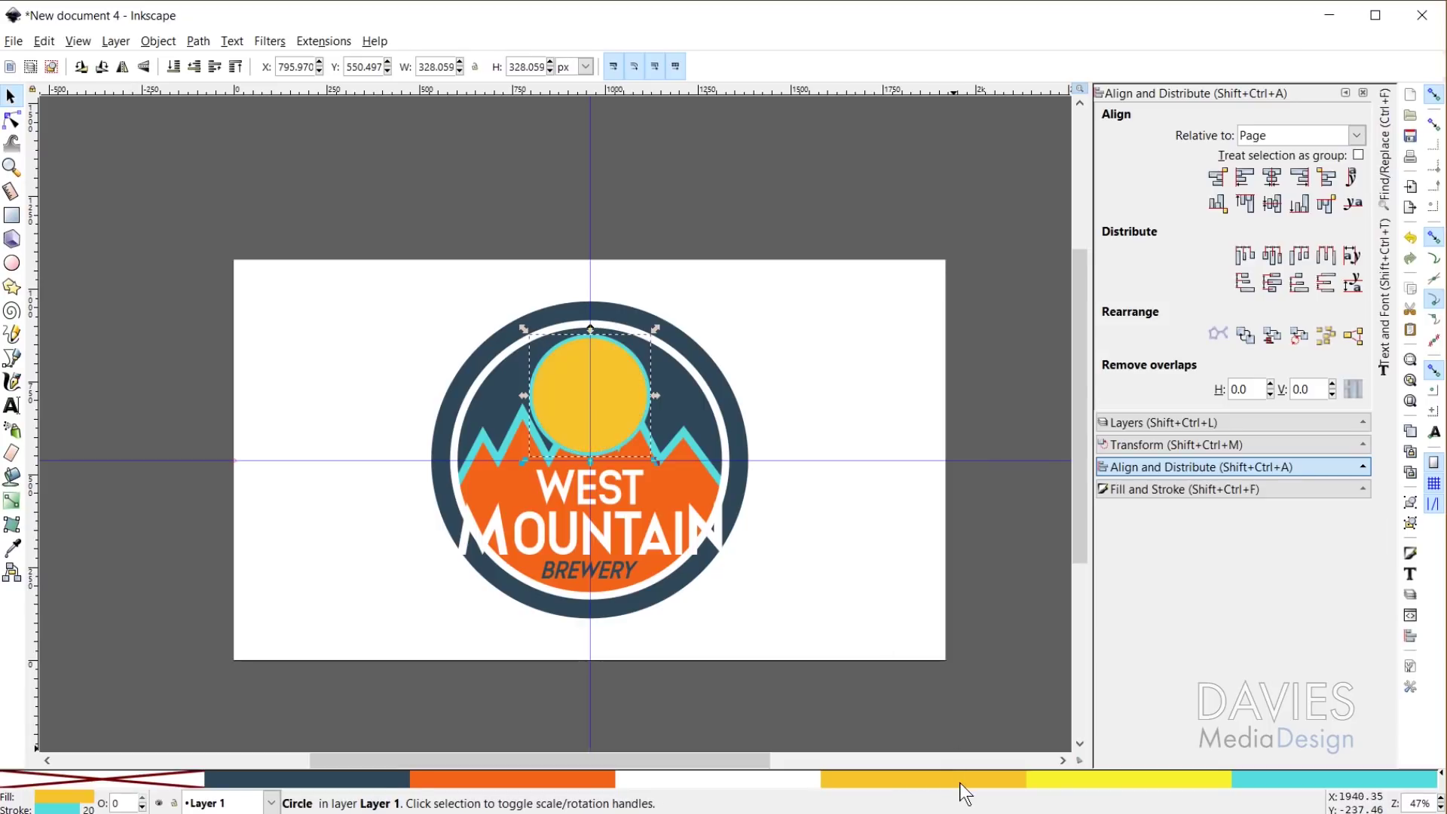
shift+click(1110, 781)
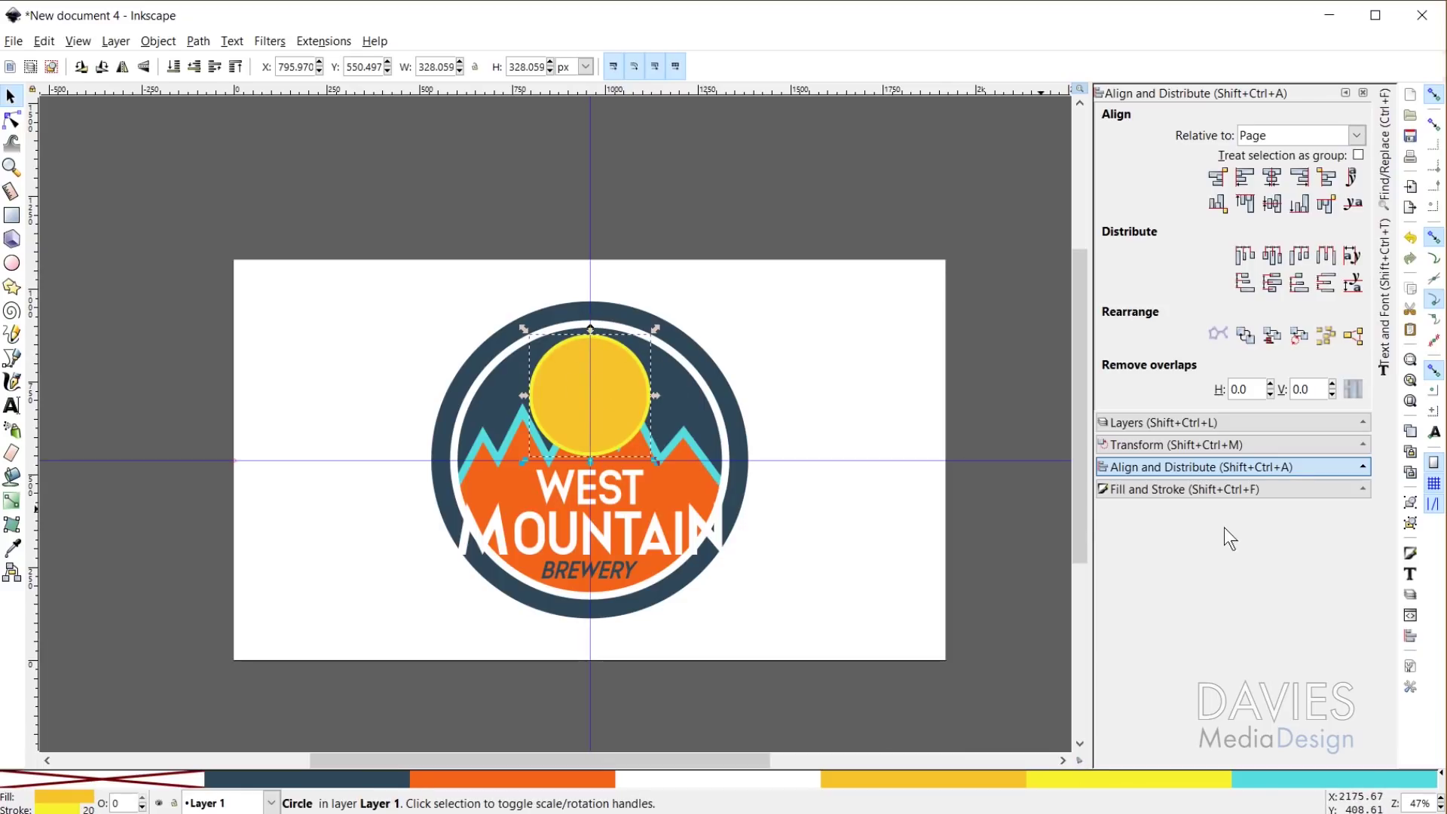
click(1196, 491)
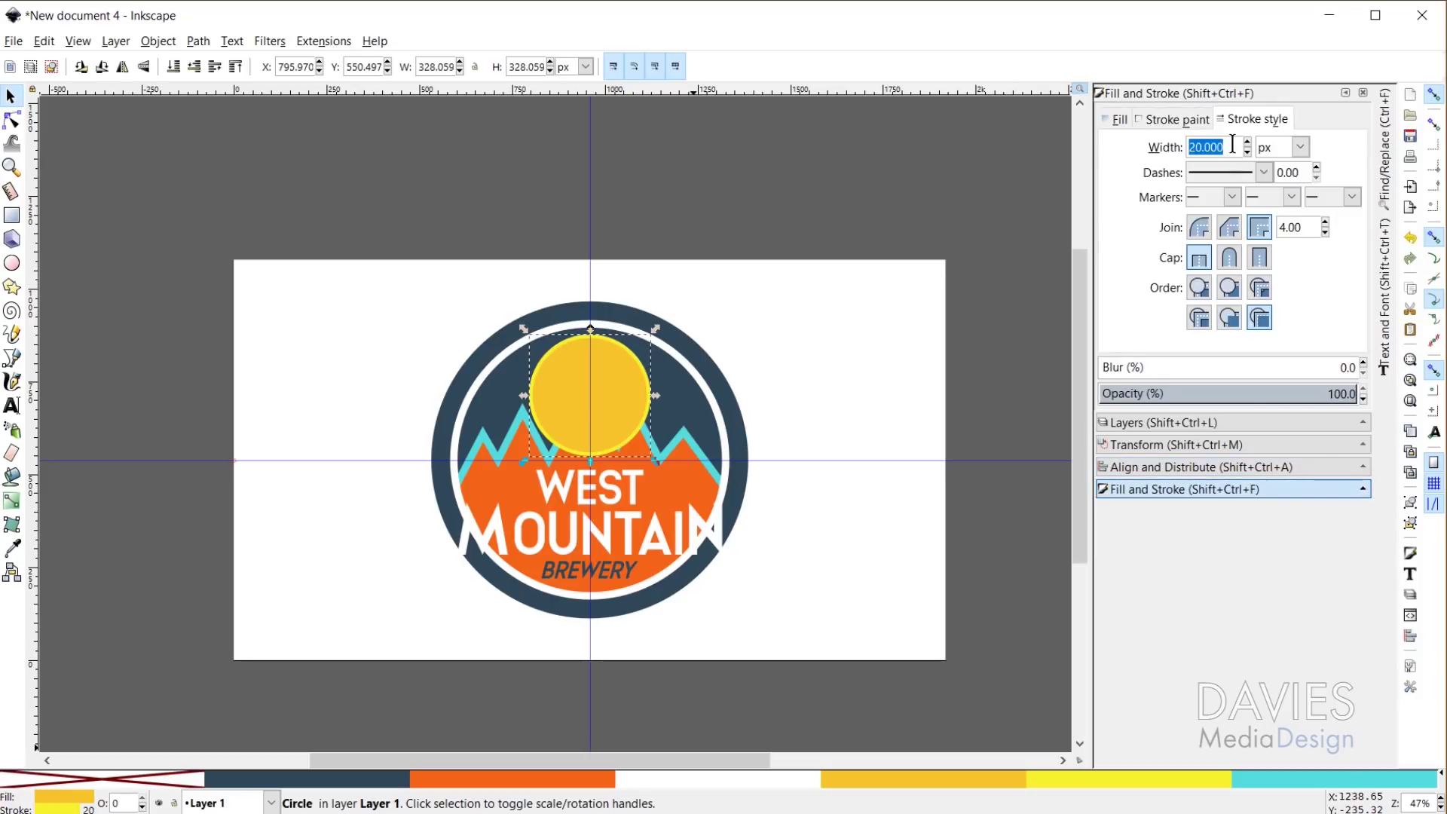
text(30.00)
key(Return)
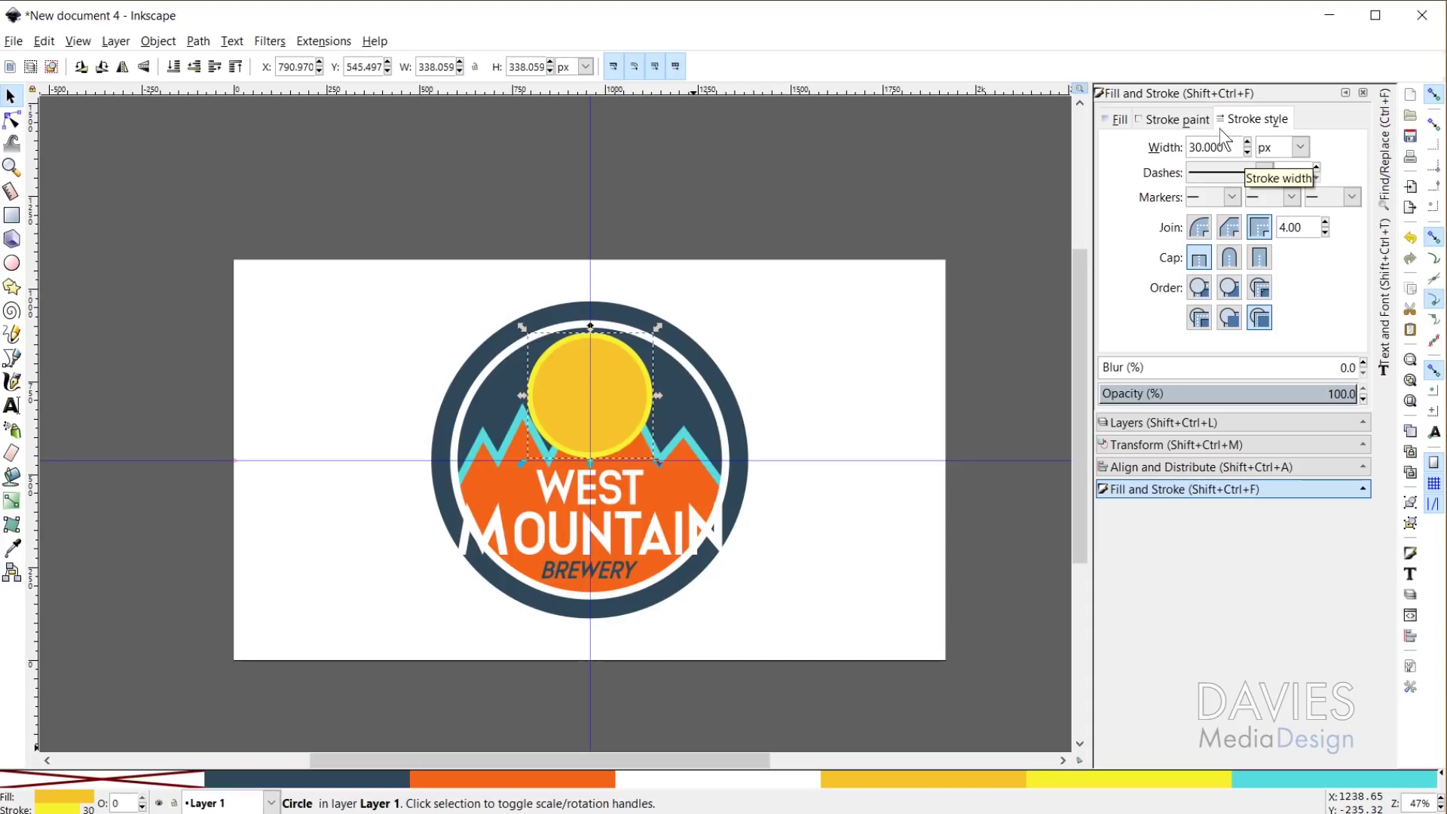
Nudge the yellow circle 8 px down along the vertical guide
click(624, 380)
key(Down)
key(Down)
key(Down)
key(Down)
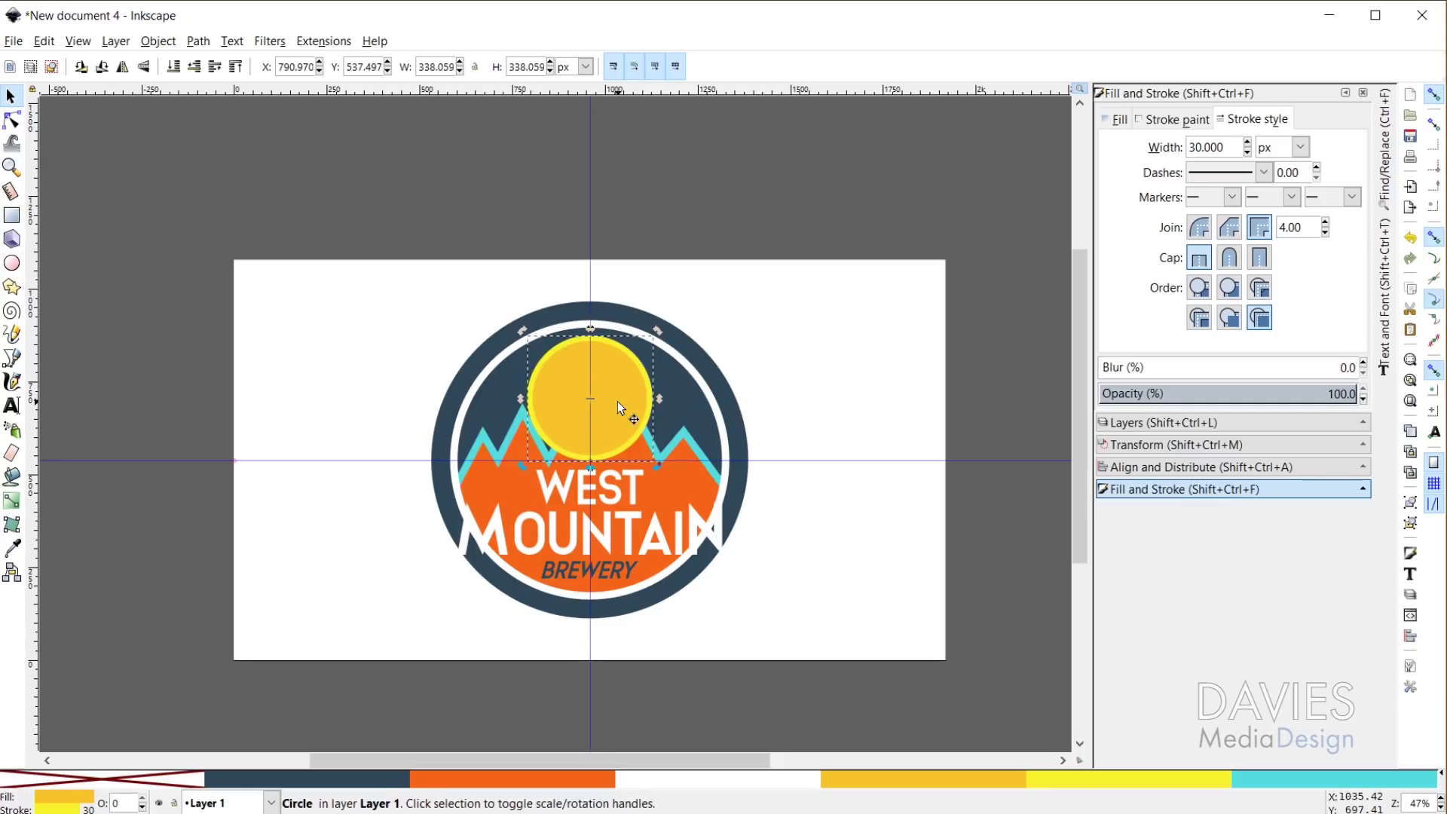
Add Layer 2 above the current layer, place the yellow circle on it, and lock Layer 1
click(1208, 424)
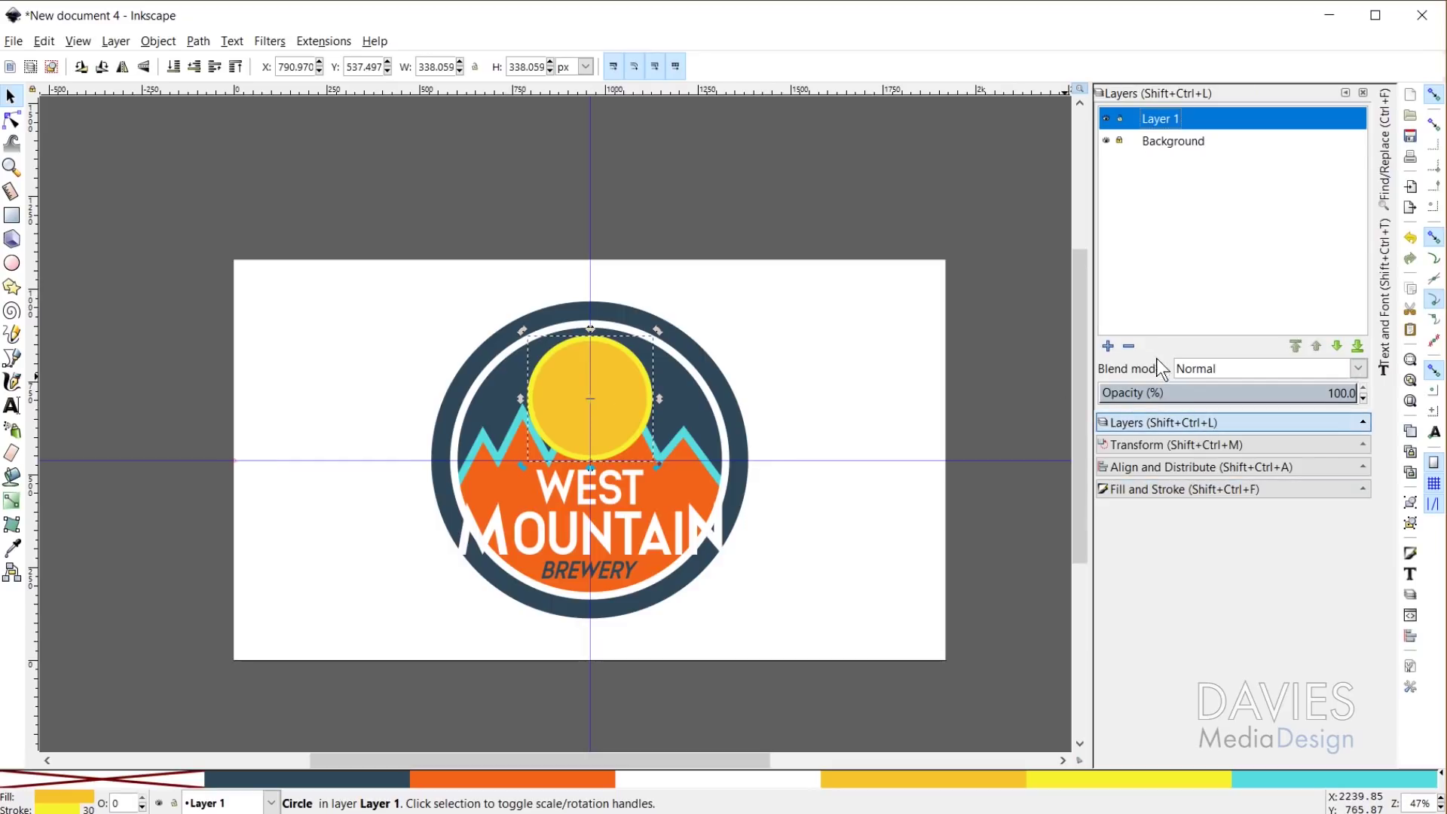
click(1108, 347)
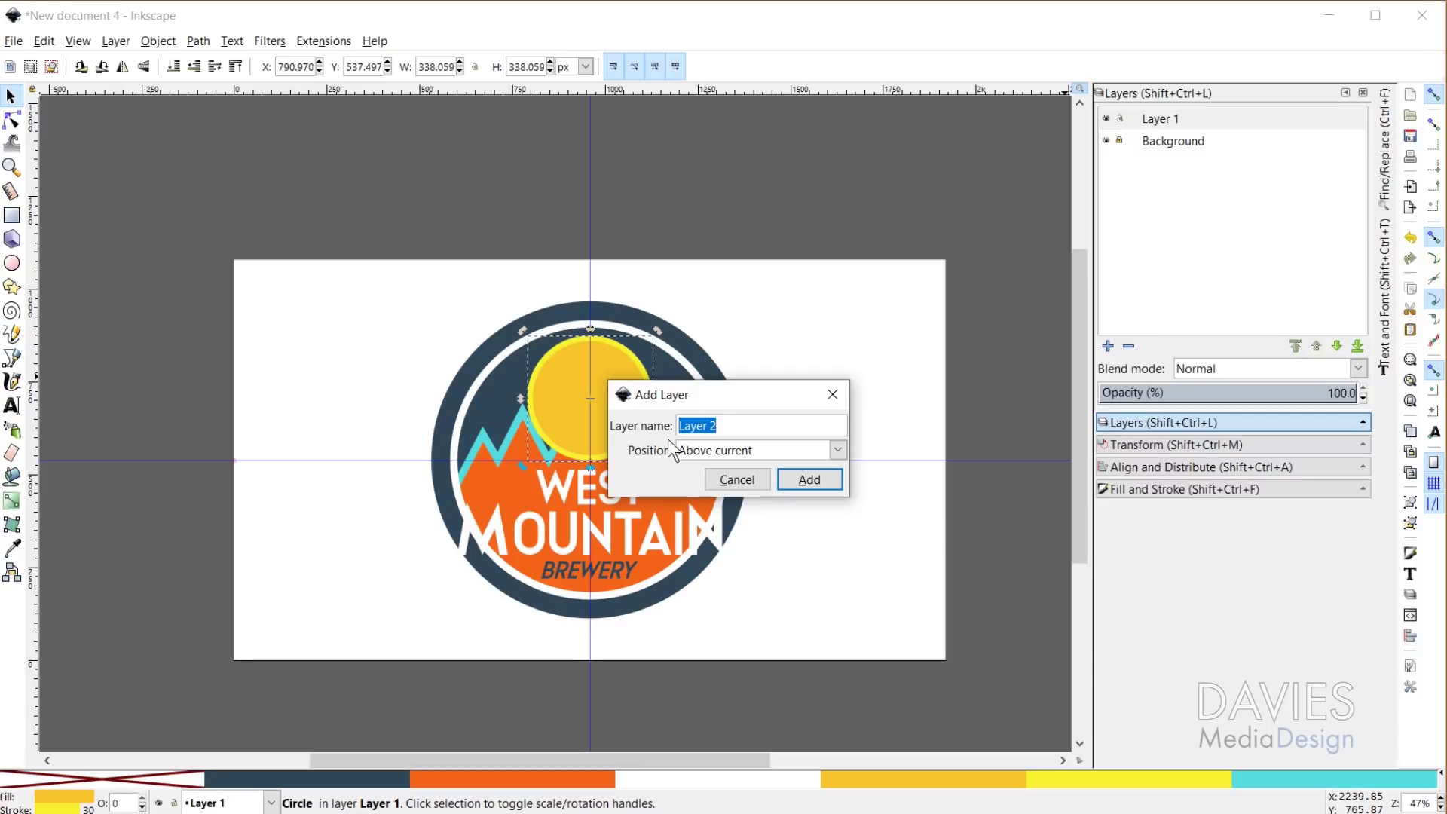
click(814, 481)
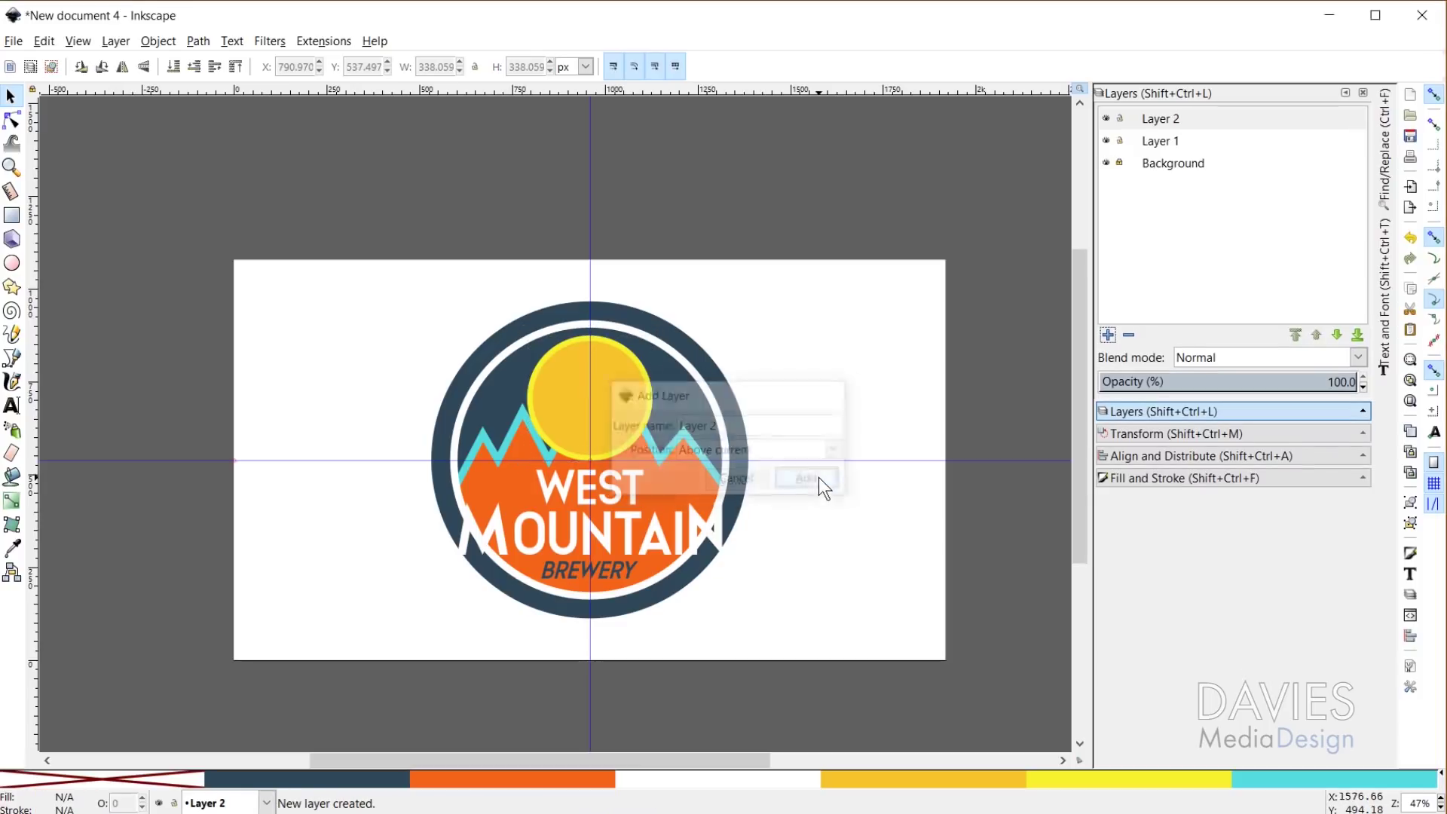
click(1161, 118)
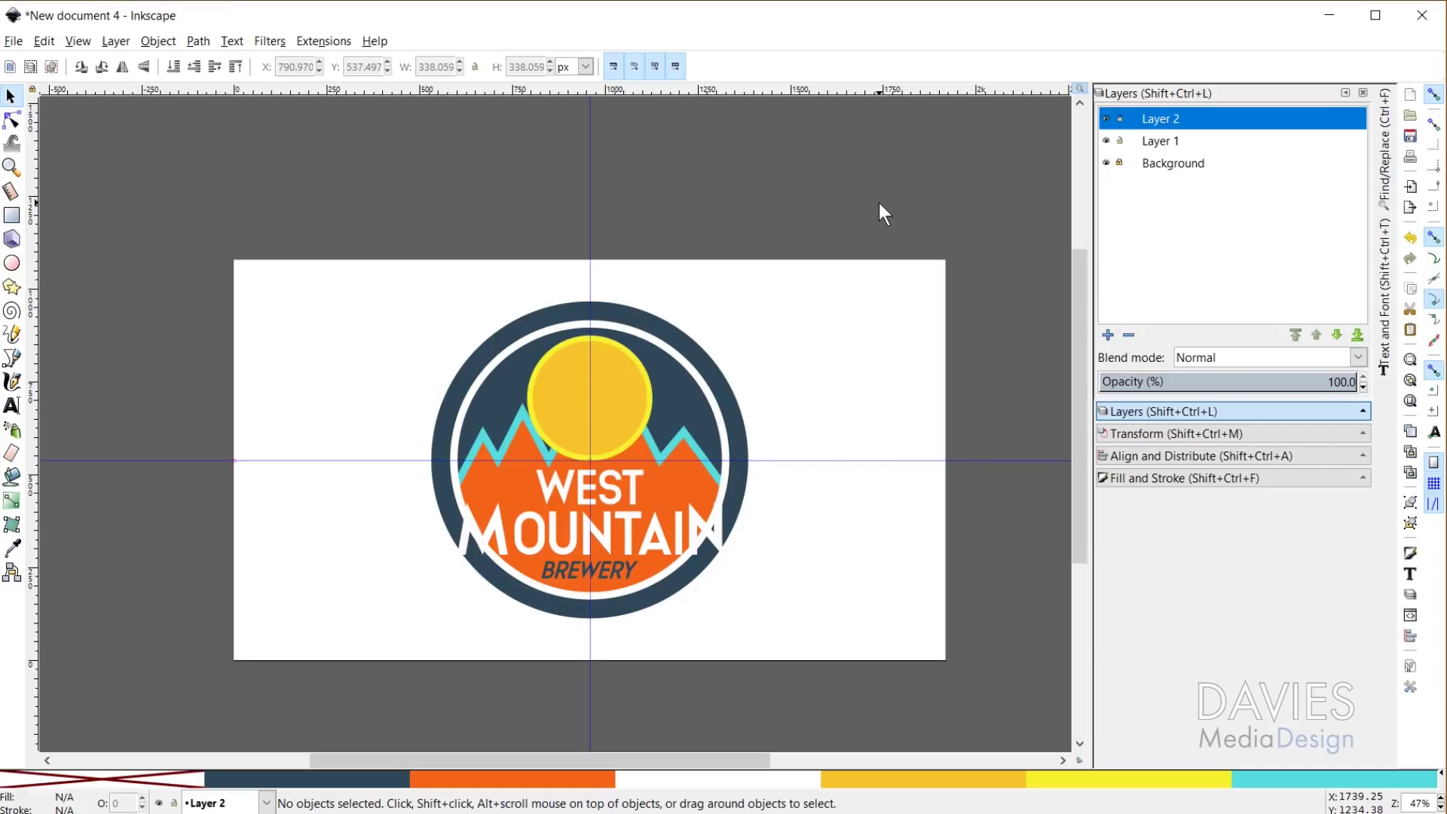
key(Tab)
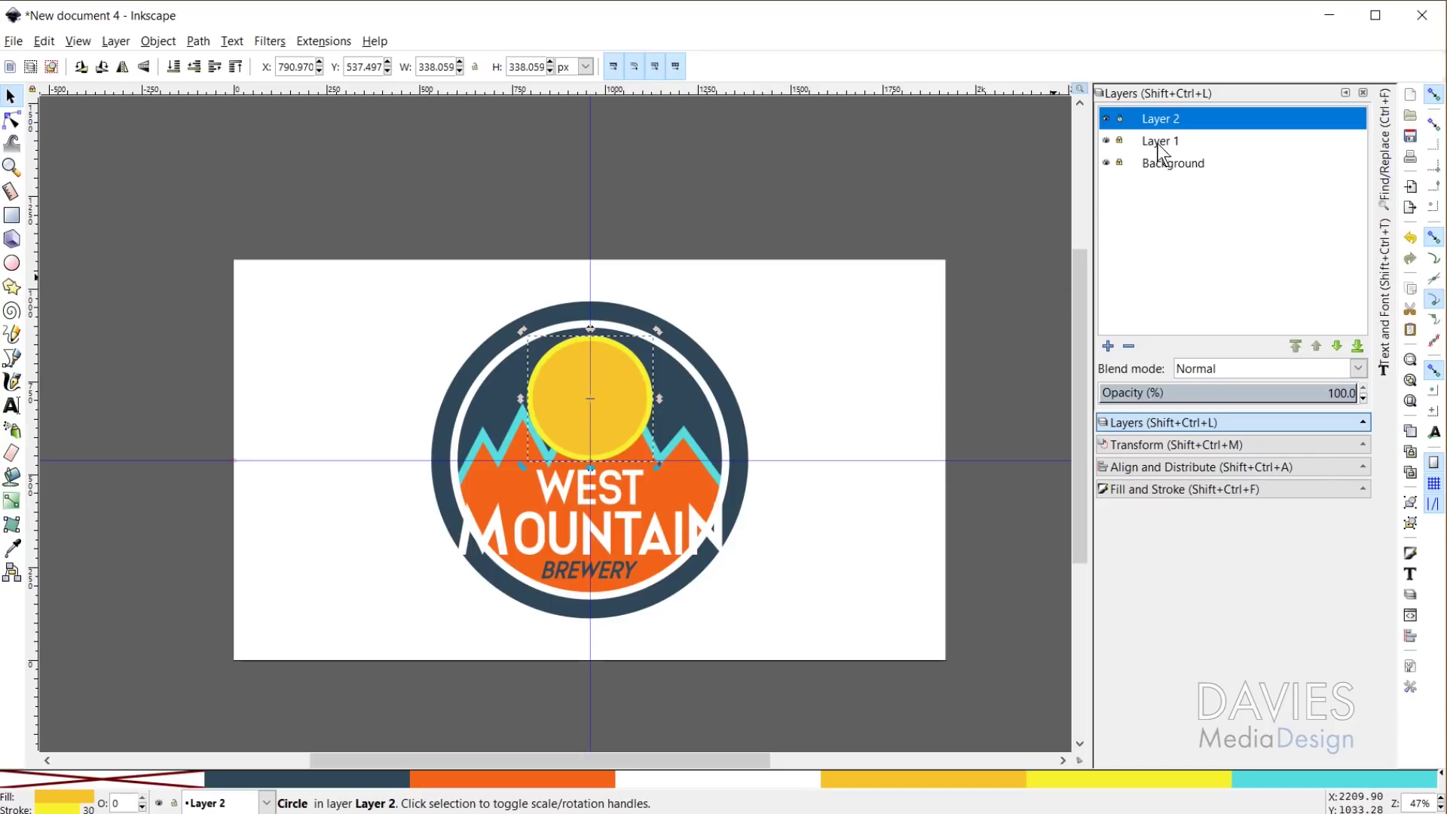
click(601, 408)
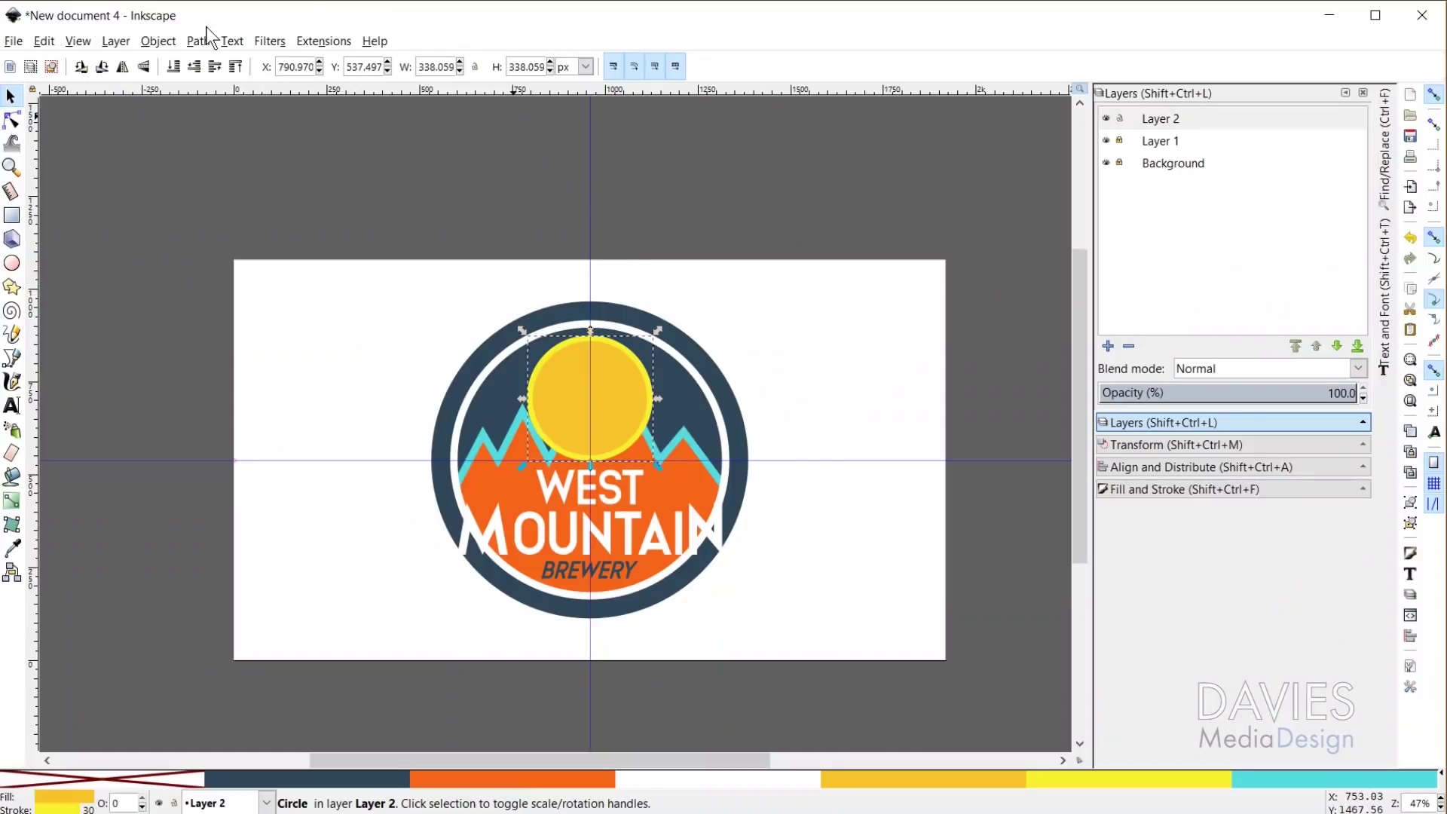
Reset the scale width to 100% along with the scale height in the selected circle's Transform settings
click(161, 42)
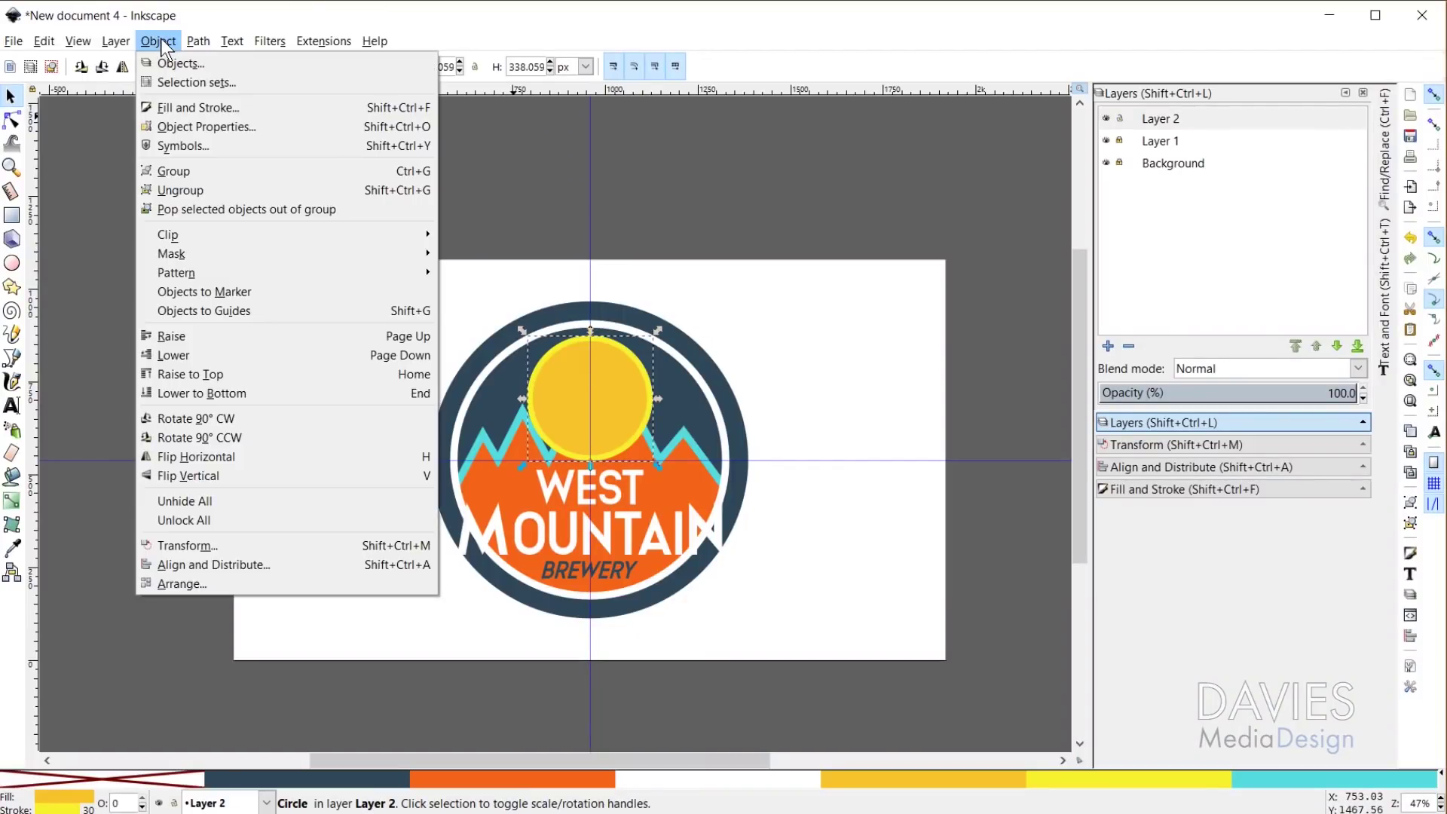
click(182, 544)
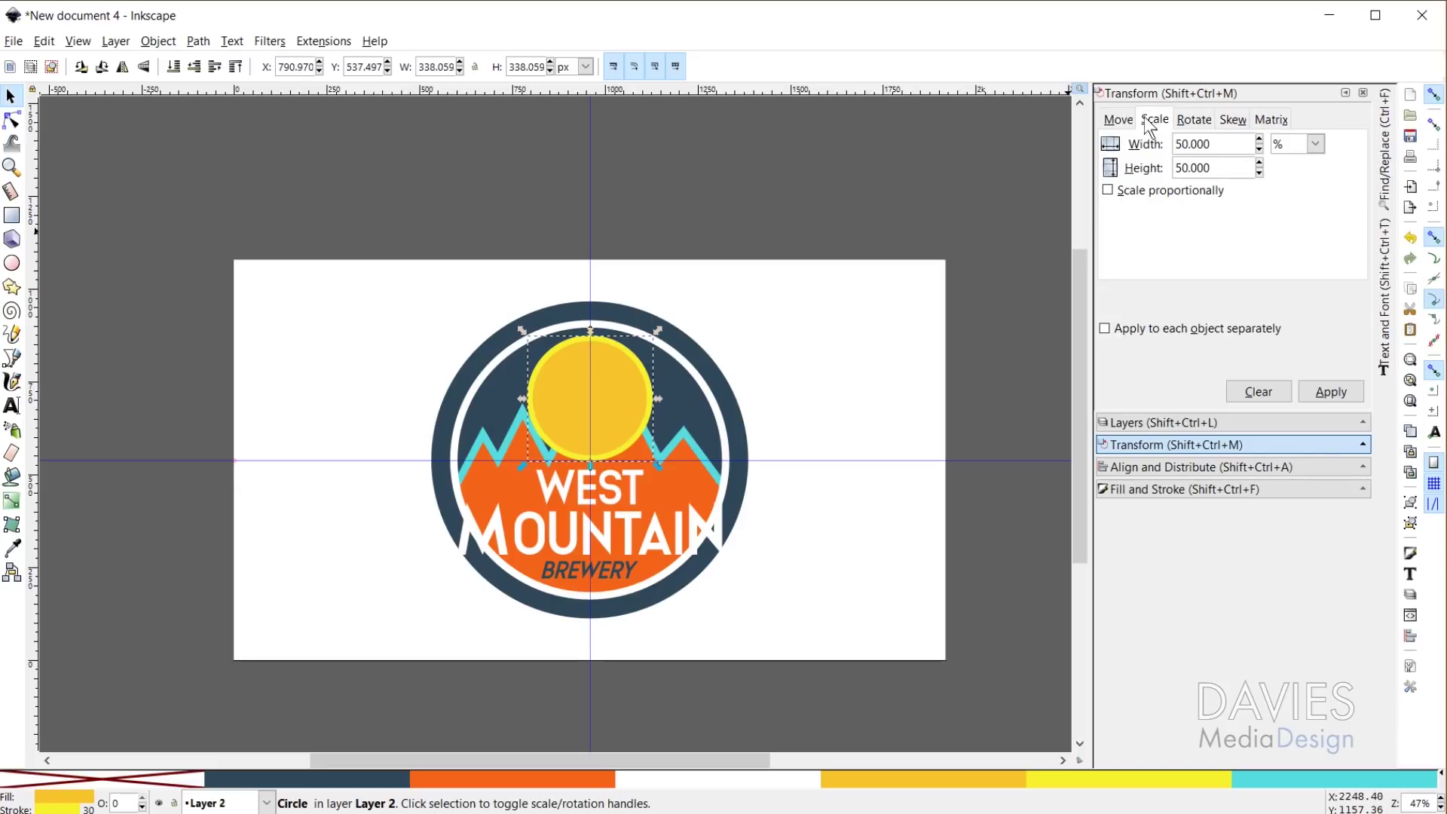
drag(1216, 147, 1138, 151)
text(100)
key(Tab)
text(10)
Offset a copy of the yellow circle with a relative move of 350 px horizontally and -350 px vertically
click(1125, 123)
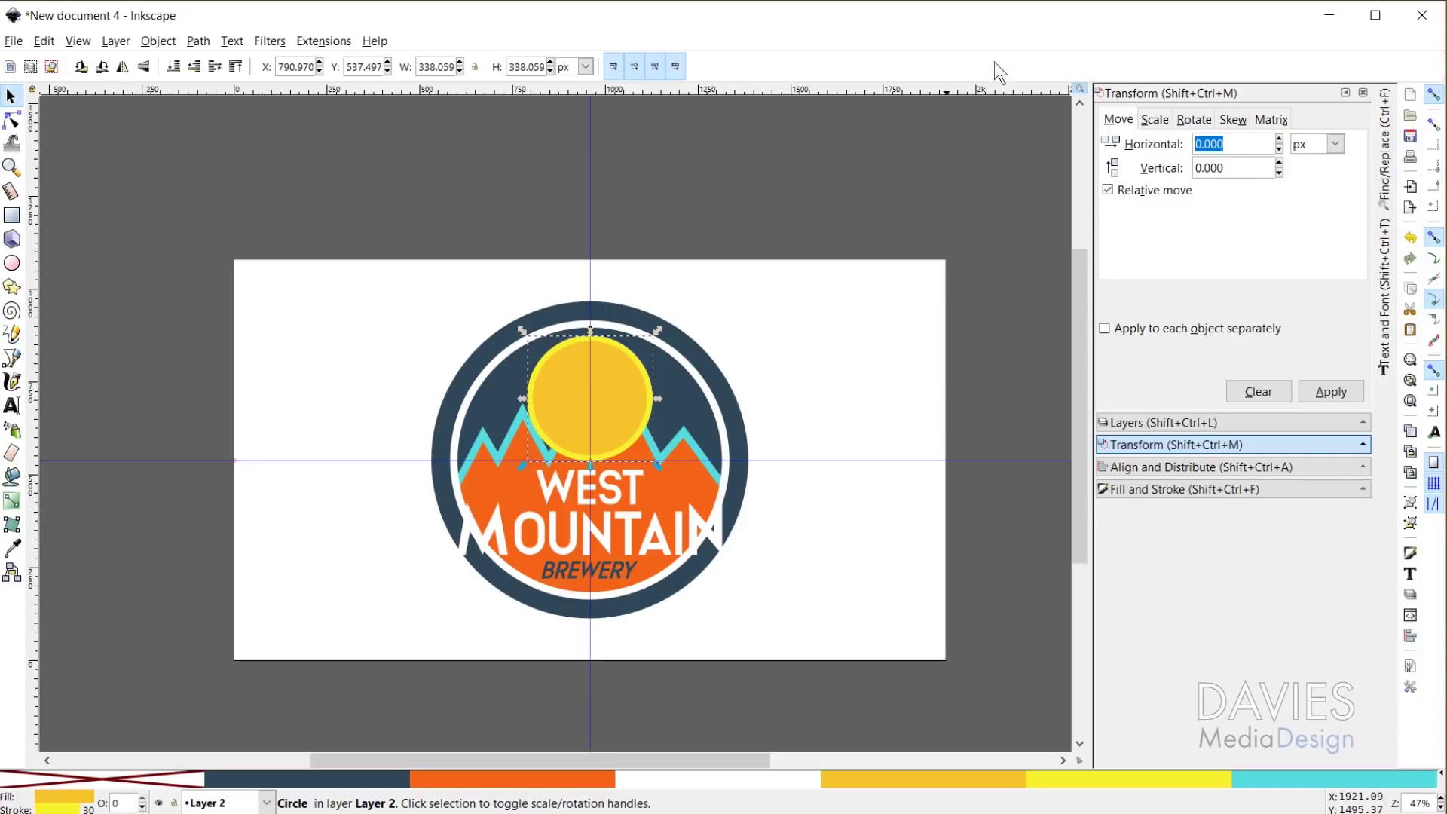
text(300)
key(BackSpace)
key(BackSpace)
text(50)
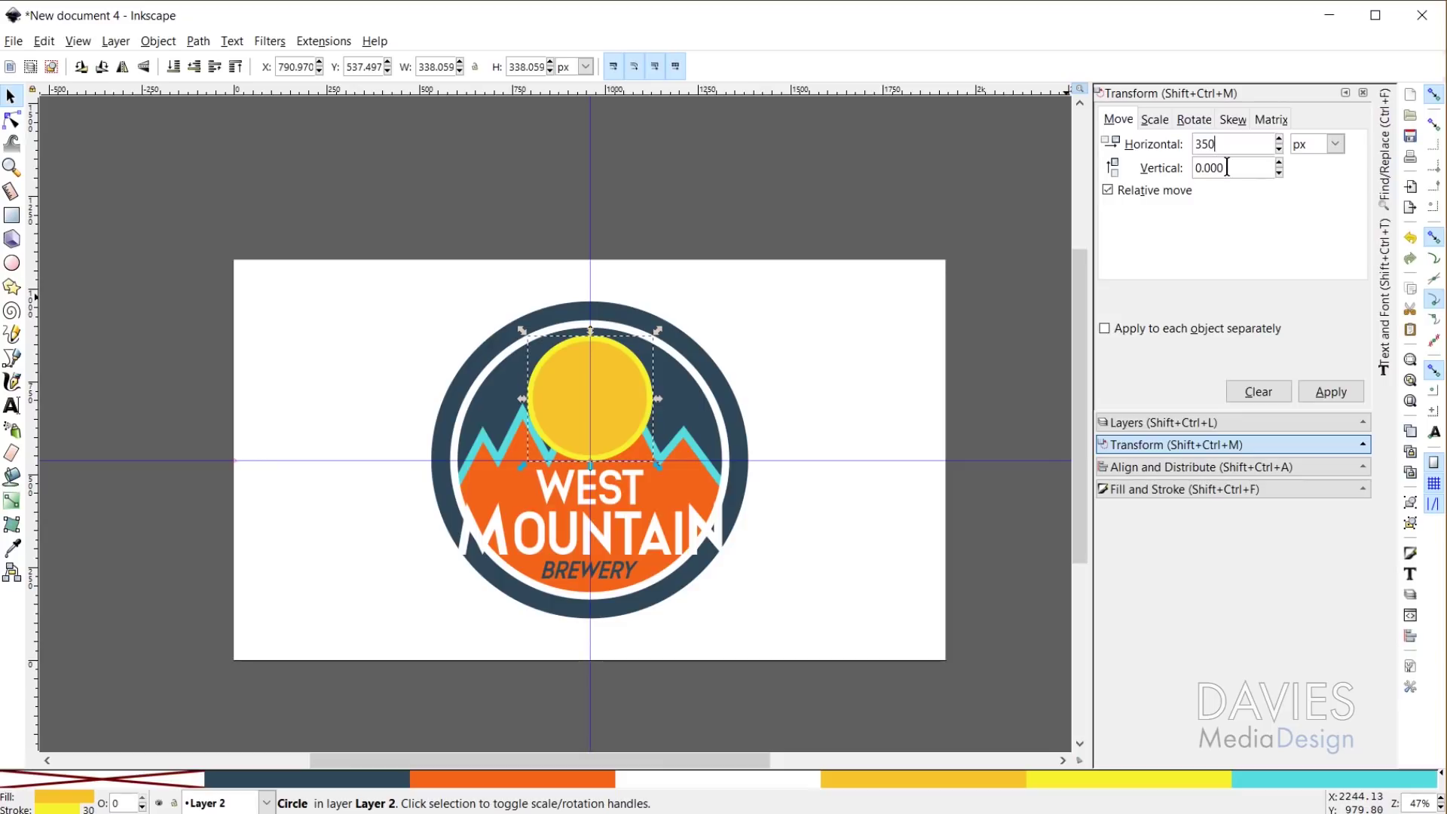
key(Tab)
text(-350)
click(1331, 392)
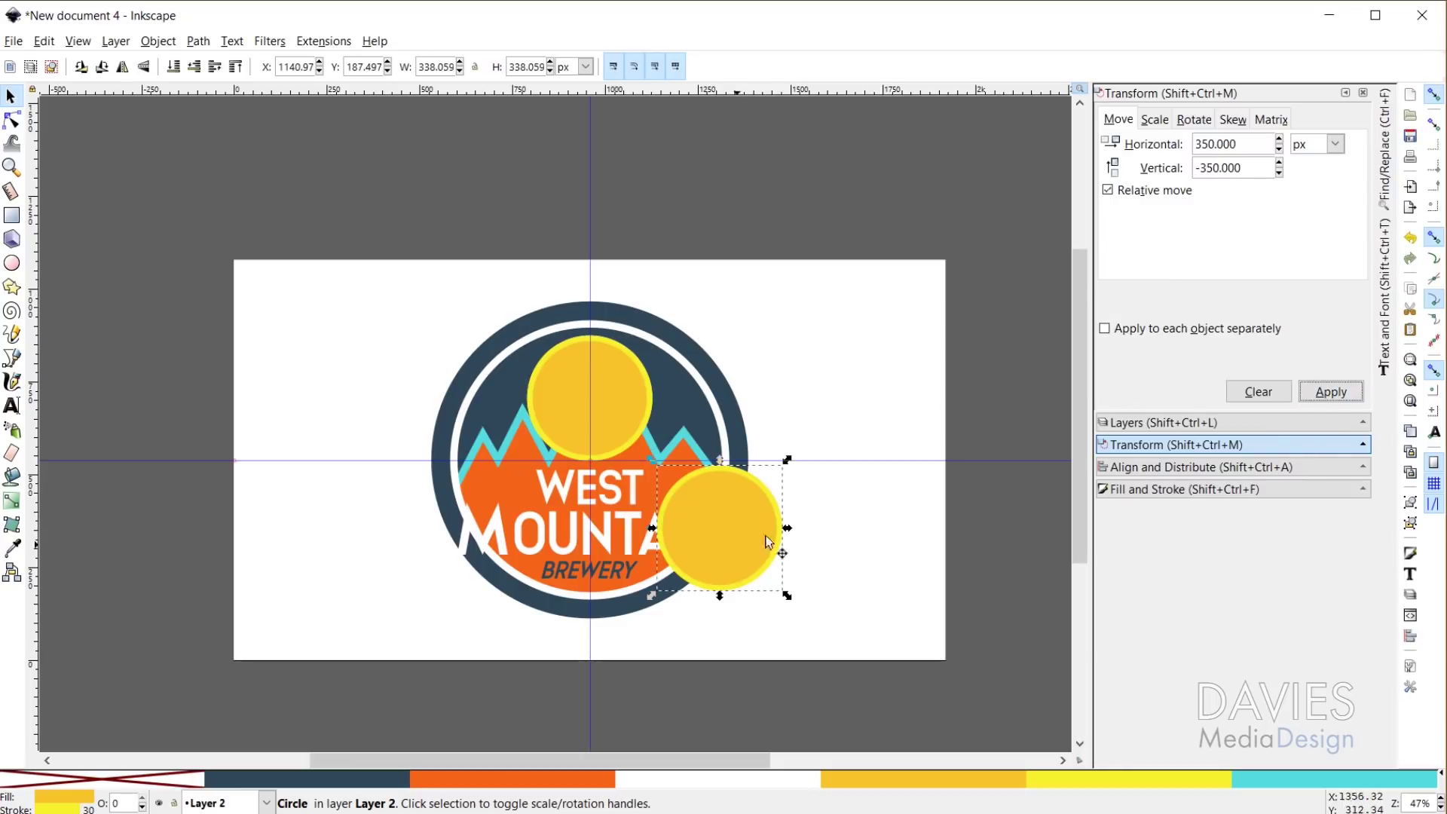
Undo the last offset and try a relative move of the circle copy by 450 px horizontally and -450 px vertically
key(ctrl+z)
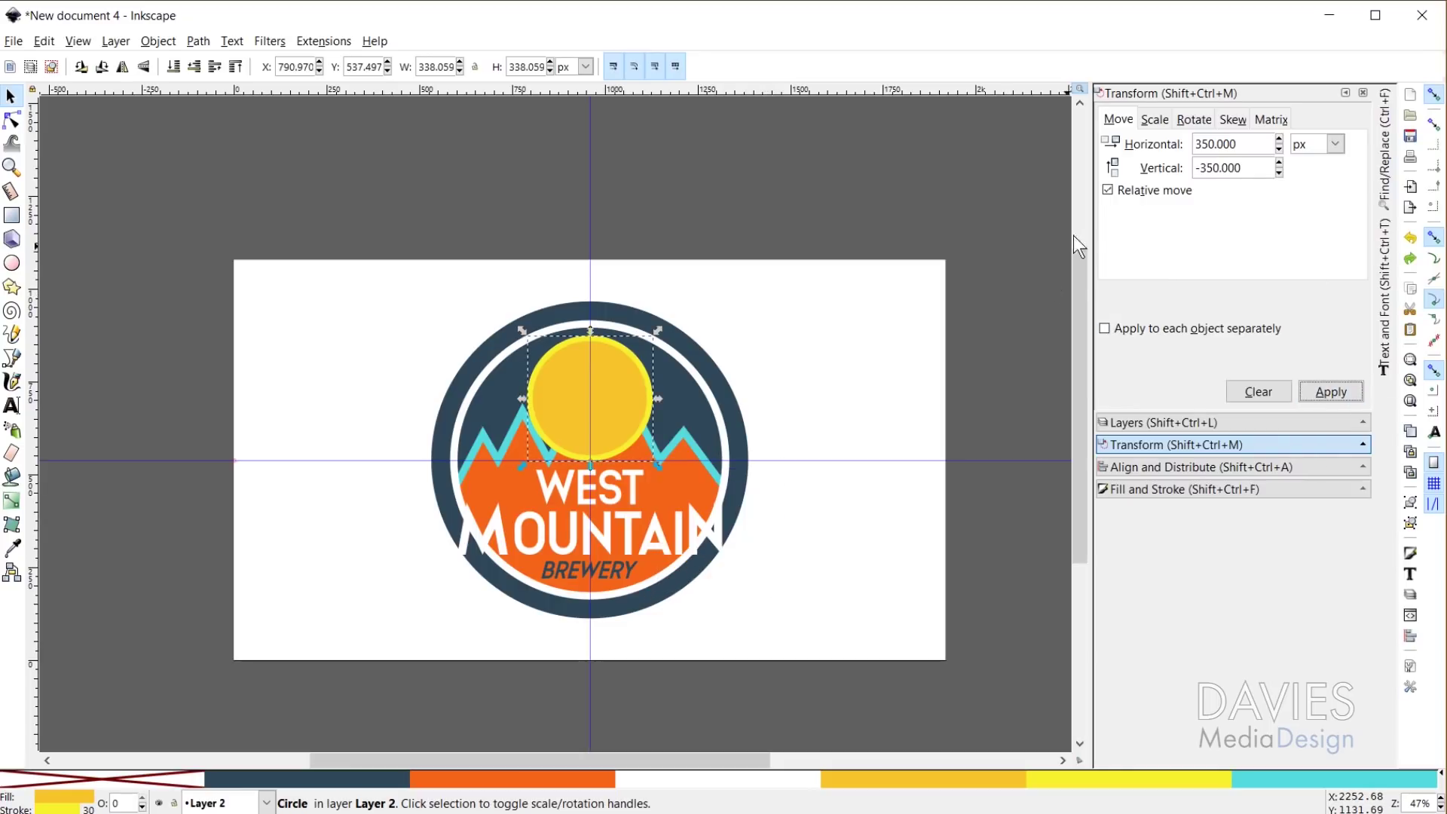
double_click(1246, 141)
text(450)
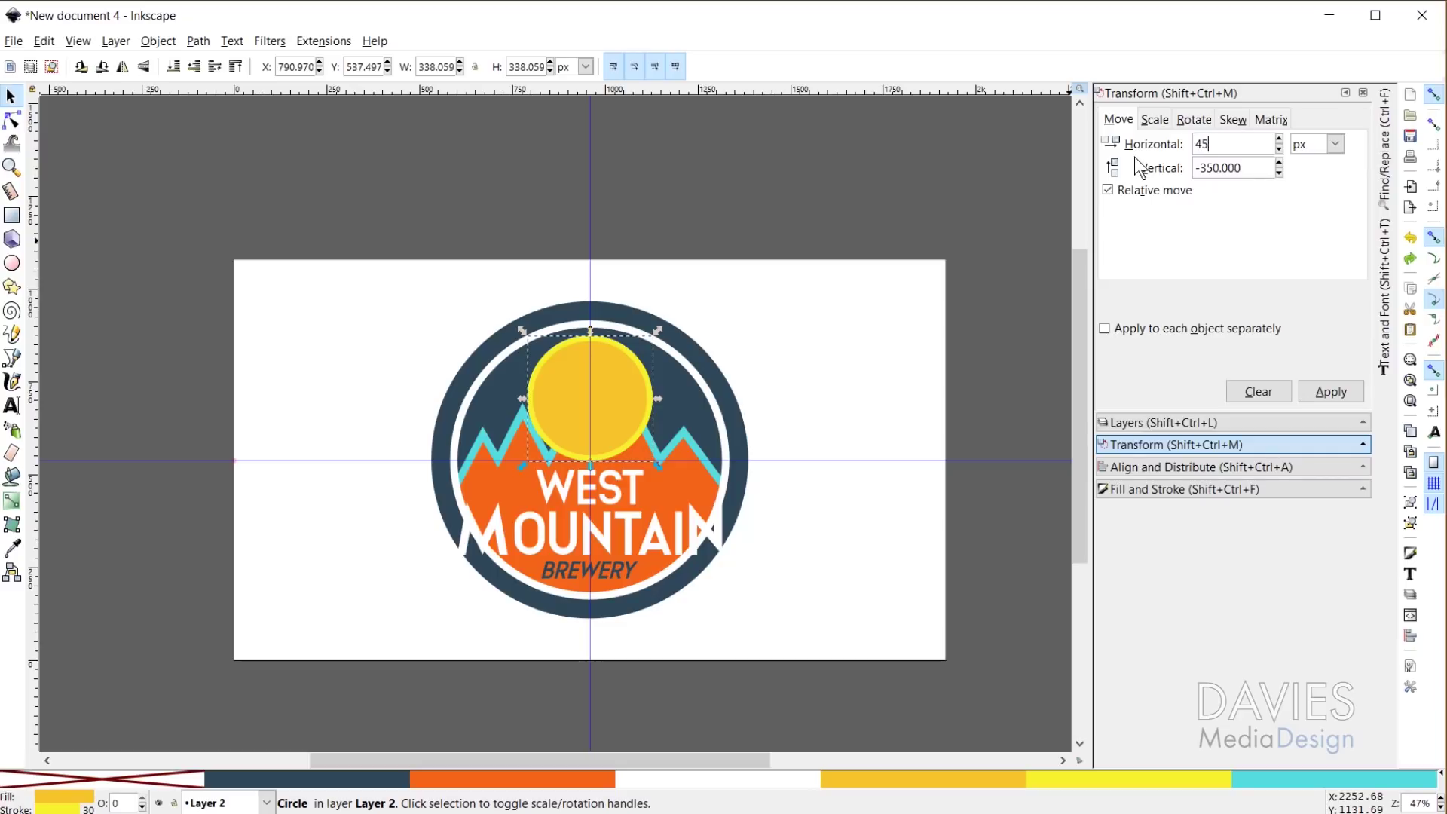
click(1205, 167)
text(-4)
click(1331, 391)
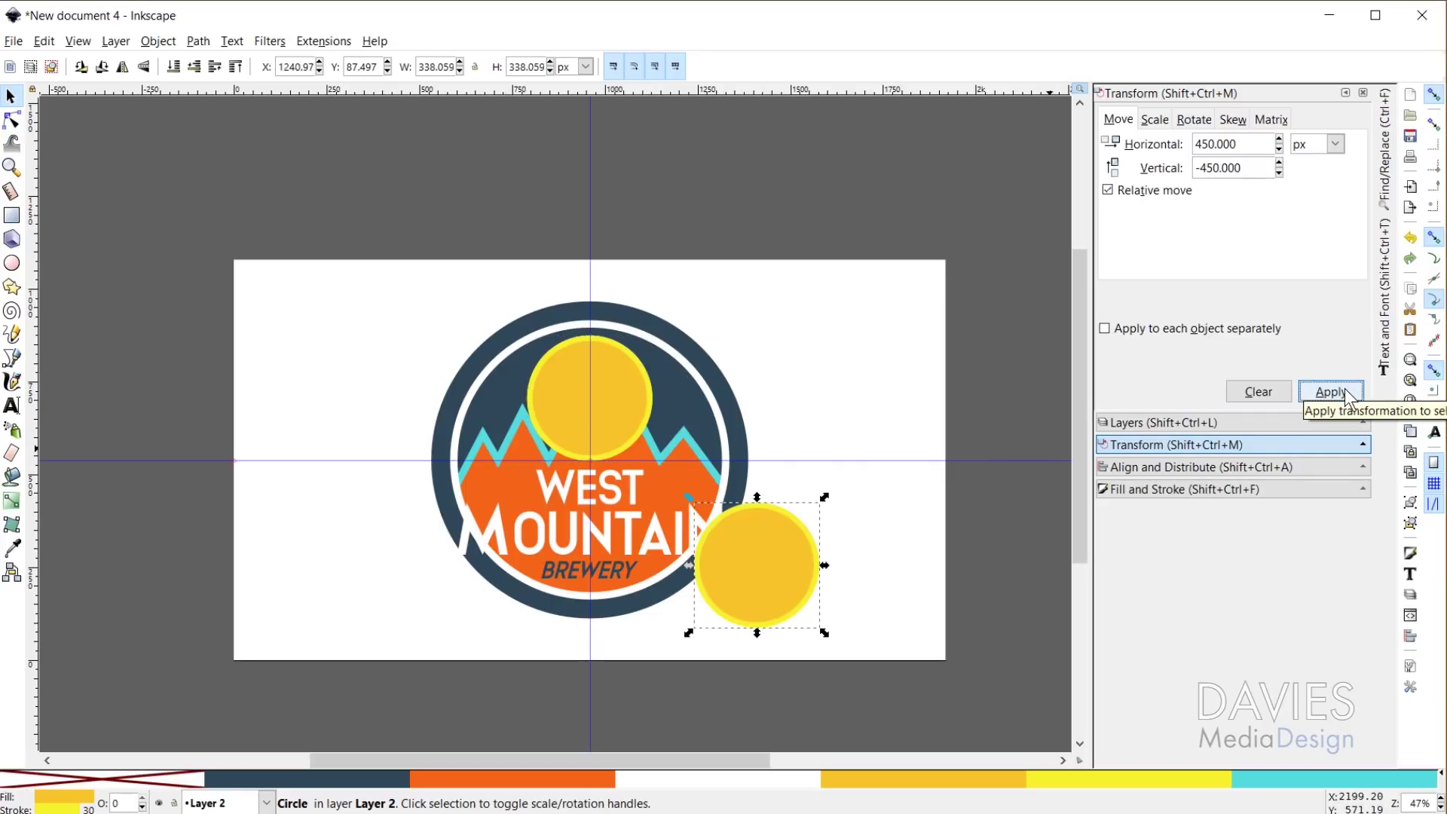
key(ctrl+z)
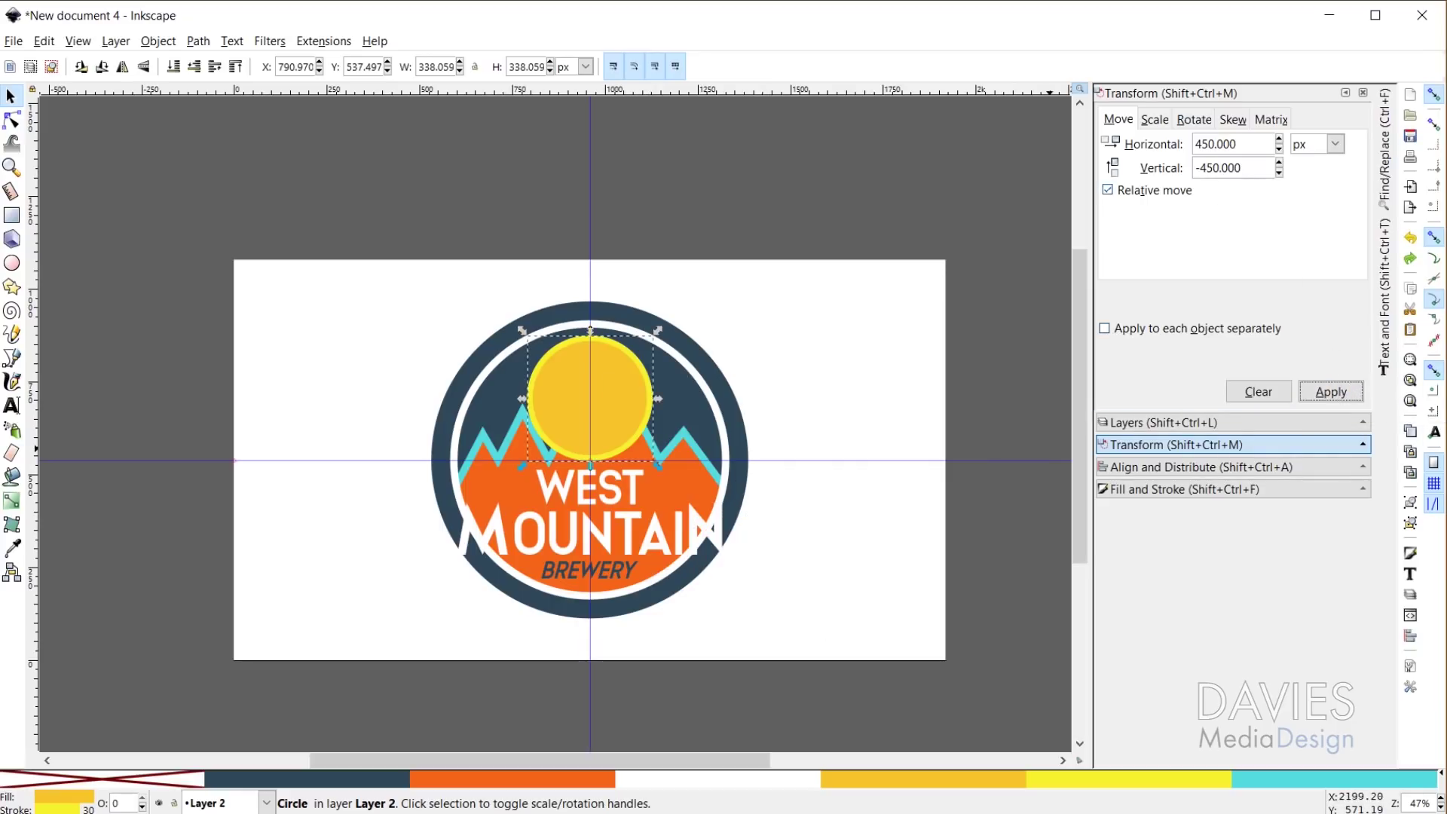
Move the selected yellow circle copy by a relative 550 px horizontally and -550 px vertically
drag(1207, 143, 1189, 149)
text(55)
text(55)
click(1328, 391)
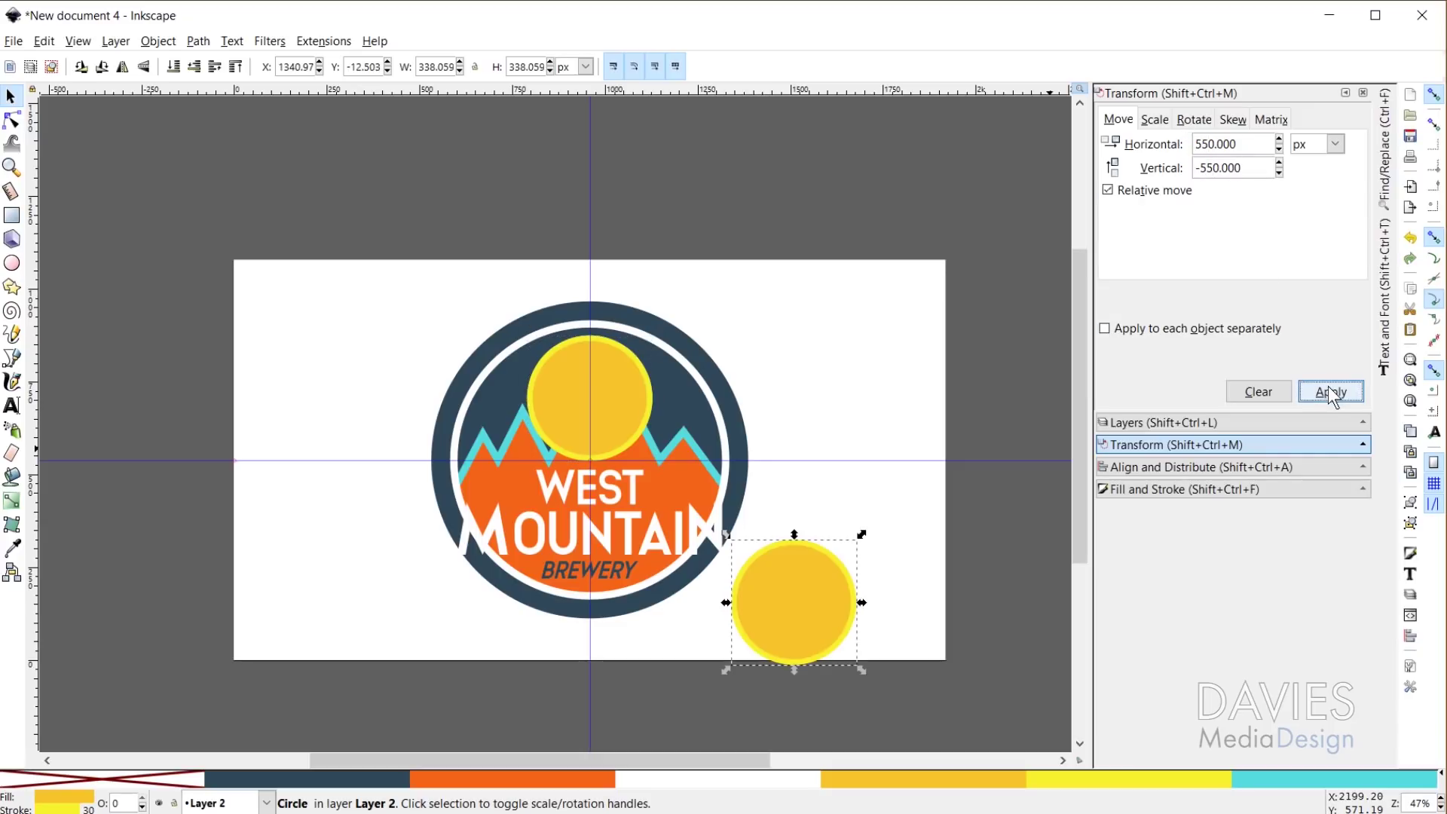
Convert both yellow circles on Layer 2 to paths
shift+click(622, 398)
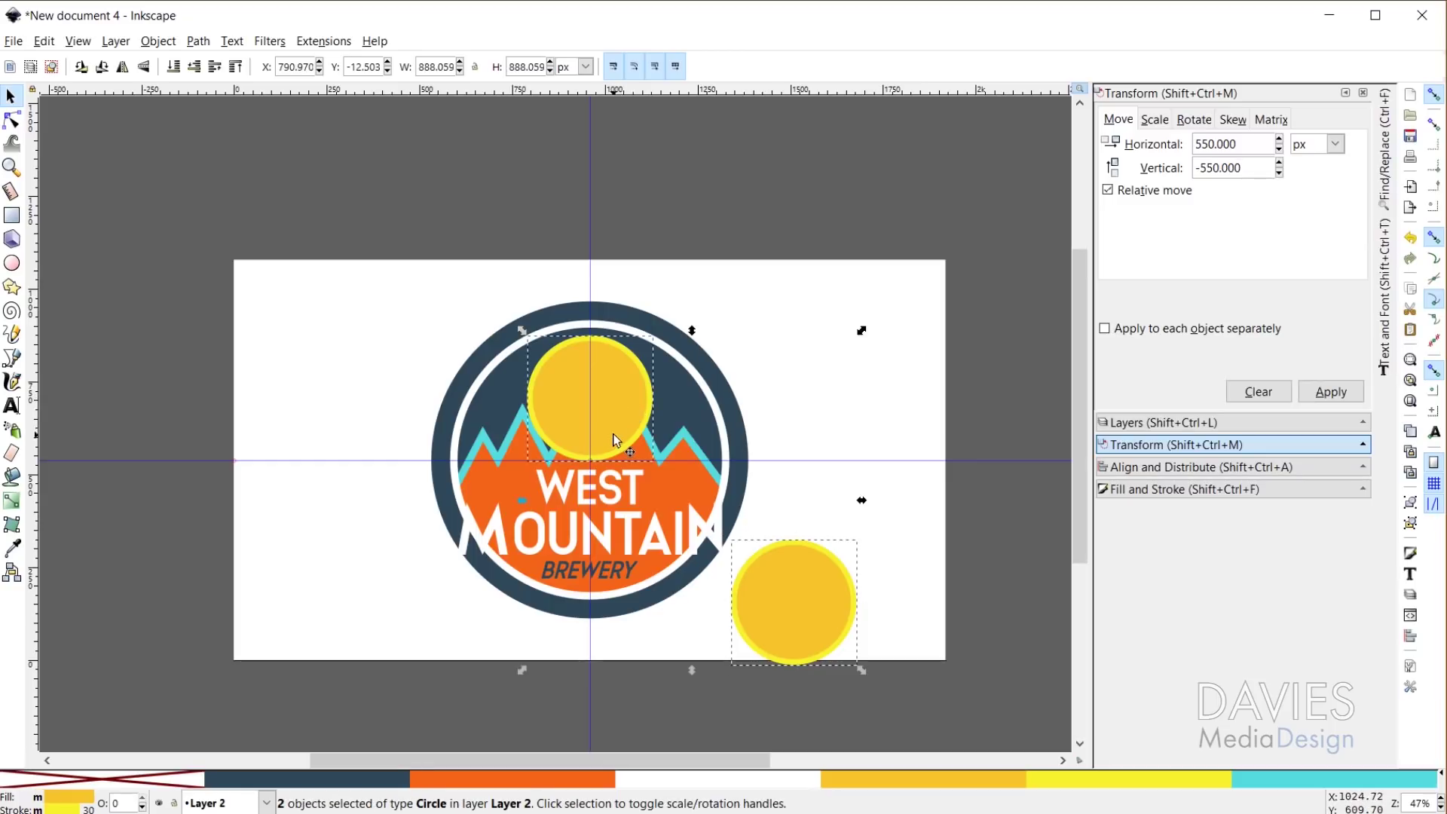
click(198, 42)
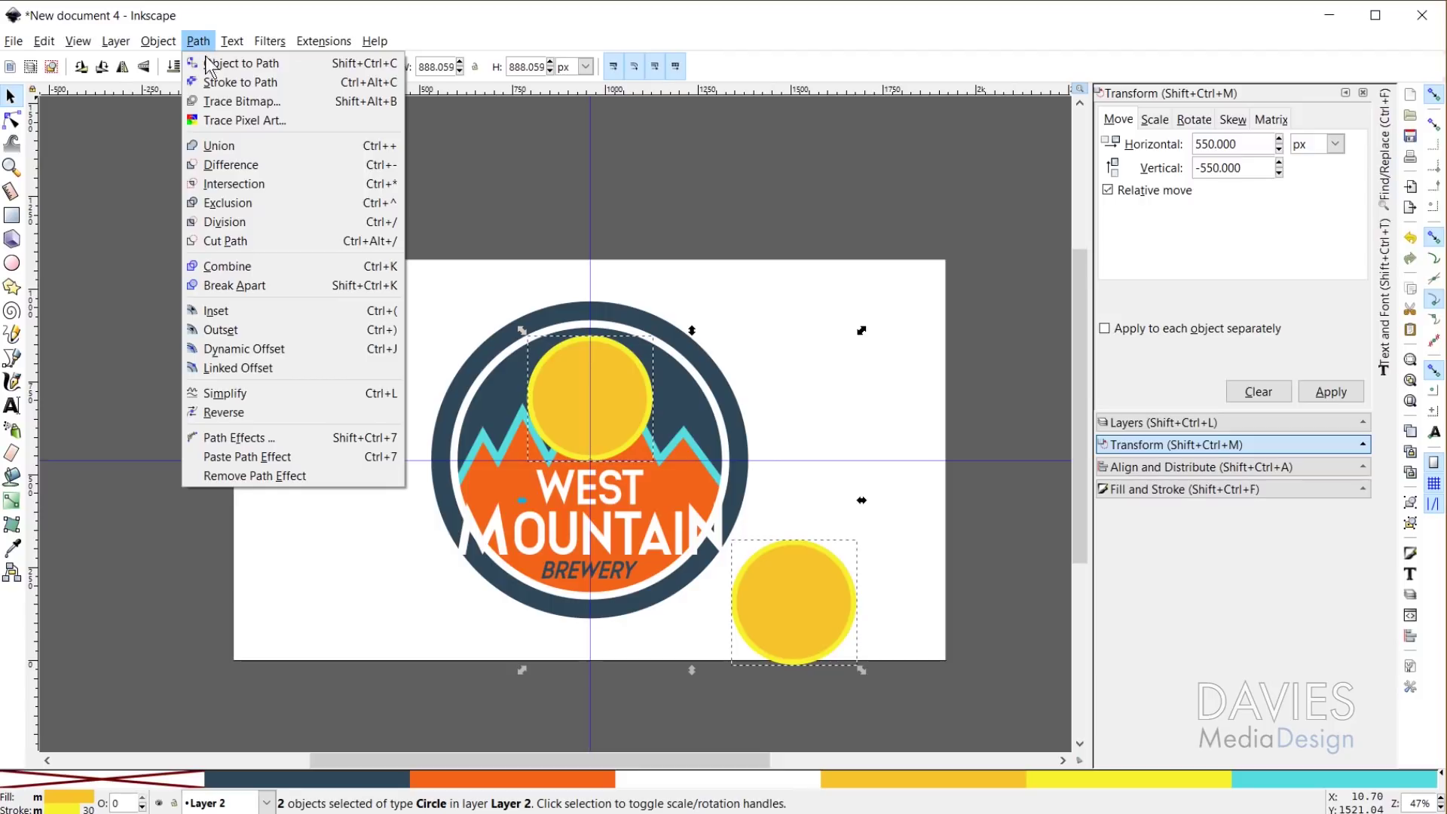
click(215, 64)
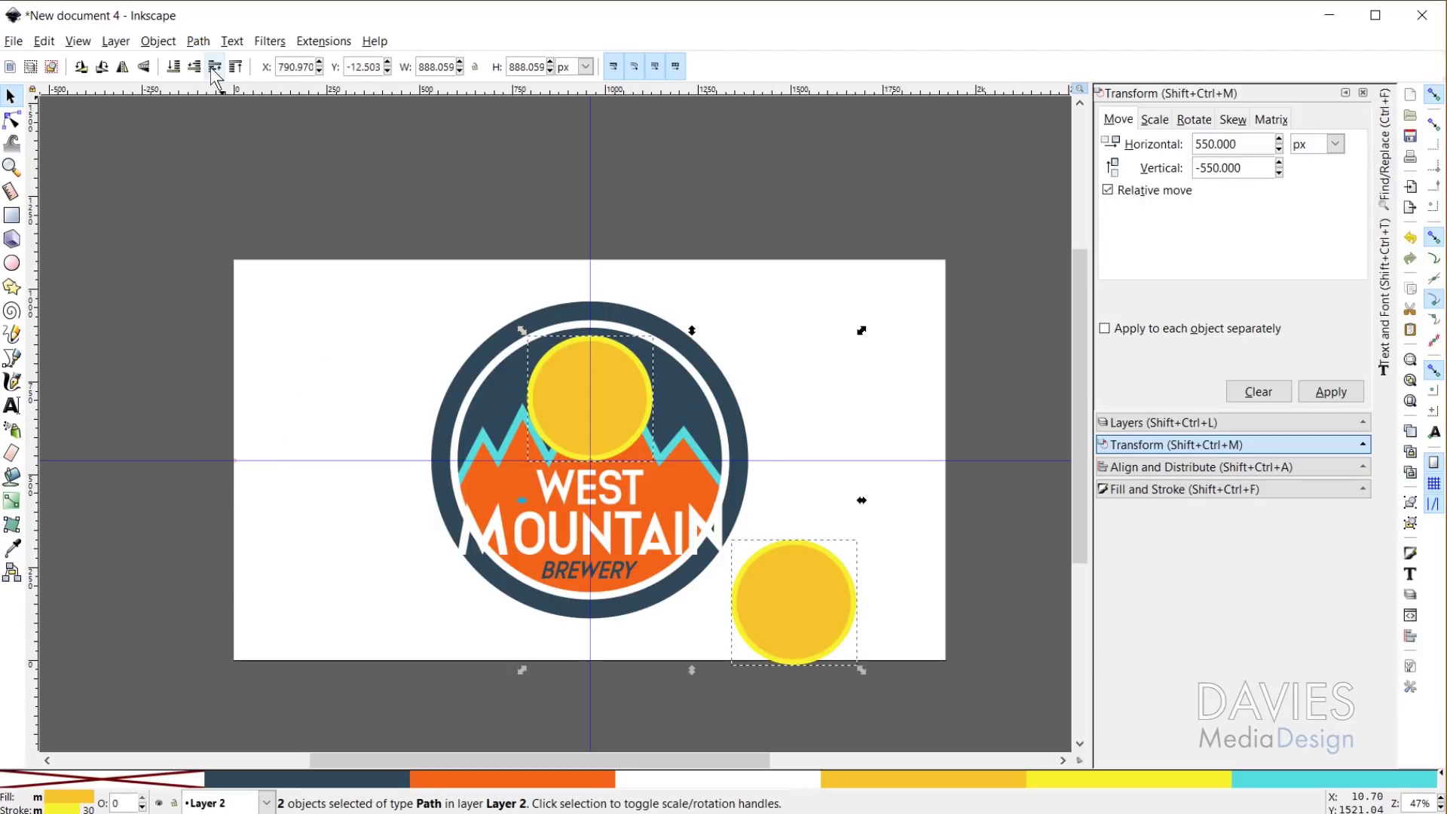
Interpolate between the two yellow circle paths with exponent 1.0, 200 interpolation steps and method 1
click(325, 42)
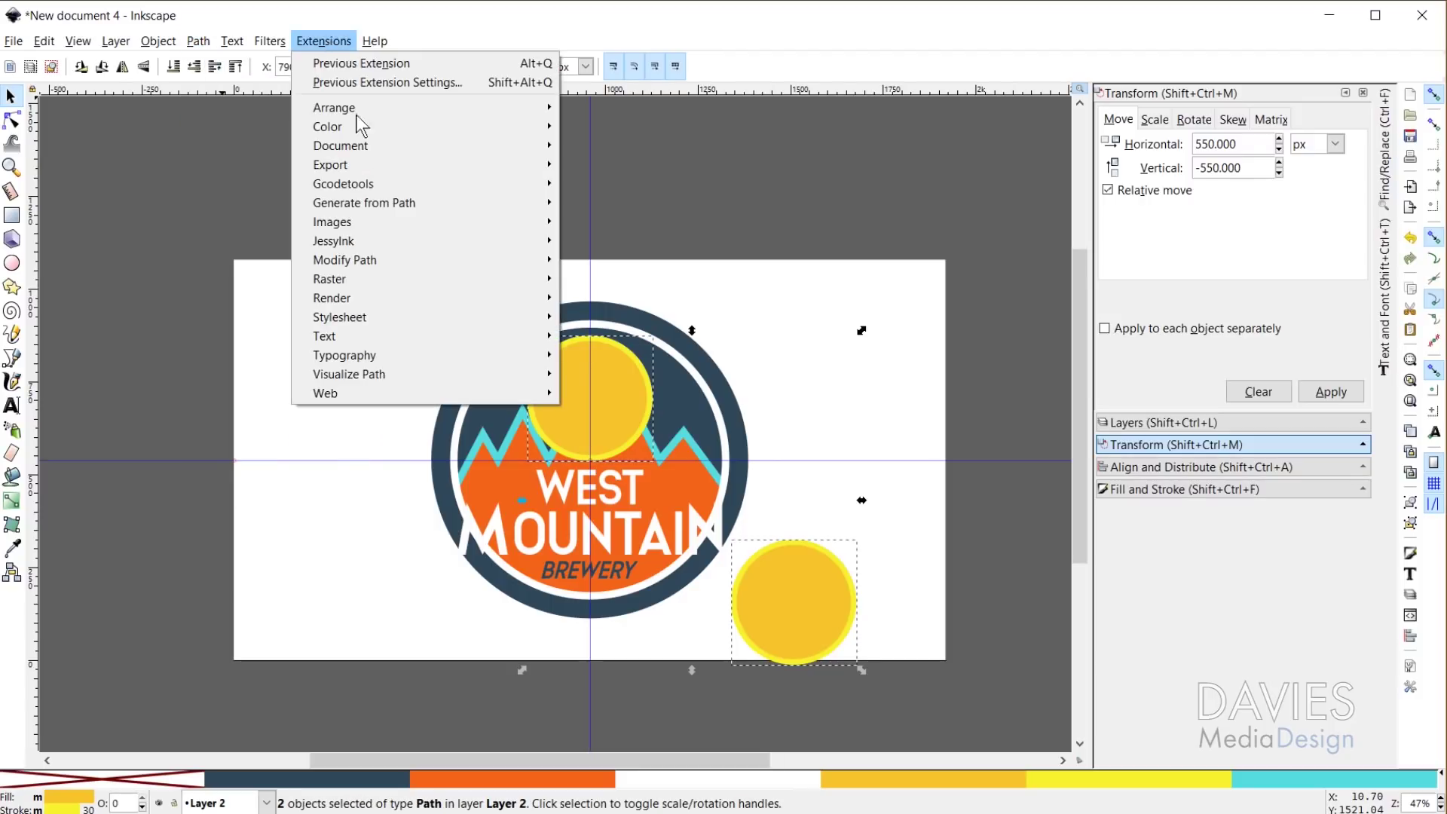
mouse_move(392, 204)
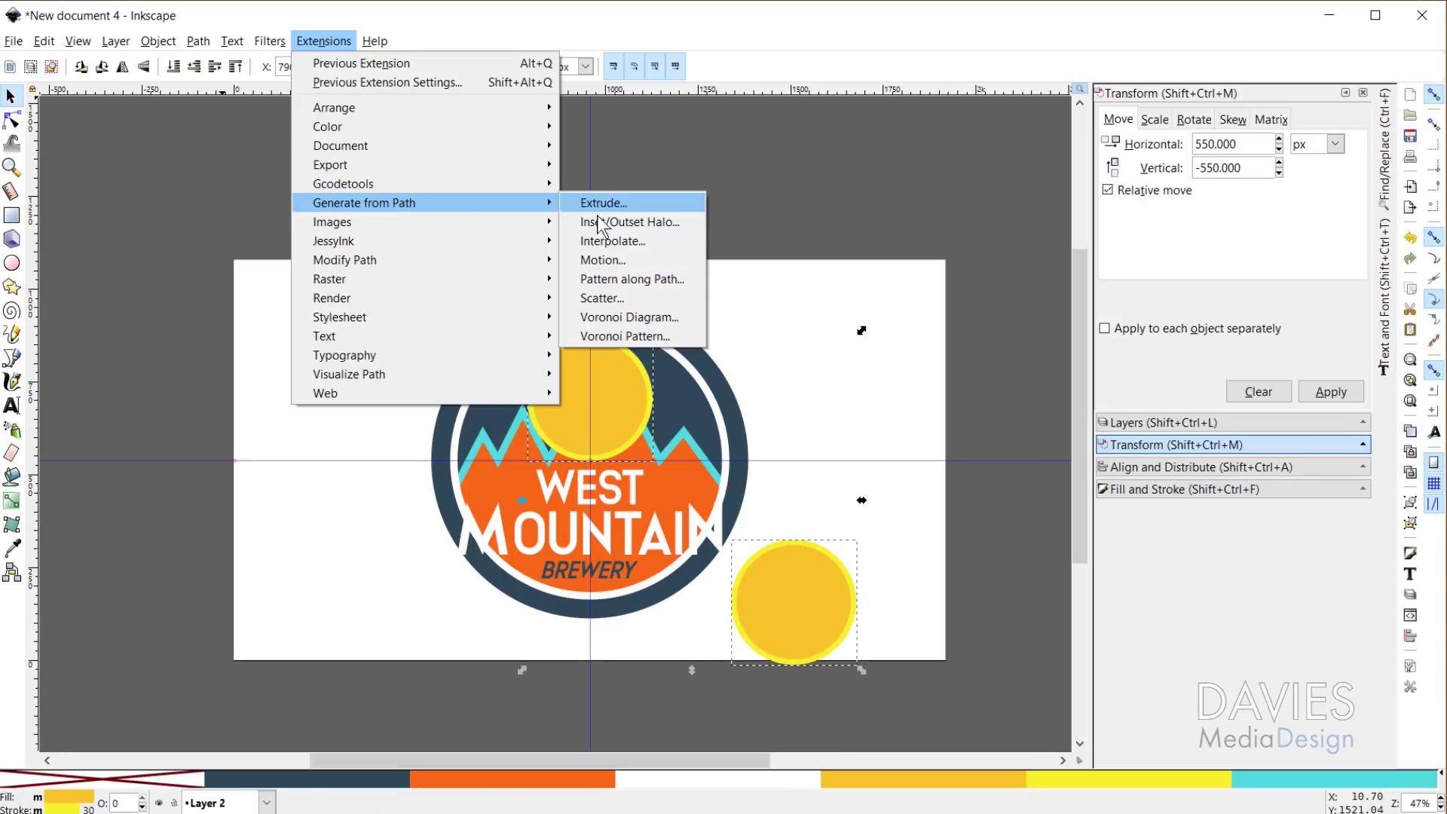
click(623, 241)
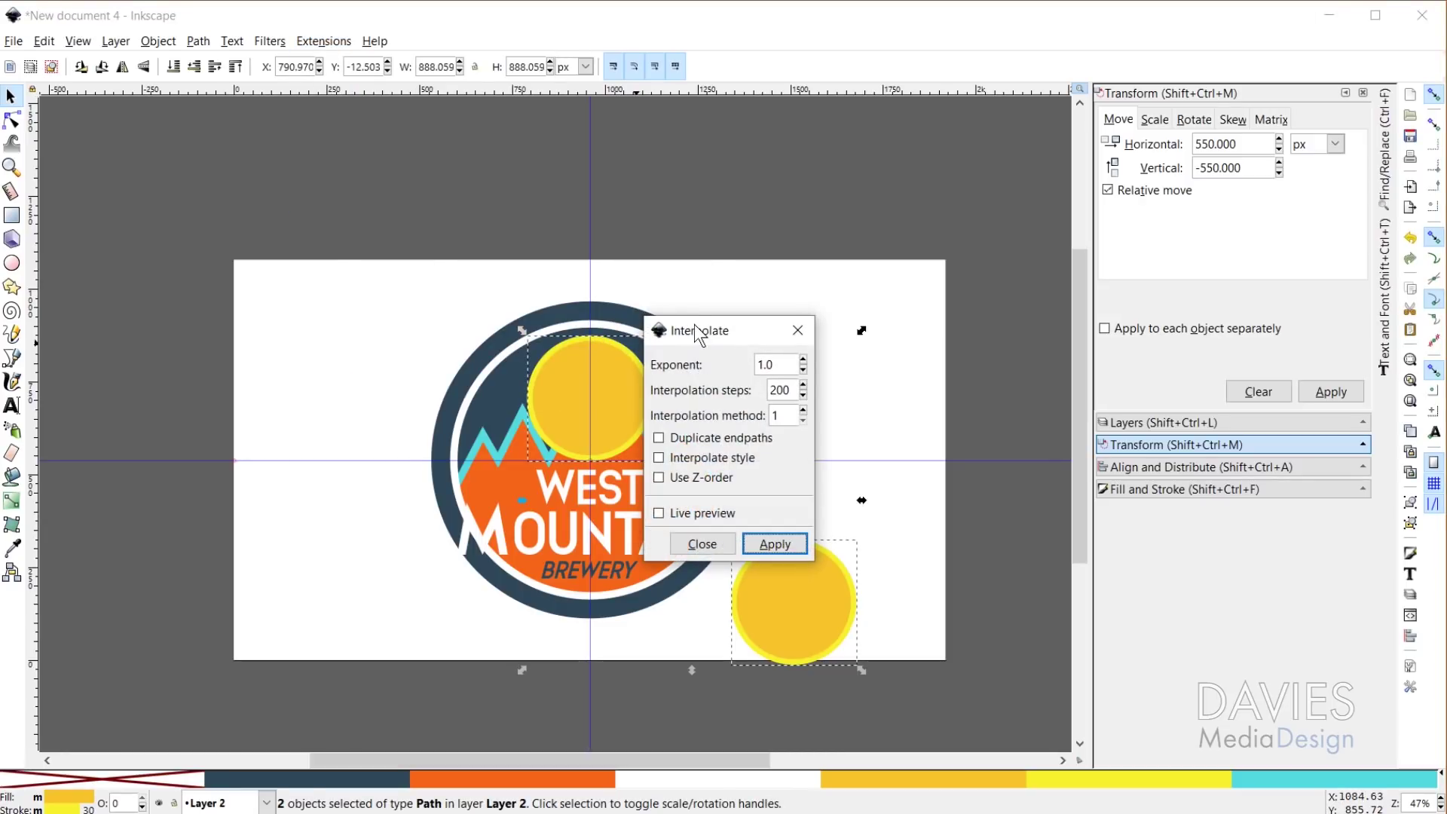
drag(700, 336, 838, 174)
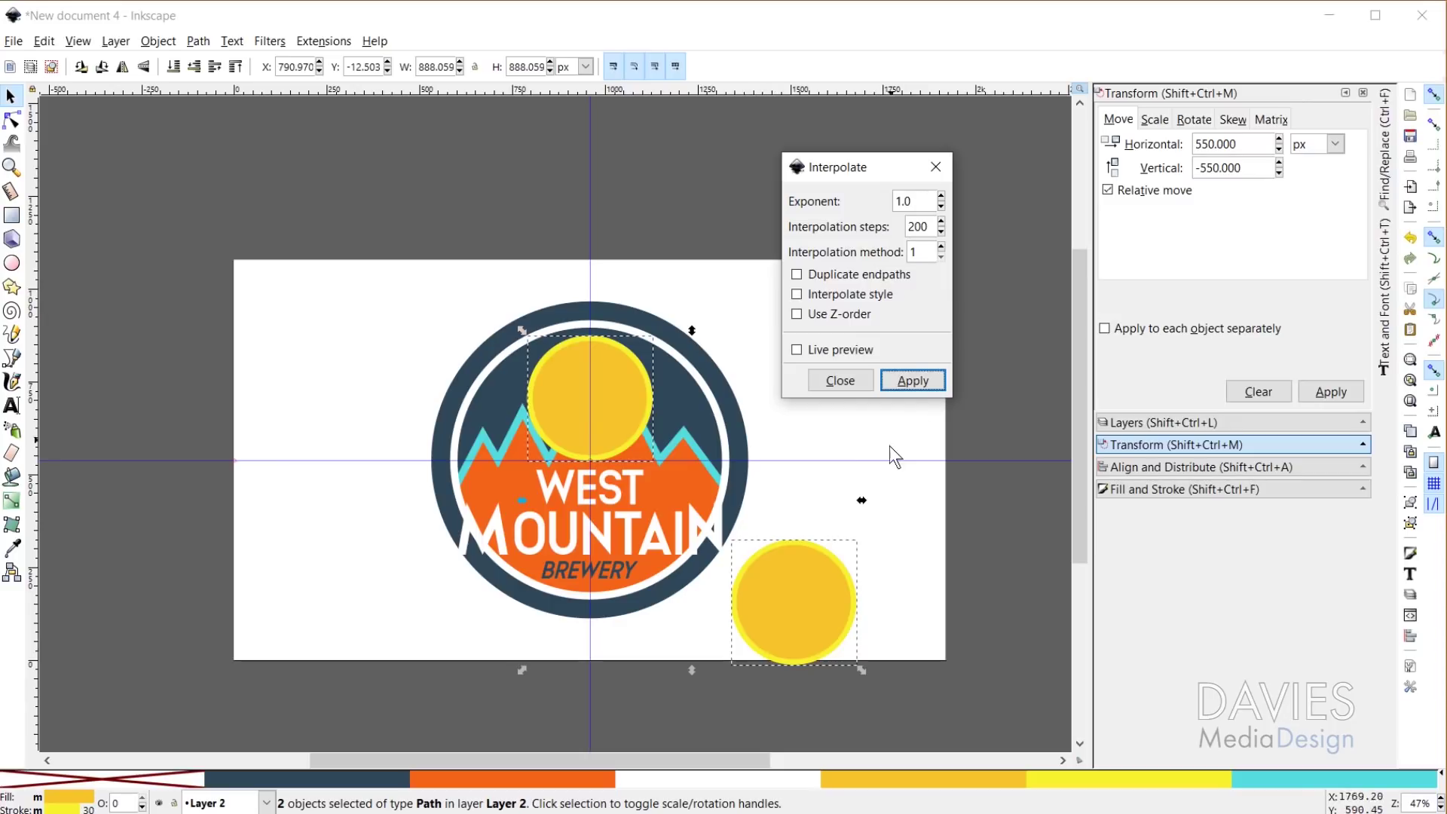
click(797, 350)
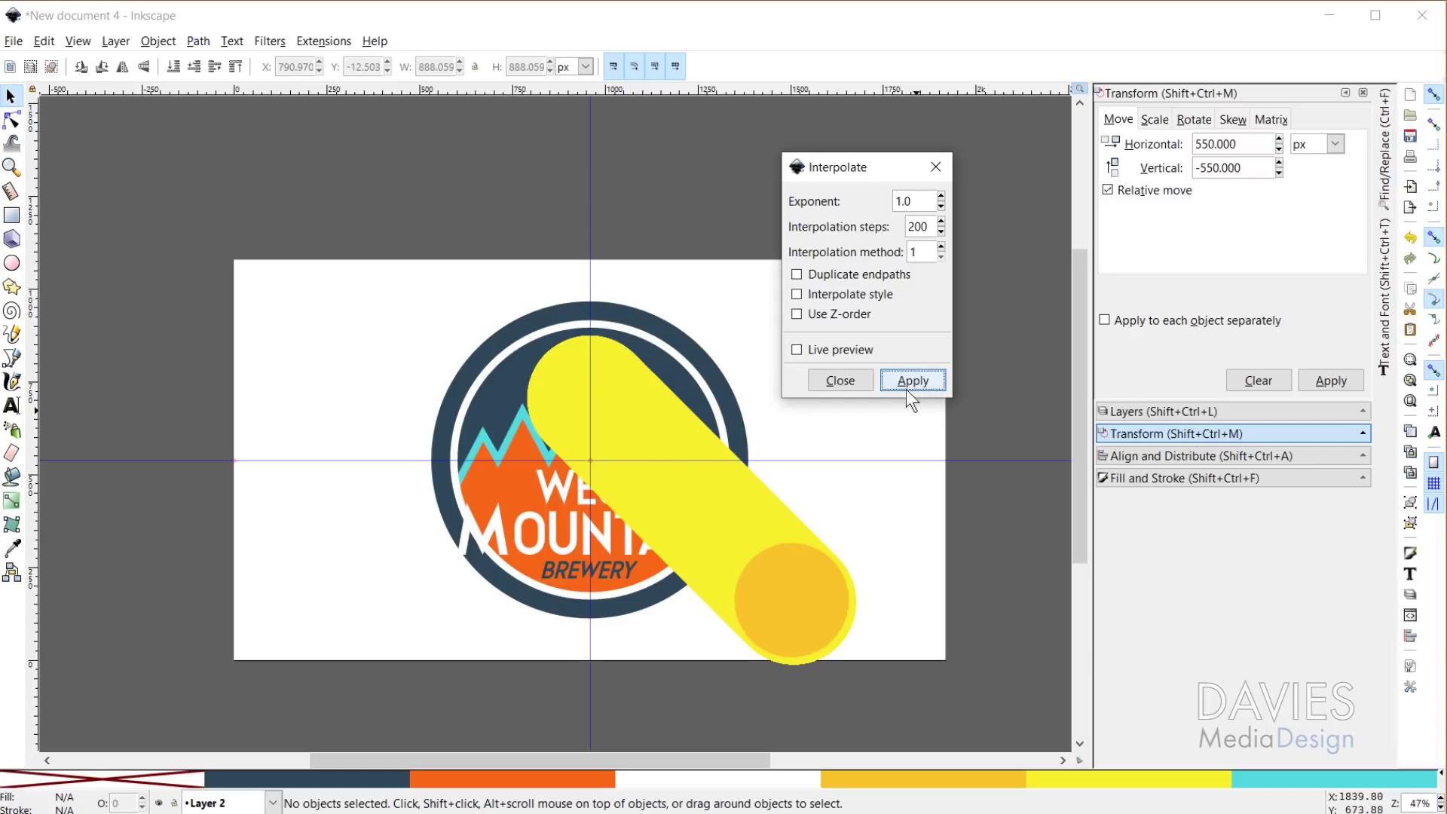
click(841, 381)
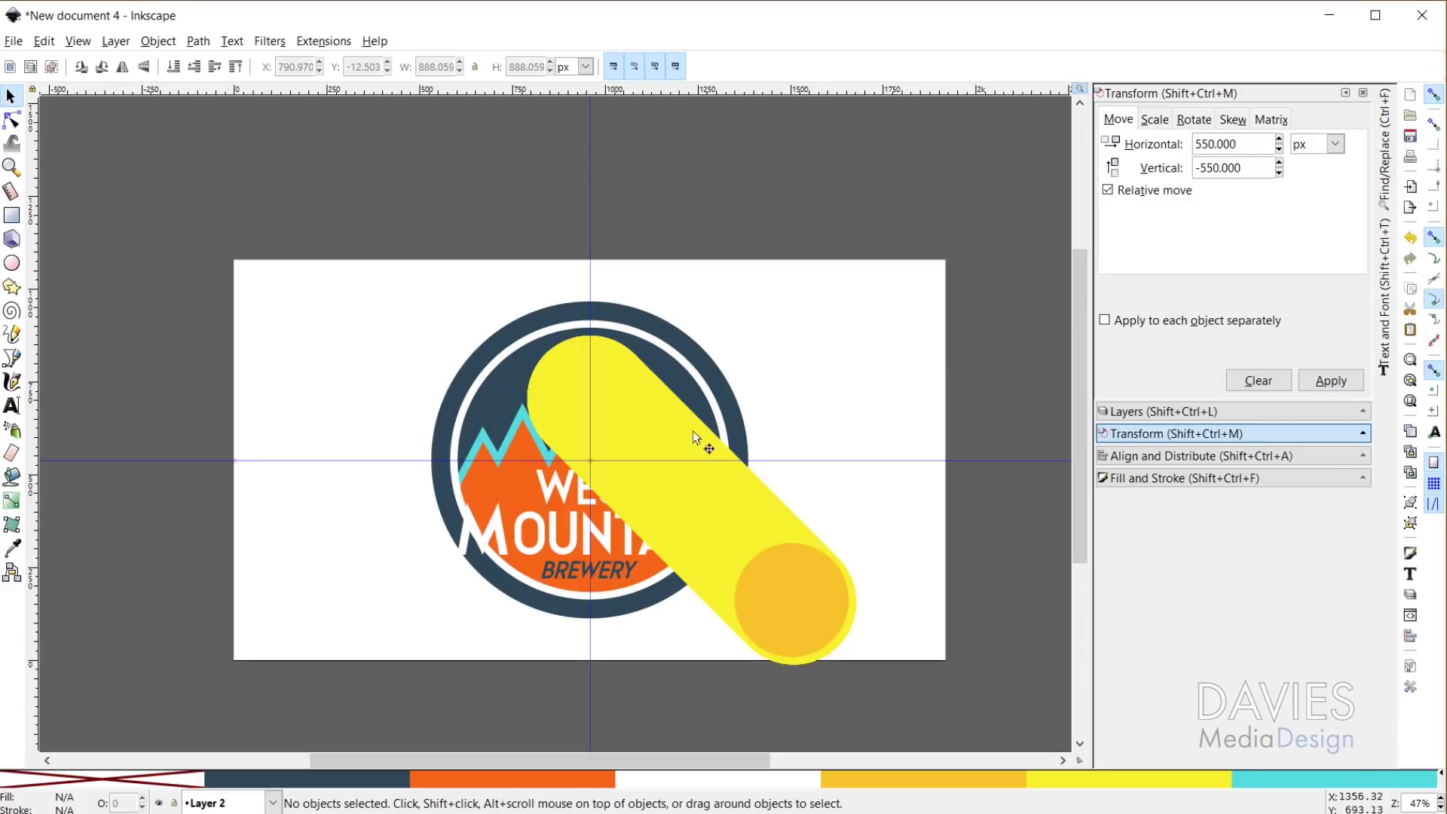
Select everything on Layer 2 and ungroup the interpolated circles
click(1135, 411)
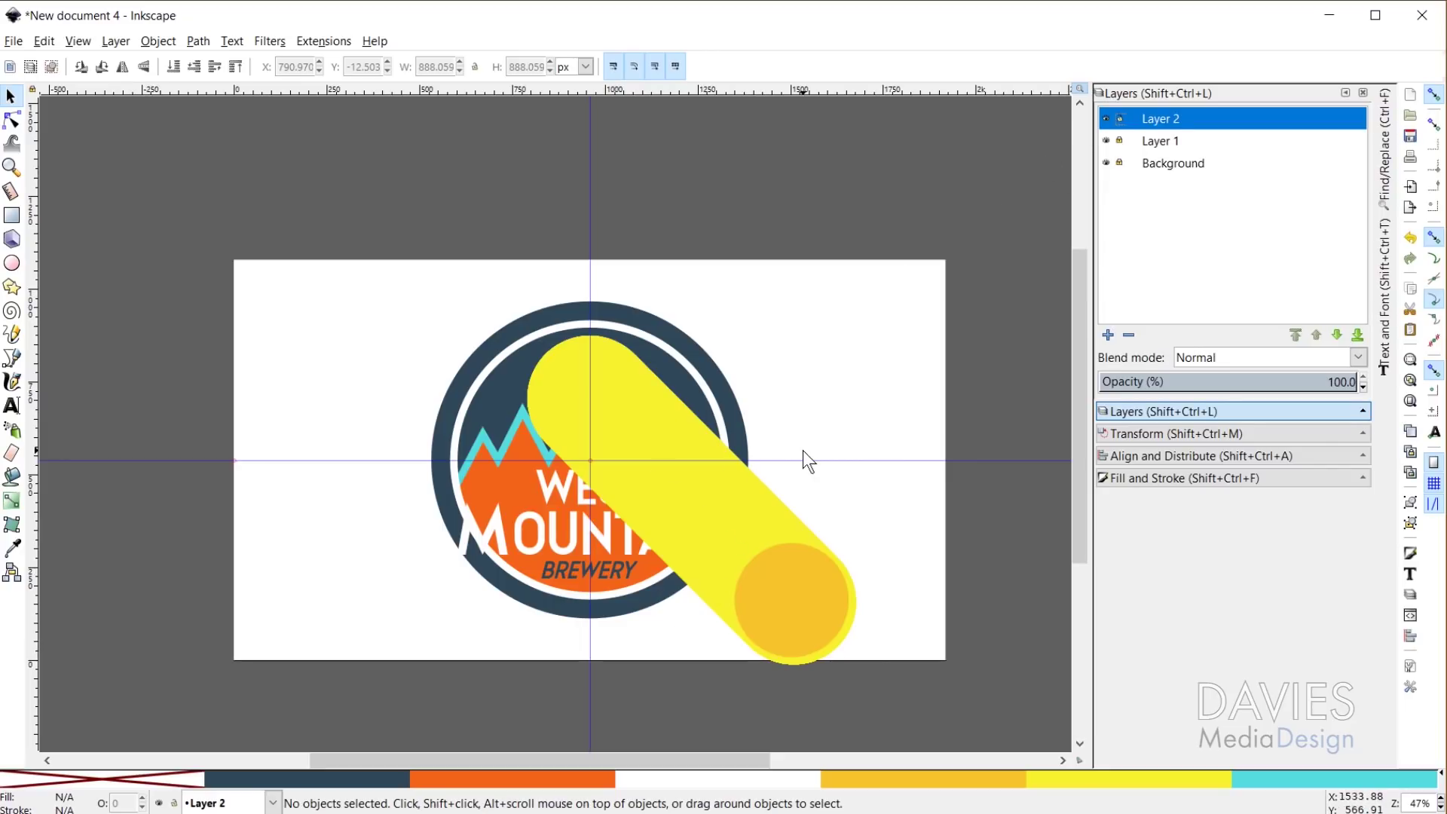
key(ctrl+a)
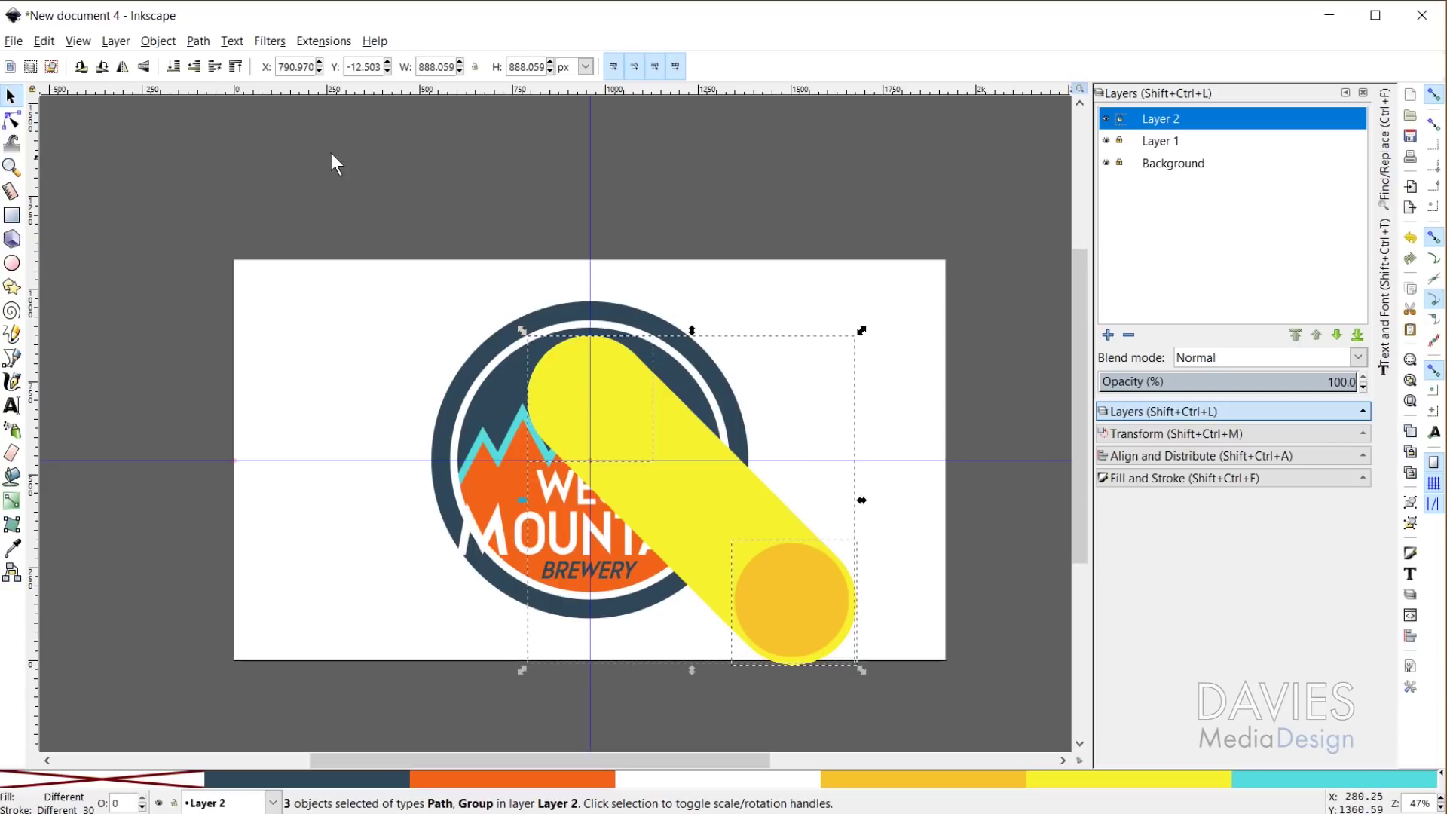
click(167, 45)
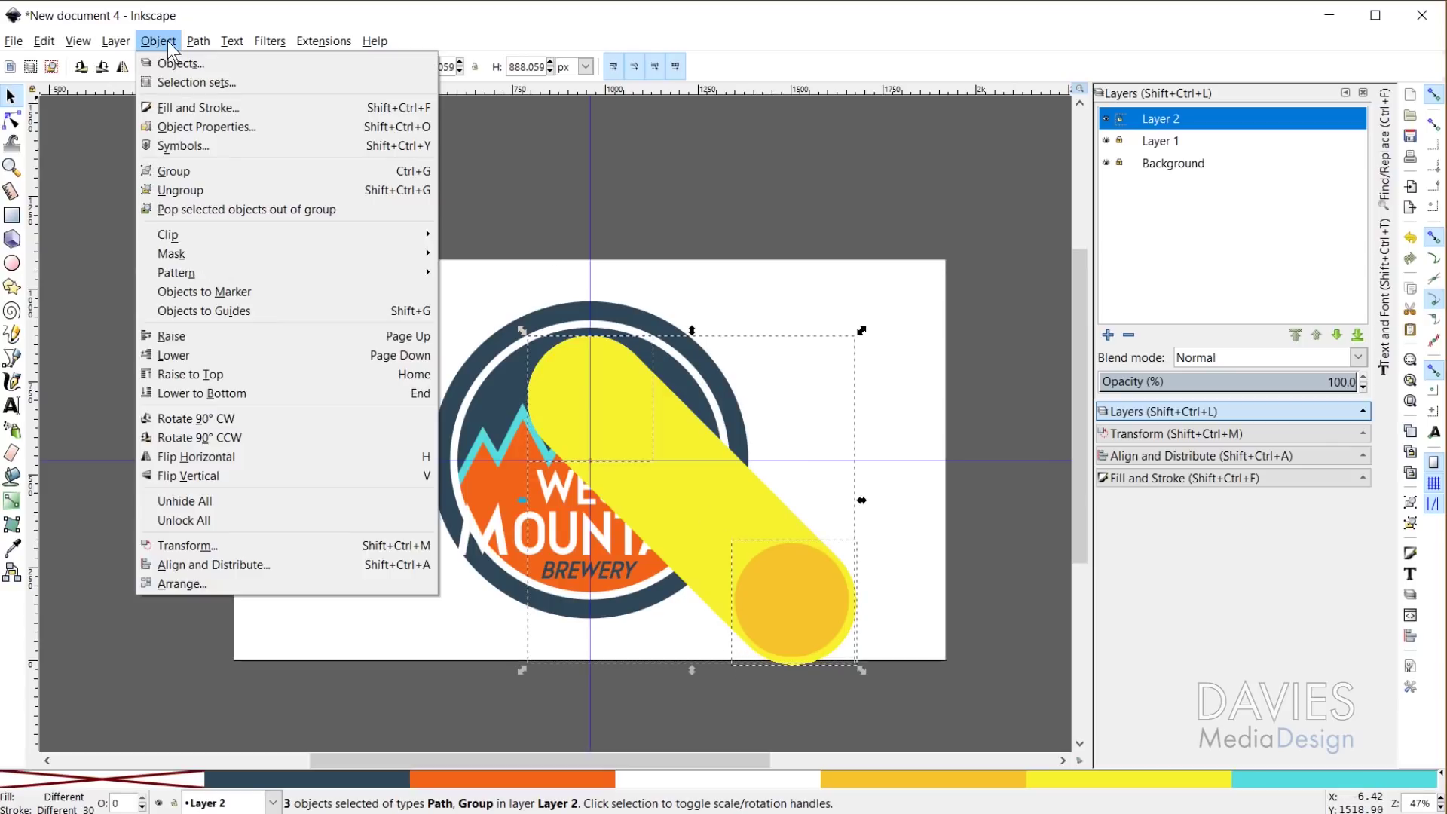
click(180, 190)
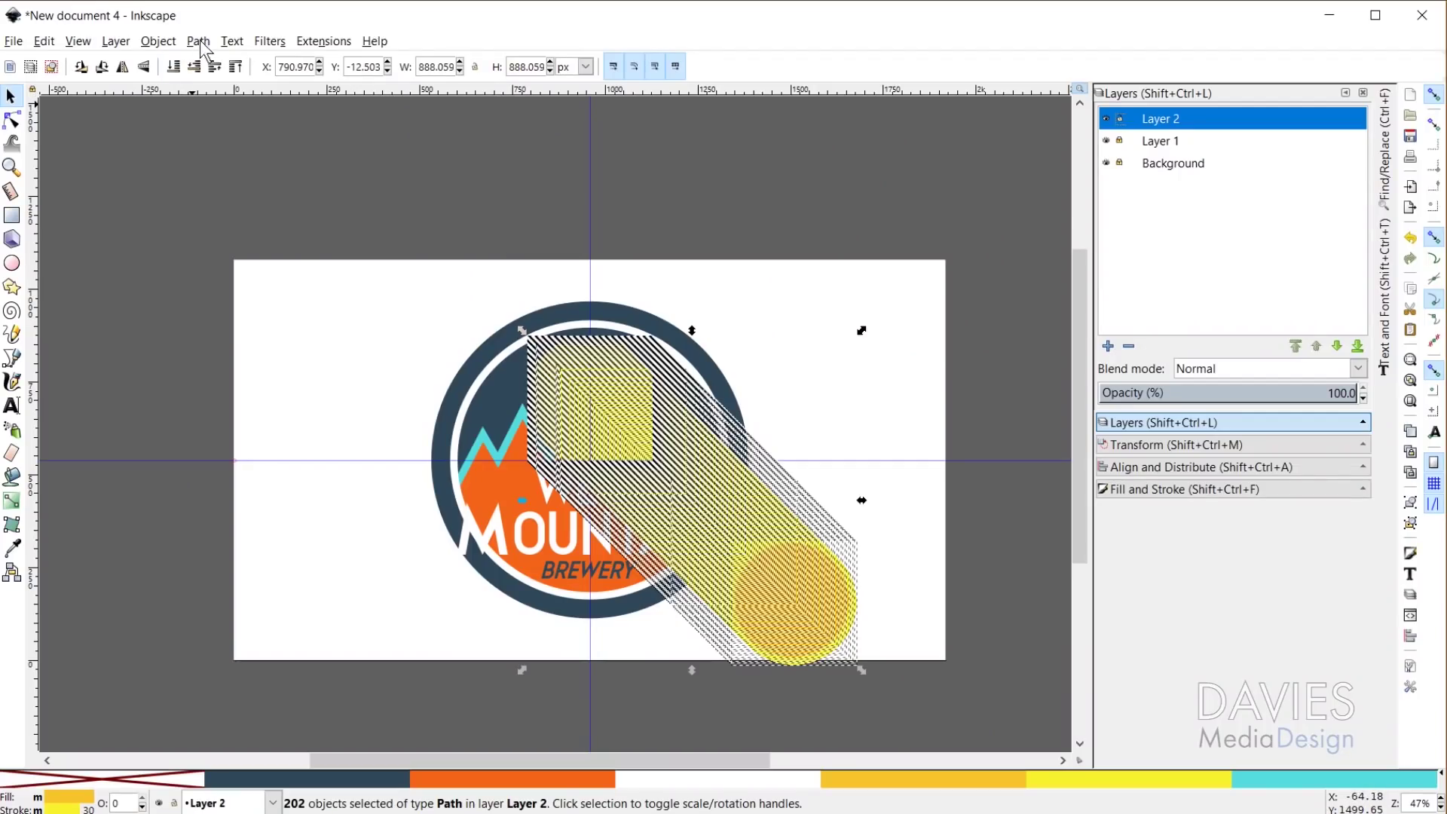
Union all the selected circle paths into one diagonal band and fill it with bright yellow
click(199, 42)
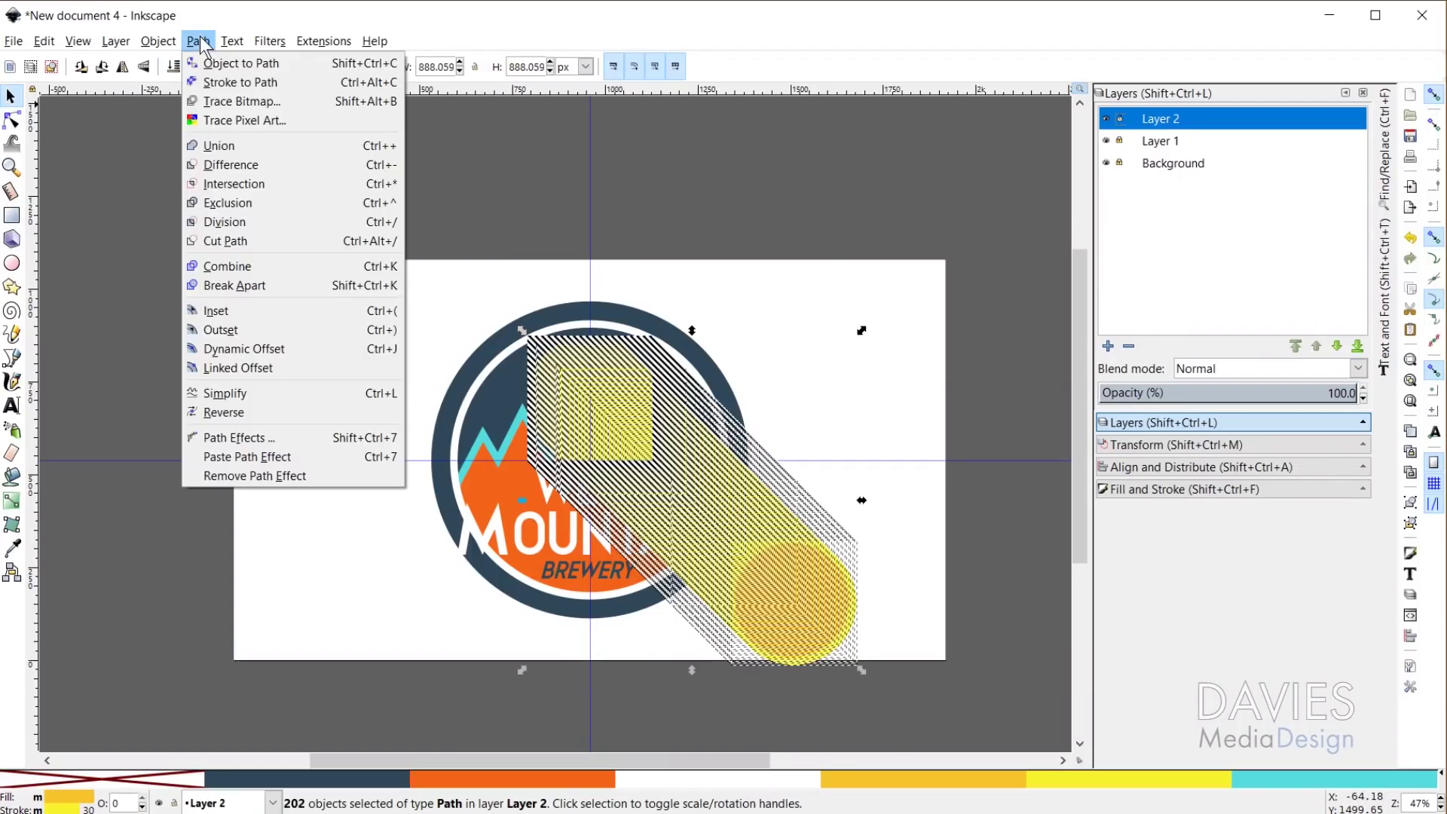
click(216, 147)
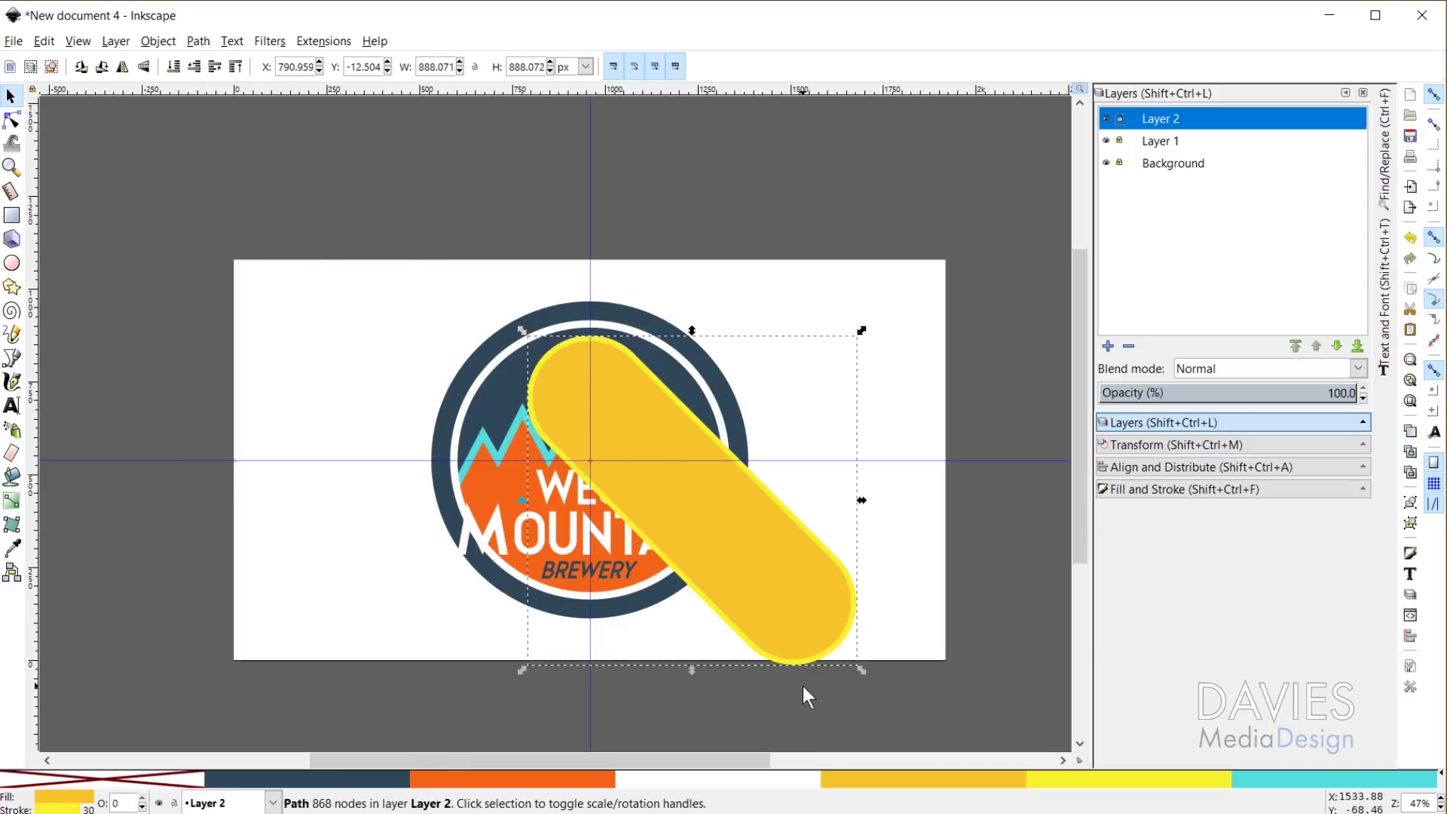
click(1126, 779)
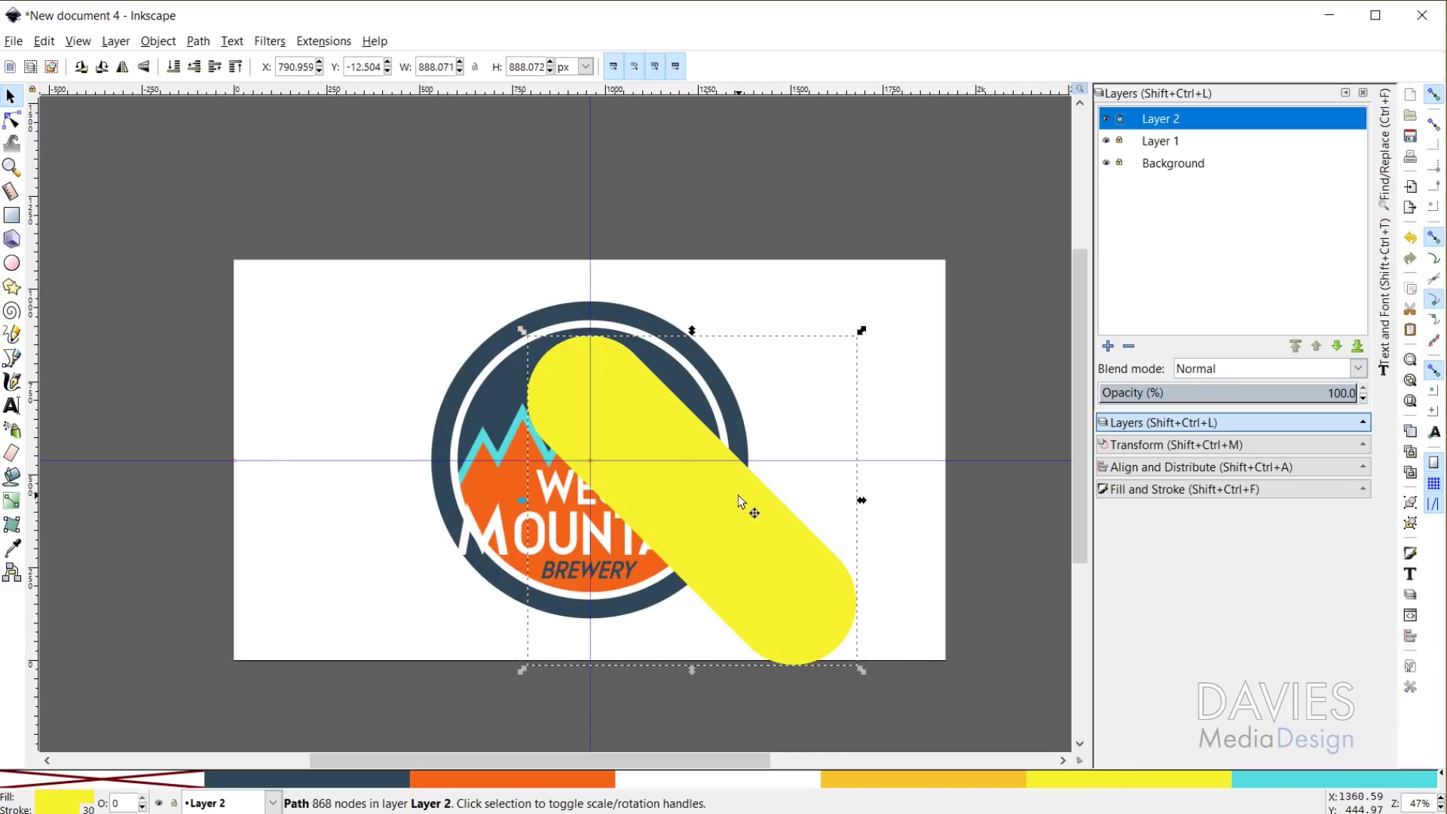
Move the yellow band in place to the unlocked Layer 1, behind the sun circle, and remove Layer 2
key(Delete)
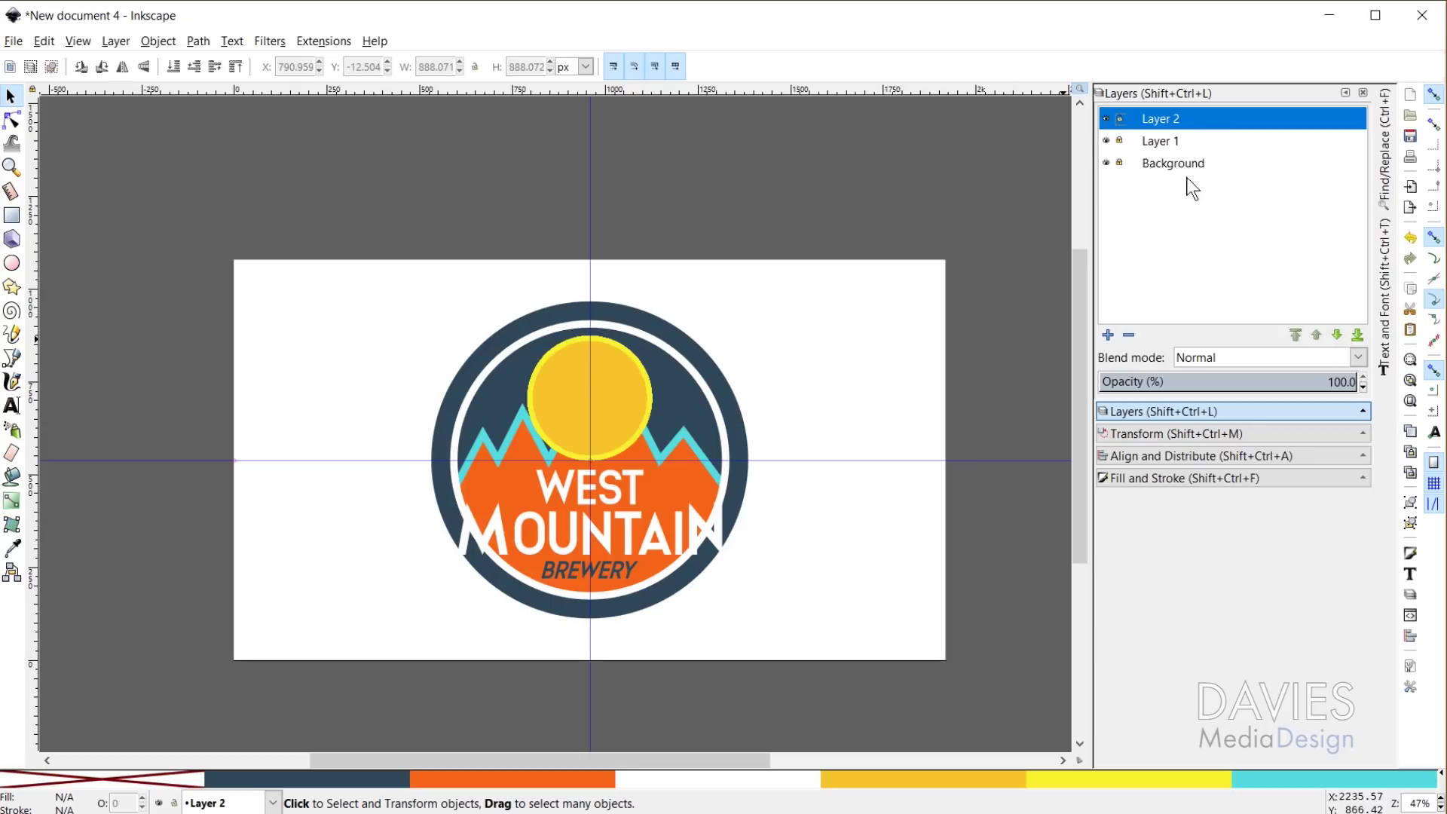
click(1129, 335)
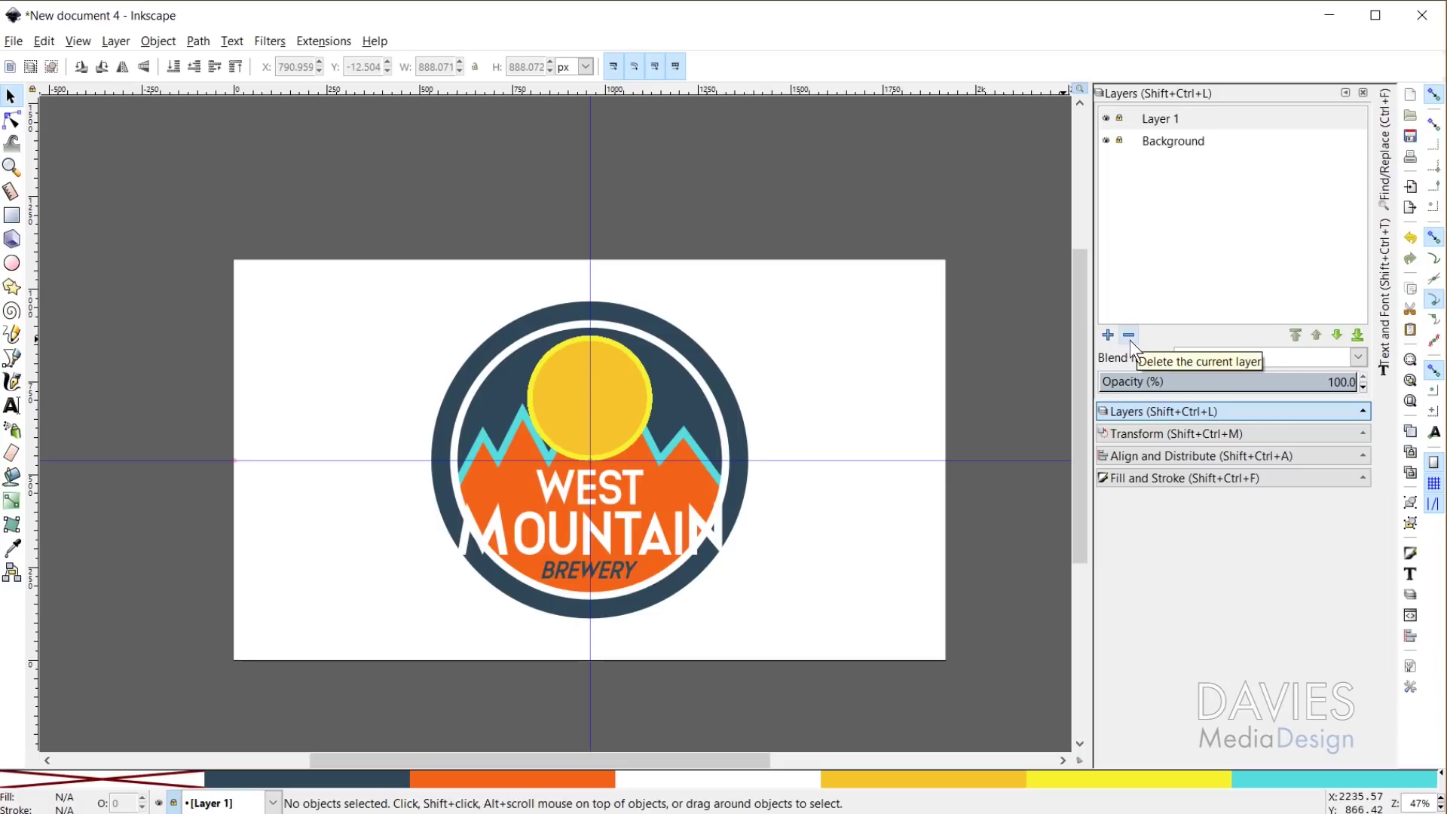
click(1169, 122)
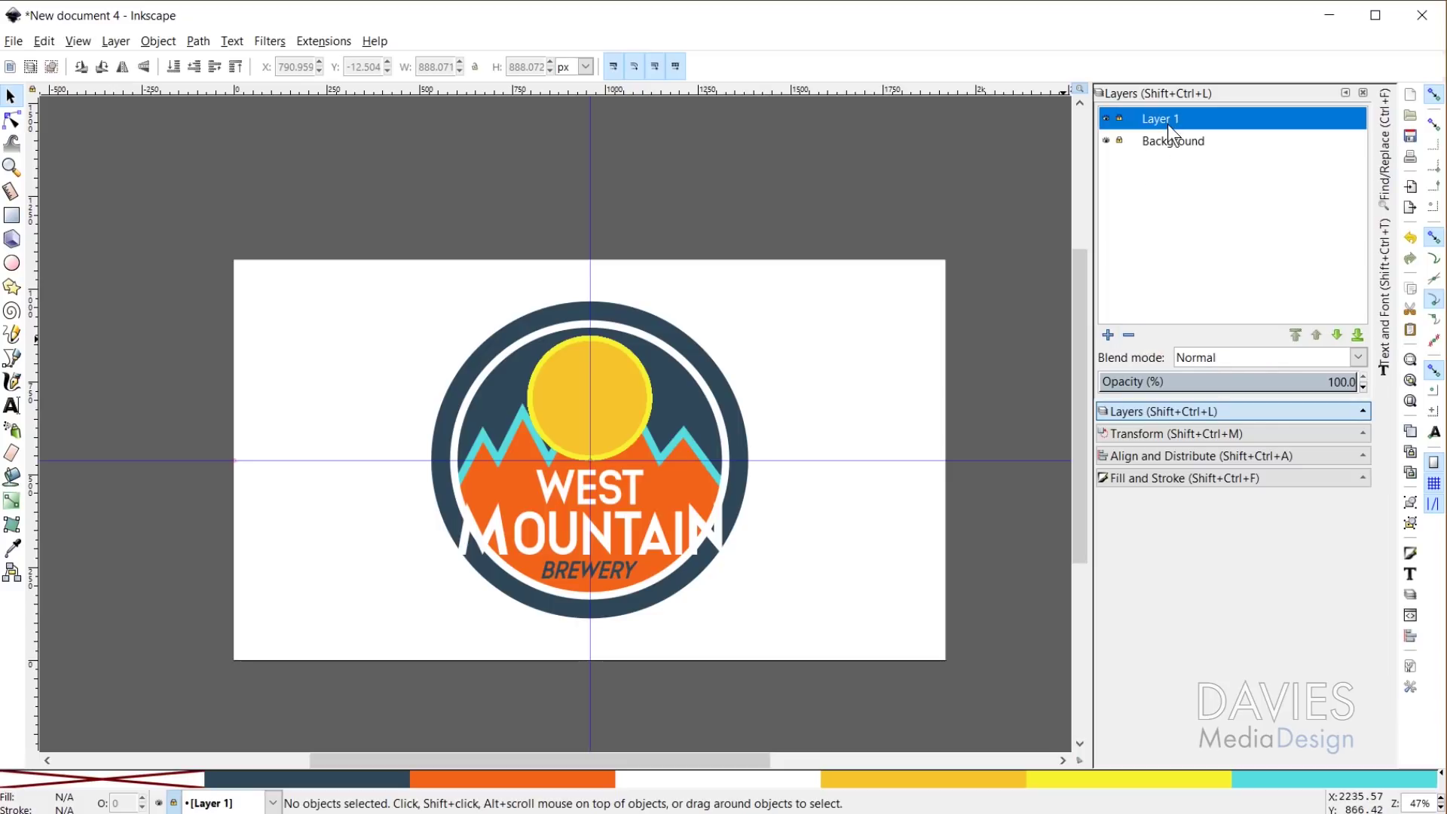
click(1120, 119)
key(ctrl+alt+v)
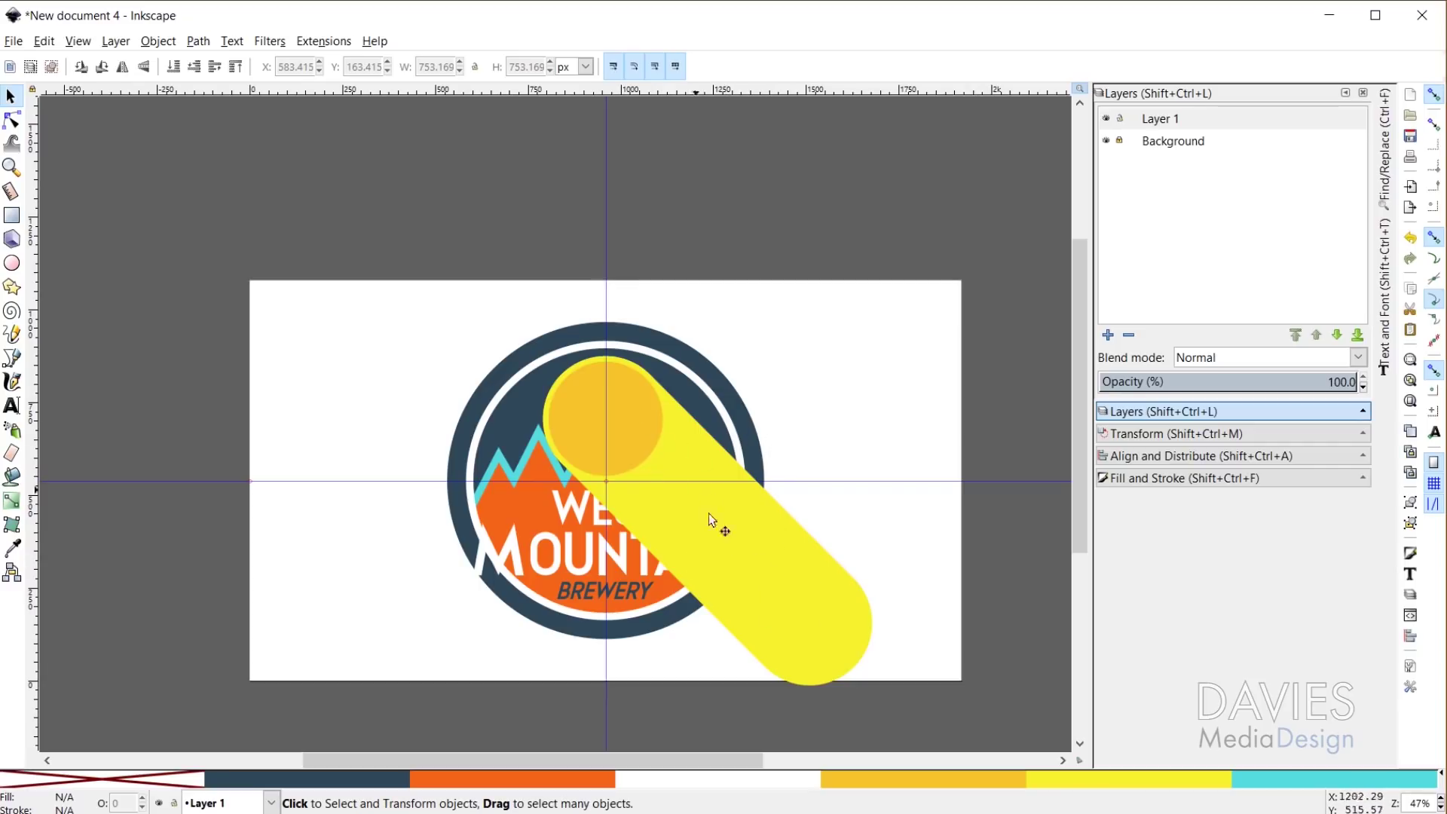
Turn a duplicate of the white ring, raised to the top, into a white-filled path without a stroke
click(718, 413)
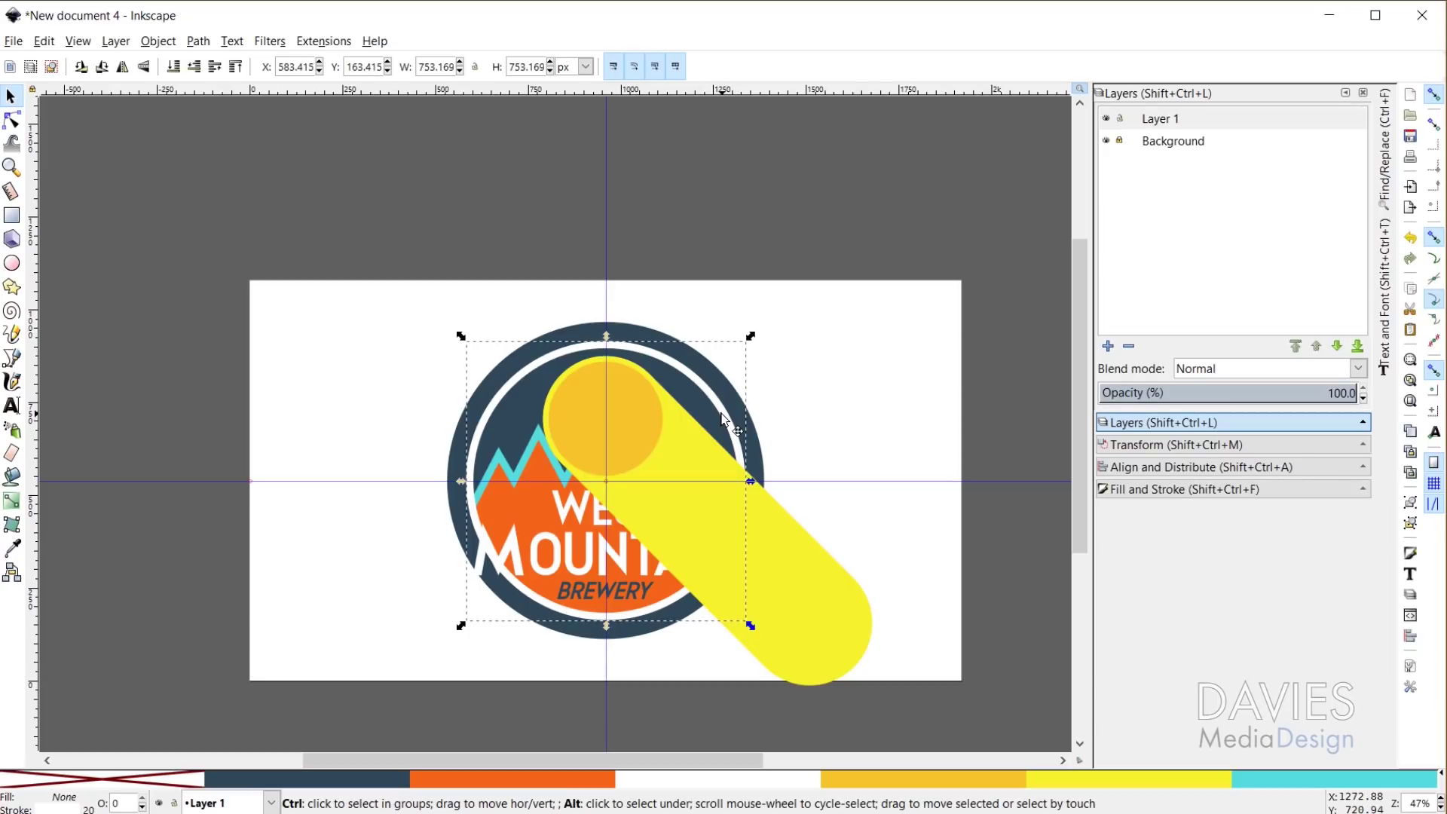
key(Page_Up)
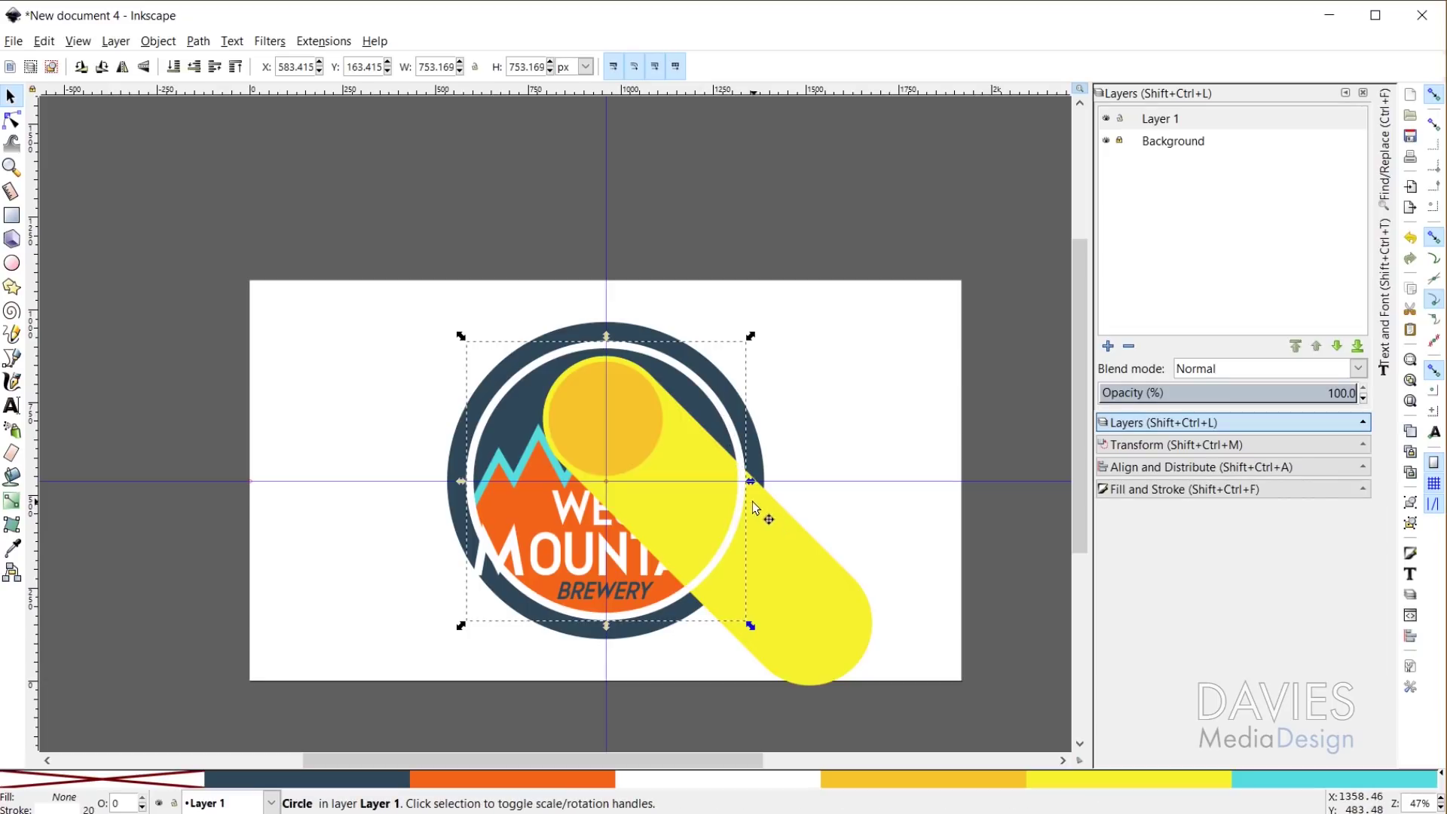
click(677, 778)
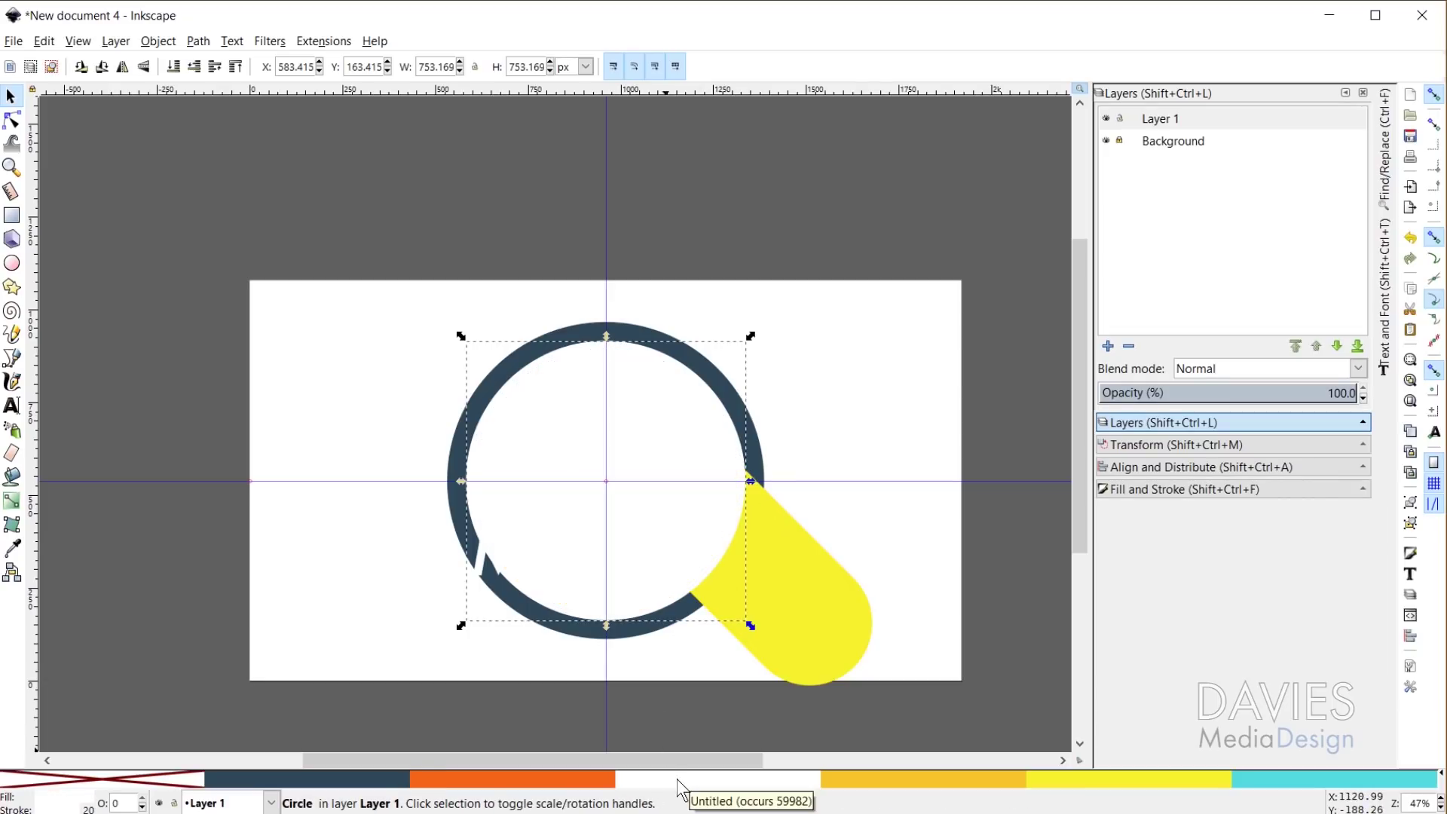
shift+click(169, 779)
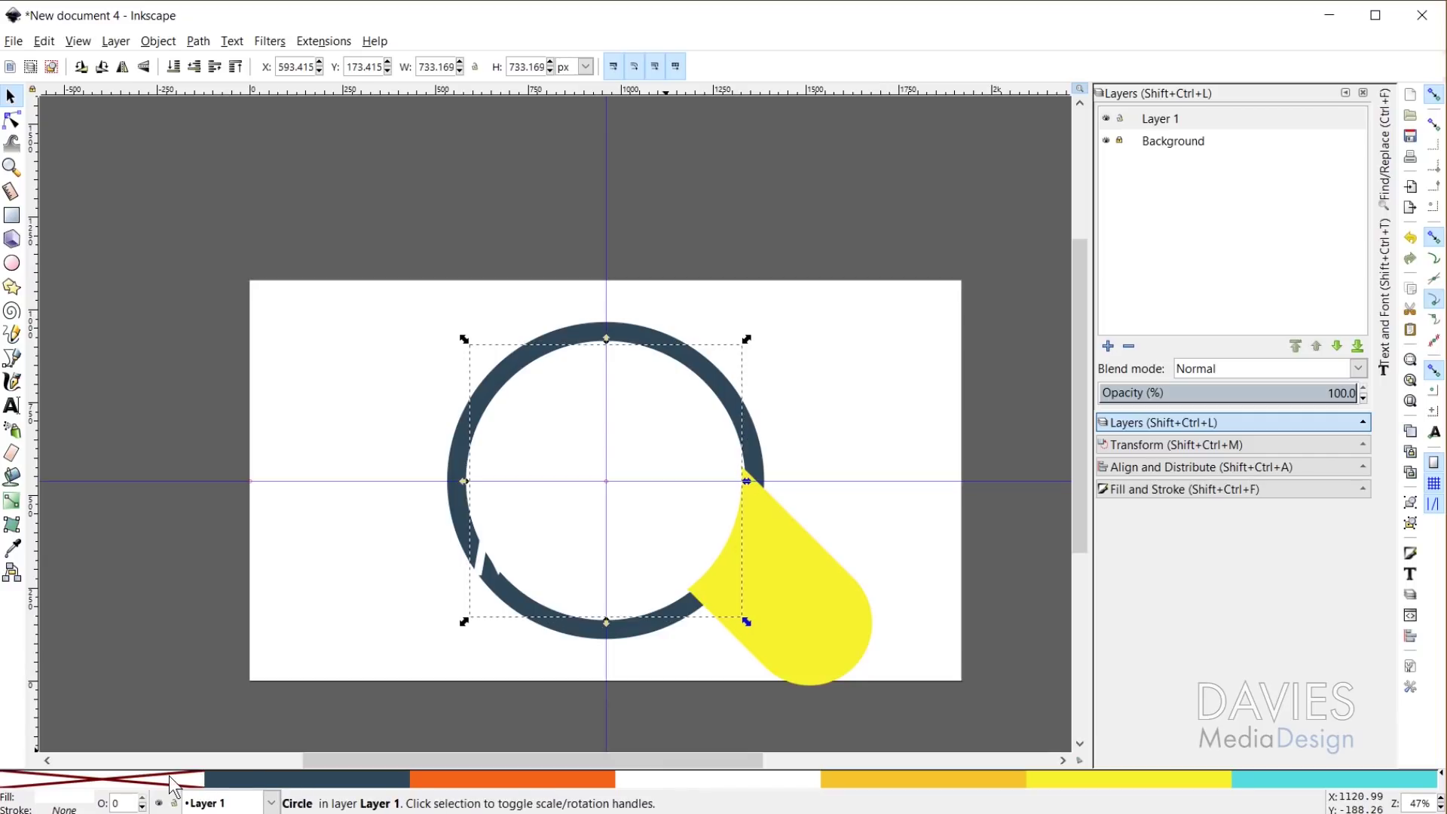
click(198, 43)
click(219, 63)
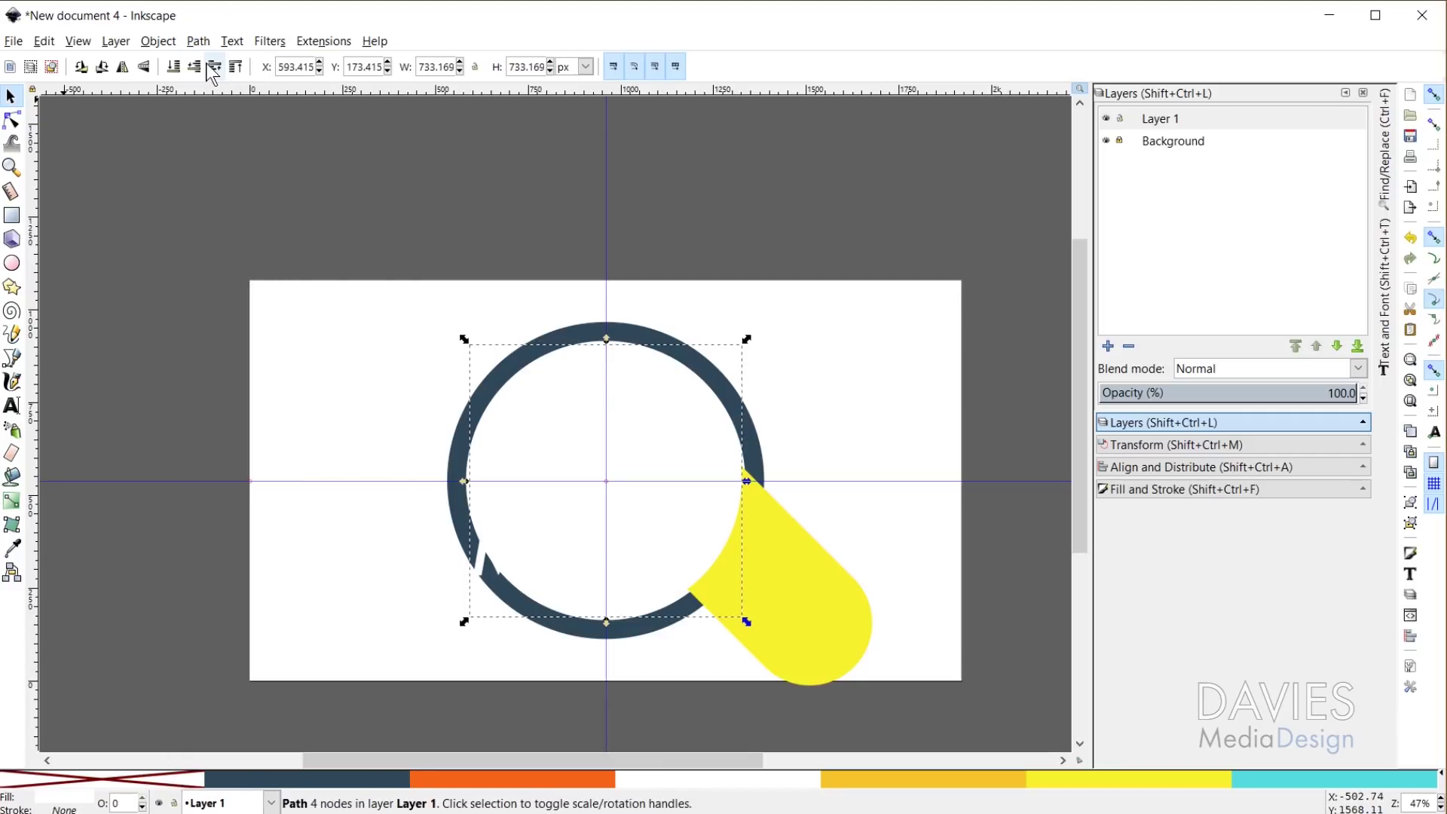
Clip the diagonal yellow band to the white circle path
click(790, 552)
click(198, 42)
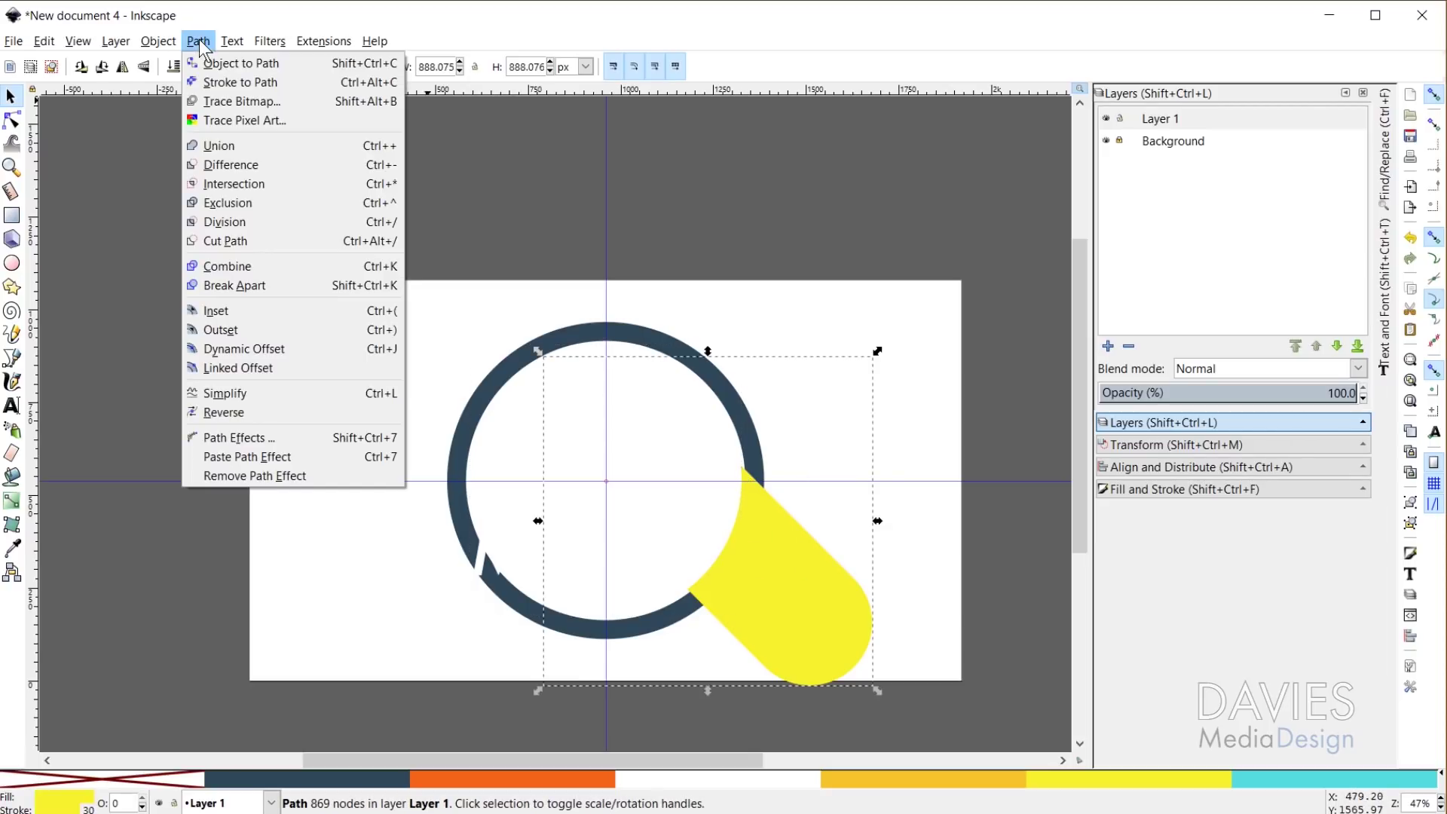
click(218, 63)
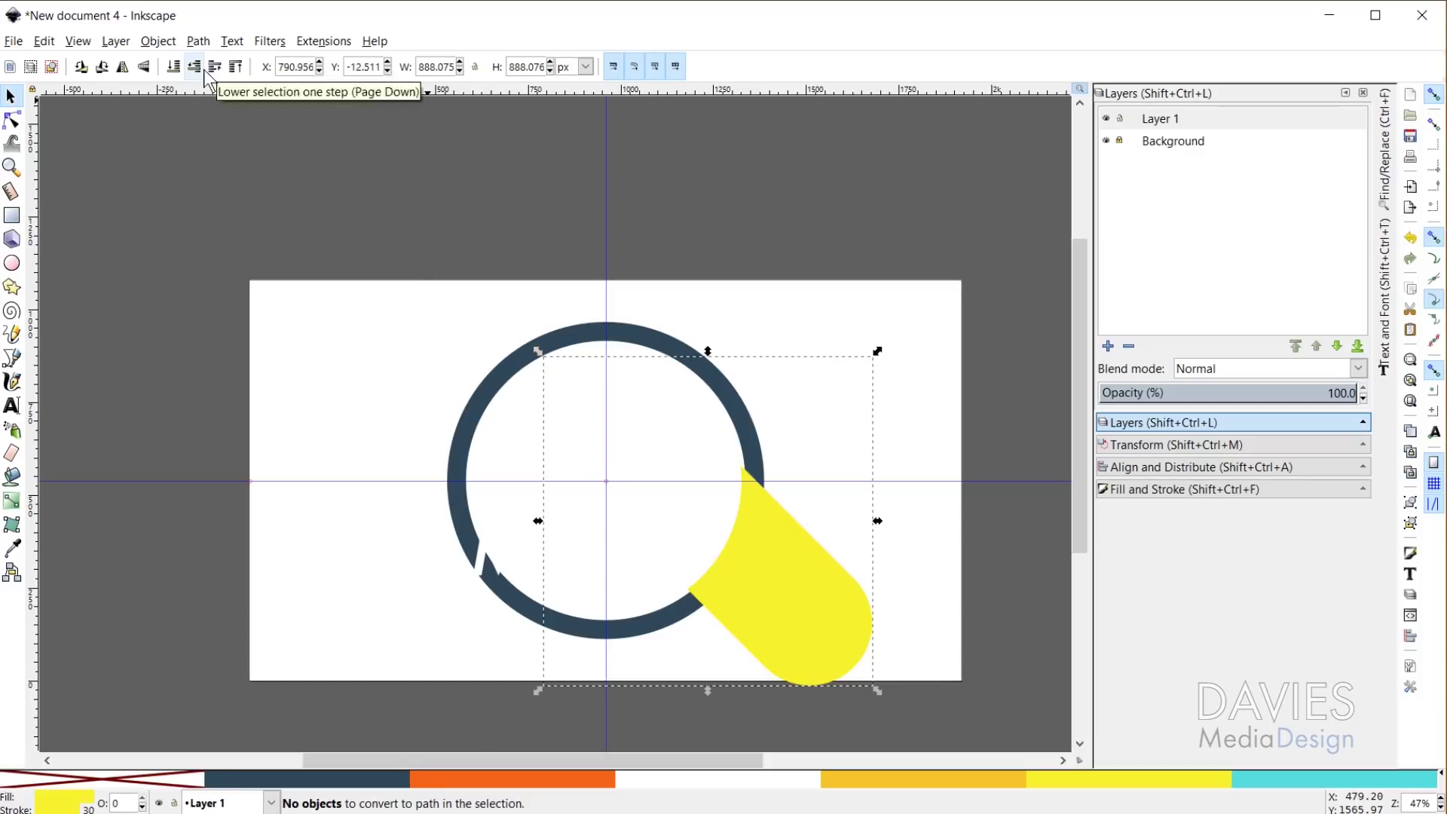
shift+click(524, 420)
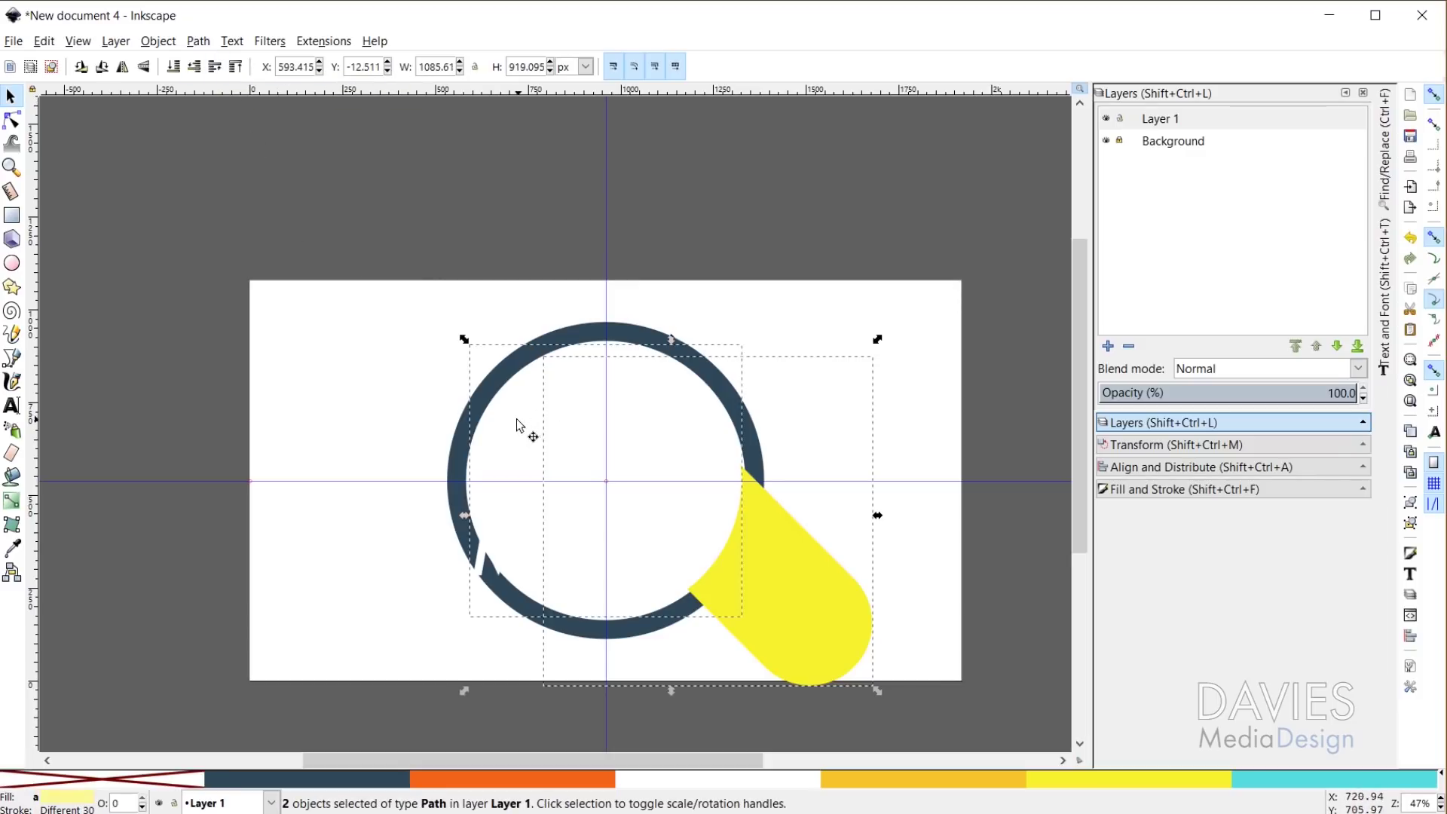
click(160, 41)
mouse_move(232, 234)
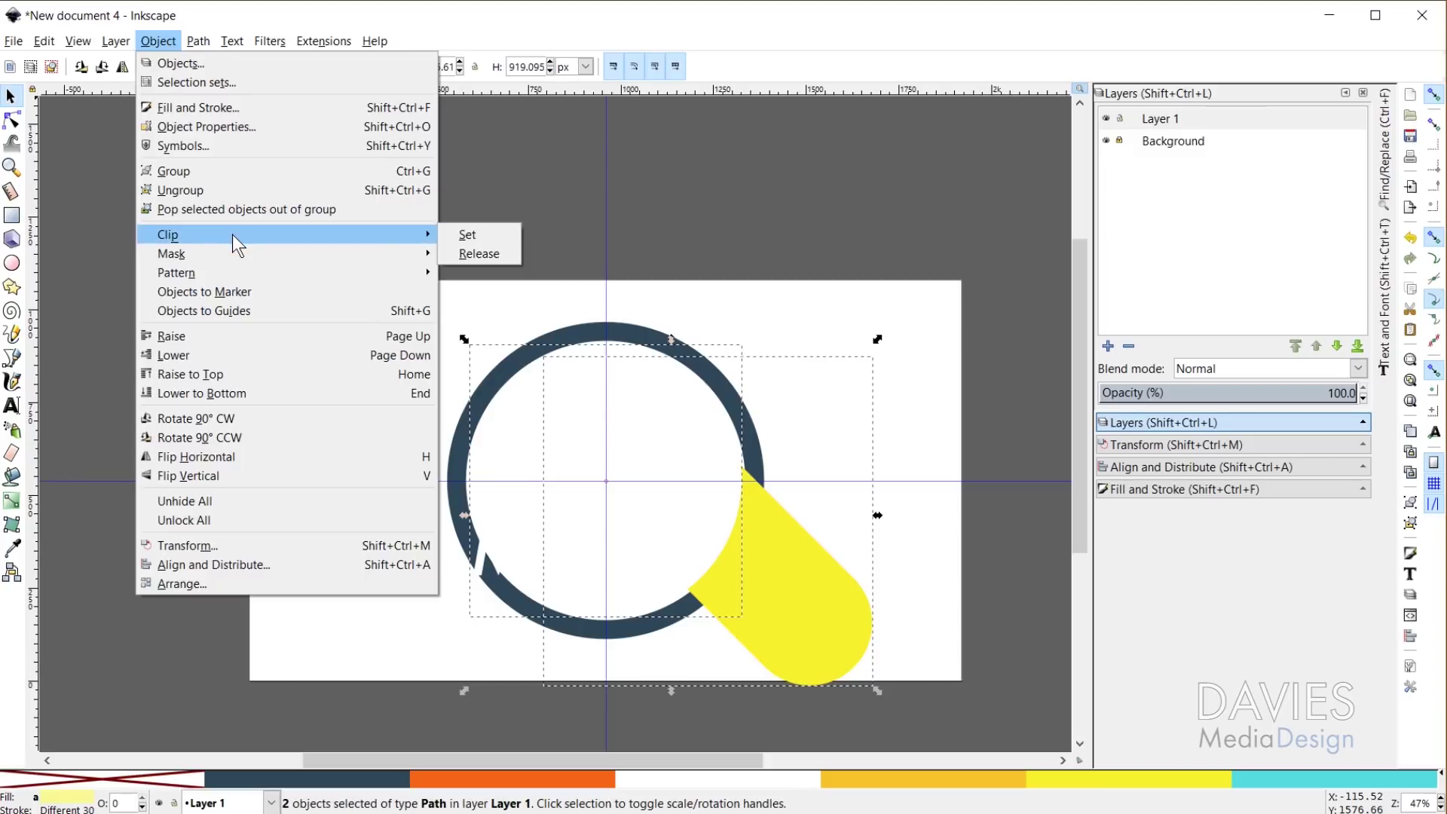
click(484, 234)
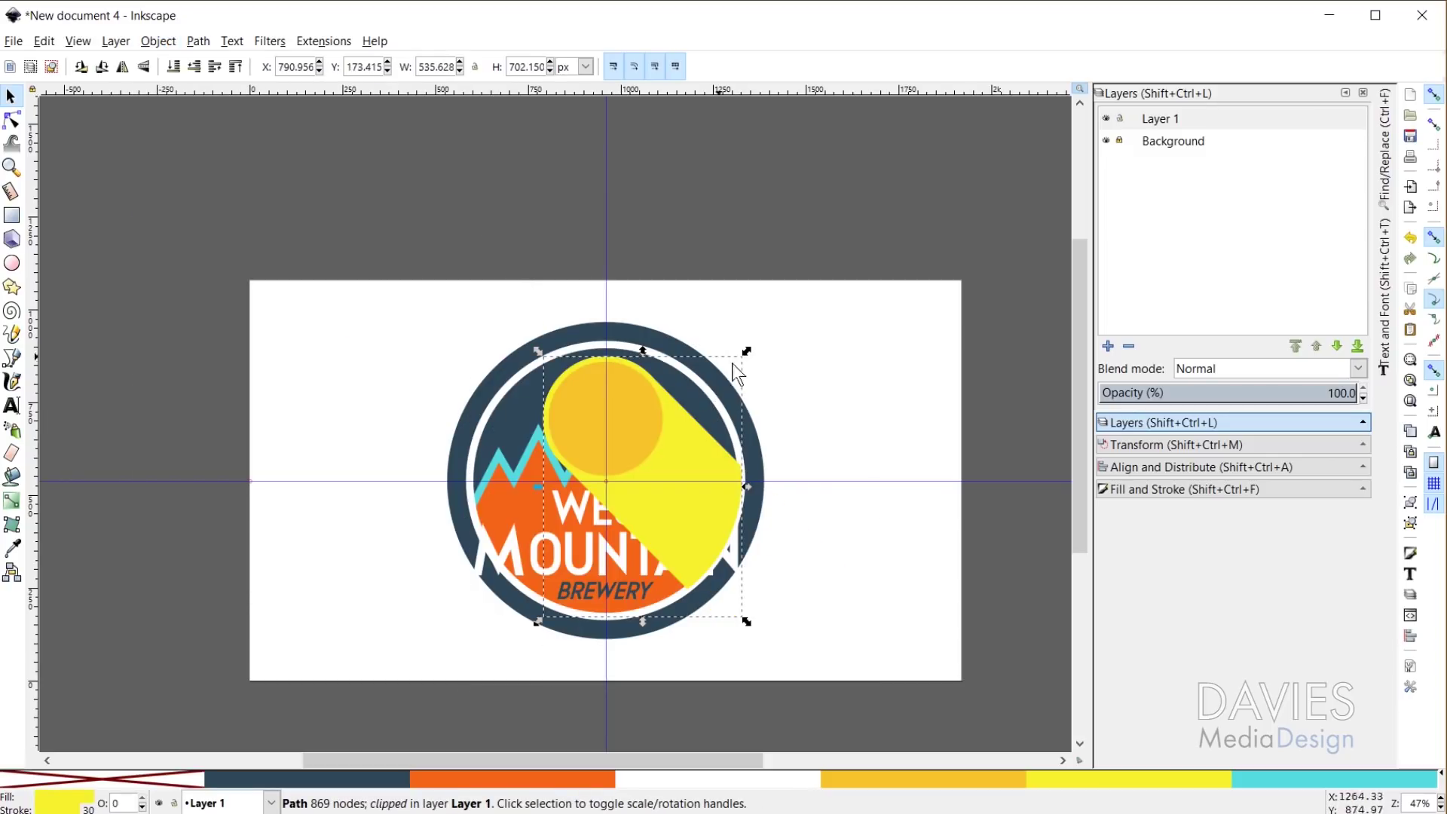
Group the orange sun circle with the clipped yellow diagonal band
ctrl+scroll(753, 535, up, 4)
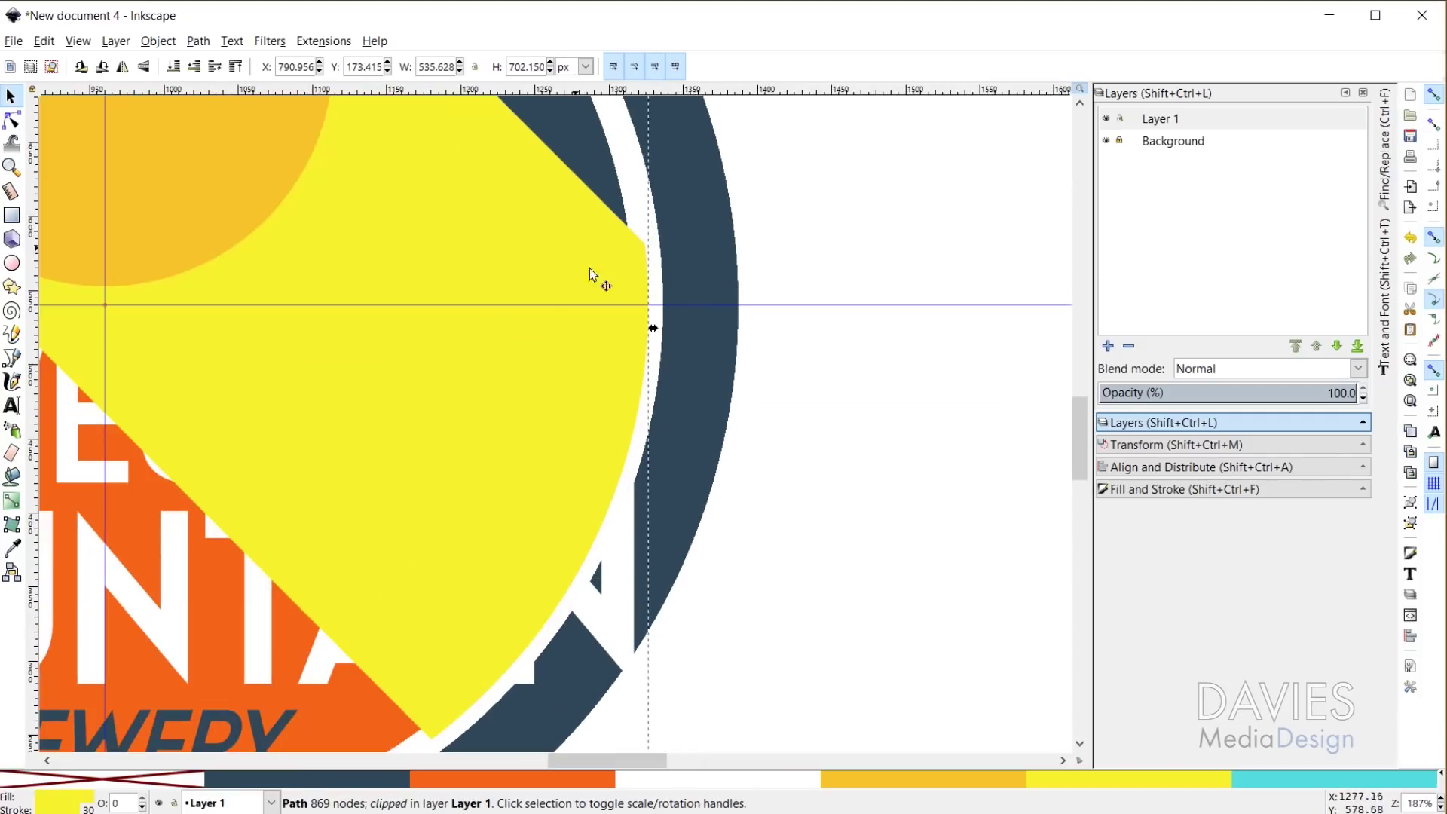
ctrl+scroll(277, 547, down, 2)
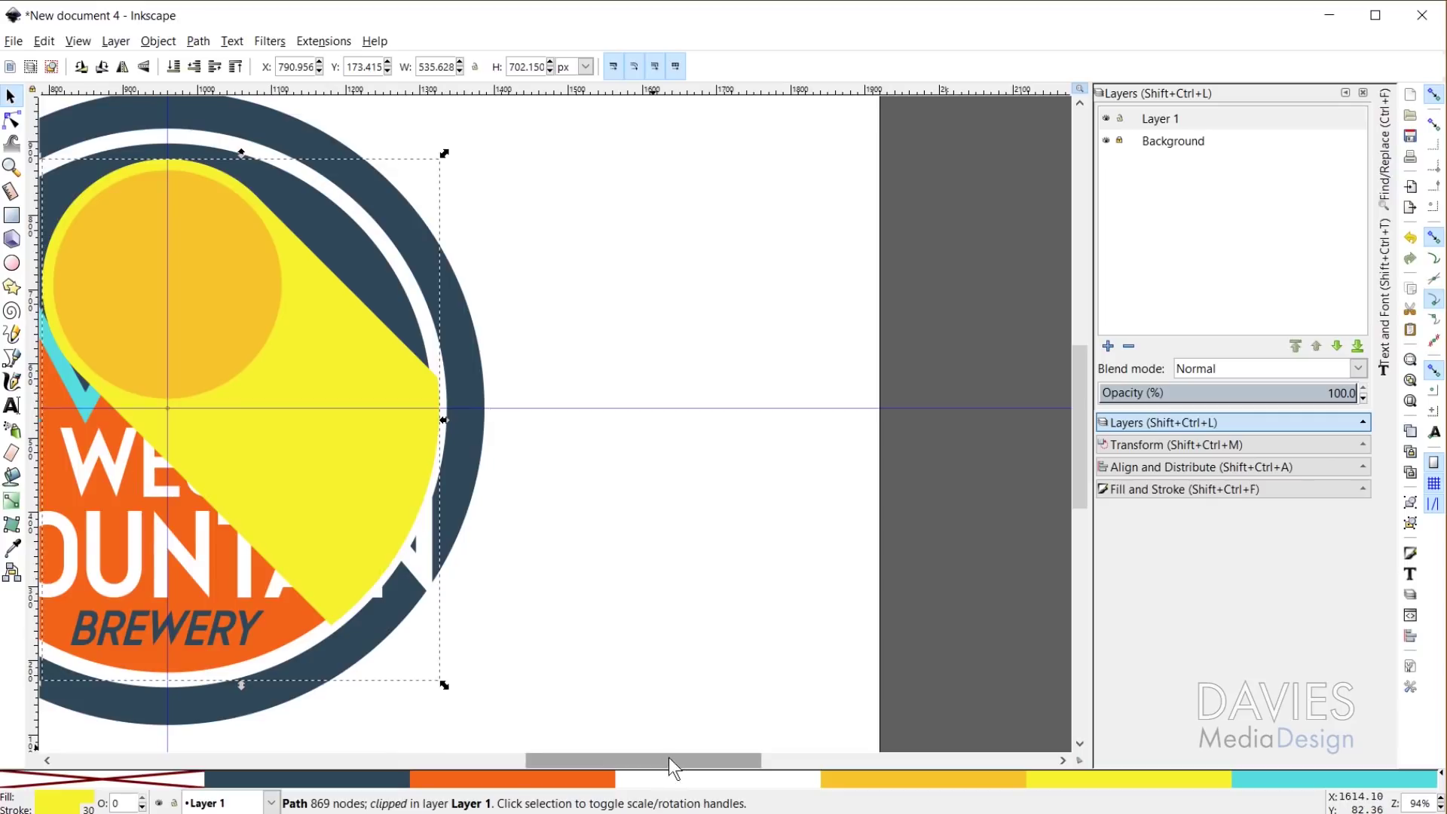
drag(668, 757, 576, 757)
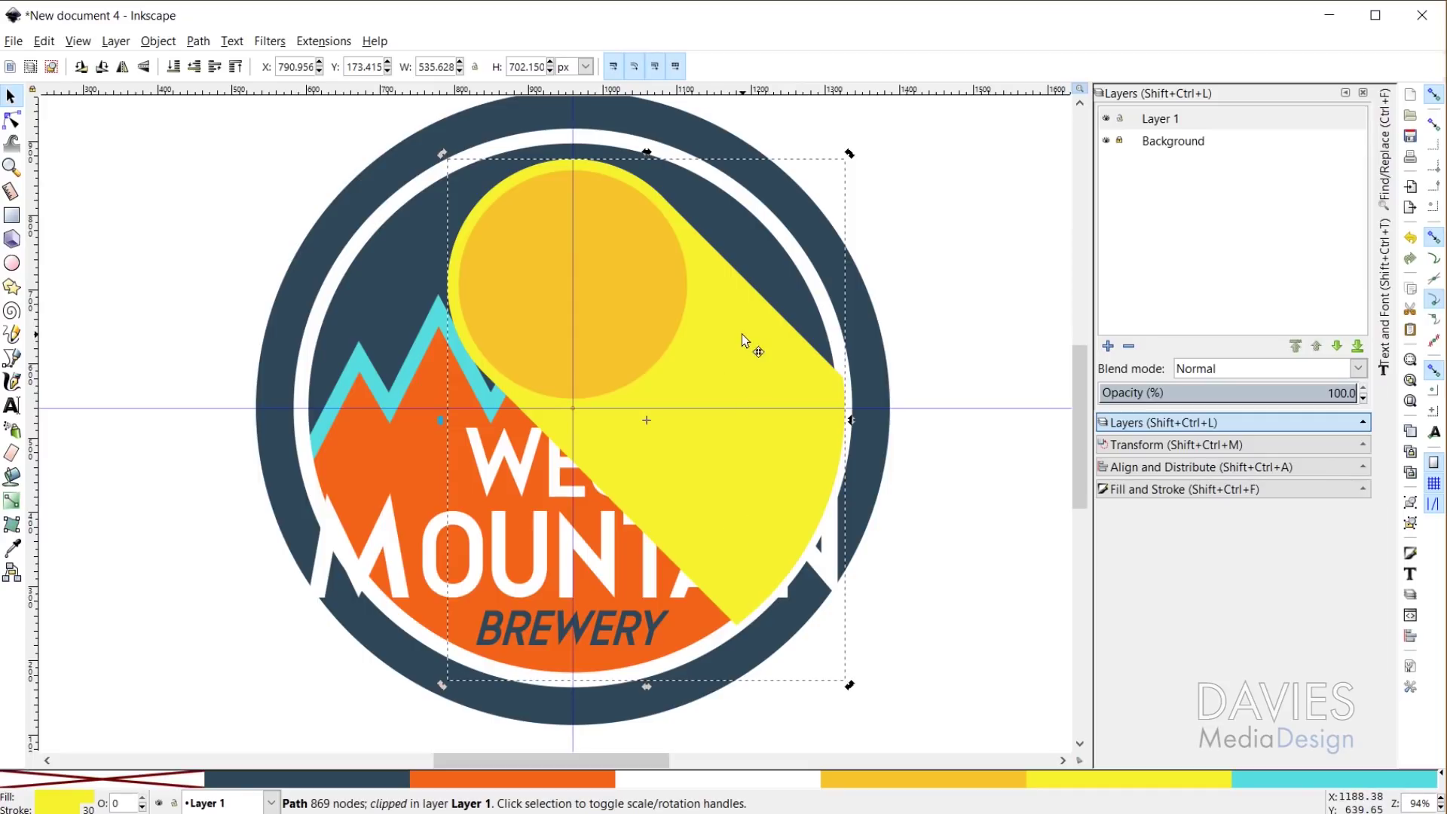
key(shift)
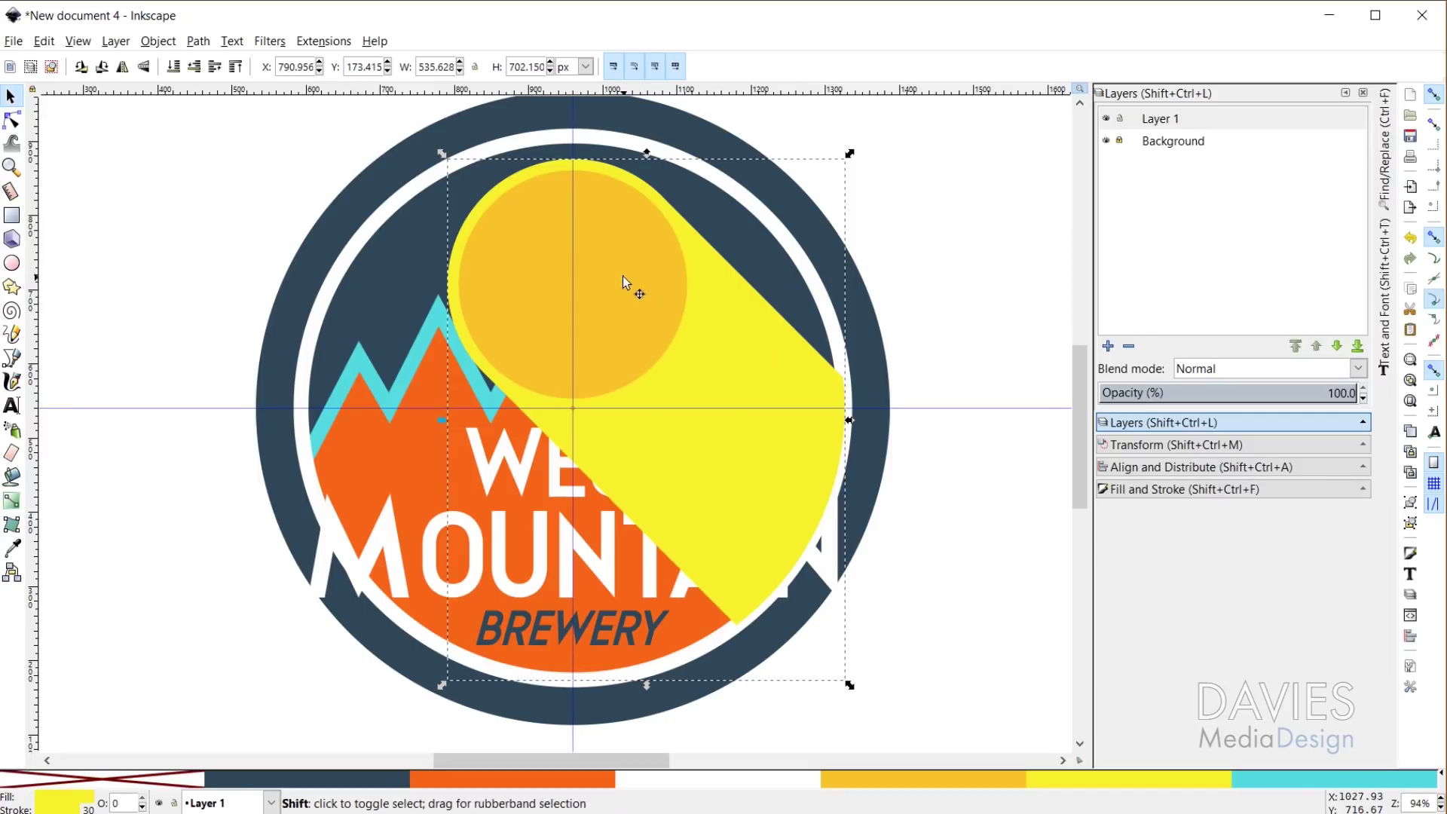
shift+click(624, 264)
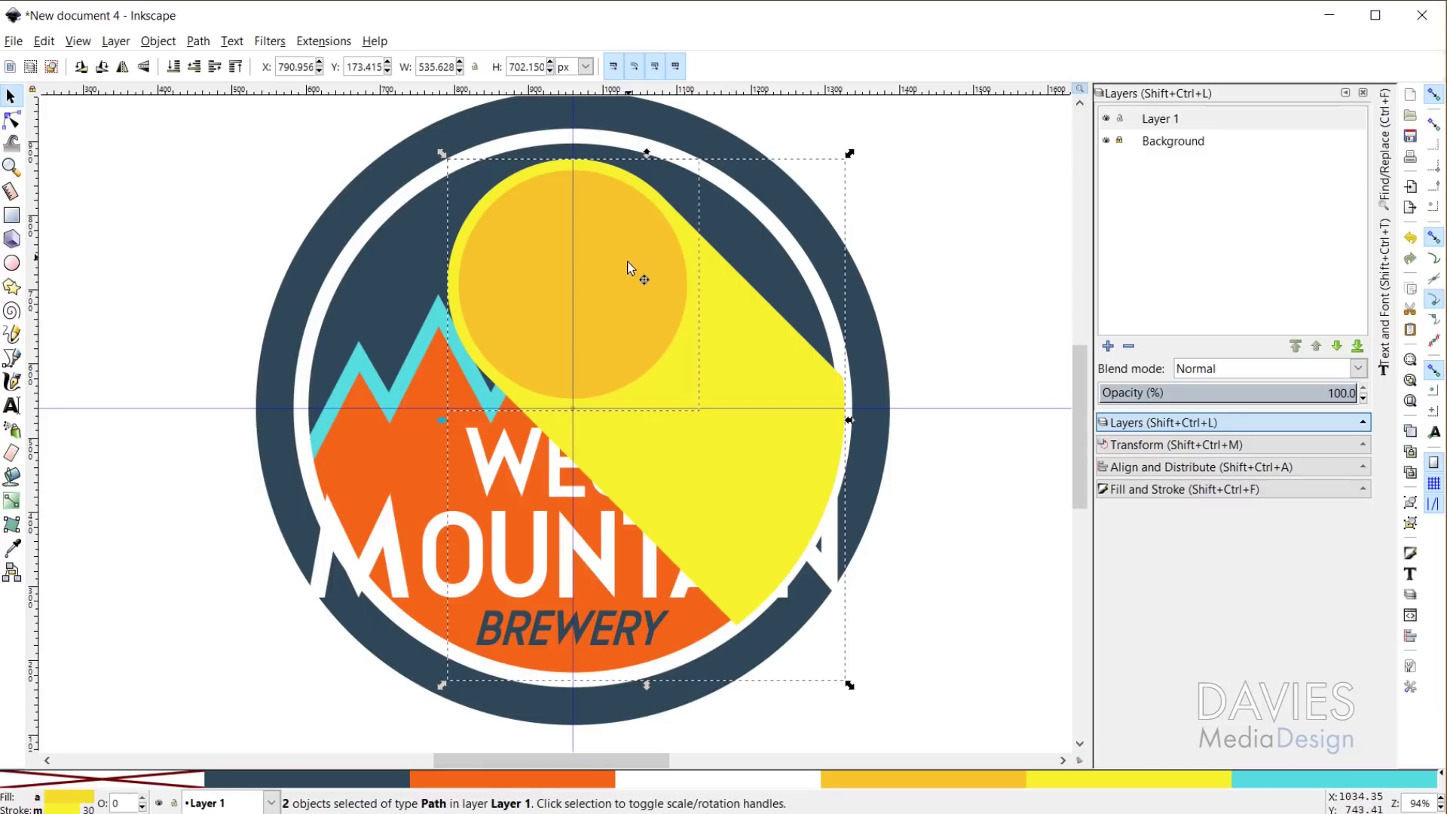
click(169, 44)
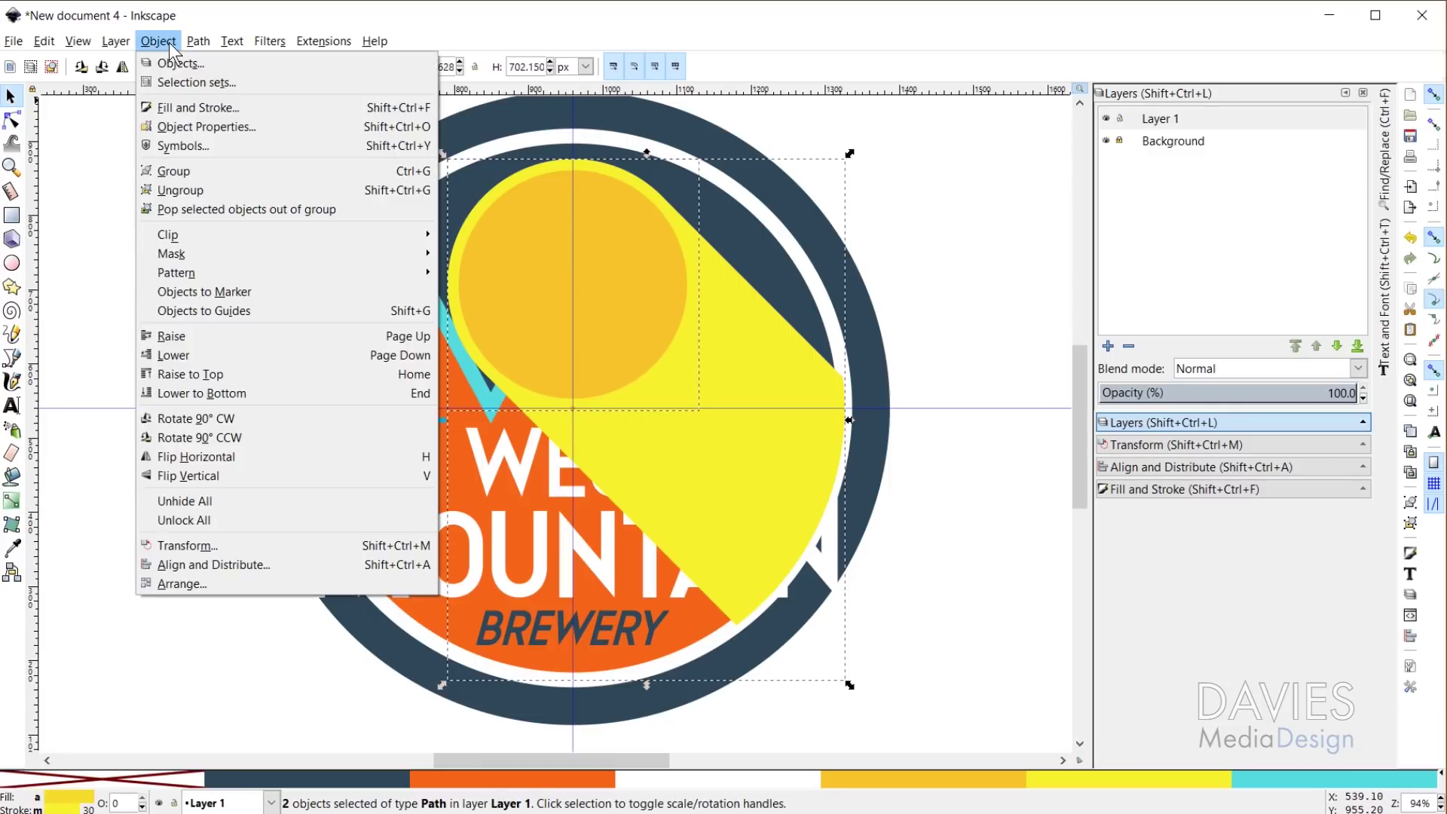
click(174, 171)
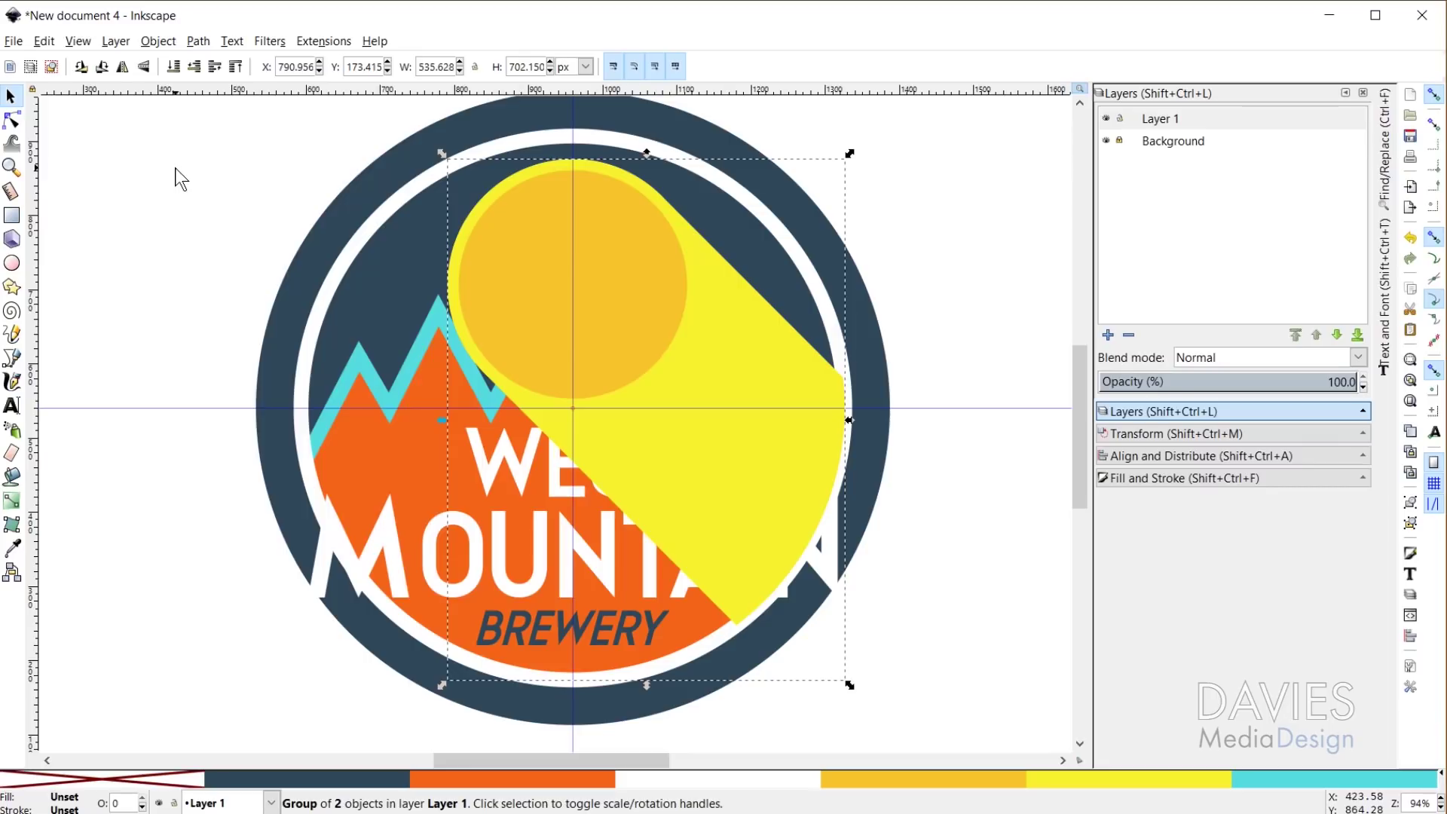
Lower the sun and band group behind the mountains and the lettering
key(Page_Down)
key(Page_Down)
key(Page_Down)
key(Page_Down)
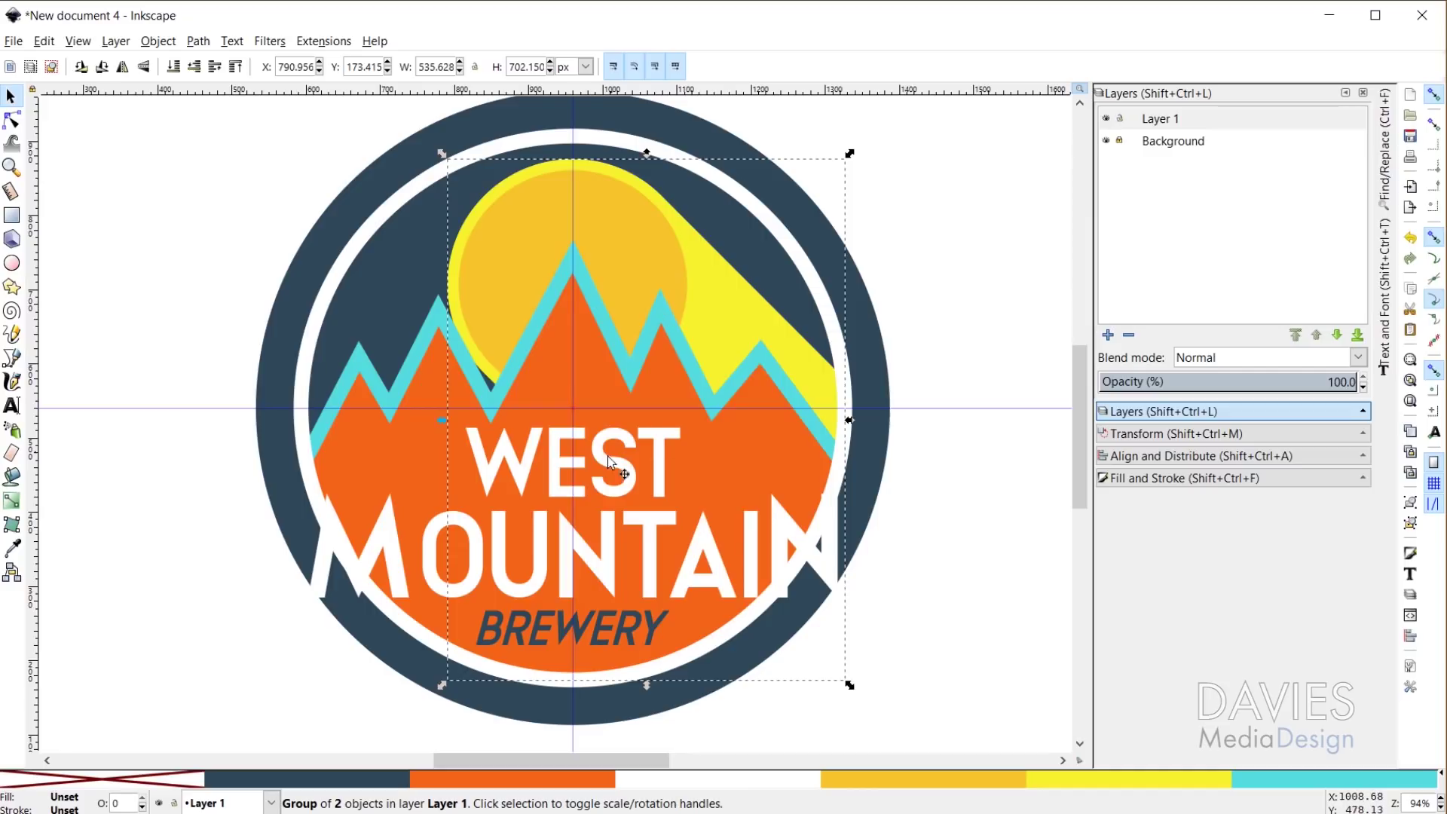
scroll(543, 559, down, 1)
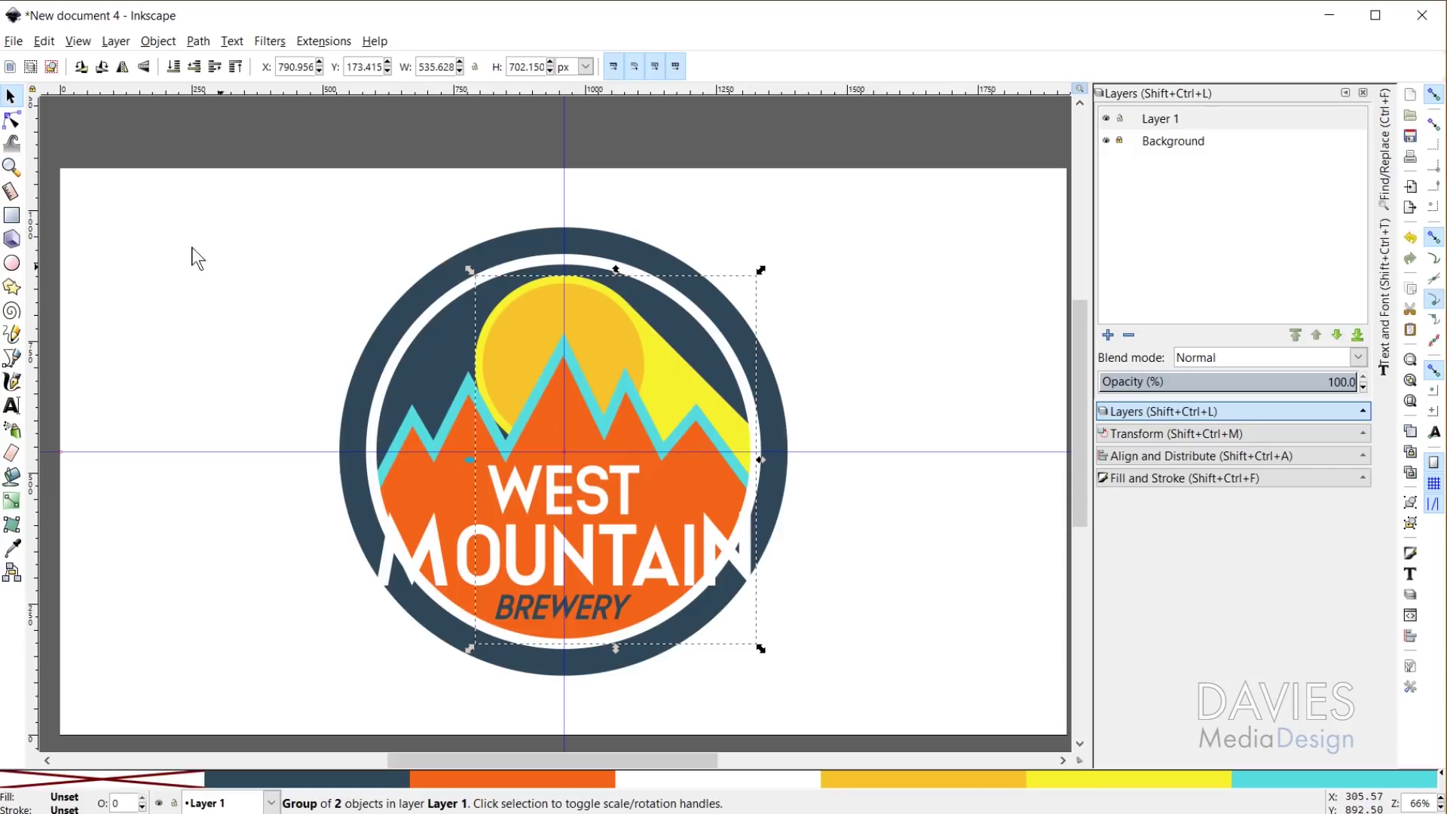
Reshape the mountain path by moving the leftmost and rightmost valleys and the two peaks beside the summit slightly down
click(12, 121)
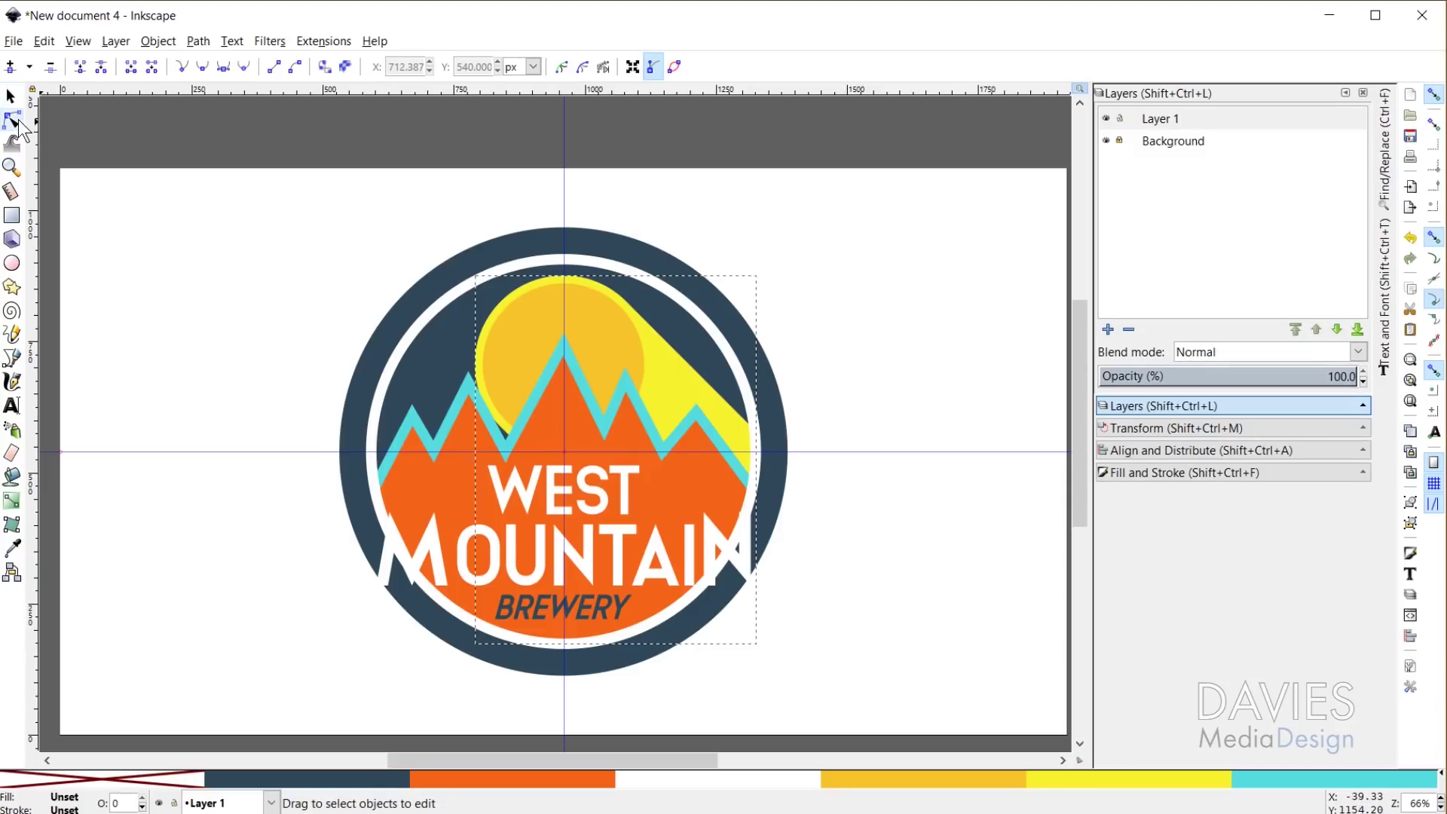
click(413, 416)
click(412, 414)
drag(413, 417, 440, 473)
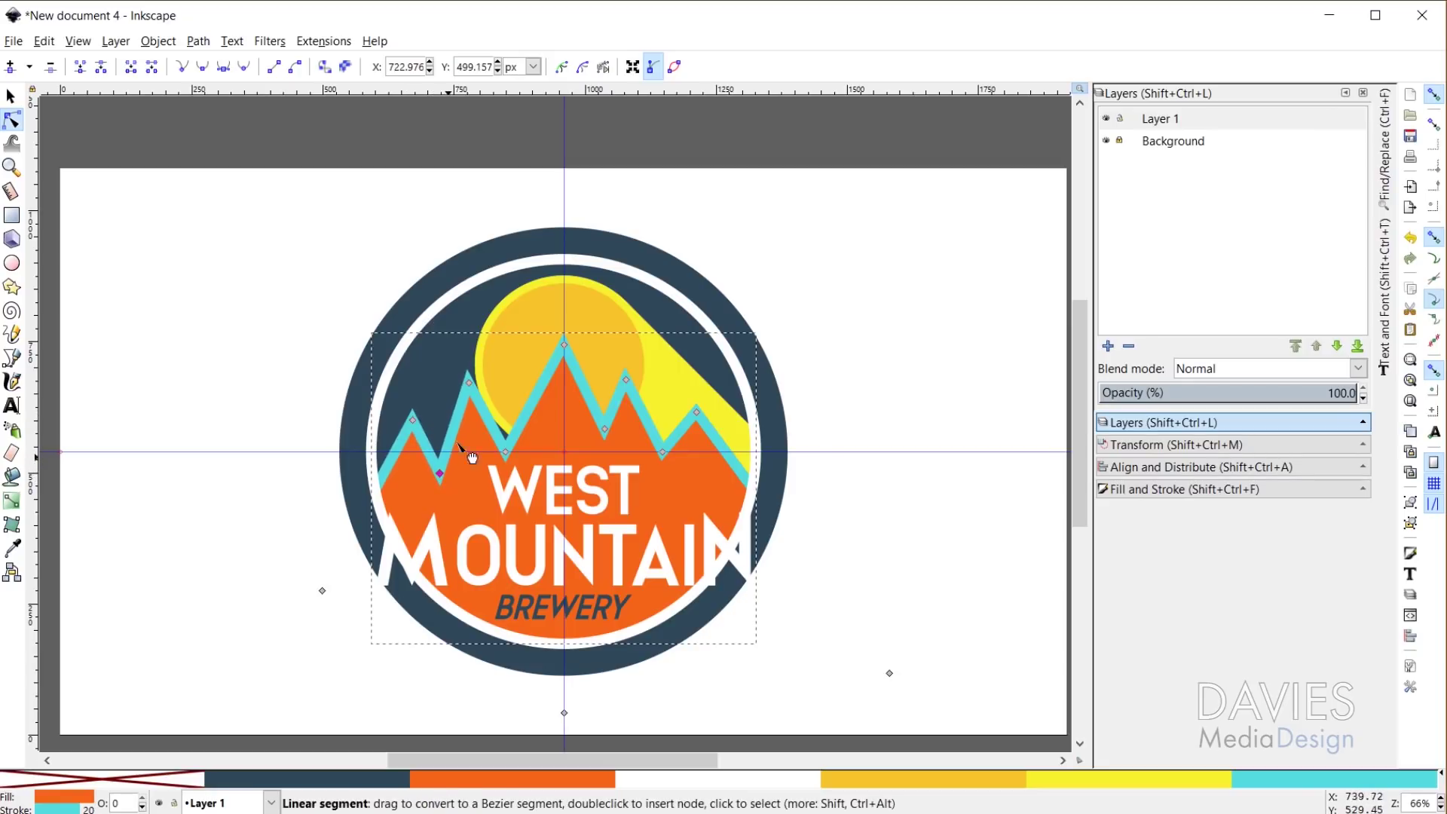
drag(470, 388, 478, 408)
drag(626, 379, 628, 396)
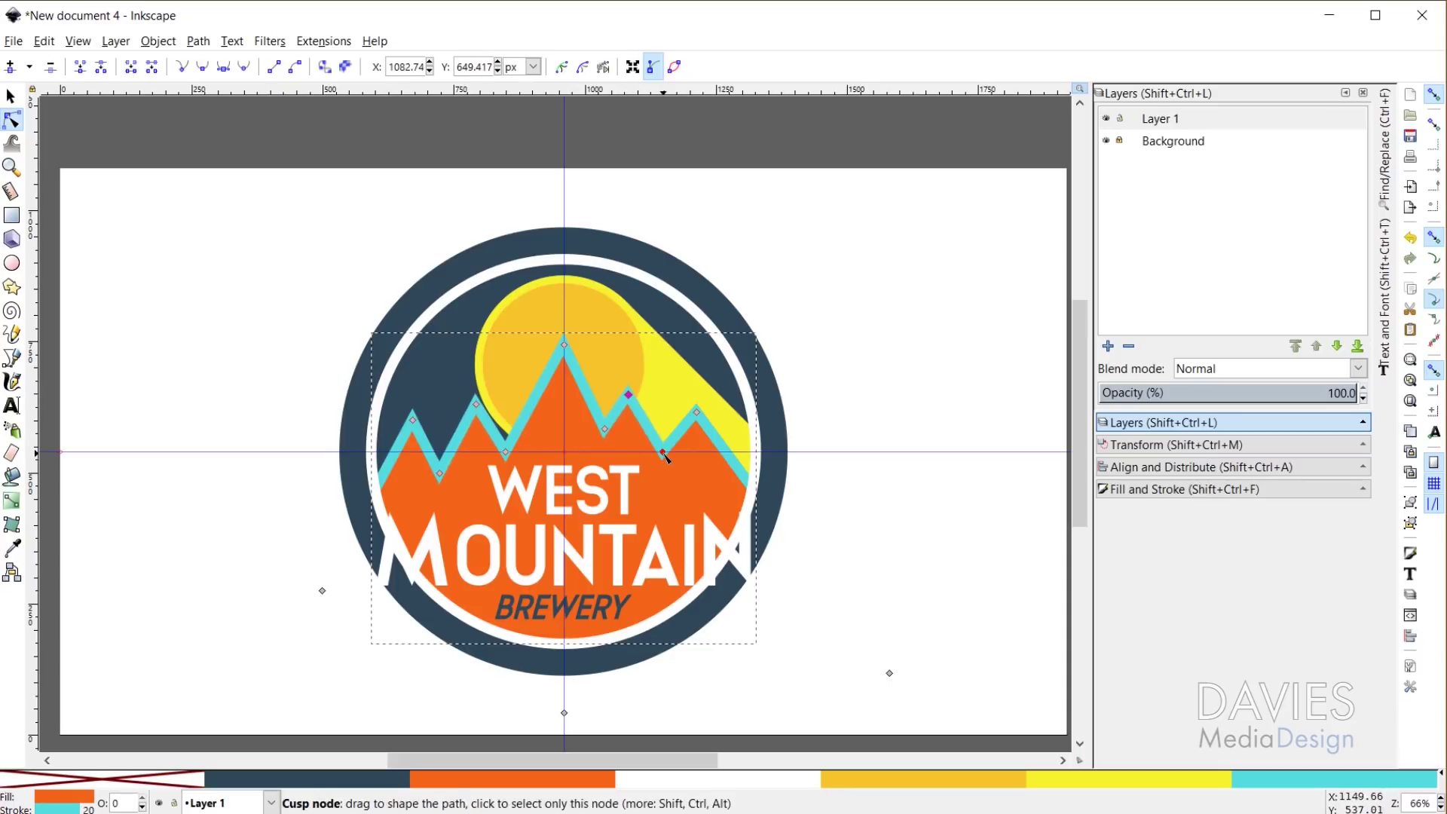
drag(663, 454, 675, 474)
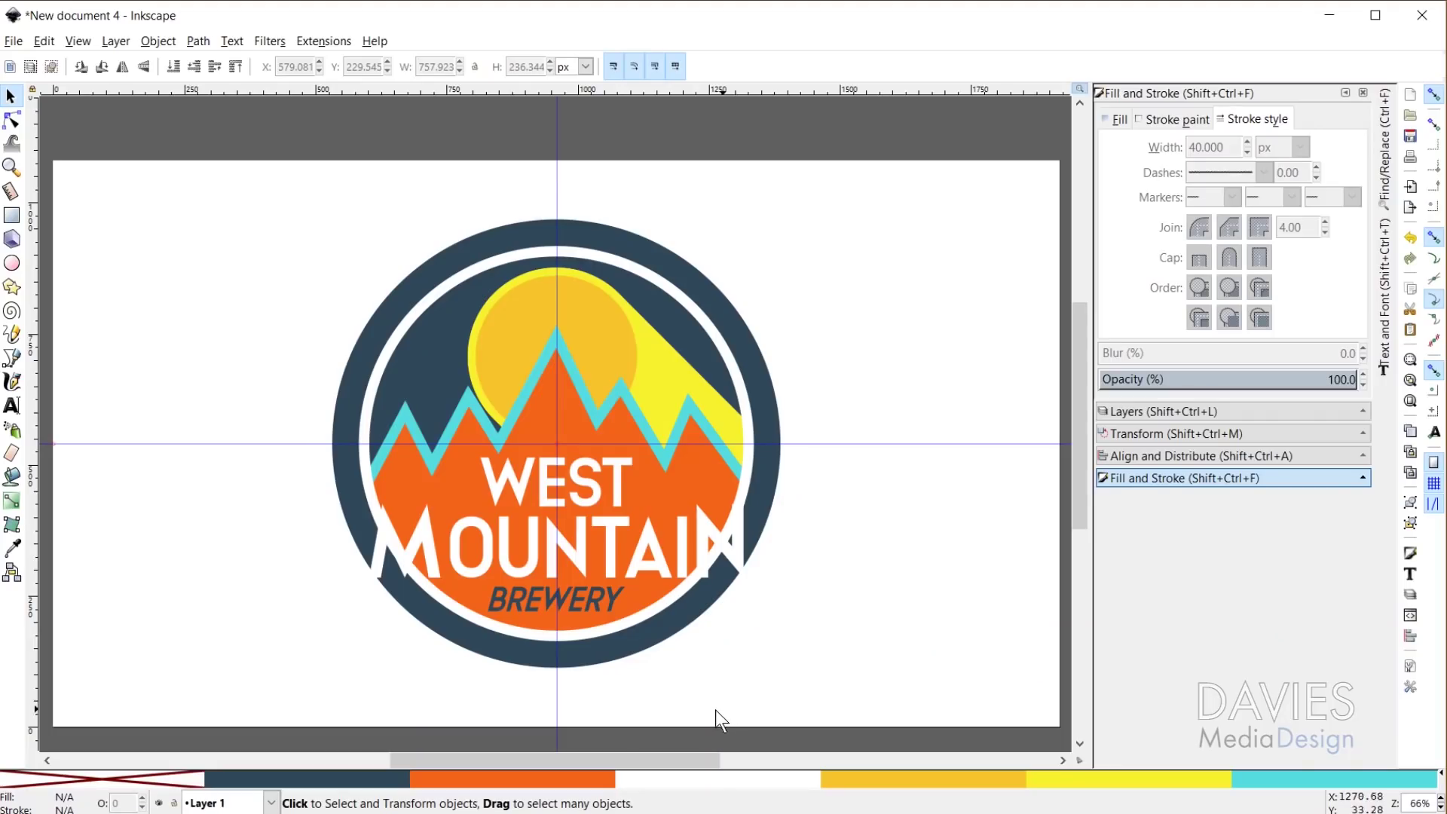
Duplicate the MOUNTAIN text and give the copy a dark blue 40 px stroke without a fill
click(667, 550)
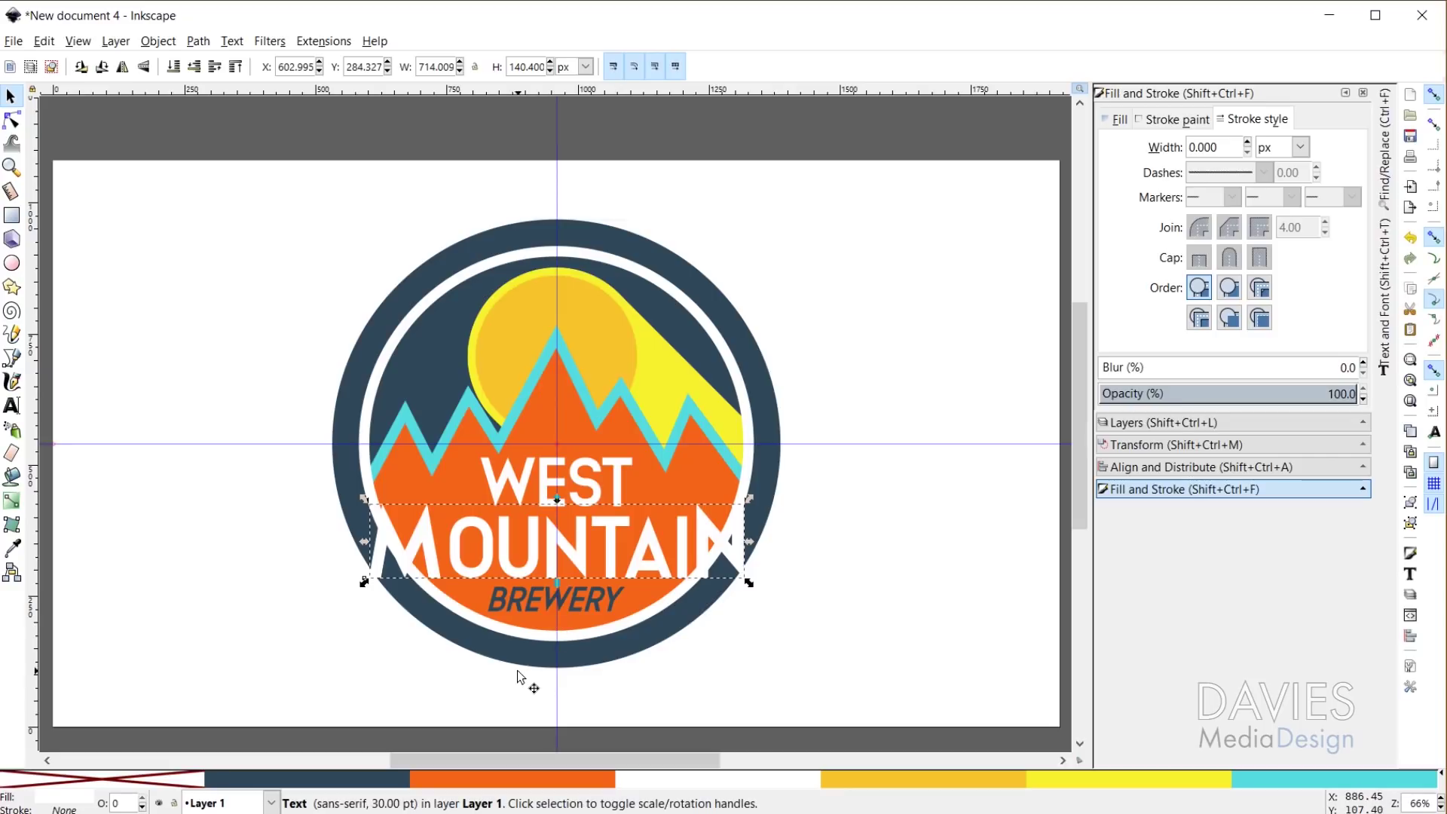
shift+click(356, 775)
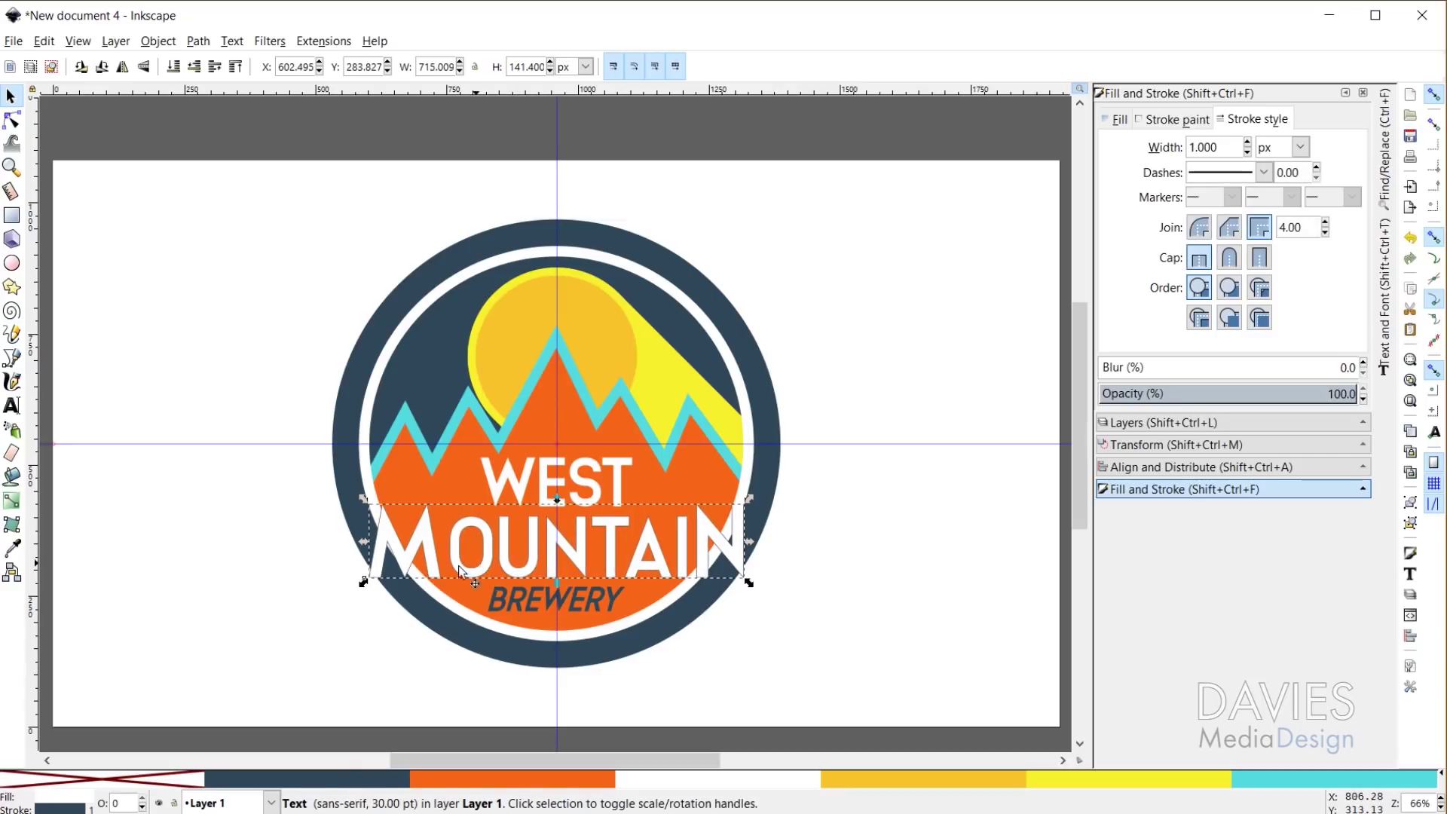
click(96, 774)
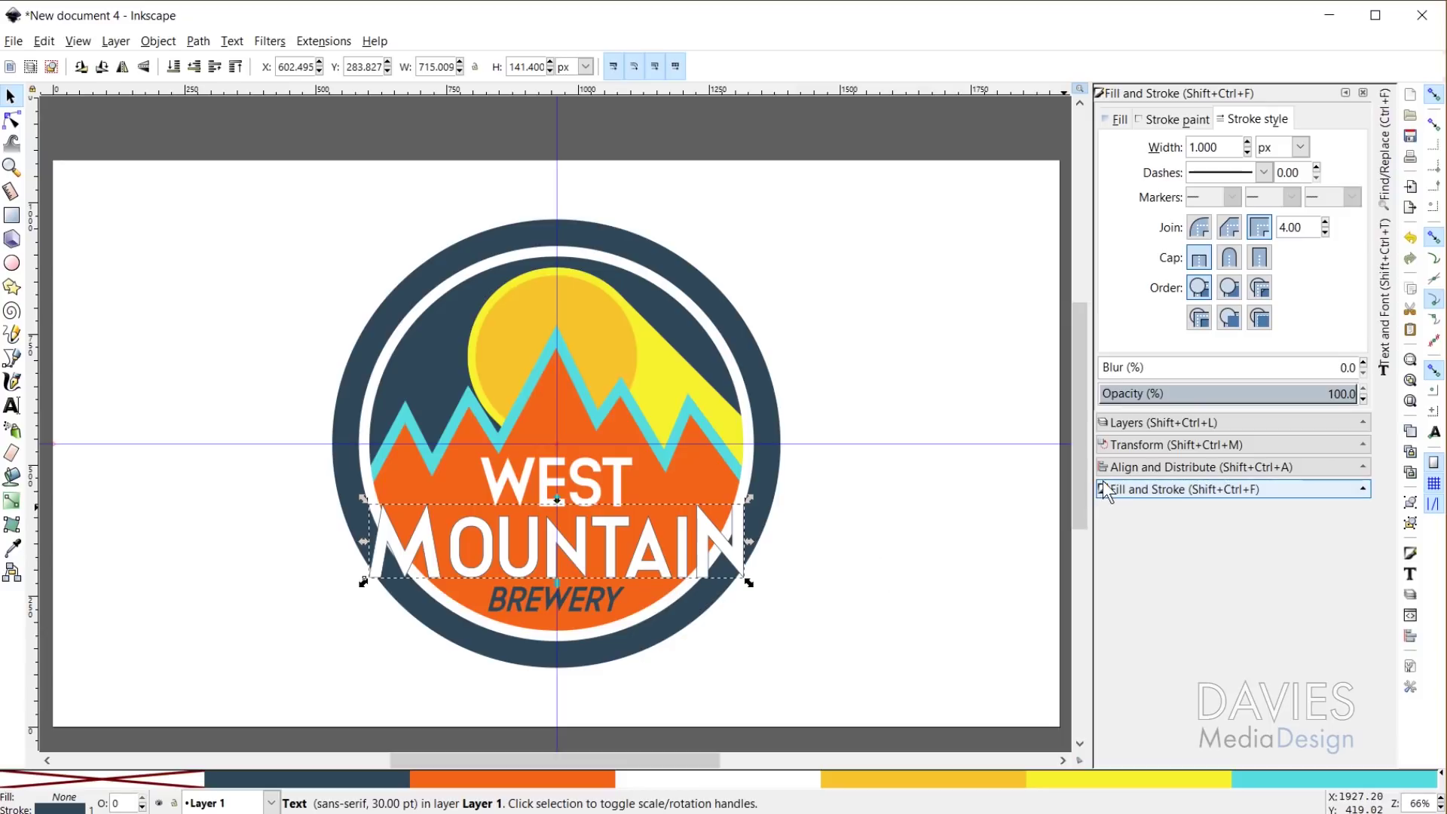
double_click(1196, 148)
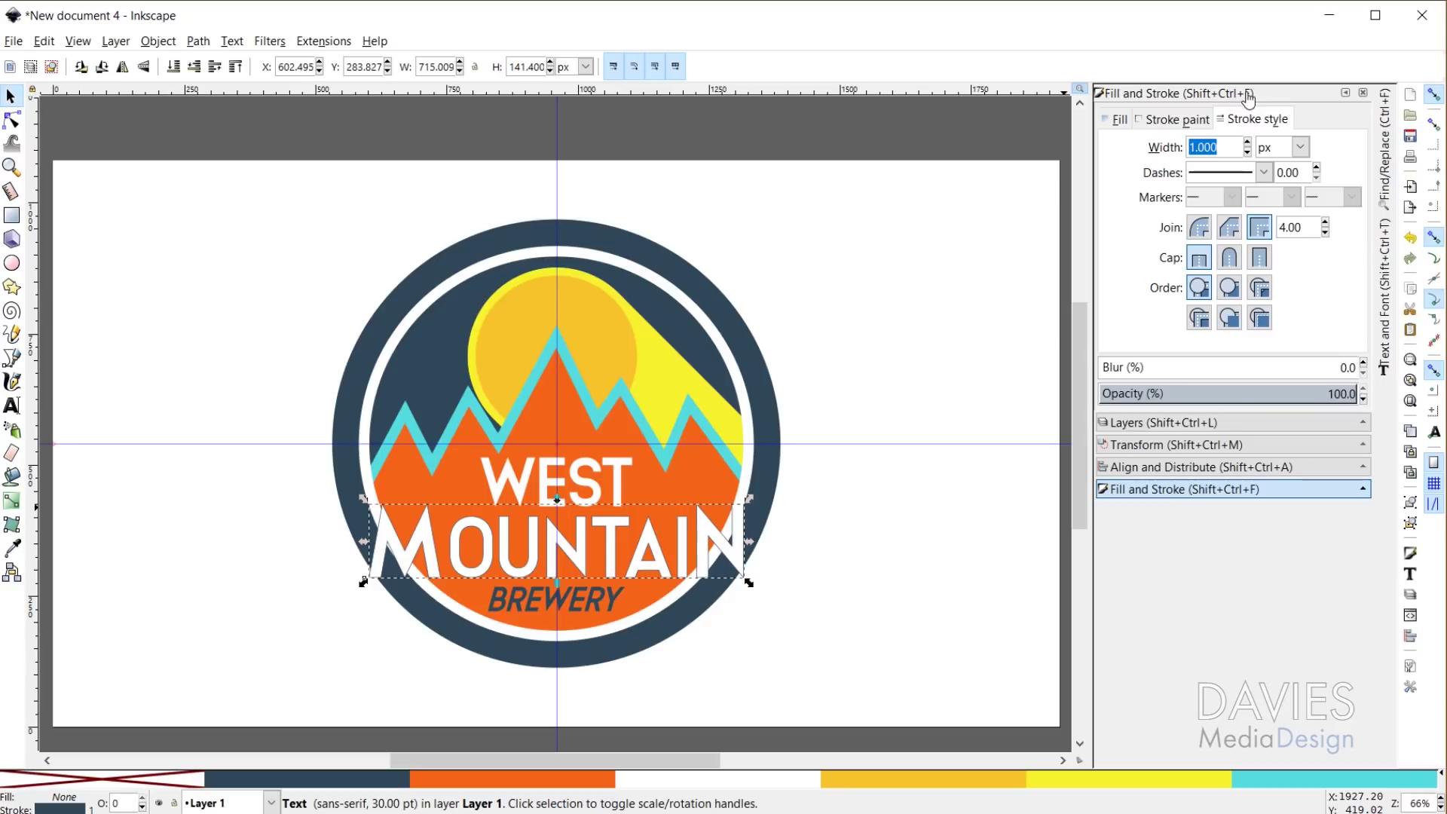
text(40)
key(Return)
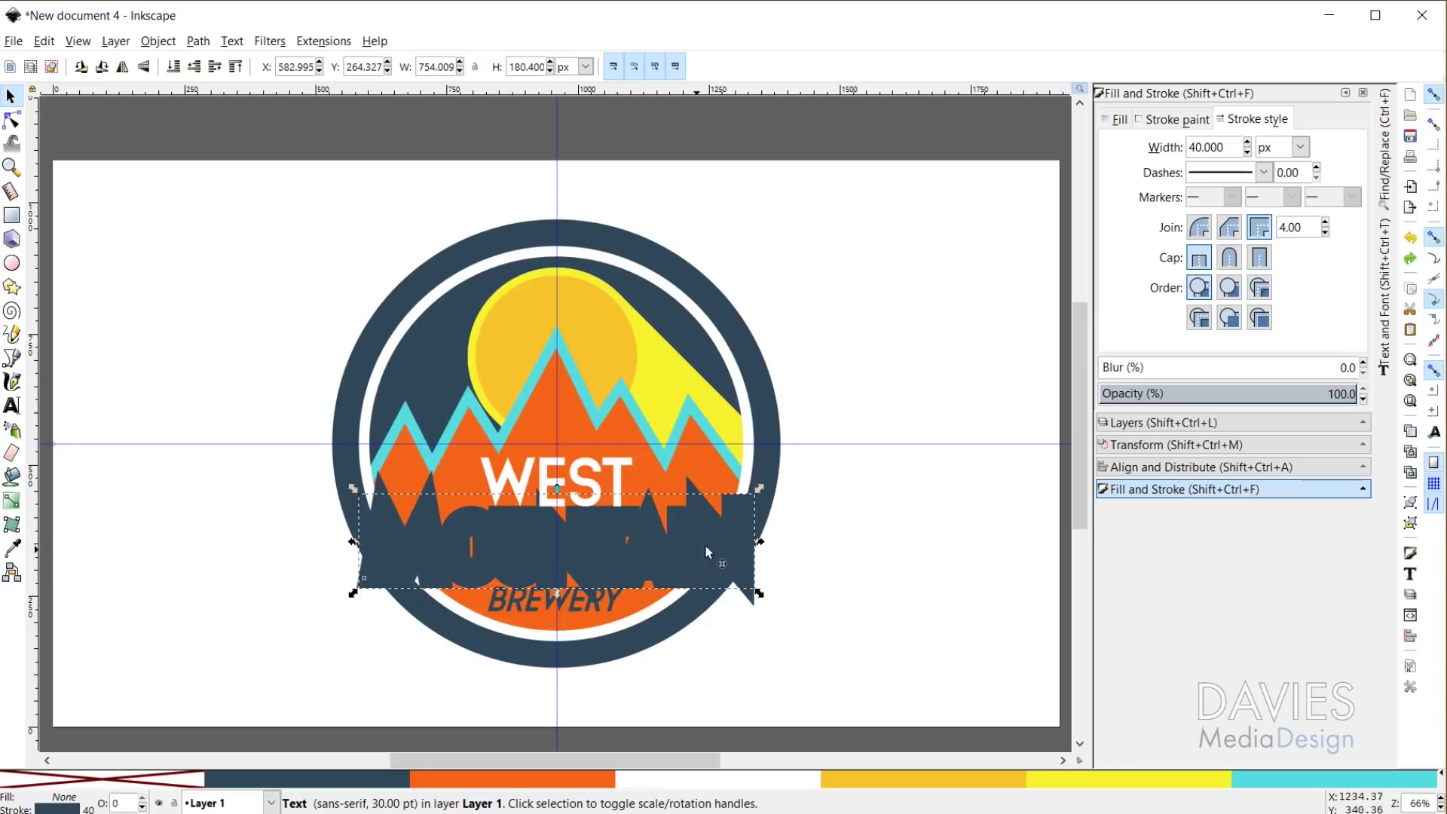
Lower the dark blue MOUNTAIN outline behind the white lettering, the mountains and the white ring
click(1013, 538)
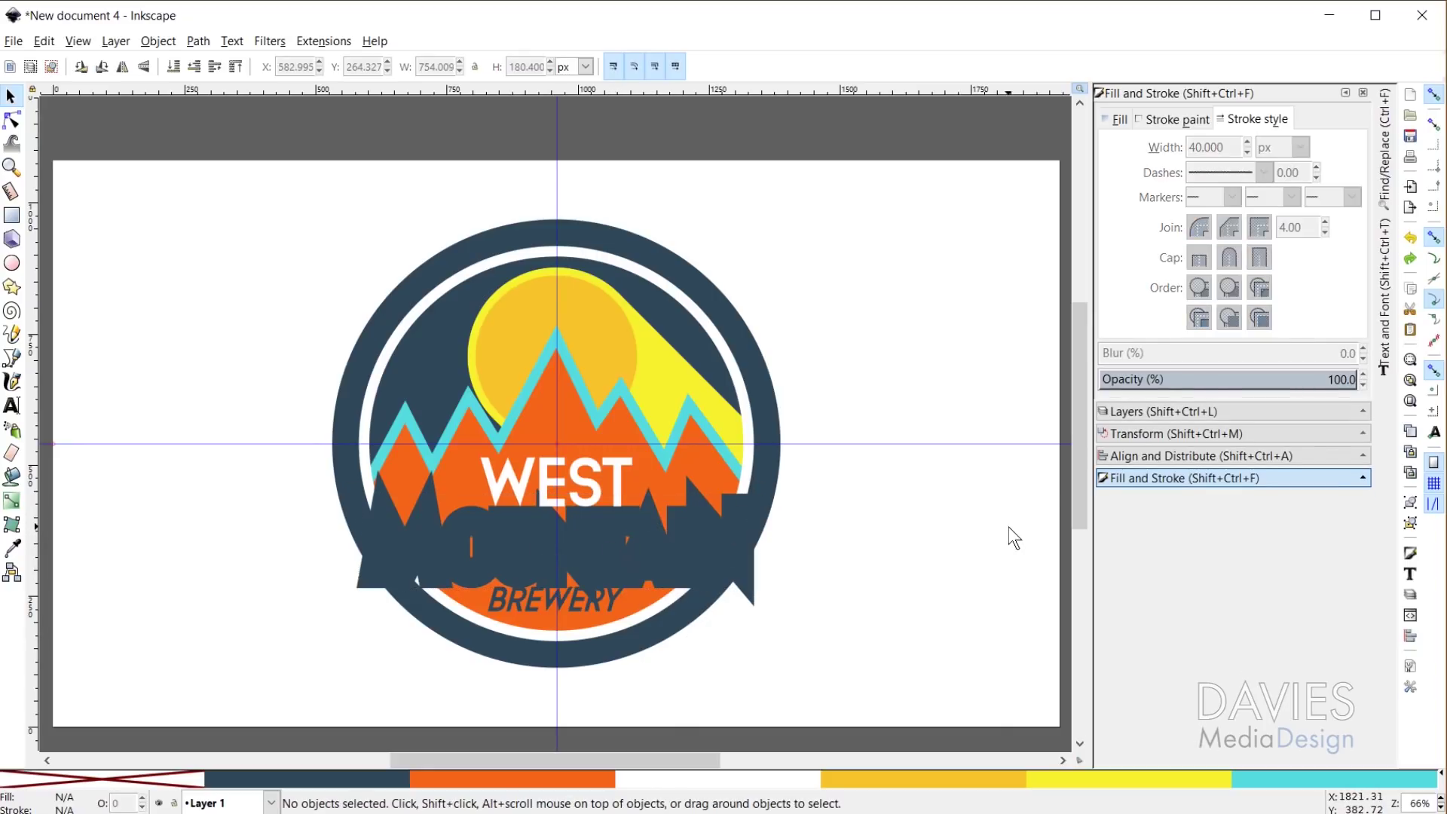
click(693, 543)
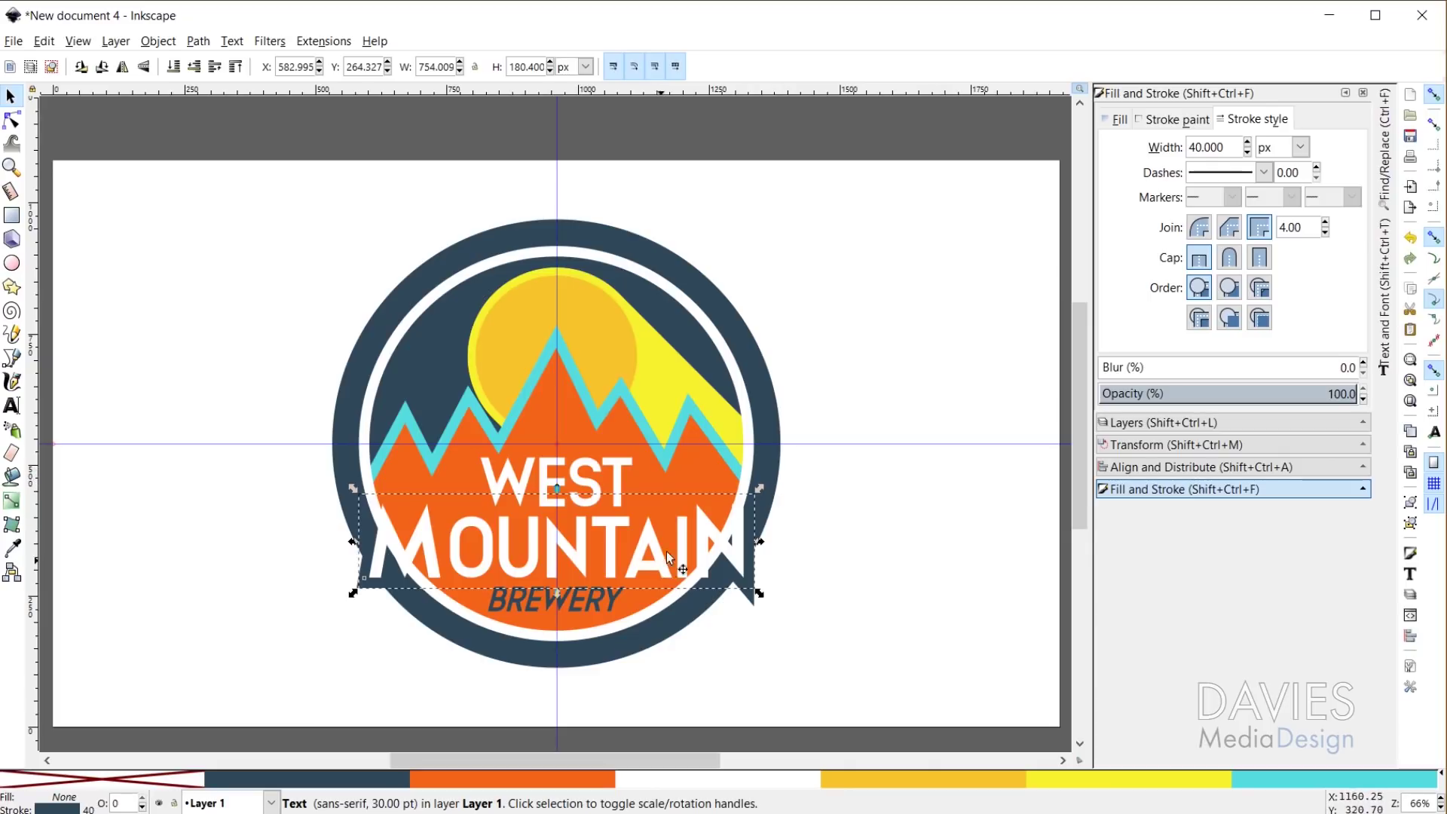
Hide the Background layer and deselect everything
click(1165, 423)
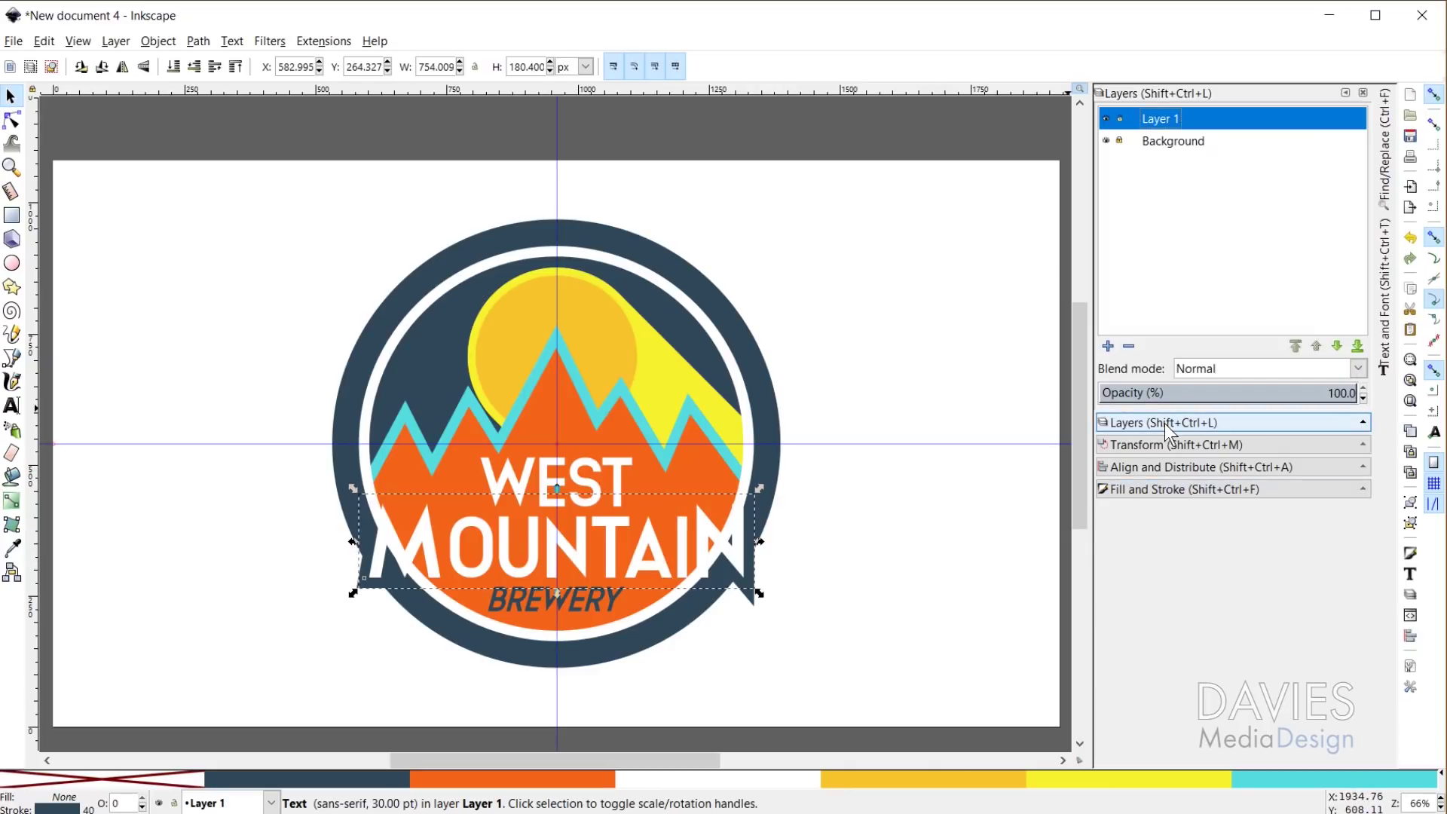
click(1105, 140)
click(876, 294)
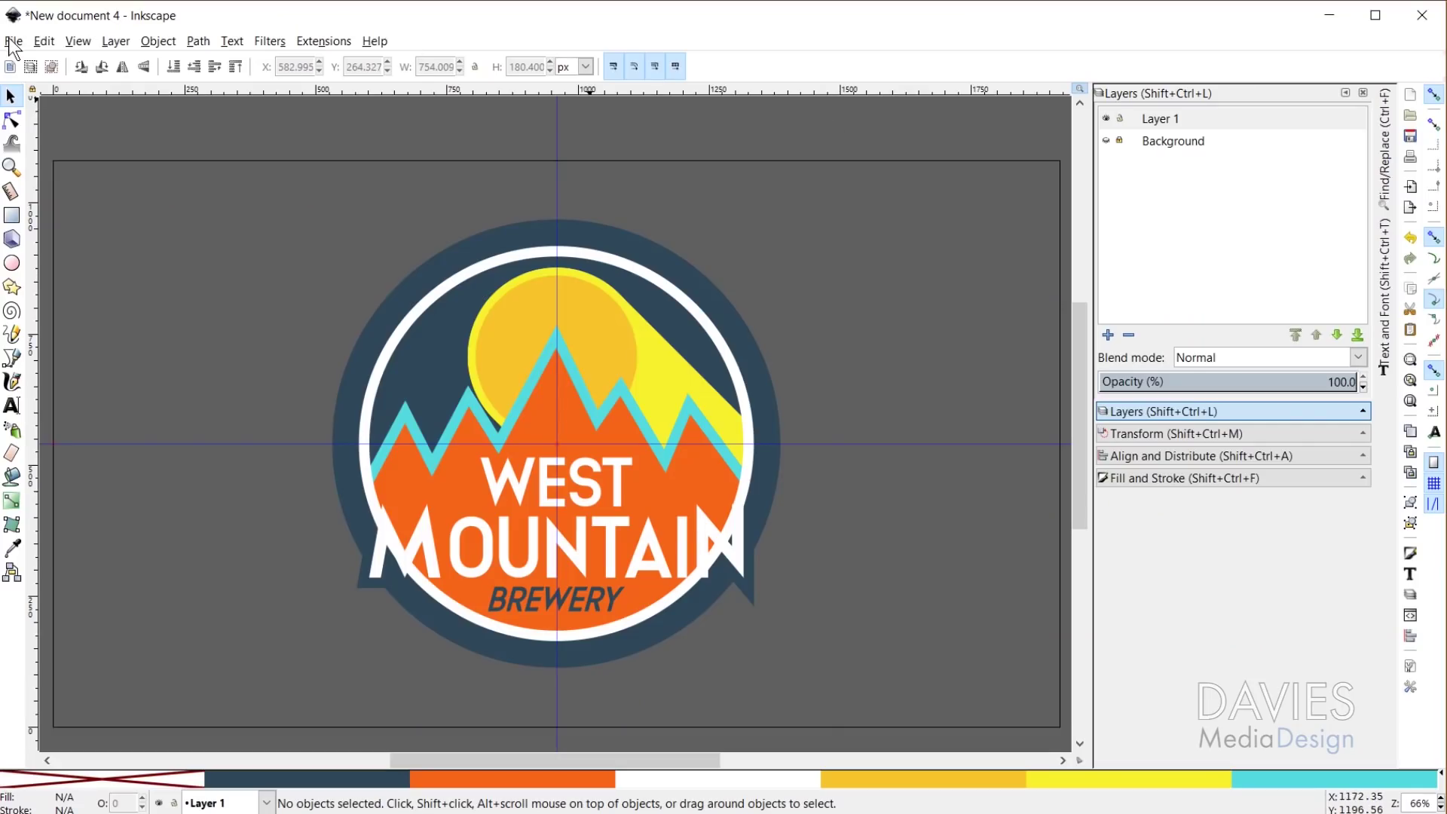
Start saving the document and go to the Inkscape Photos folder within Photos on the DATA (D:) drive
click(12, 40)
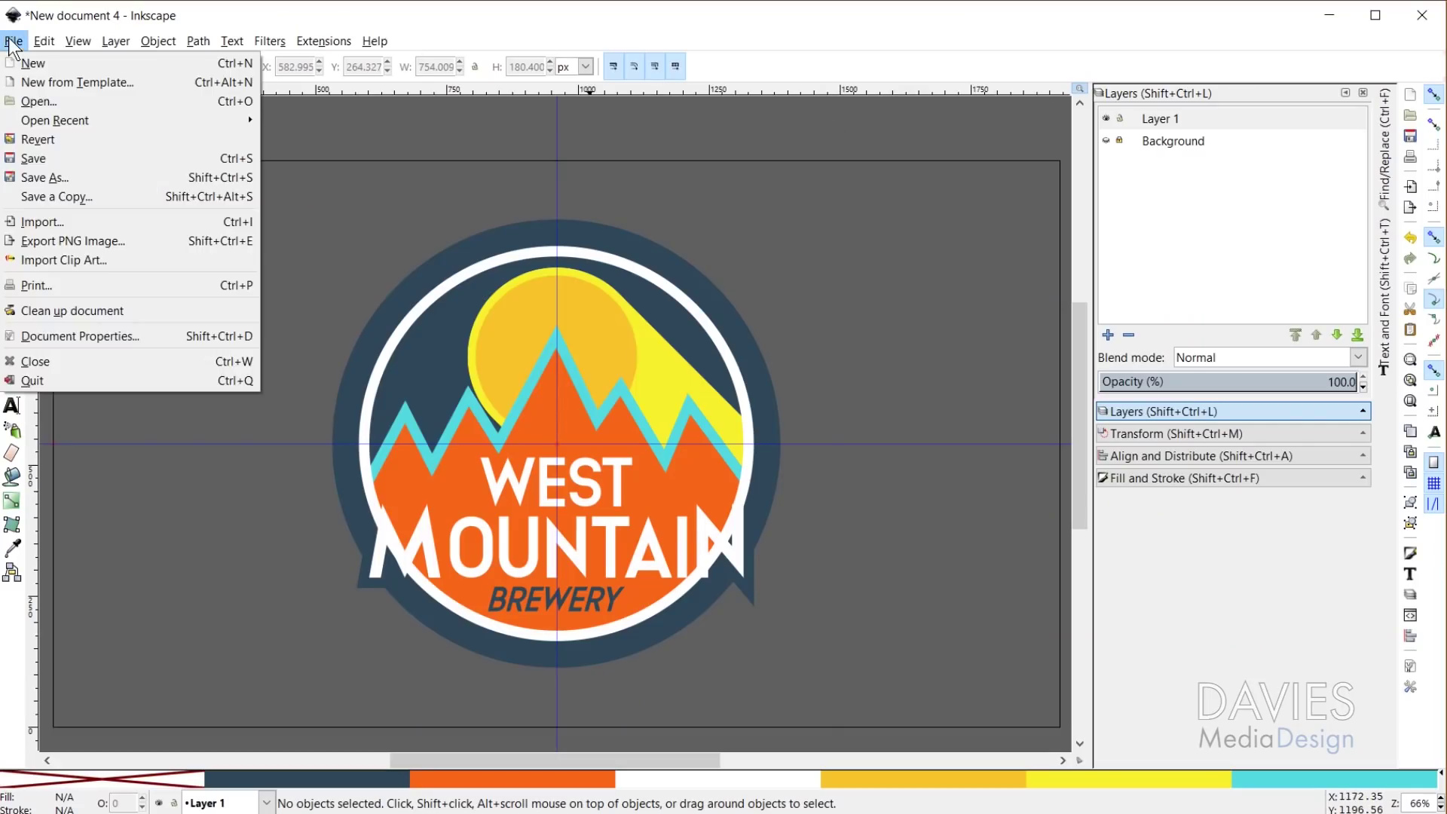
click(53, 159)
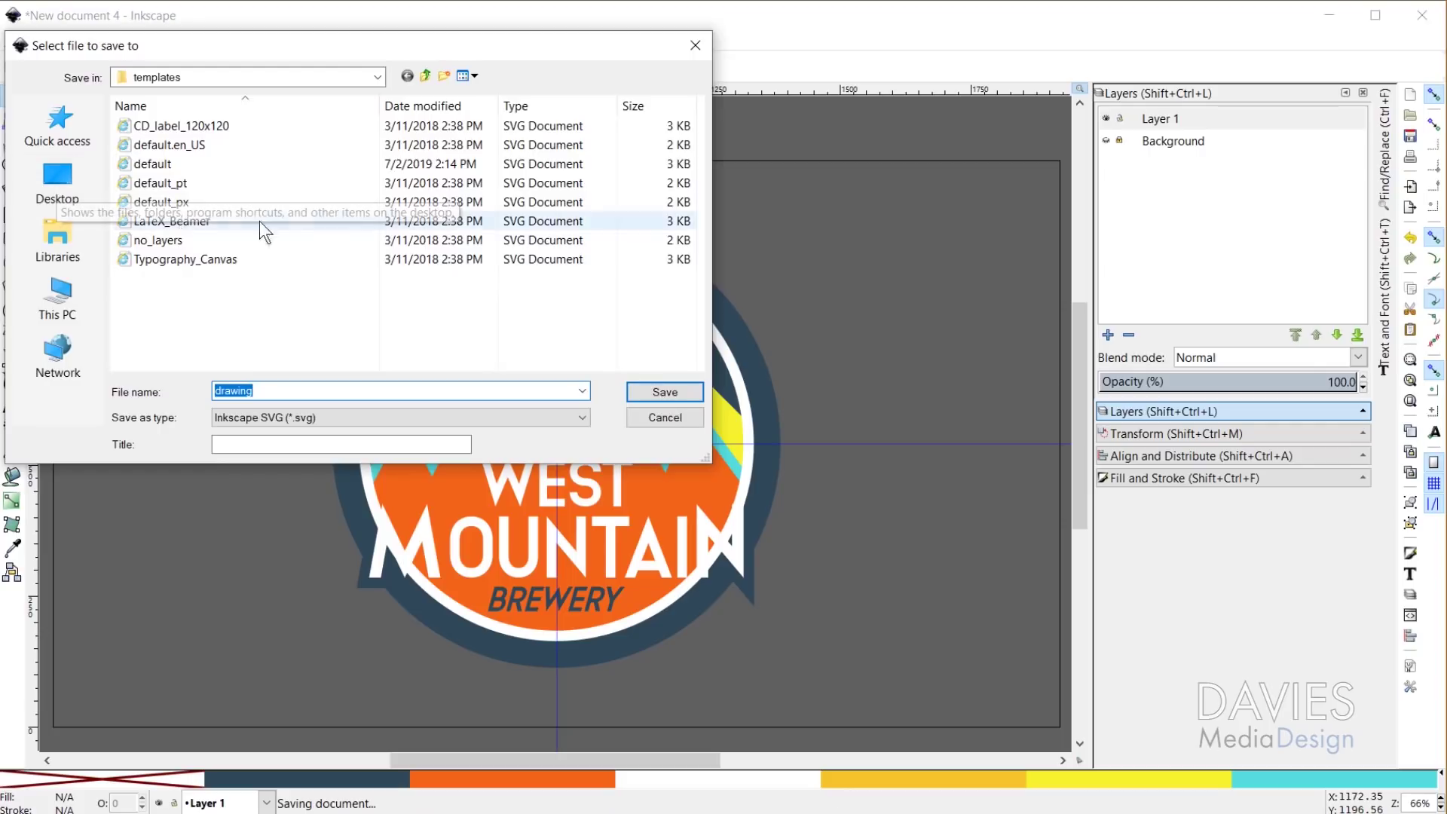
click(70, 306)
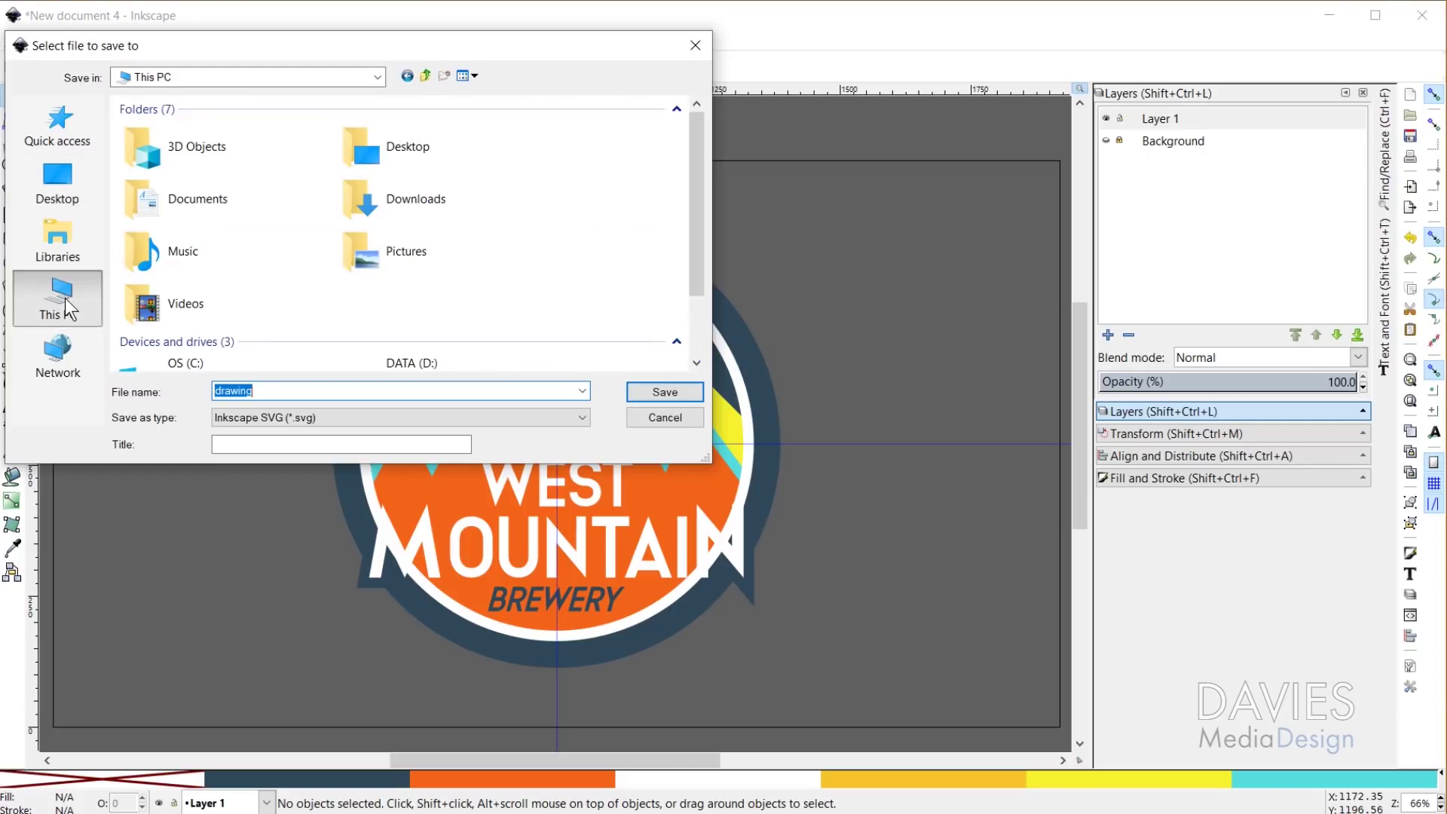
scroll(354, 293, down, 3)
double_click(350, 294)
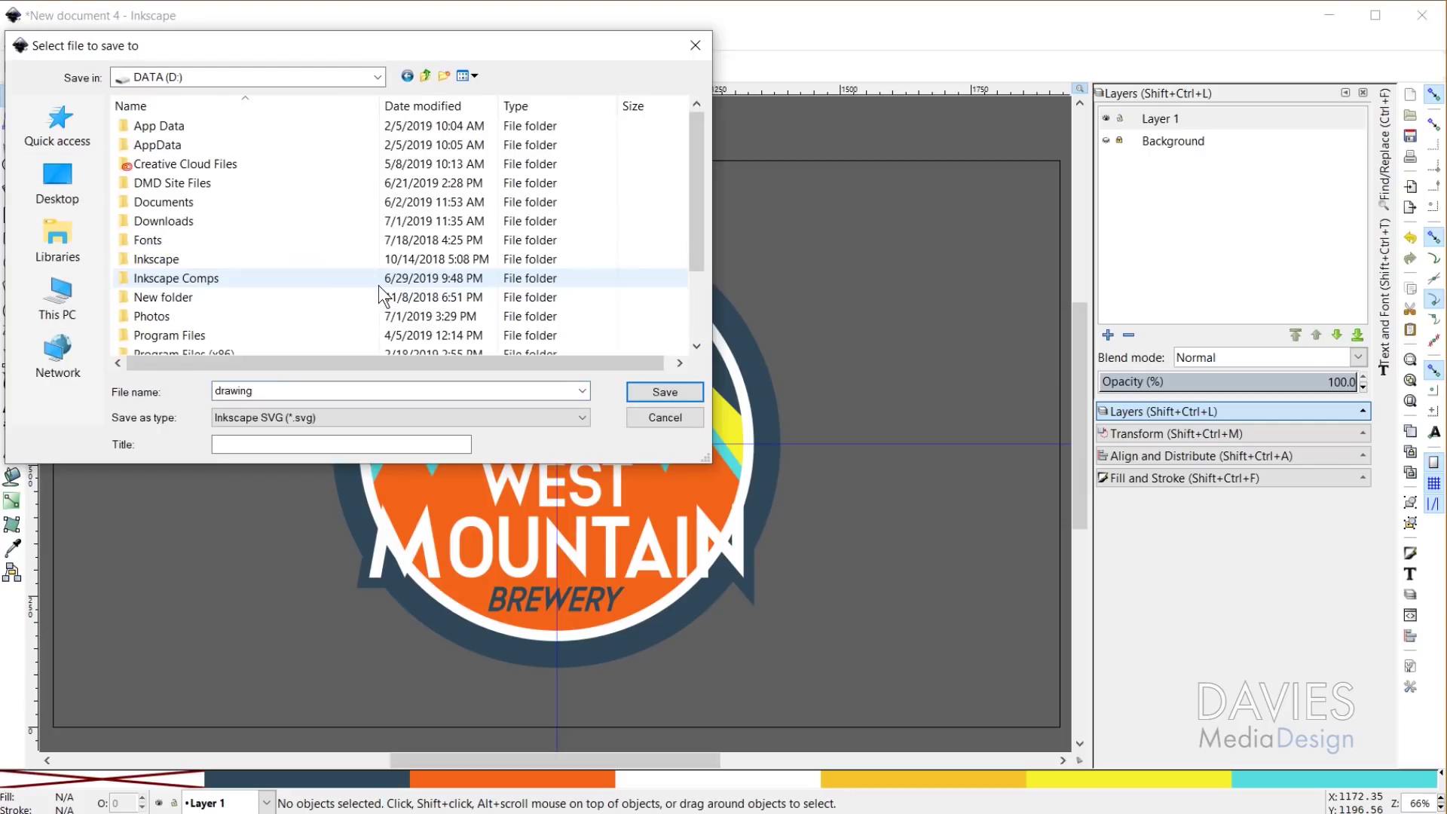
double_click(230, 315)
click(426, 187)
double_click(426, 188)
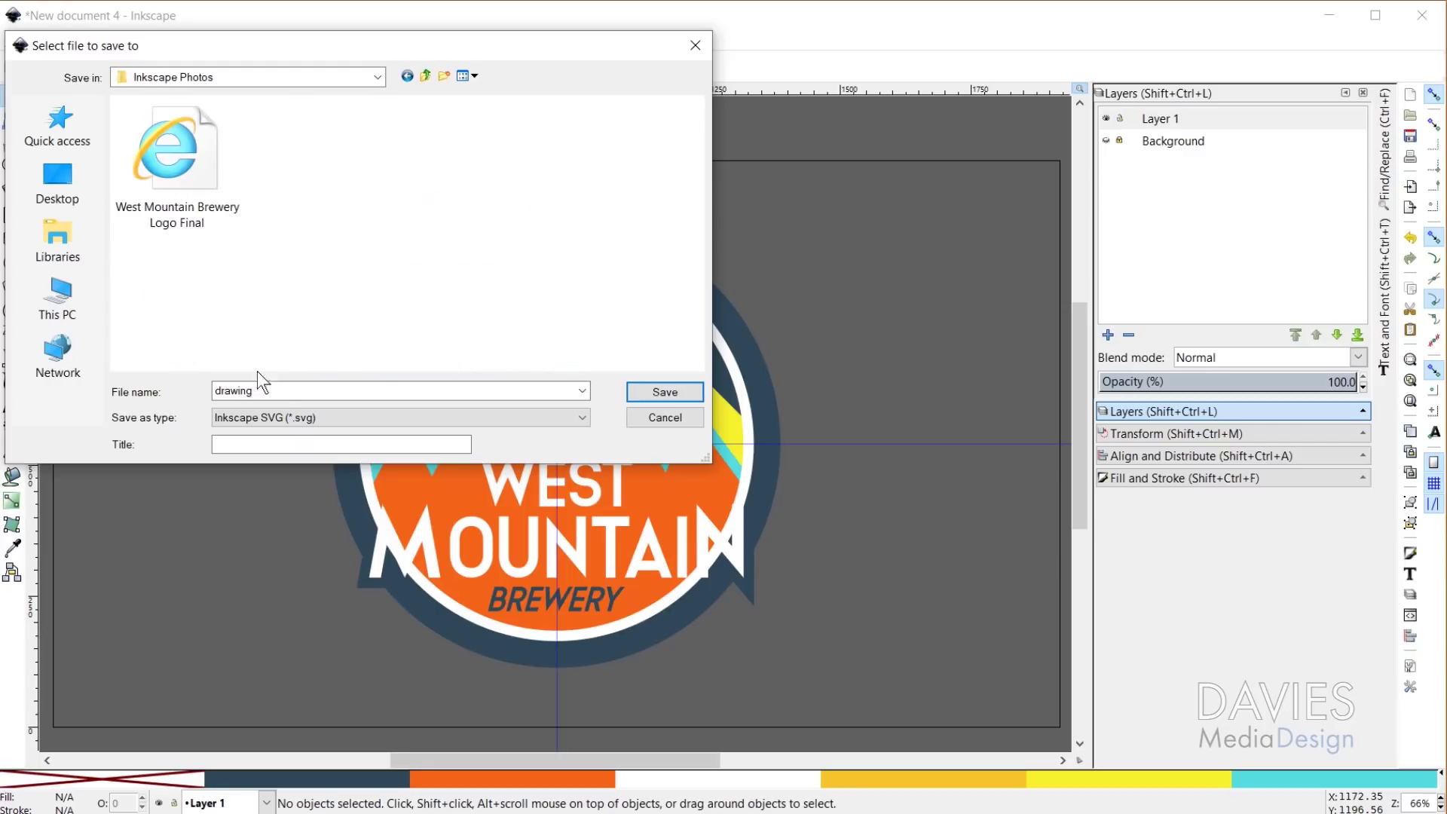
Save the drawing as an Inkscape SVG named "West Mountain Brewery Logo"
double_click(283, 394)
text(w)
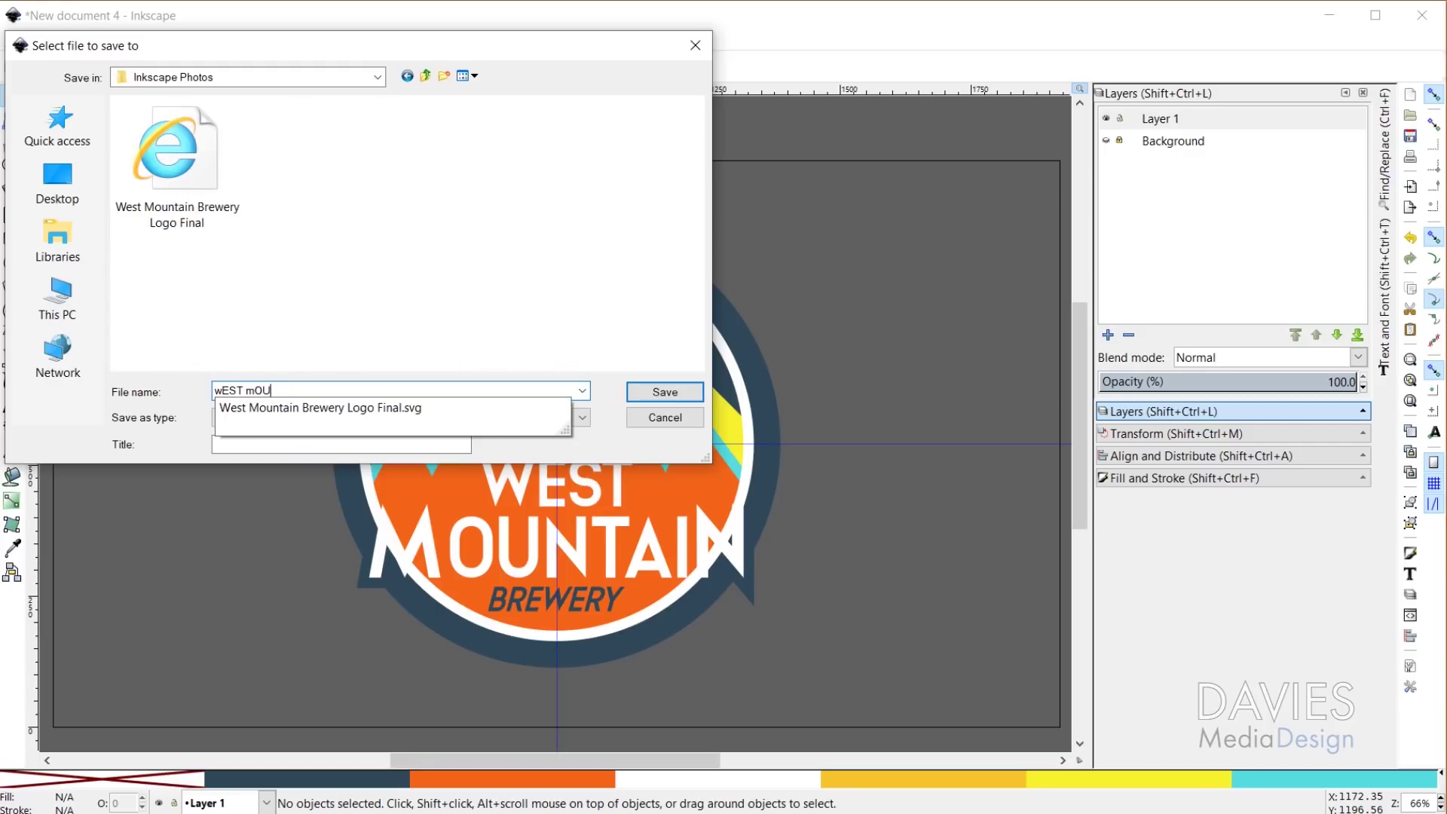
text(EST mOU)
key(ctrl+a)
key(BackSpace)
text(West Mount)
key(Return)
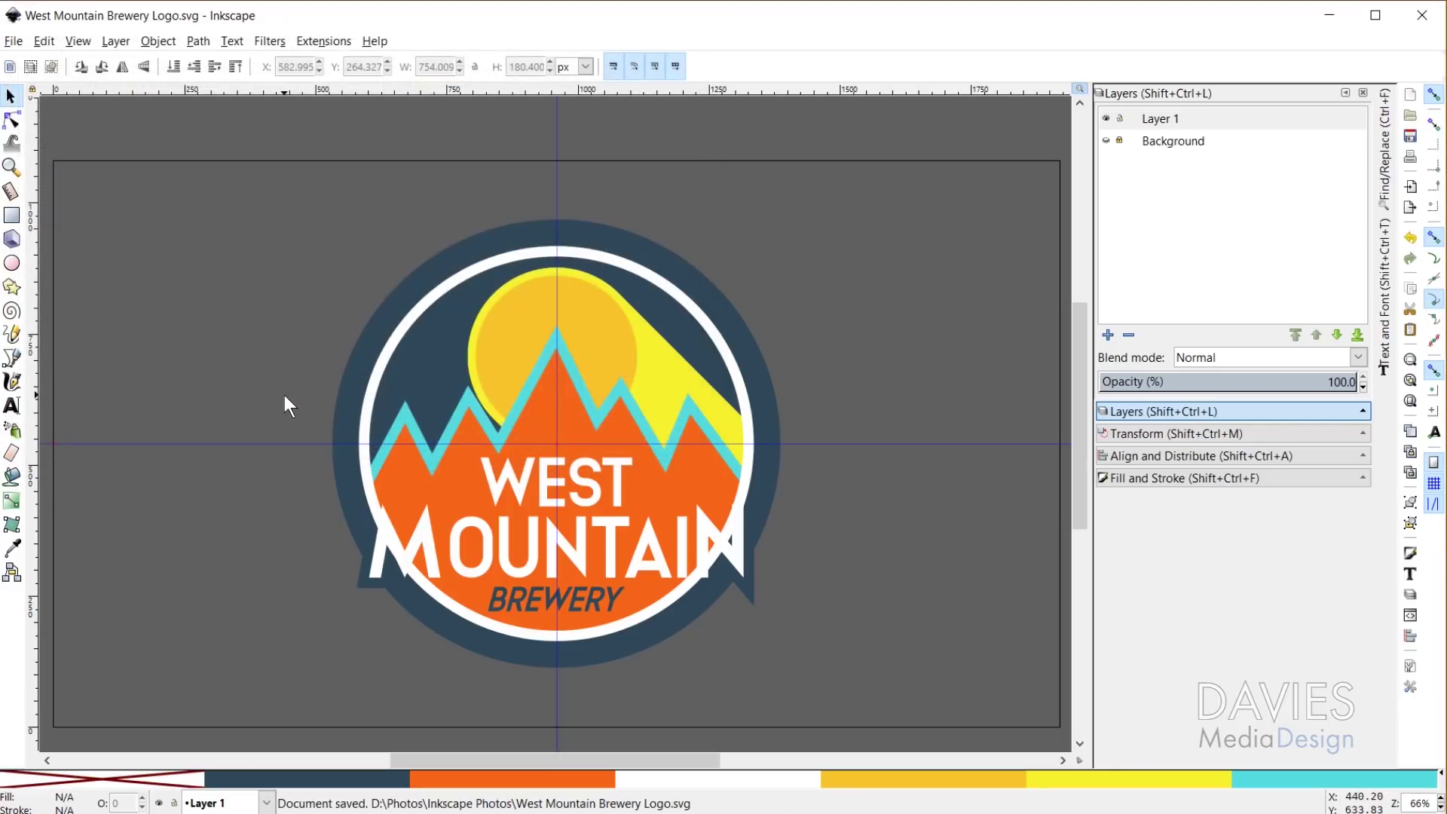